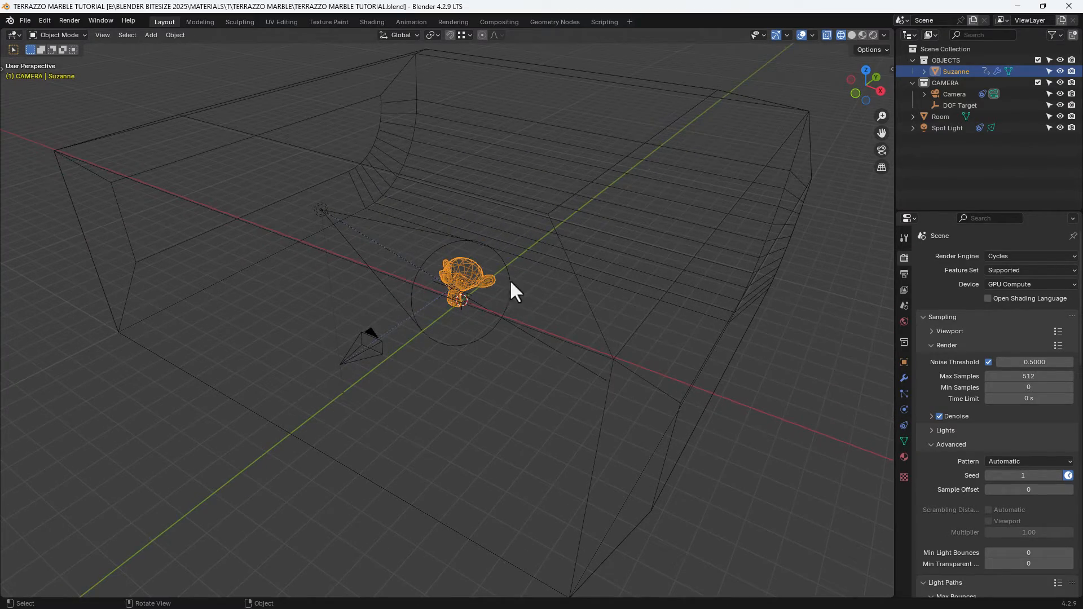
Open the Shading workspace with a rendered preview and give Suzanne a new material named TERRAZZO MARBLE
{"action": "left_click", "coordinate": [376, 21]}
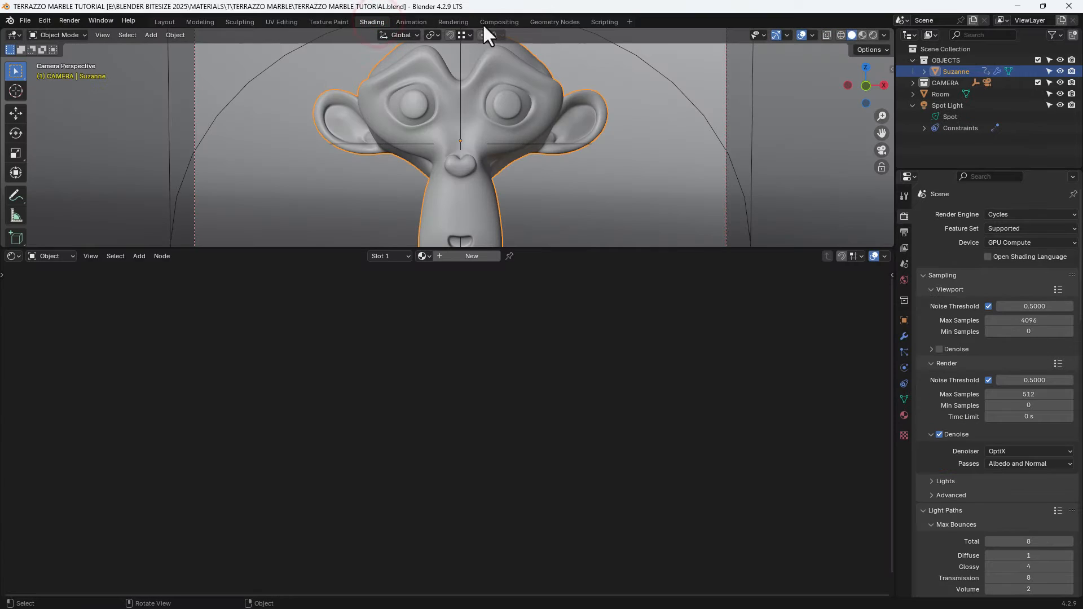
{"action": "left_click", "coordinate": [875, 35]}
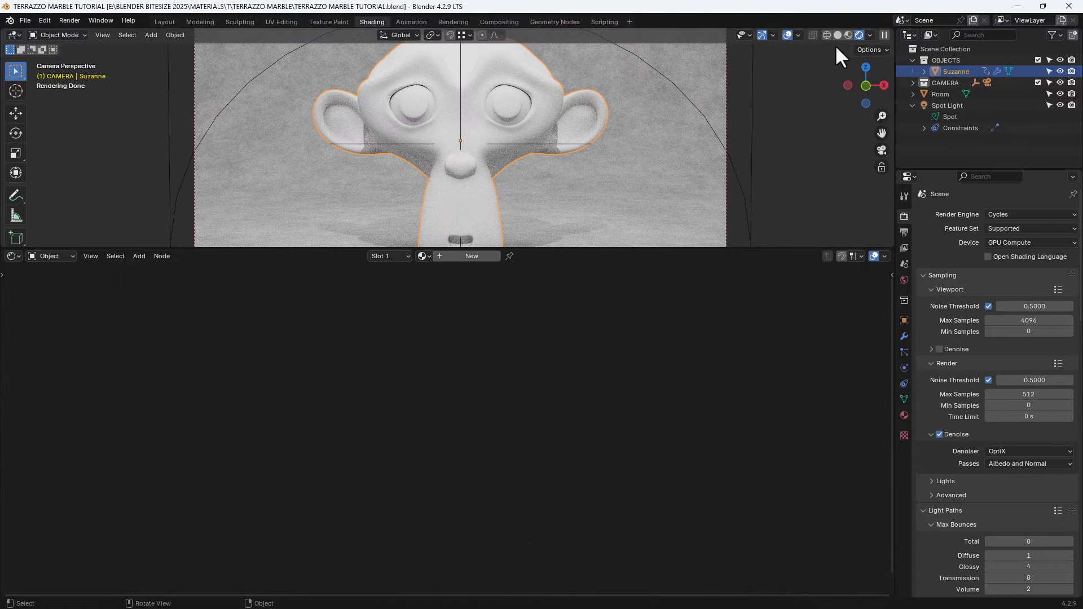
{"action": "left_click", "coordinate": [461, 253]}
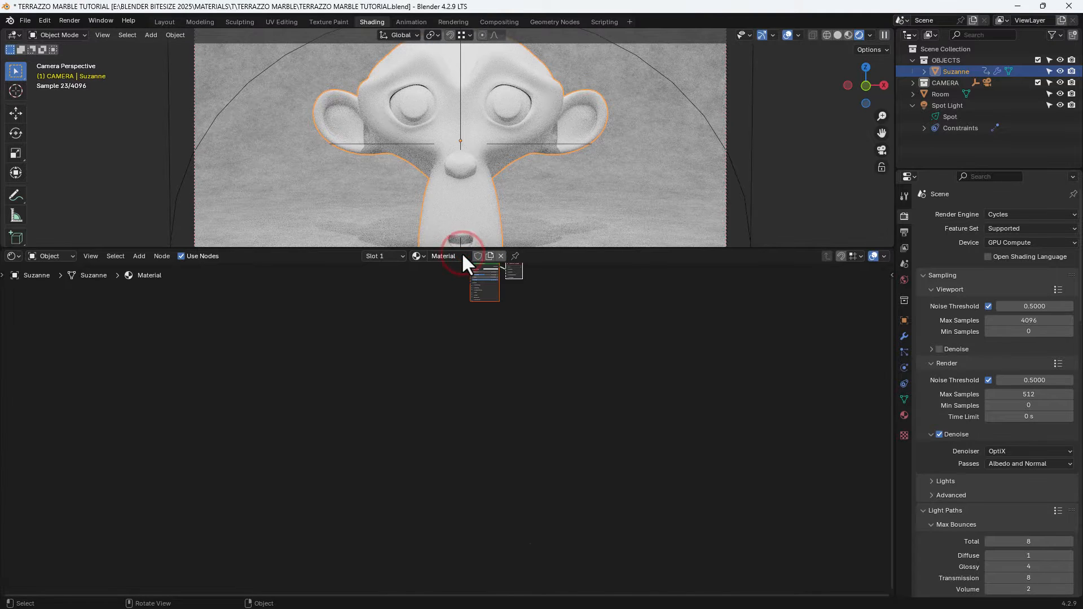
{"action": "left_click", "coordinate": [462, 257]}
{"action": "type", "text": "teRRAZZO MARBLE"}
{"action": "key", "text": "Return"}
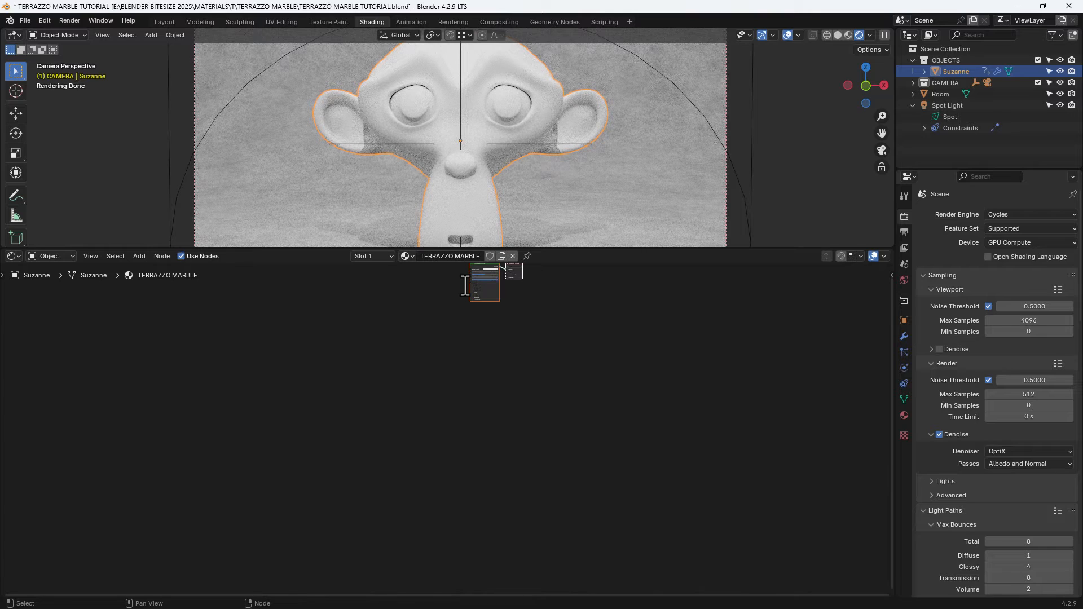
Expand the Specular and Coat settings of the Principled BSDF node
{"action": "key", "text": "Home"}
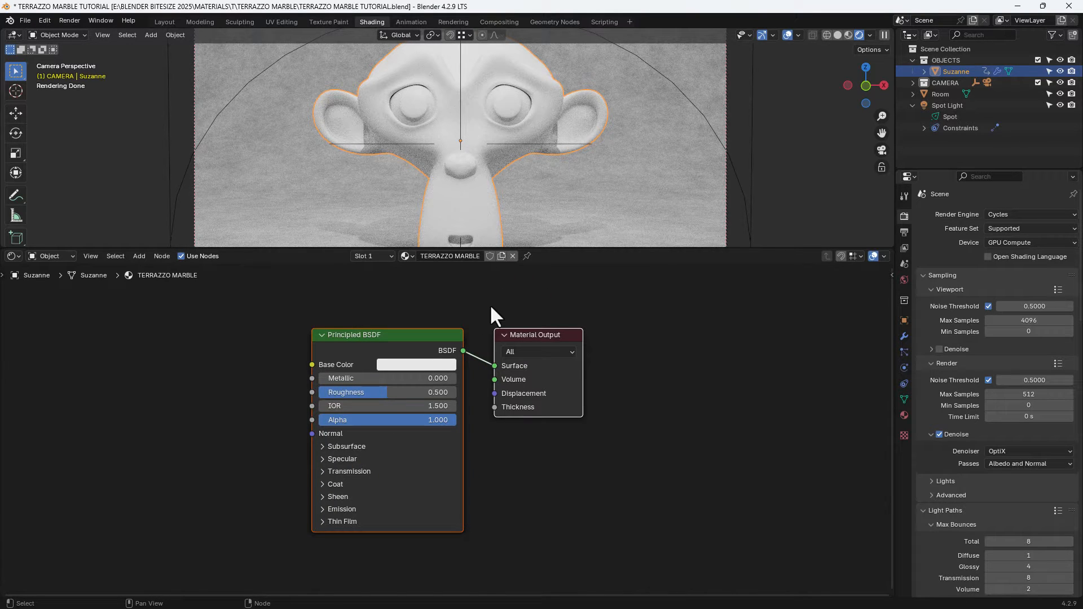
{"action": "scroll", "coordinate": [490, 303], "scroll_direction": "down", "scroll_amount": 3}
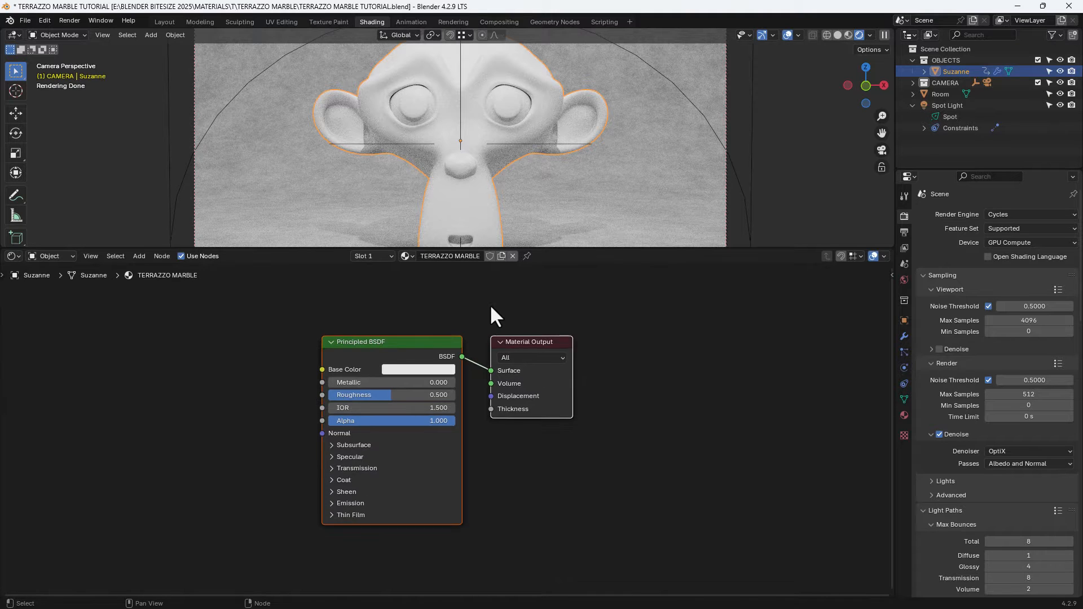
{"action": "middle_click_drag", "start_coordinate": [491, 308], "coordinate": [659, 284]}
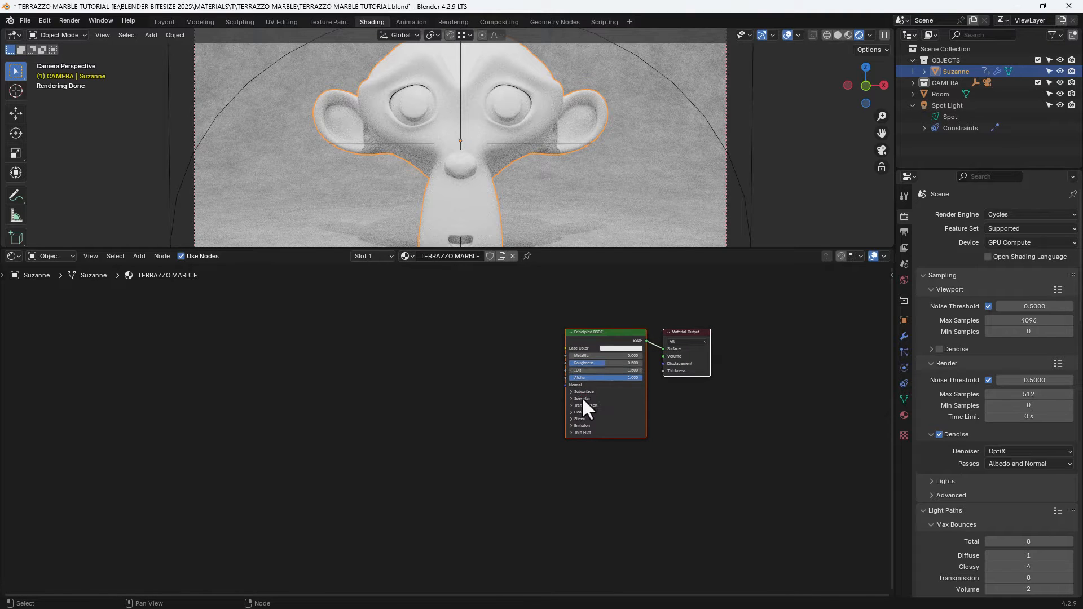
{"action": "left_click", "coordinate": [581, 398]}
{"action": "left_click", "coordinate": [577, 460]}
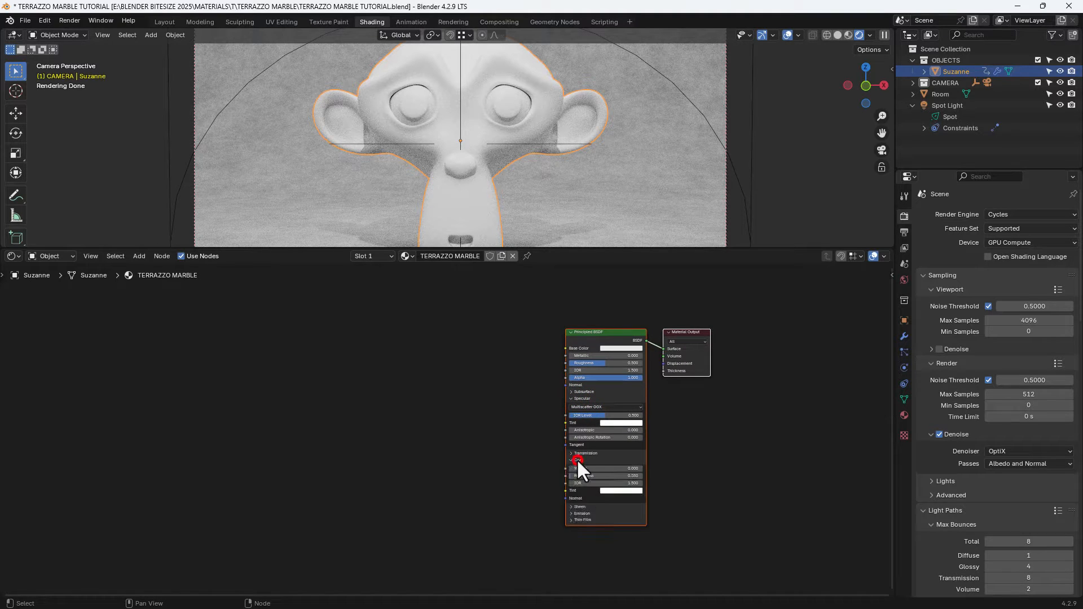
{"action": "left_click", "coordinate": [484, 398]}
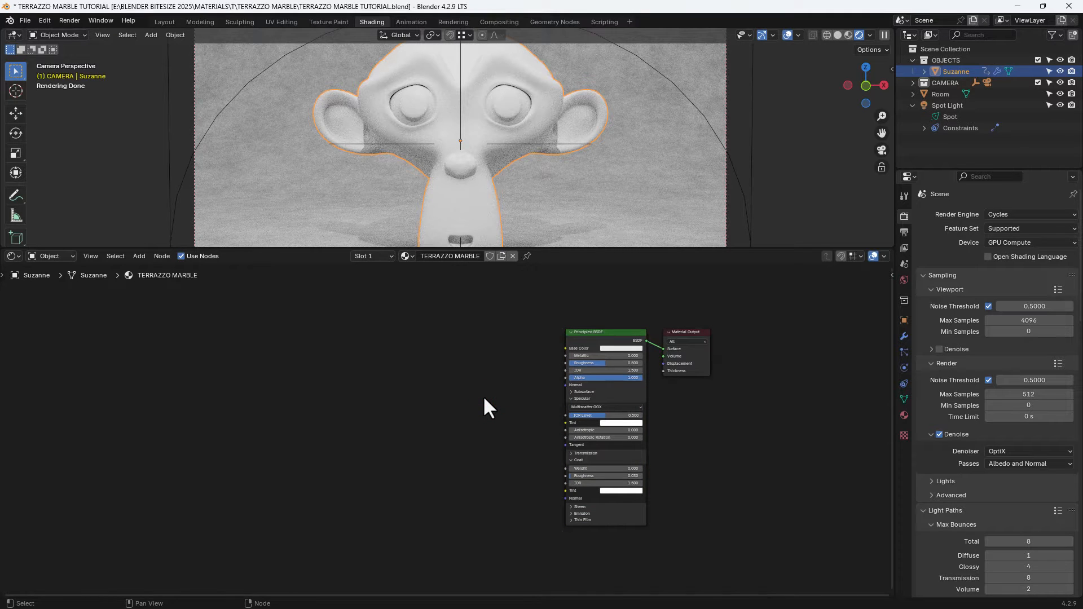
Add a Mapping node well to the left of the Principled BSDF
{"action": "key", "text": "shift+a"}
{"action": "type", "text": "M"}
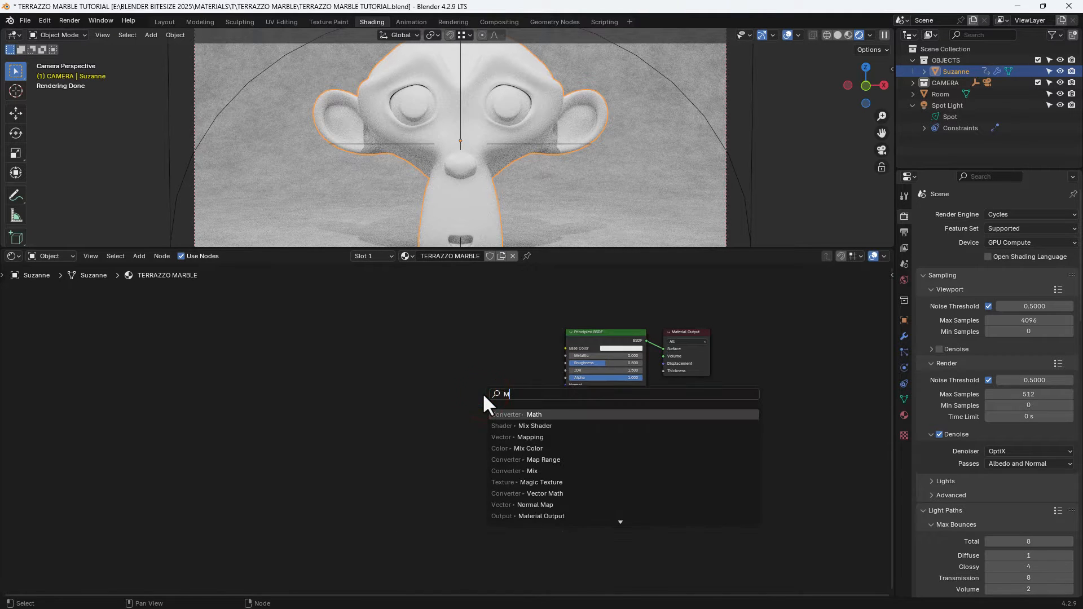
{"action": "type", "text": "APP"}
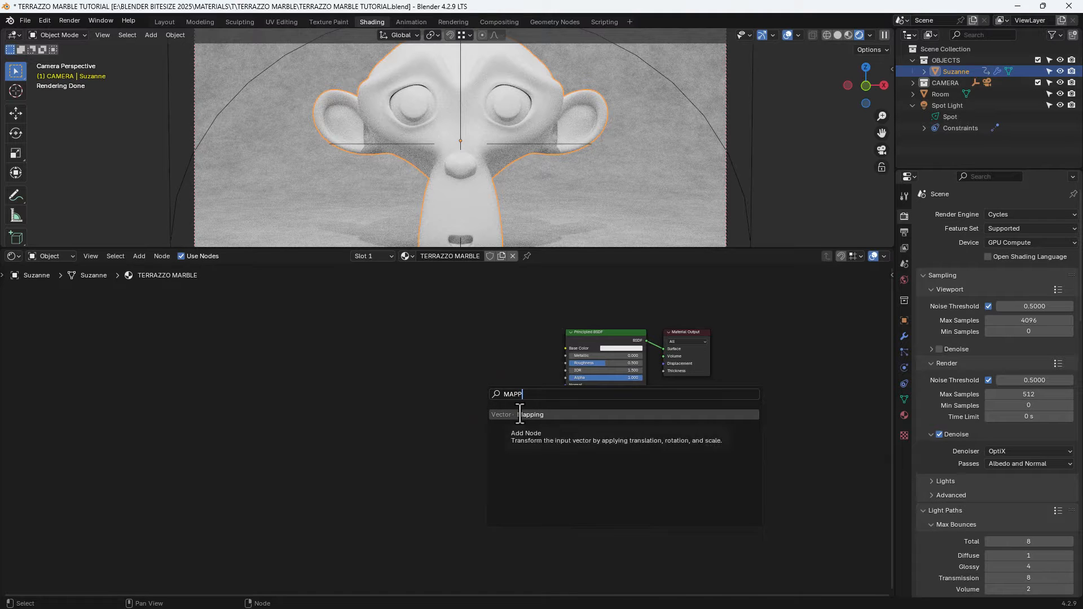
{"action": "left_click", "coordinate": [520, 414]}
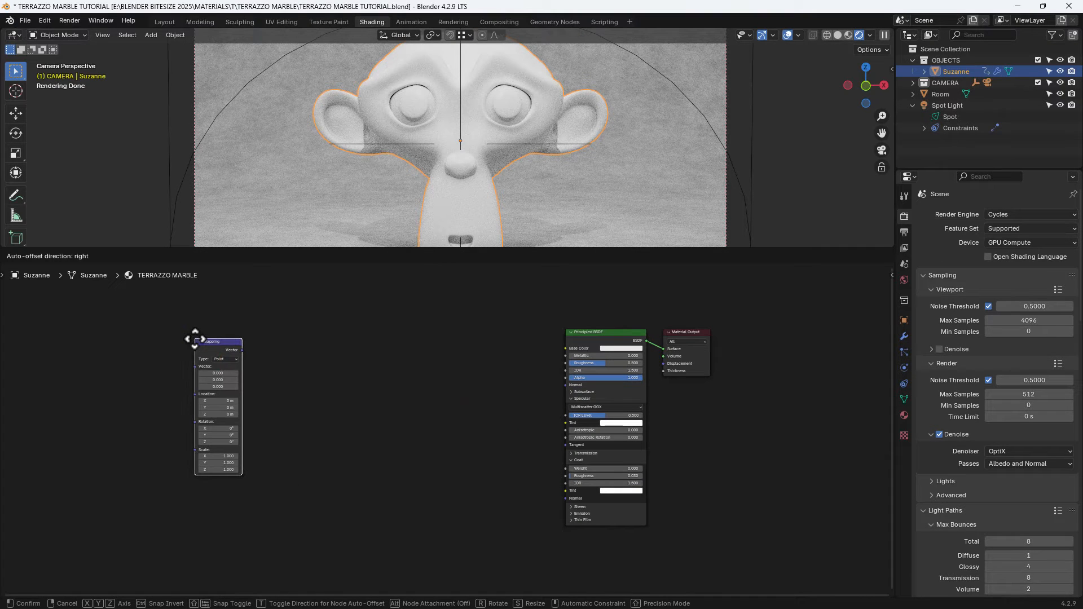
{"action": "left_click", "coordinate": [195, 339]}
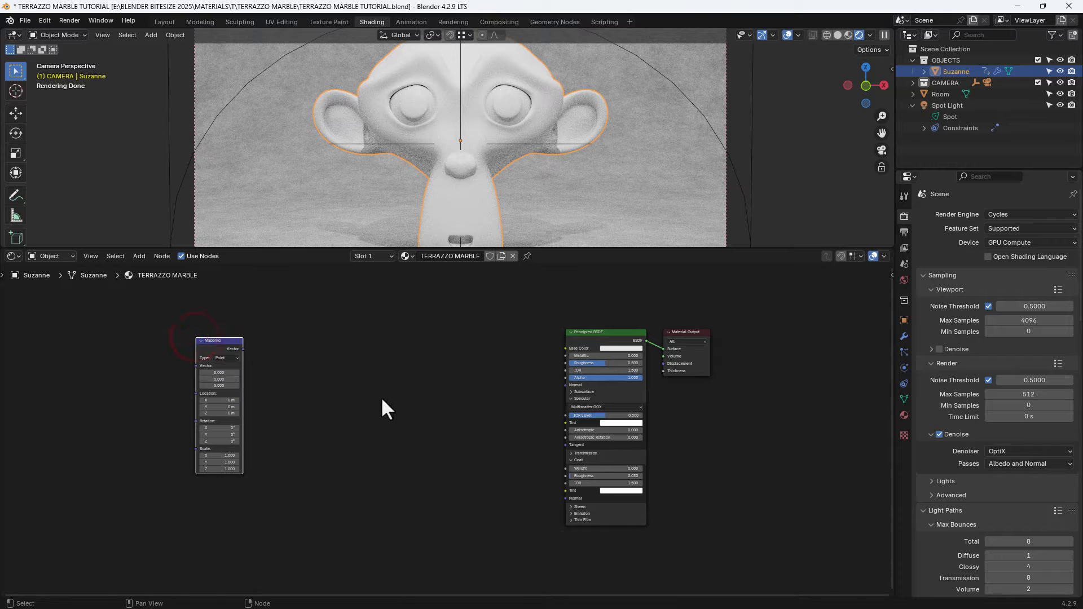
Add a Texture Coordinate node with its Object output connected to the Mapping node's Vector input
{"action": "left_click", "coordinate": [194, 364]}
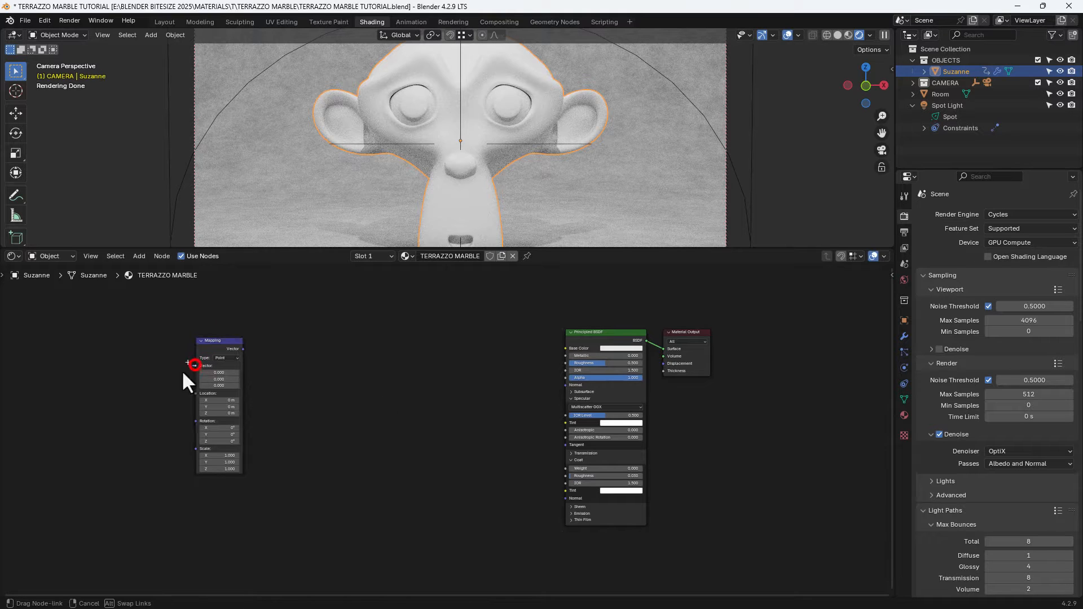
{"action": "key", "text": "shift+a"}
{"action": "type", "text": "TEXTUTER"}
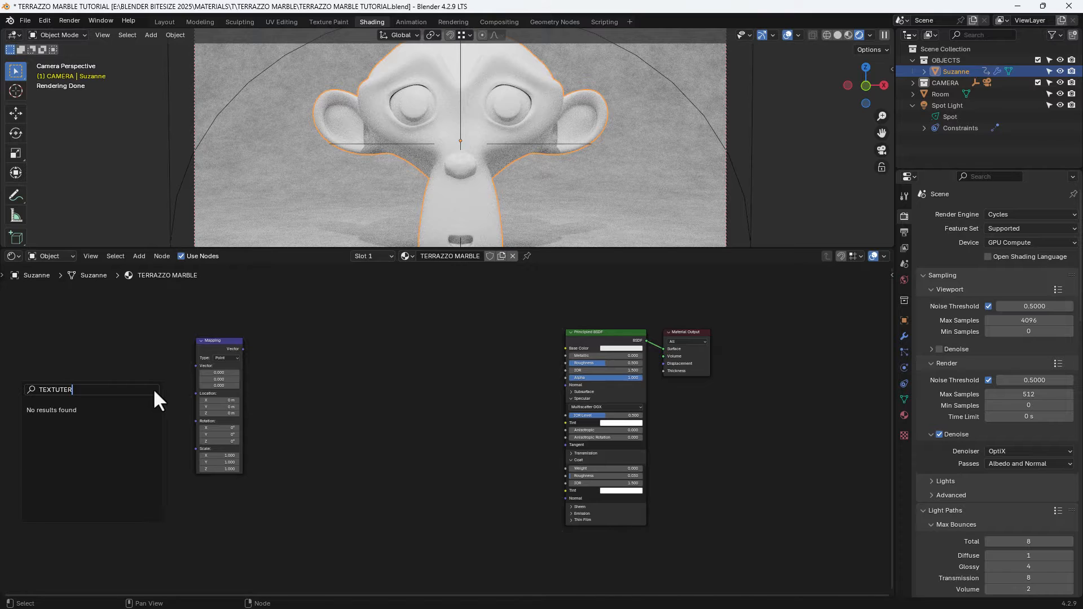
{"action": "key", "text": "BackSpace"}
{"action": "key", "text": "BackSpace"}
{"action": "key", "text": "BackSpace"}
{"action": "type", "text": "RE C"}
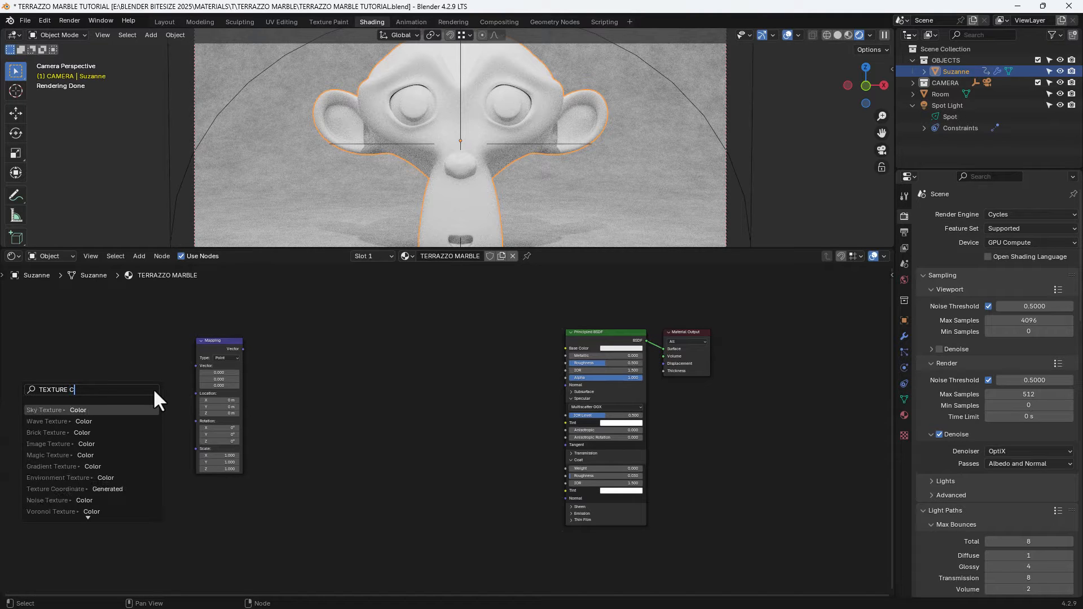
{"action": "type", "text": "OOR"}
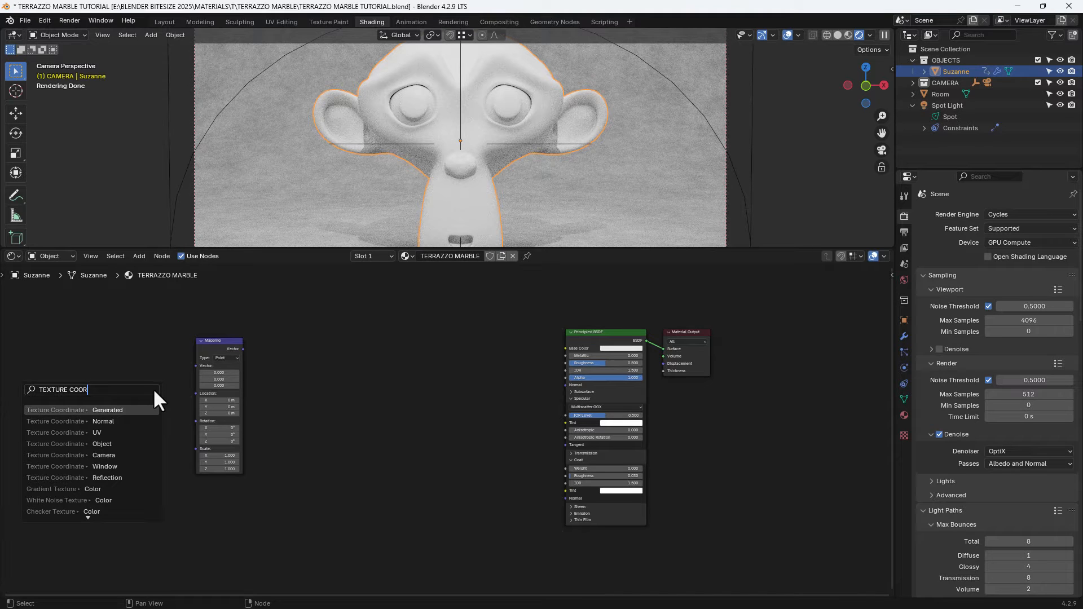
{"action": "key", "text": "Down"}
{"action": "key", "text": "Down"}
{"action": "key", "text": "Down"}
{"action": "key", "text": "Return"}
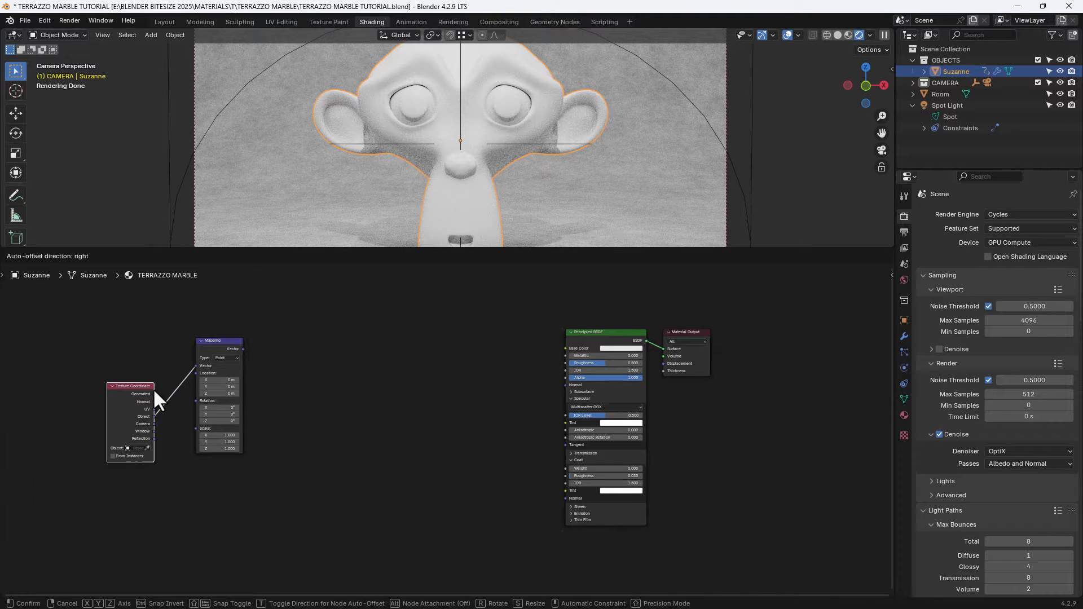
{"action": "left_click", "coordinate": [158, 391]}
Duplicate the Mapping and Principled BSDF nodes together and place the copies below the originals
{"action": "left_click", "coordinate": [218, 339]}
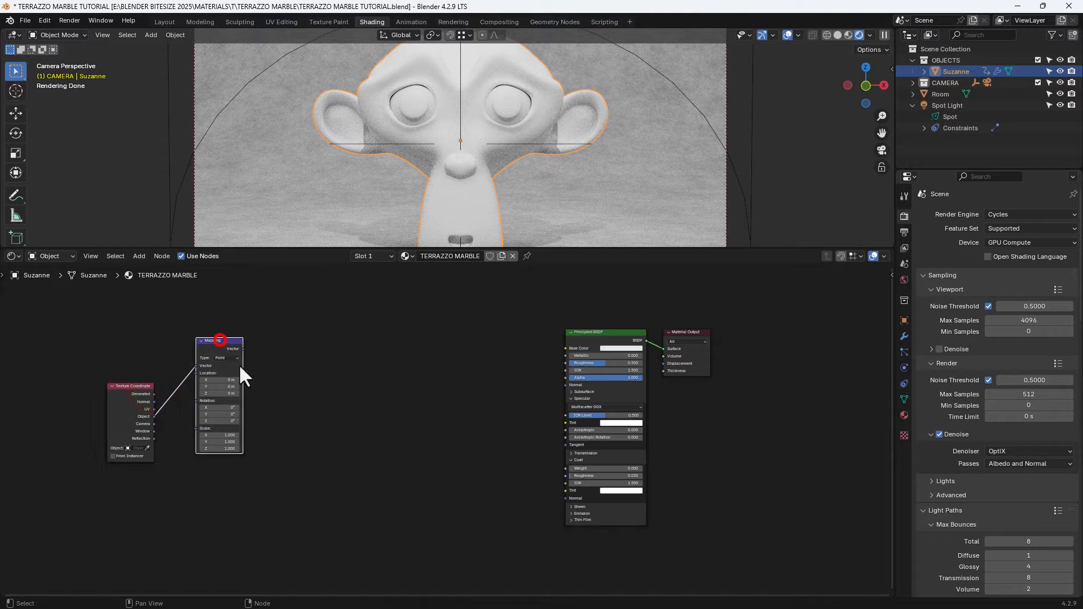
{"action": "left_click", "coordinate": [594, 331], "text": "shift"}
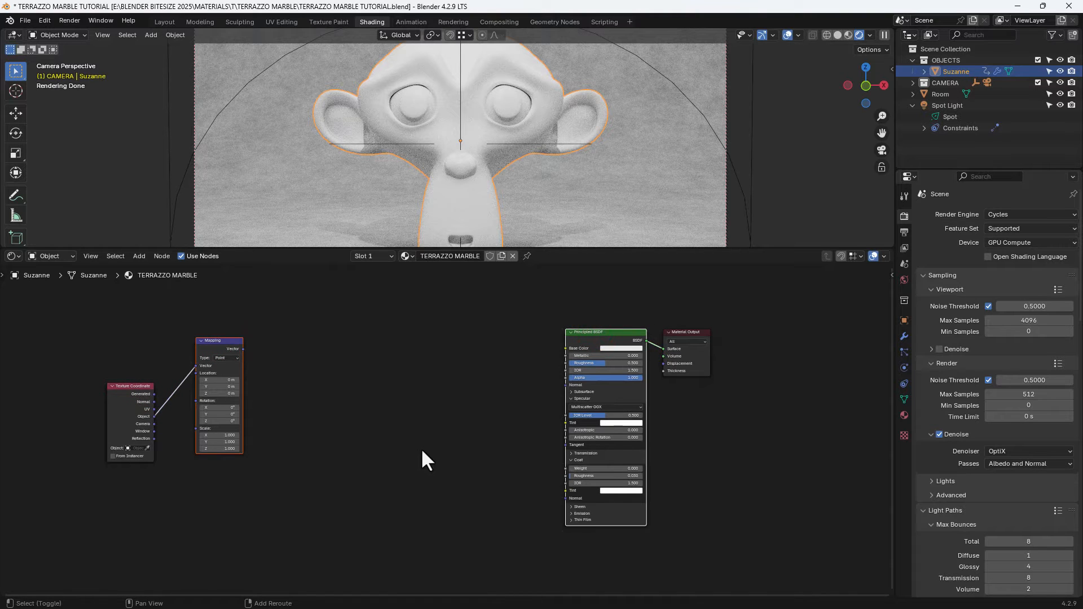
{"action": "key", "text": "shift+d"}
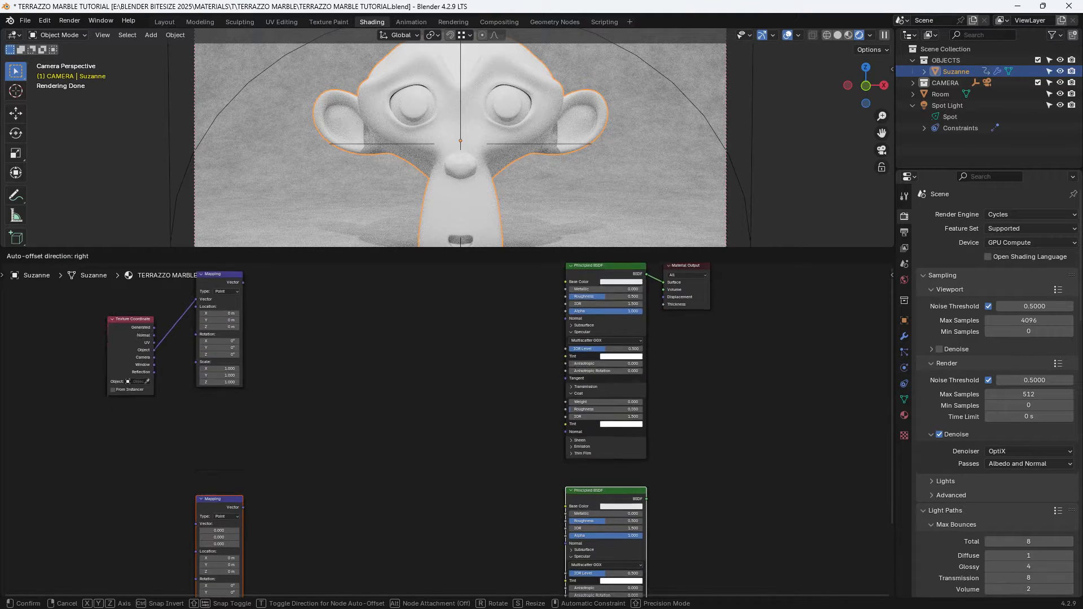
{"action": "left_click", "coordinate": [420, 539]}
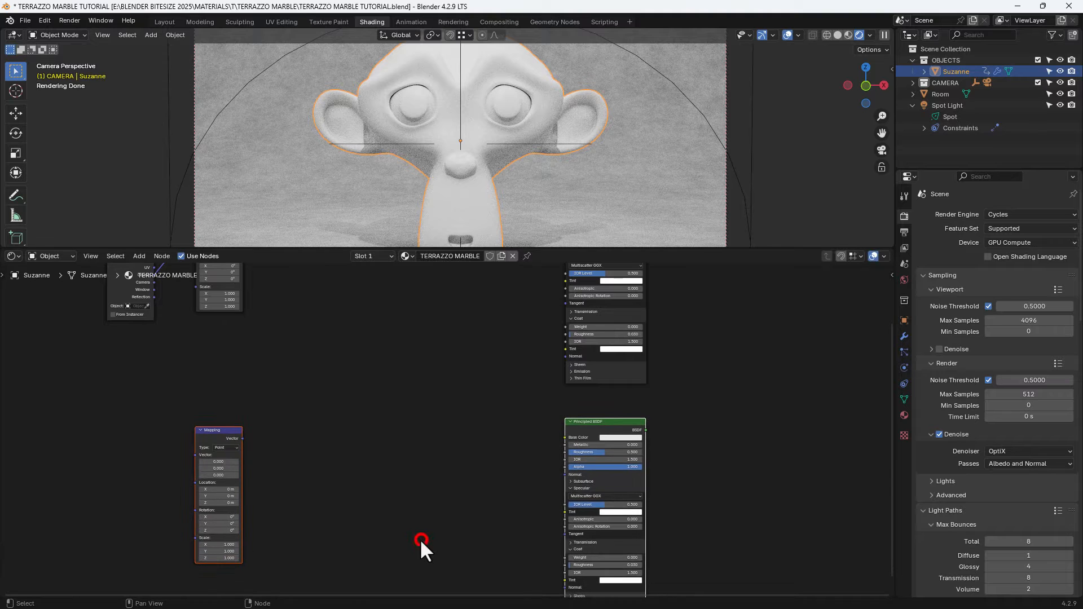
{"action": "scroll", "coordinate": [421, 543], "scroll_direction": "down", "scroll_amount": 1}
{"action": "key", "text": "g"}
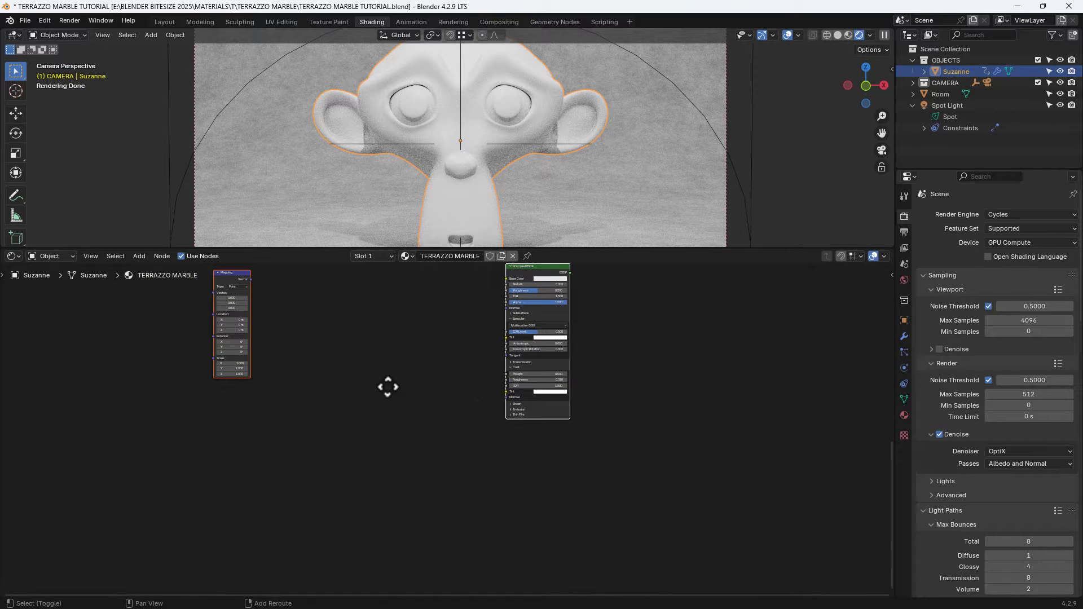
{"action": "left_click", "coordinate": [388, 569]}
Duplicate the copied Mapping and Principled BSDF pair again to place a third set beneath the second
{"action": "middle_click_drag", "start_coordinate": [388, 568], "coordinate": [378, 351]}
{"action": "key", "text": "shift+d"}
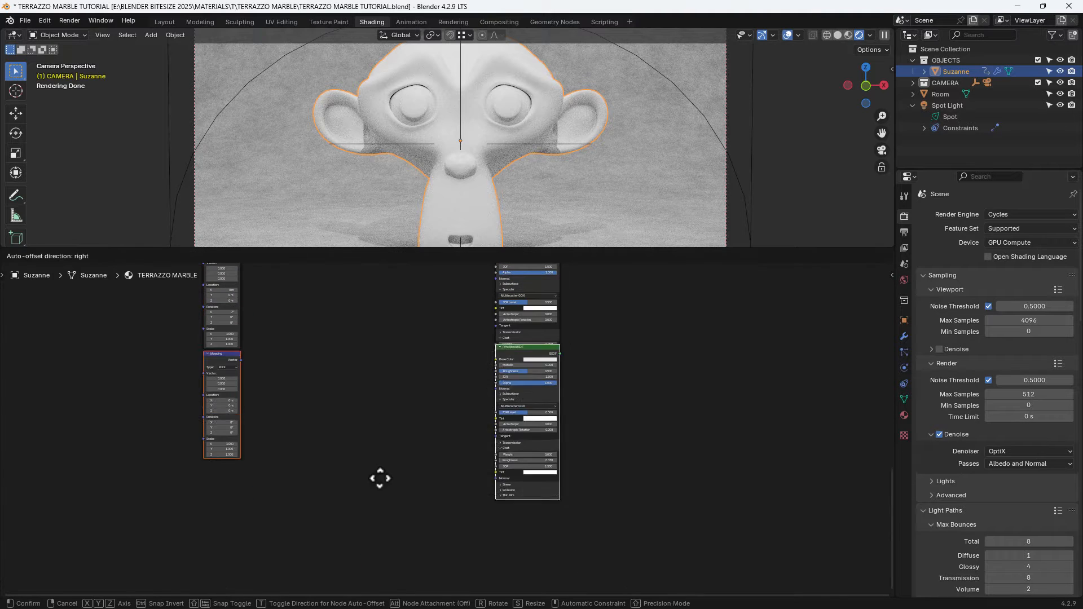
{"action": "left_click", "coordinate": [376, 535]}
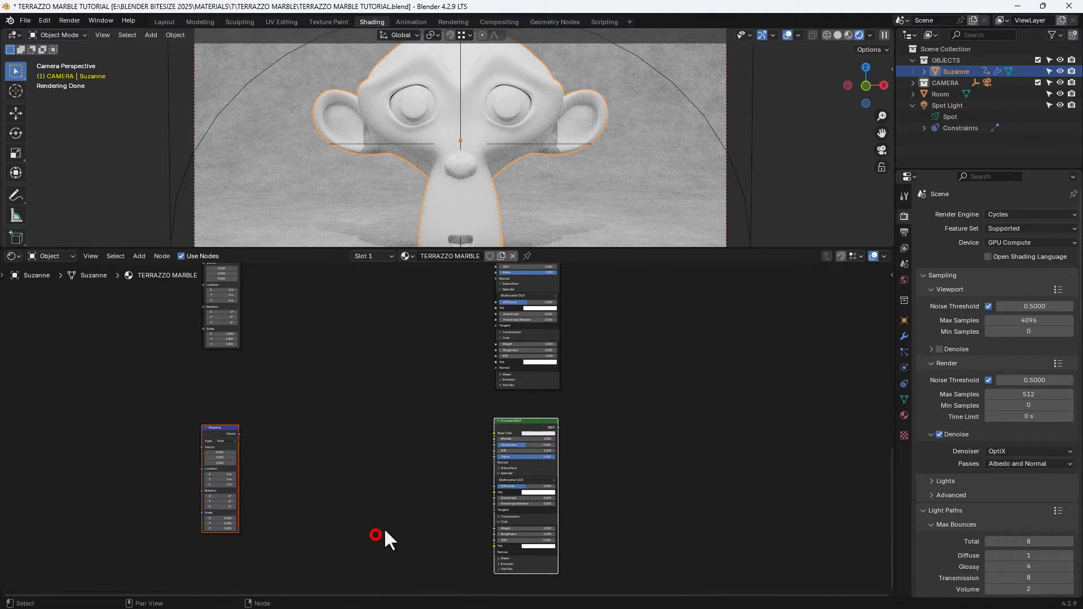
Move the Material Output farther down and right, and combine the first two Principled BSDFs through a Mix Shader feeding its Surface
{"action": "mouse_move", "coordinate": [607, 325]}
{"action": "middle_mouse_down"}
{"action": "mouse_move", "coordinate": [614, 444]}
{"action": "mouse_move", "coordinate": [608, 435]}
{"action": "mouse_move", "coordinate": [622, 427]}
{"action": "middle_mouse_up"}
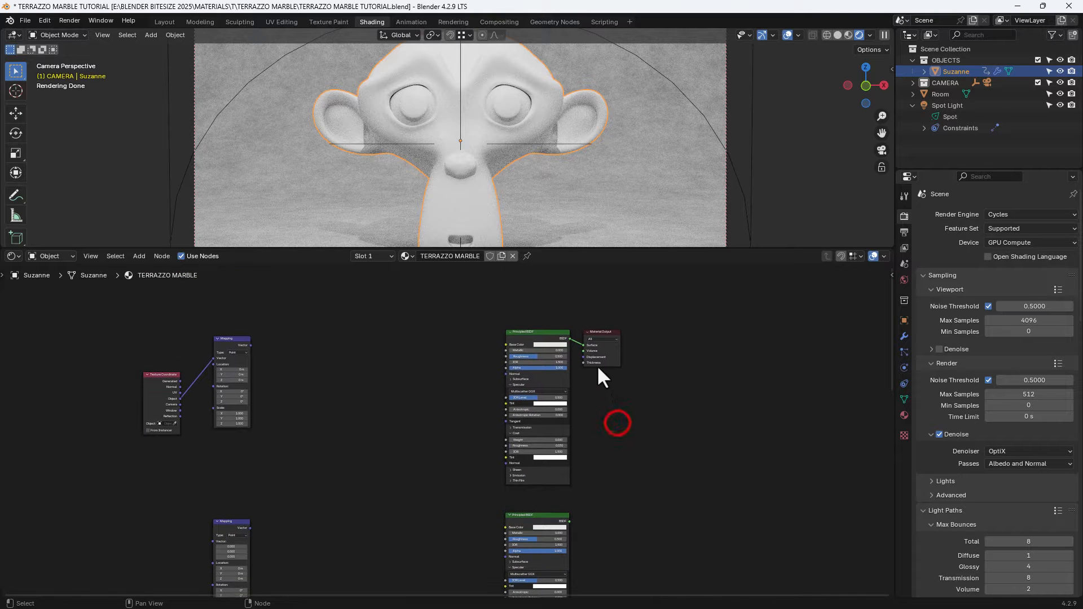
{"action": "left_click_drag", "start_coordinate": [591, 331], "coordinate": [824, 506]}
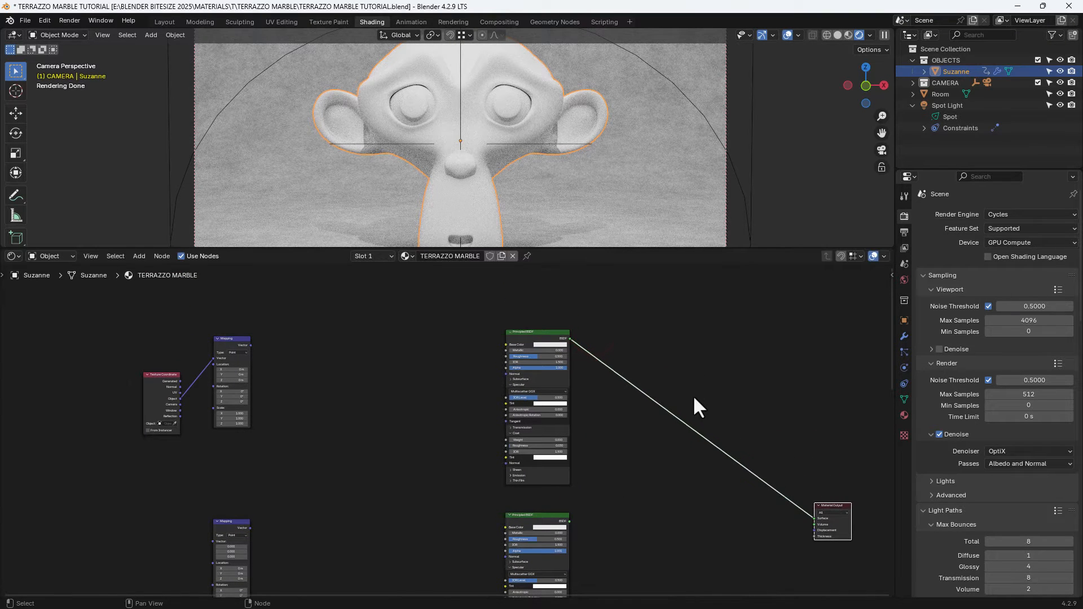
{"action": "key", "text": "shift+a"}
{"action": "left_click", "coordinate": [694, 396]}
{"action": "type", "text": "MIX"}
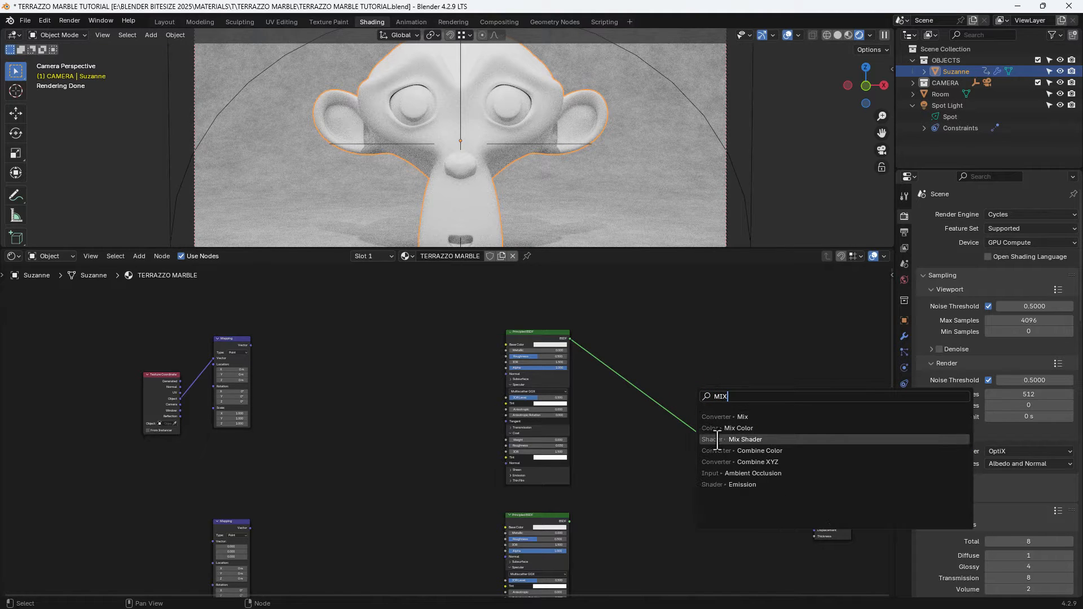
{"action": "left_click", "coordinate": [717, 439]}
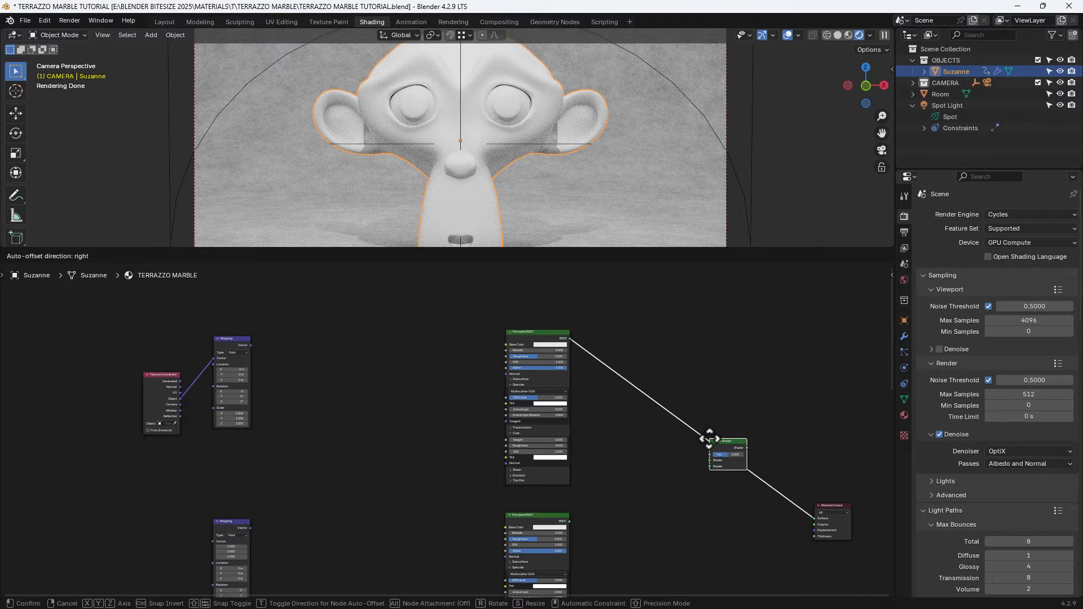
{"action": "left_click", "coordinate": [710, 439]}
{"action": "left_click_drag", "start_coordinate": [720, 441], "coordinate": [687, 462]}
{"action": "left_click_drag", "start_coordinate": [570, 522], "coordinate": [617, 473]}
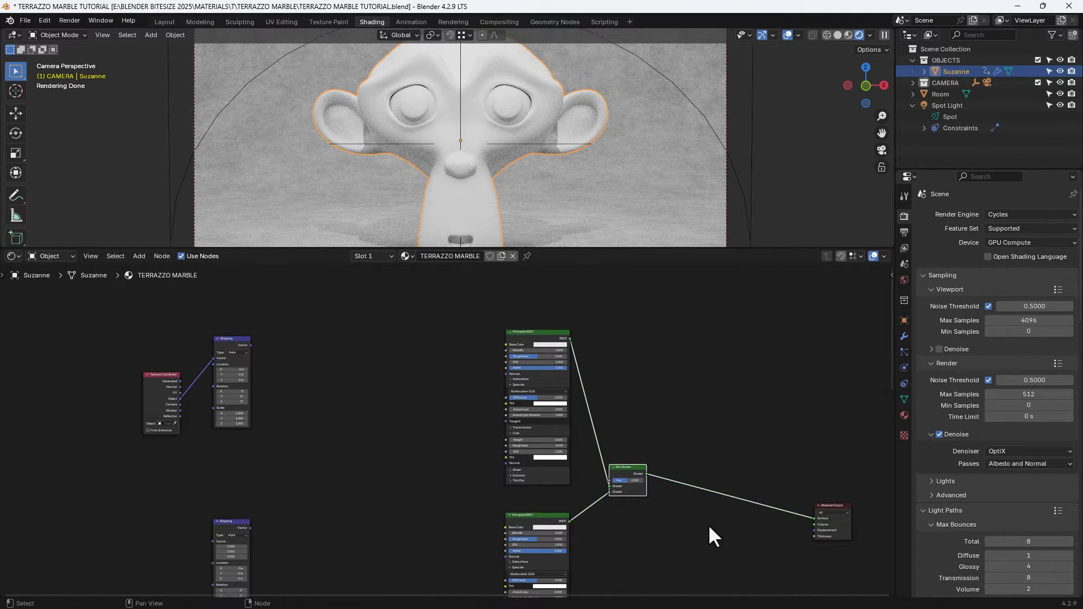
Insert a duplicate Mix Shader before the Material Output and connect the third Principled BSDF to its second Shader input
{"action": "middle_click_drag", "start_coordinate": [709, 527], "coordinate": [648, 428]}
{"action": "key", "text": "shift+d"}
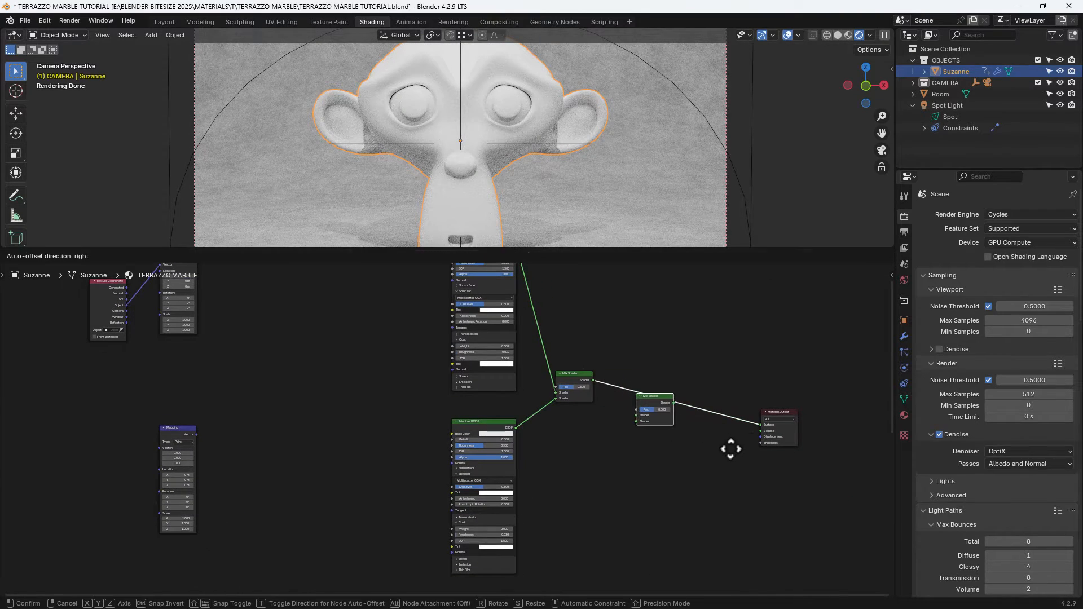
{"action": "left_click", "coordinate": [730, 449]}
{"action": "left_click", "coordinate": [770, 414], "text": "shift"}
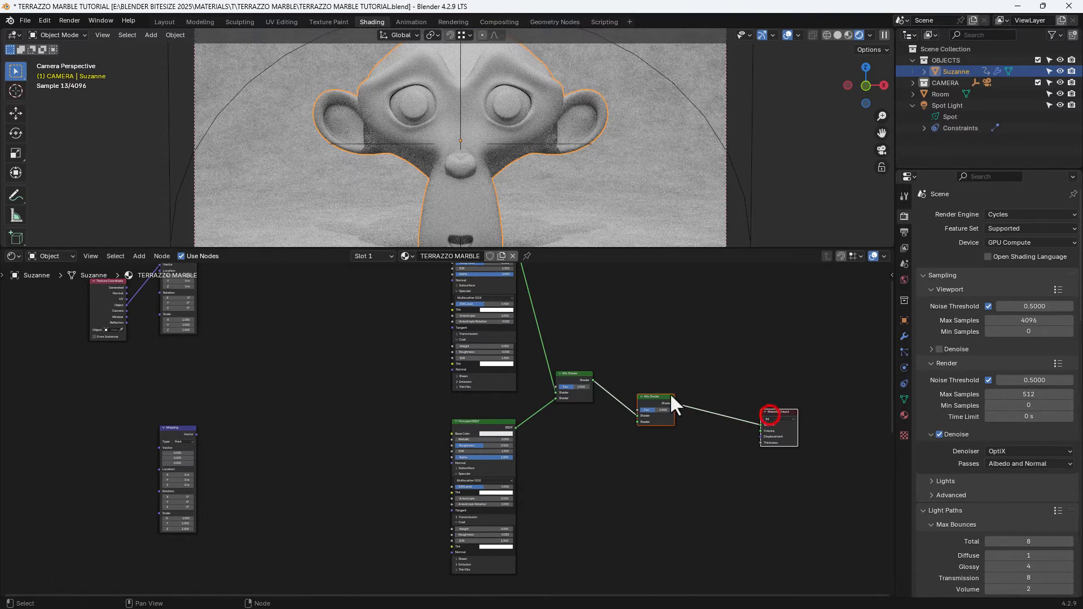
{"action": "left_click_drag", "start_coordinate": [658, 400], "coordinate": [659, 426]}
{"action": "left_click", "coordinate": [664, 473]}
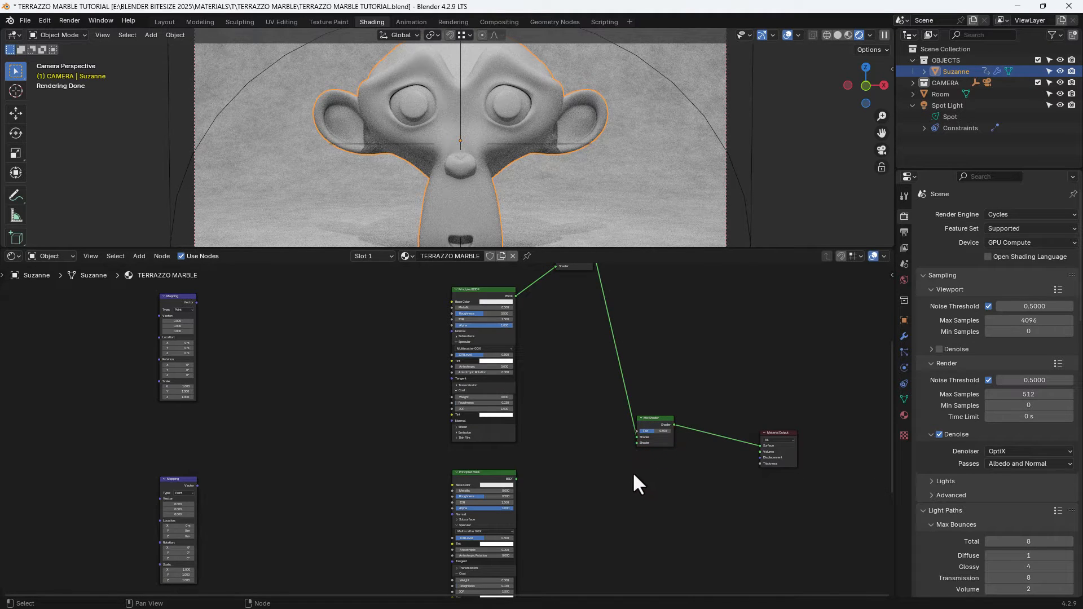
{"action": "left_click_drag", "start_coordinate": [515, 478], "coordinate": [637, 443]}
Duplicate the second Mix Shader and insert the copy on the link between it and the Material Output
{"action": "left_click", "coordinate": [647, 421]}
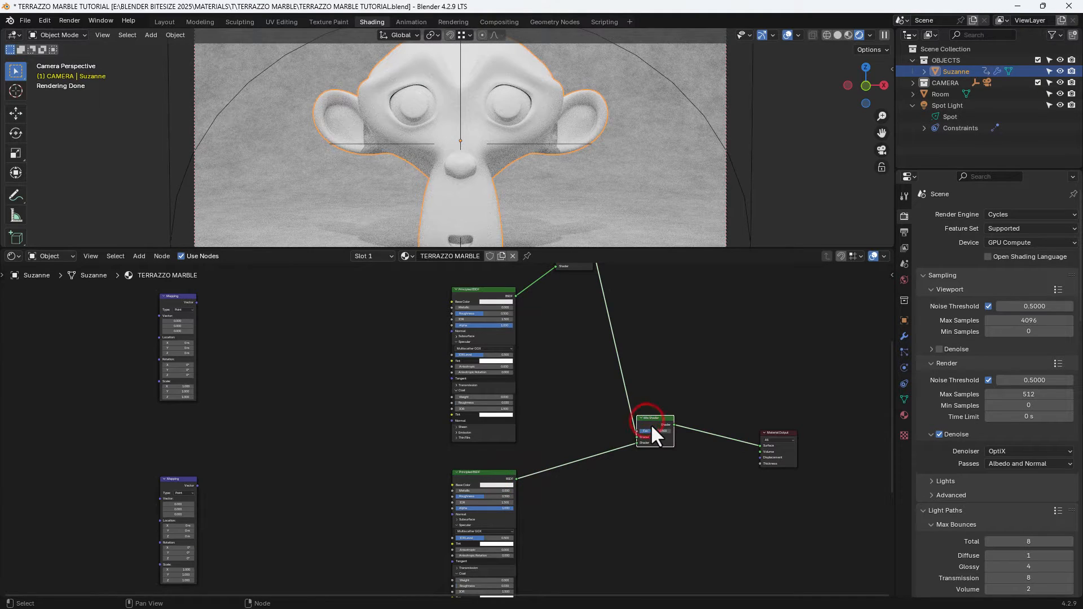
{"action": "key", "text": "shift+d"}
{"action": "left_click", "coordinate": [714, 417]}
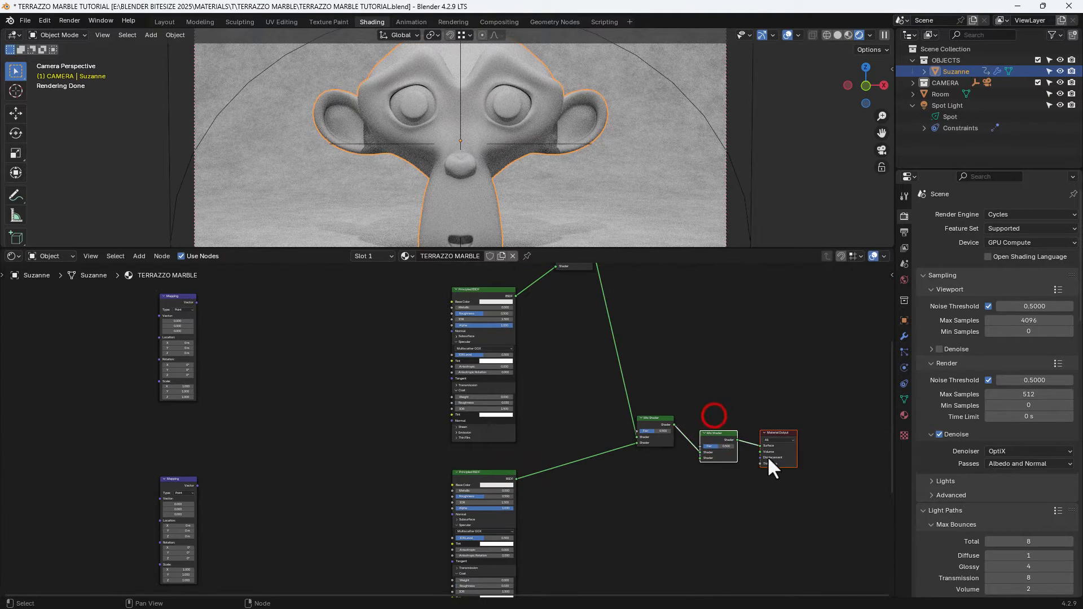
Move the third Mix Shader and Material Output further down, and connect the fourth Principled BSDF to that Mix Shader's second Shader input
{"action": "middle_click_drag", "start_coordinate": [750, 467], "coordinate": [681, 306]}
{"action": "left_click_drag", "start_coordinate": [682, 306], "coordinate": [695, 484]}
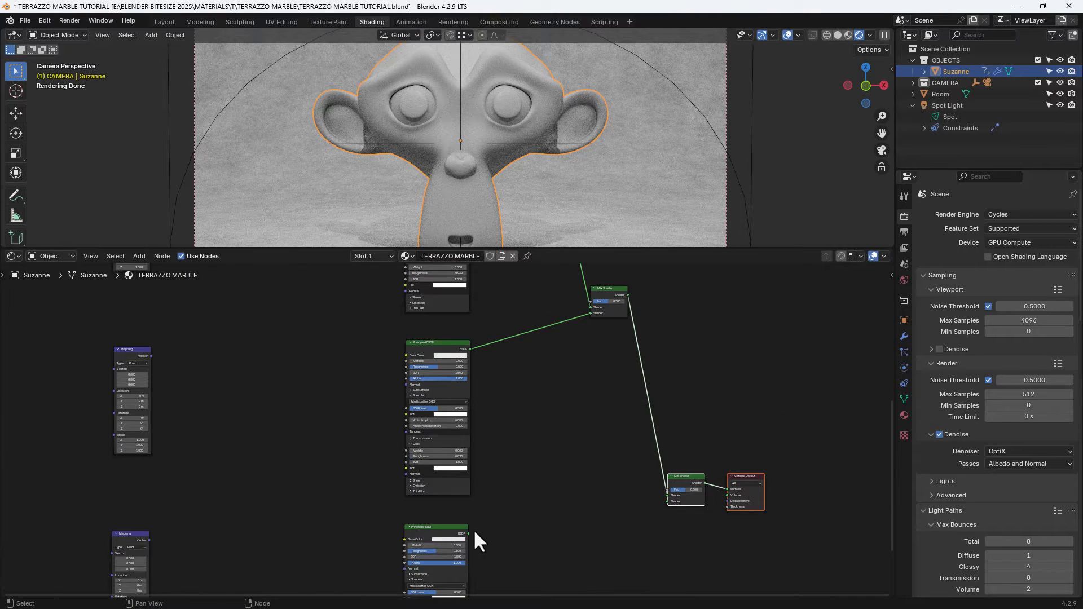
{"action": "left_click_drag", "start_coordinate": [469, 533], "coordinate": [667, 501]}
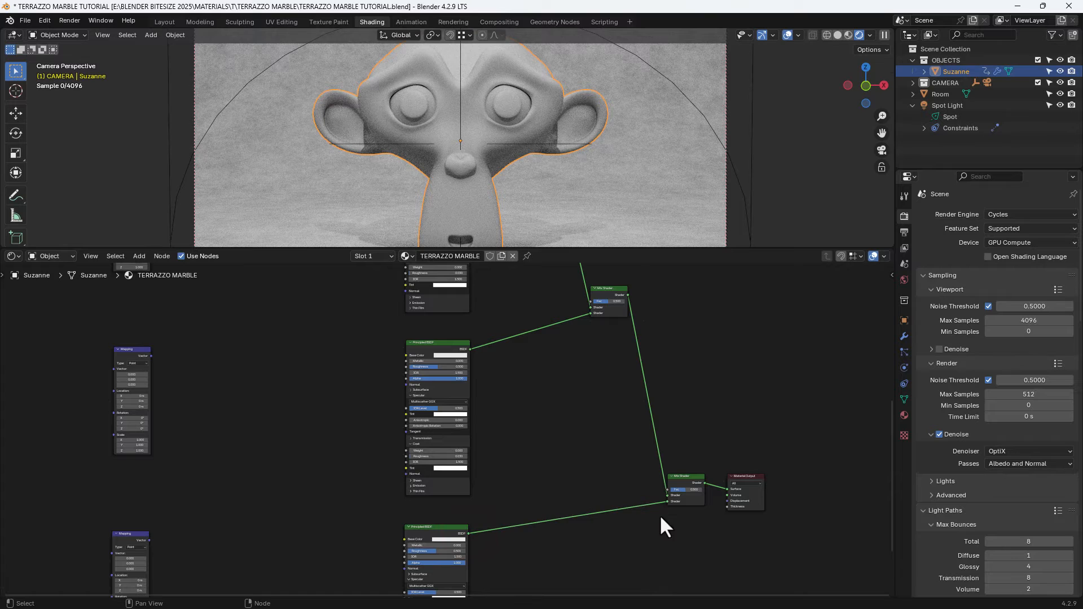
{"action": "left_click", "coordinate": [661, 520]}
{"action": "key", "text": "Home"}
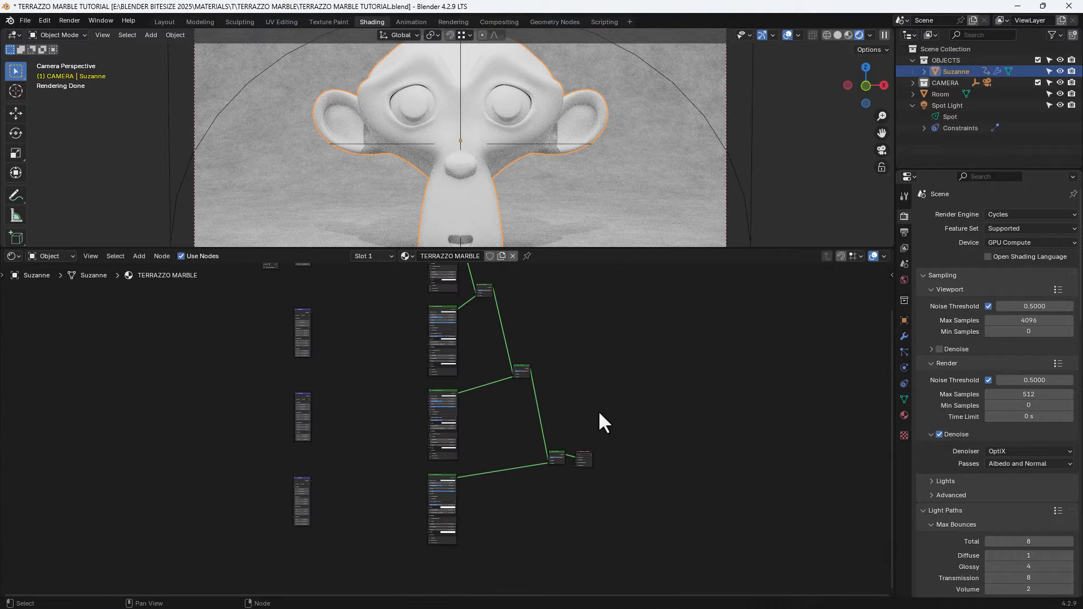
Move the Texture Coordinate node down and left, and connect its Object output to the Vector inputs of the three lower Mapping nodes
{"action": "middle_click_drag", "start_coordinate": [625, 433], "coordinate": [690, 482]}
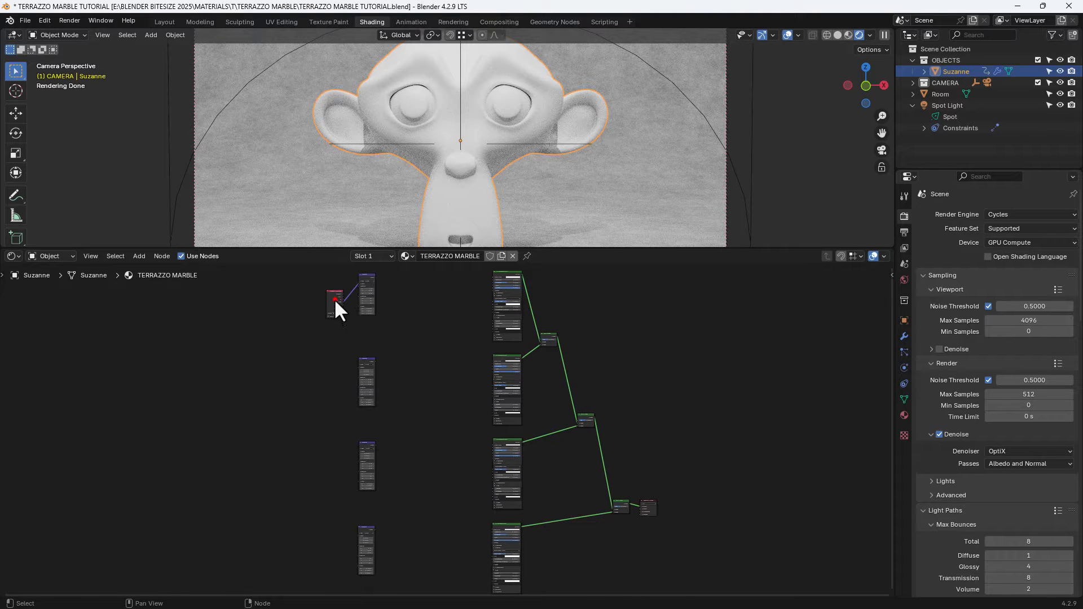
{"action": "left_click_drag", "start_coordinate": [338, 308], "coordinate": [308, 337]}
{"action": "scroll", "coordinate": [310, 337], "scroll_direction": "up", "scroll_amount": 2}
{"action": "scroll", "coordinate": [384, 395], "scroll_direction": "up", "scroll_amount": 2}
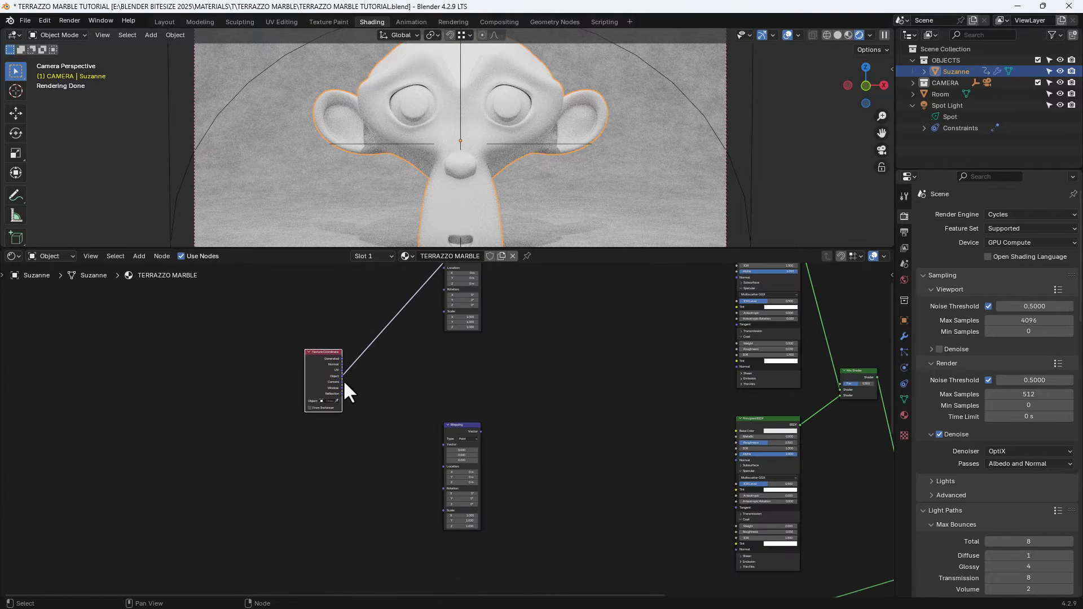
{"action": "left_click_drag", "start_coordinate": [342, 376], "coordinate": [444, 445]}
{"action": "middle_click_drag", "start_coordinate": [398, 435], "coordinate": [363, 359]}
{"action": "left_click_drag", "start_coordinate": [307, 300], "coordinate": [408, 552]}
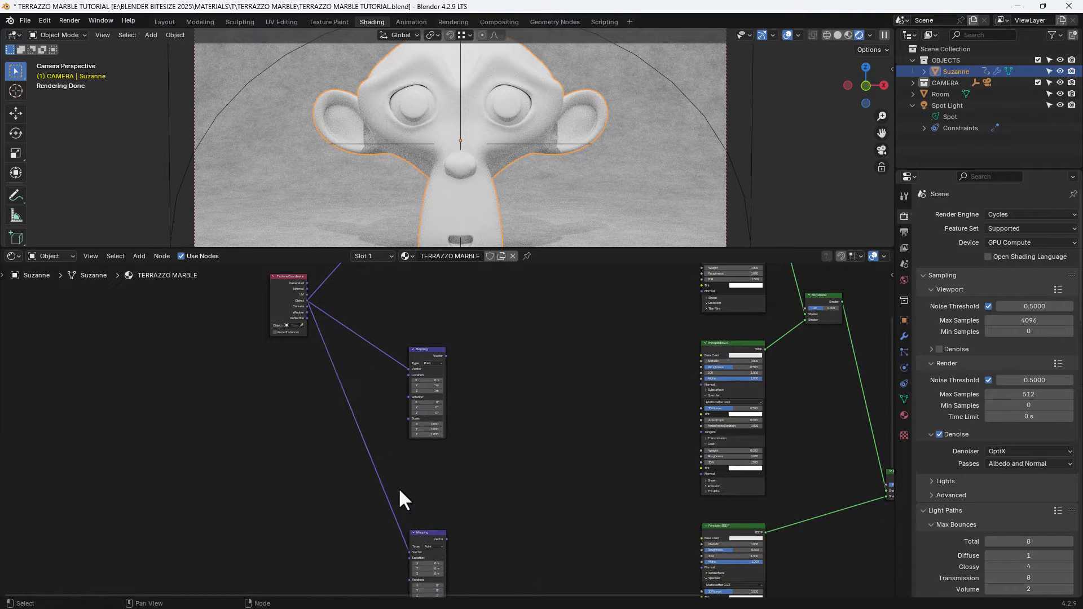
{"action": "scroll", "coordinate": [366, 441], "scroll_direction": "down", "scroll_amount": 1}
{"action": "left_click_drag", "start_coordinate": [303, 286], "coordinate": [402, 479]}
{"action": "middle_click_drag", "start_coordinate": [527, 370], "coordinate": [476, 469]}
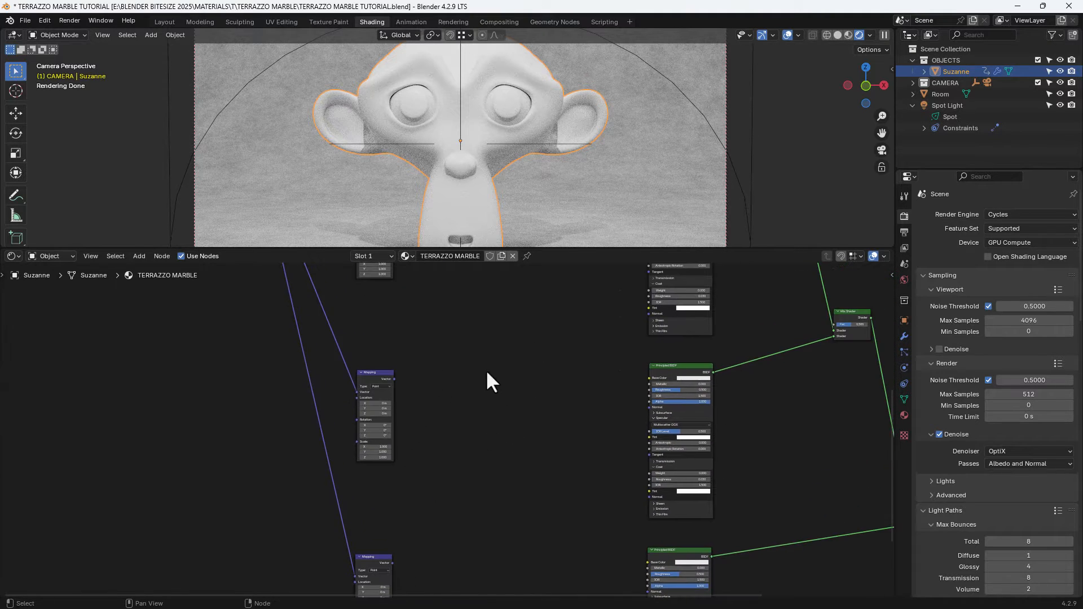
Add a Noise Texture between the topmost Mapping and Principled BSDF, and connect the Mapping's Vector output to its Vector input
{"action": "mouse_move", "coordinate": [485, 370]}
{"action": "middle_mouse_down"}
{"action": "mouse_move", "coordinate": [451, 466]}
{"action": "mouse_move", "coordinate": [476, 433]}
{"action": "mouse_move", "coordinate": [468, 495]}
{"action": "middle_mouse_up"}
{"action": "middle_click_drag", "start_coordinate": [497, 326], "coordinate": [490, 431]}
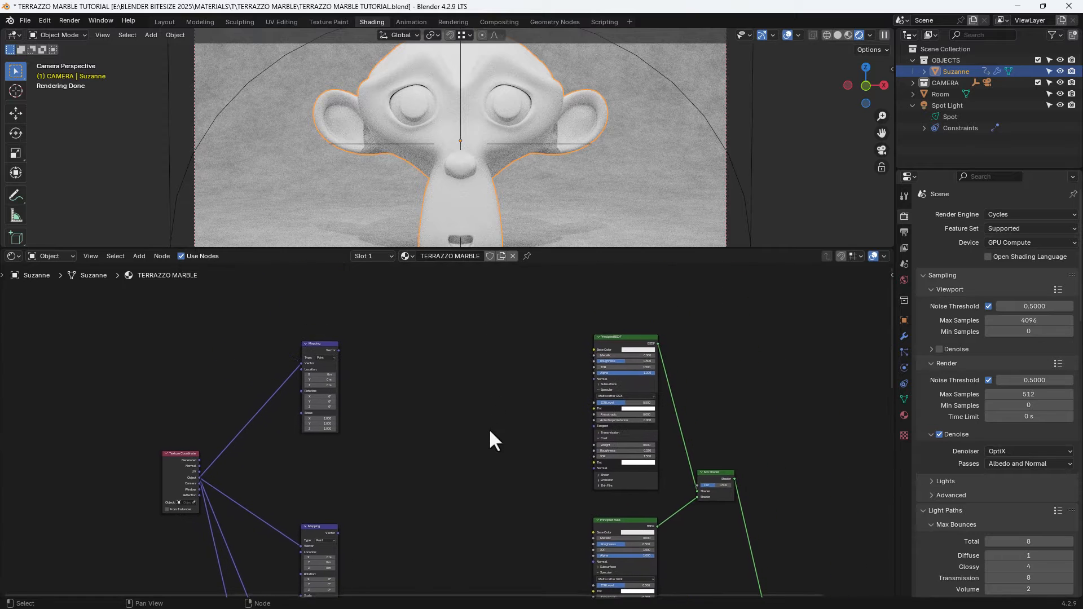
{"action": "middle_click_drag", "start_coordinate": [495, 371], "coordinate": [464, 382]}
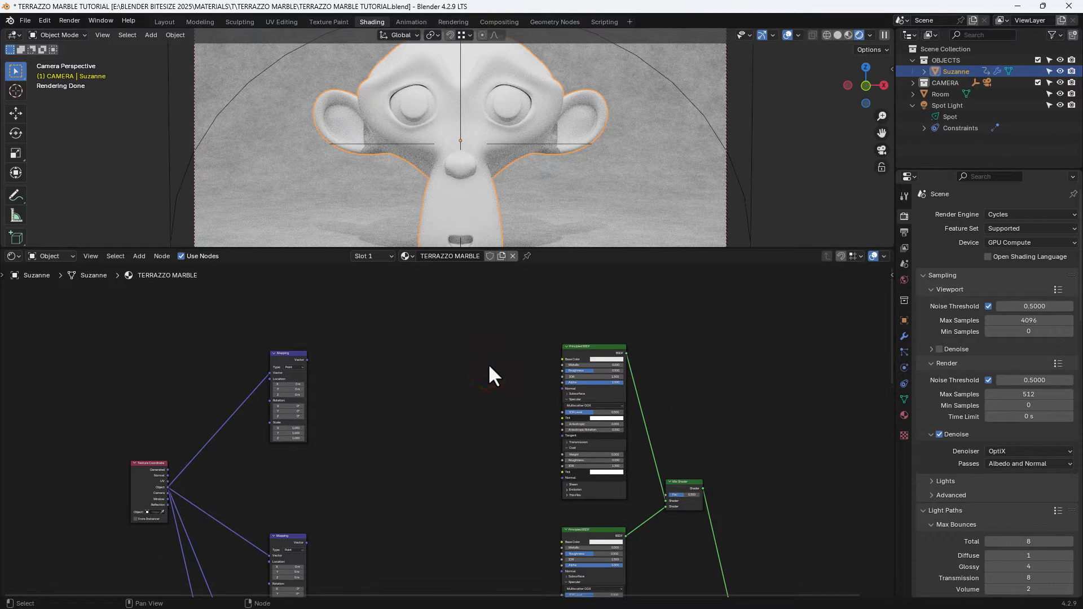
{"action": "scroll", "coordinate": [480, 389], "scroll_direction": "up", "scroll_amount": 2}
{"action": "scroll", "coordinate": [477, 397], "scroll_direction": "up", "scroll_amount": 1}
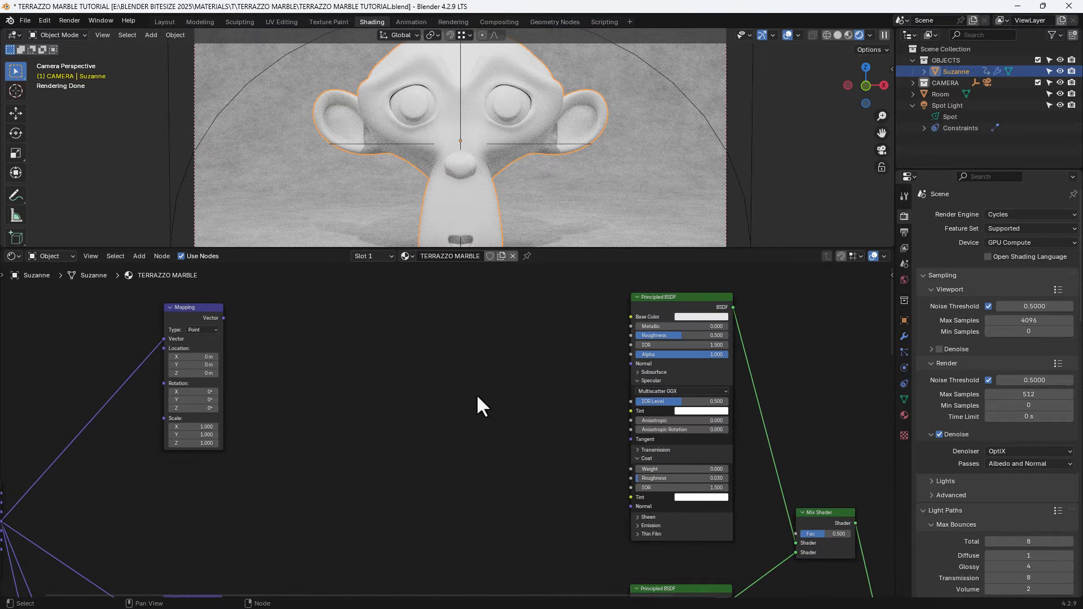
{"action": "scroll", "coordinate": [477, 397], "scroll_direction": "down", "scroll_amount": 1}
{"action": "key", "text": "shift+a"}
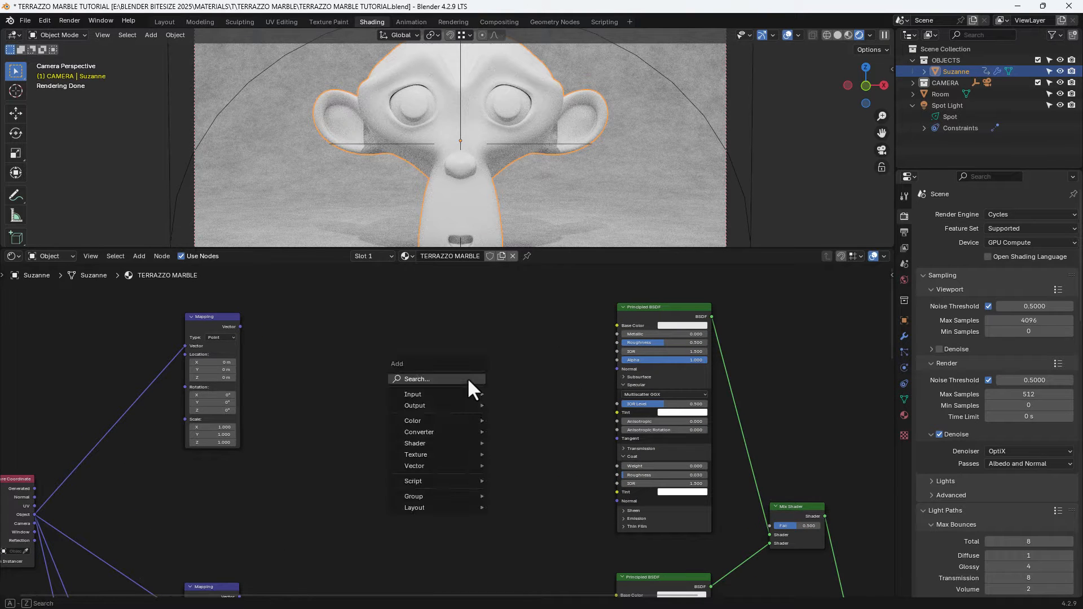
{"action": "left_click", "coordinate": [468, 378]}
{"action": "type", "text": "NOIS"}
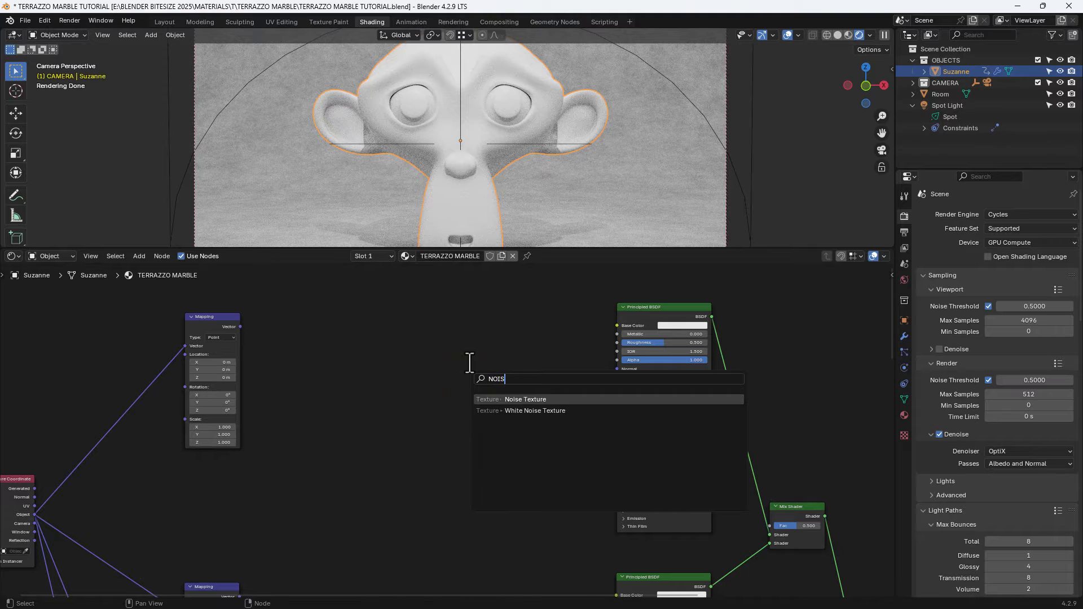
{"action": "key", "text": "Return"}
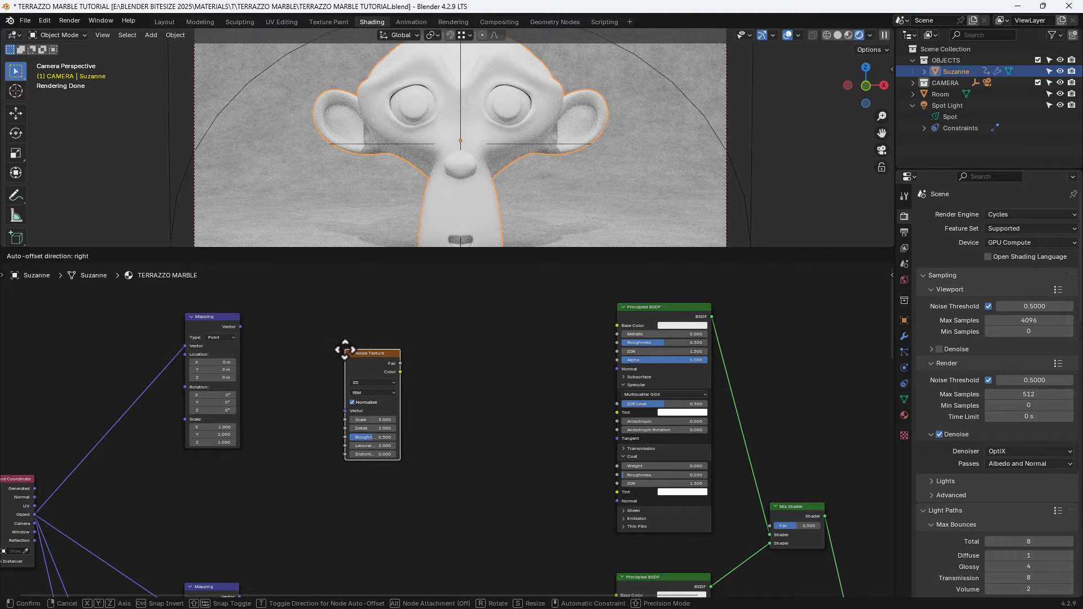
{"action": "left_click", "coordinate": [346, 351]}
{"action": "left_click_drag", "start_coordinate": [241, 327], "coordinate": [334, 412]}
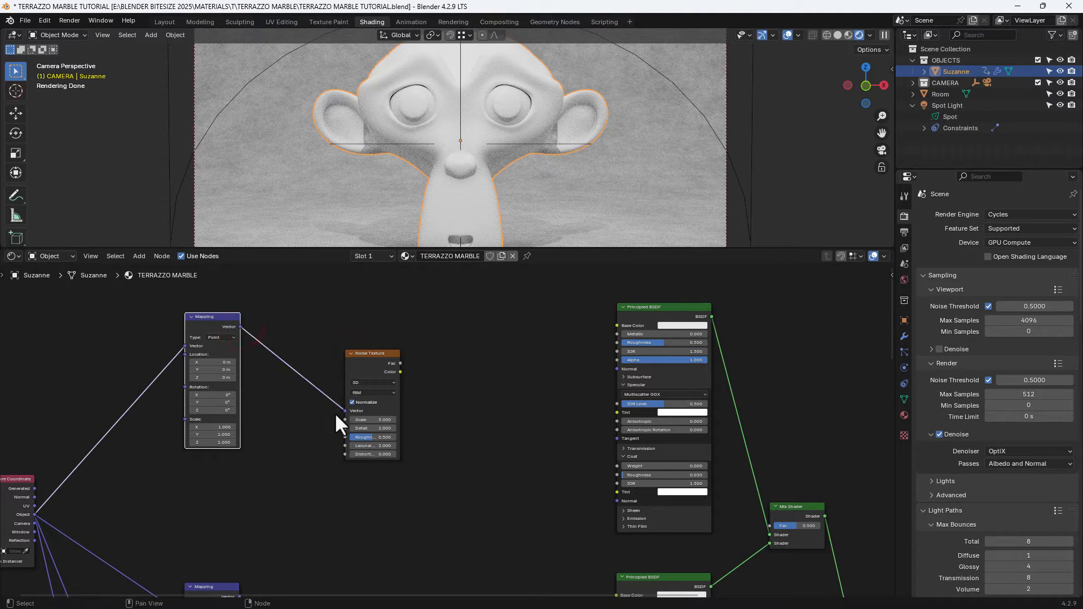
Route the Noise Texture's Fac into the Height of a new Bump node feeding the first Principled BSDF's Normal, and place the Bump beside that shader
{"action": "left_click", "coordinate": [401, 363]}
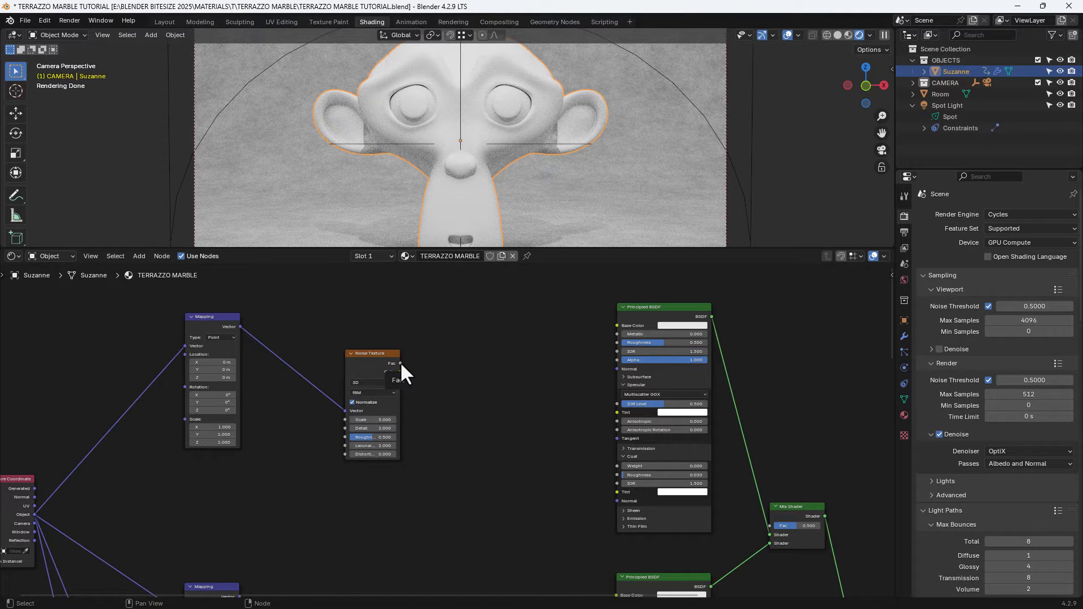
{"action": "left_click_drag", "start_coordinate": [400, 363], "coordinate": [617, 370]}
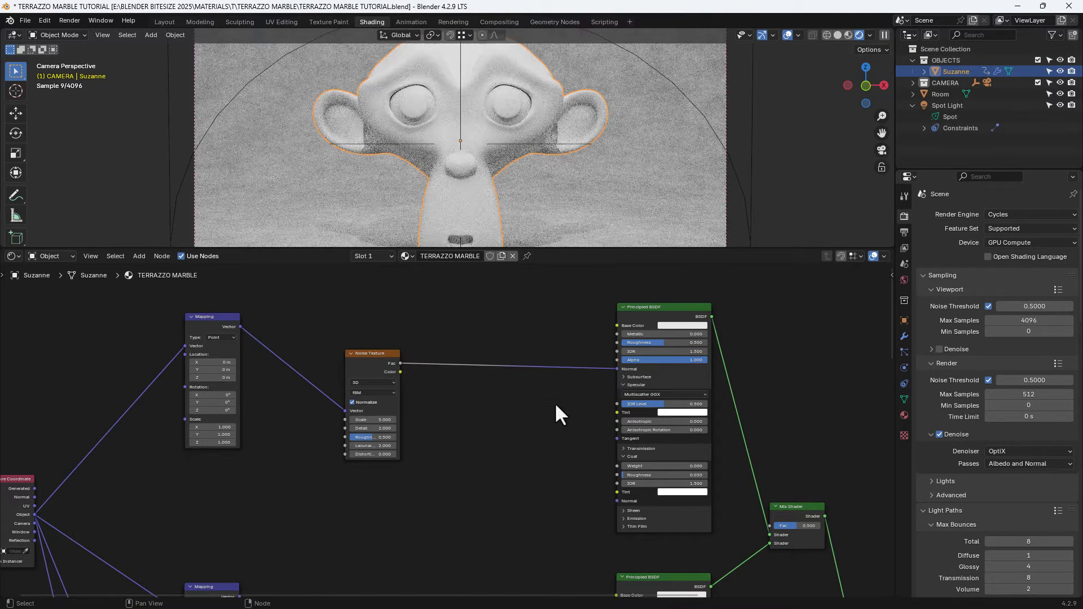
{"action": "key", "text": "shift+a"}
{"action": "left_click", "coordinate": [556, 405]}
{"action": "type", "text": "B"}
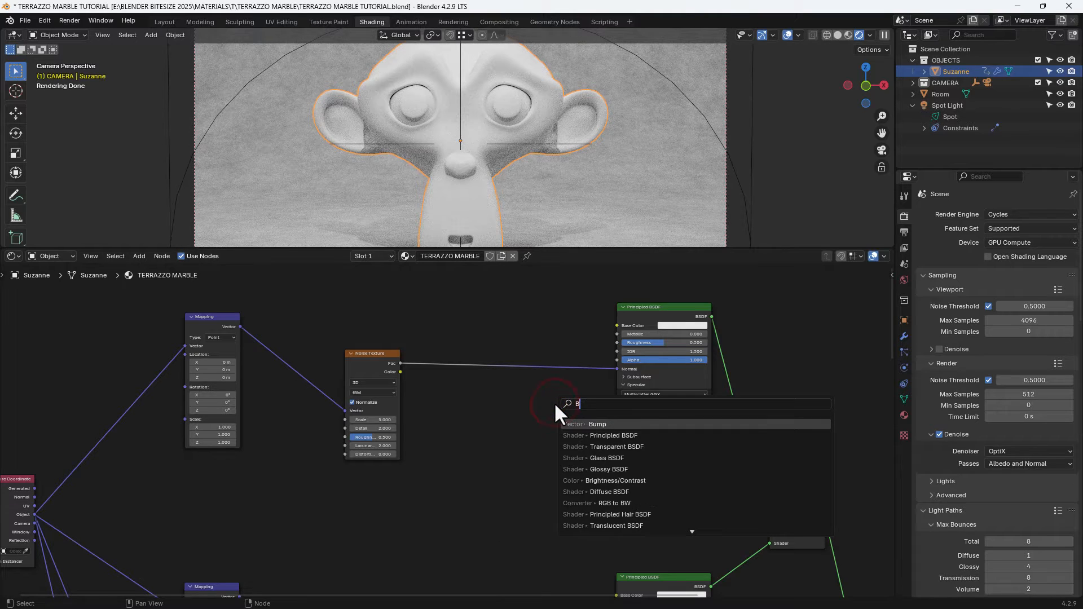
{"action": "type", "text": "ump"}
{"action": "left_click", "coordinate": [572, 423]}
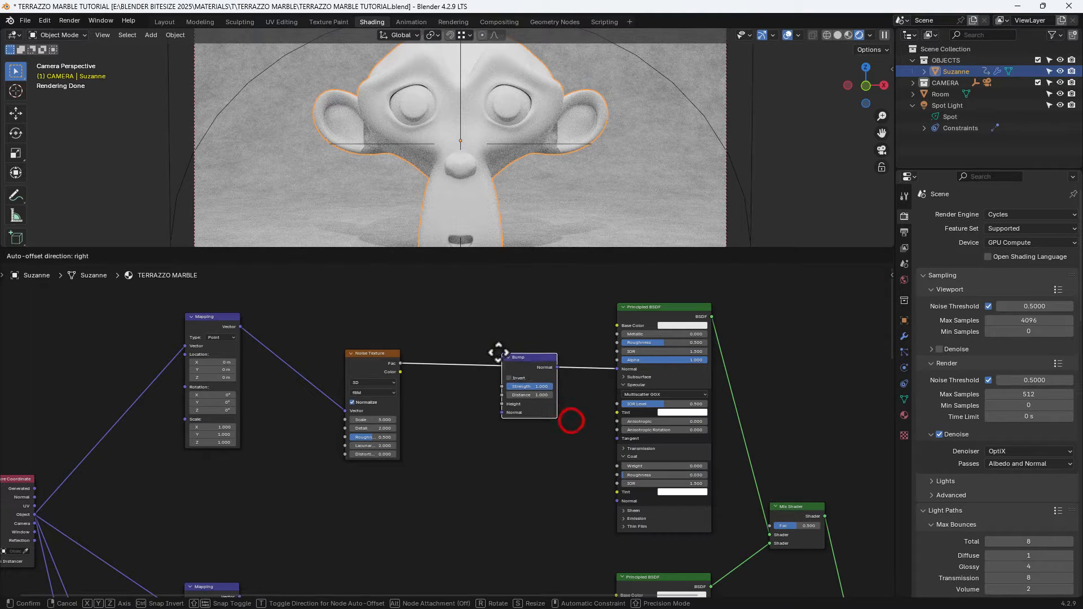
{"action": "left_click", "coordinate": [484, 351]}
{"action": "left_click_drag", "start_coordinate": [483, 403], "coordinate": [482, 395]}
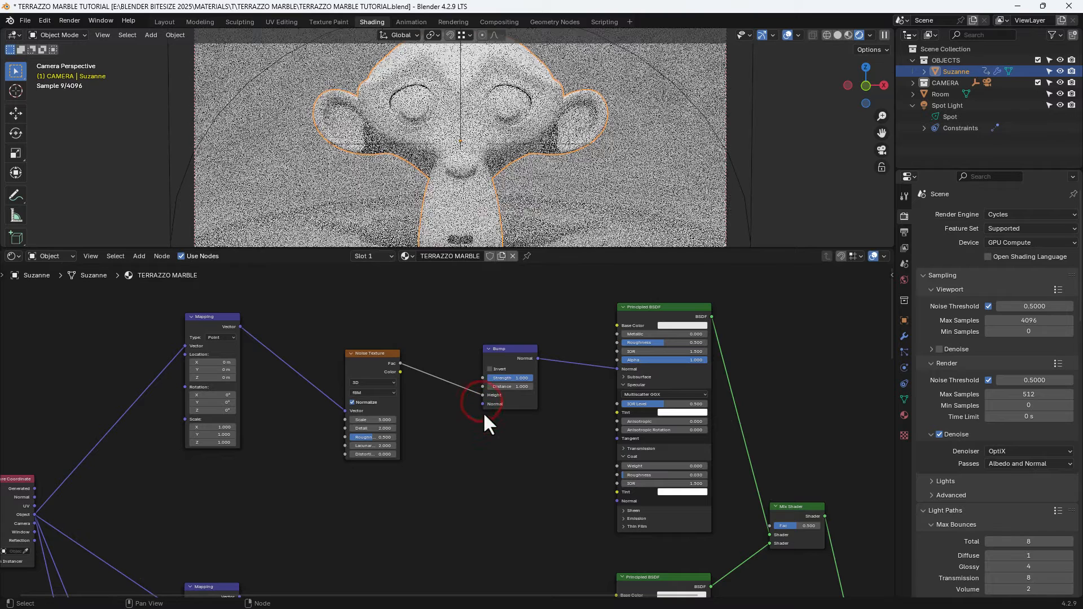
{"action": "left_click_drag", "start_coordinate": [499, 354], "coordinate": [557, 384]}
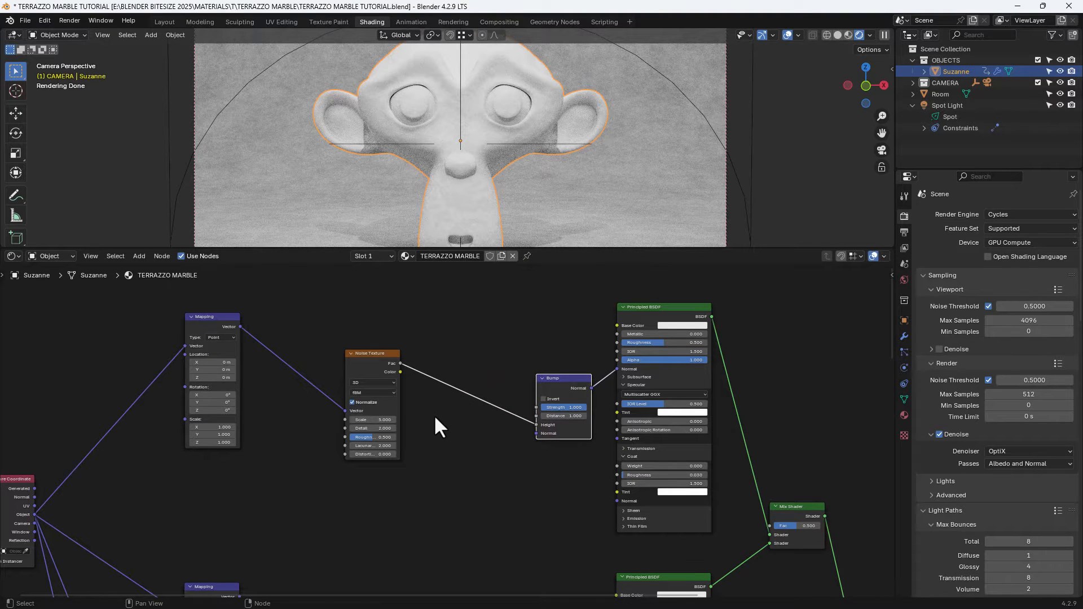
Set the Noise Texture's Scale to 15, Detail to 15 and Roughness to 1
{"action": "scroll", "coordinate": [432, 415], "scroll_direction": "up", "scroll_amount": 3}
{"action": "left_click", "coordinate": [393, 405]}
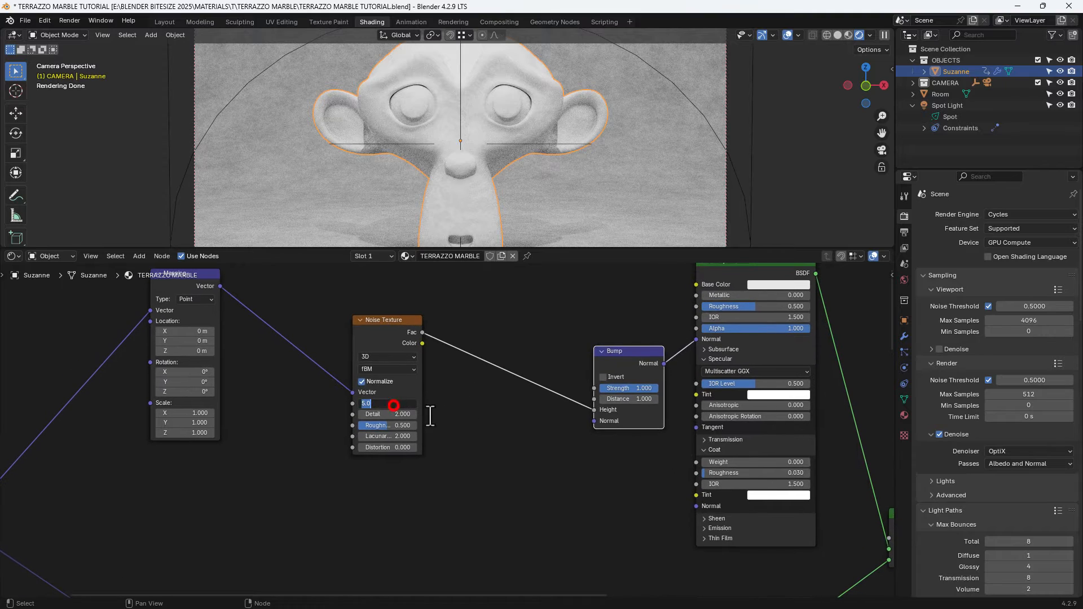
{"action": "type", "text": "15"}
{"action": "key", "text": "Tab"}
{"action": "type", "text": "15"}
{"action": "key", "text": "Tab"}
{"action": "type", "text": "1"}
{"action": "key", "text": "Return"}
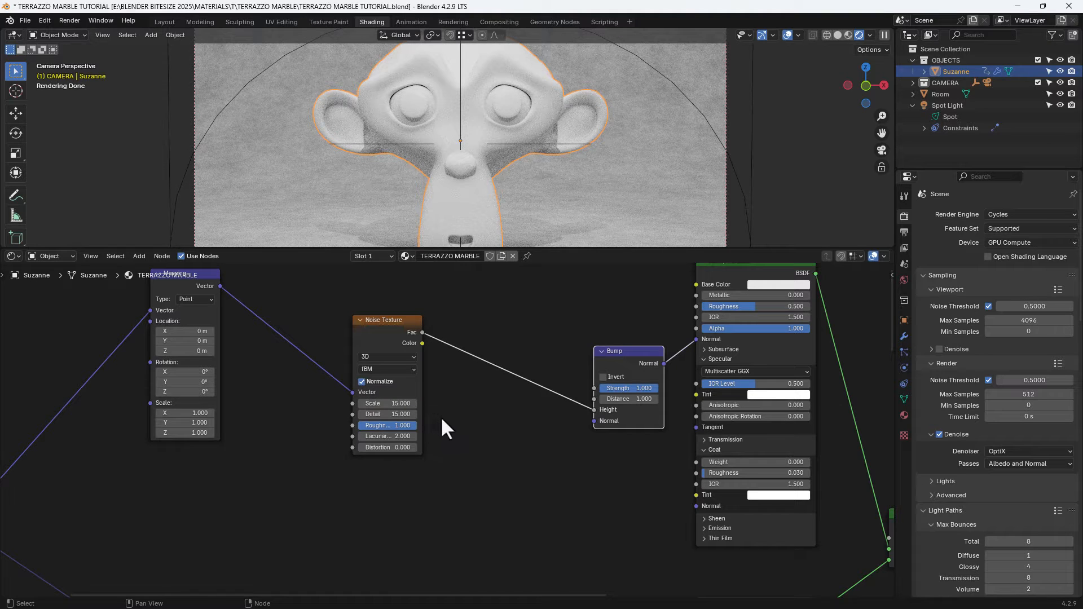
Set the Bump node's Strength to 0.1 and Distance to 0.2
{"action": "middle_click_drag", "start_coordinate": [491, 411], "coordinate": [399, 412]}
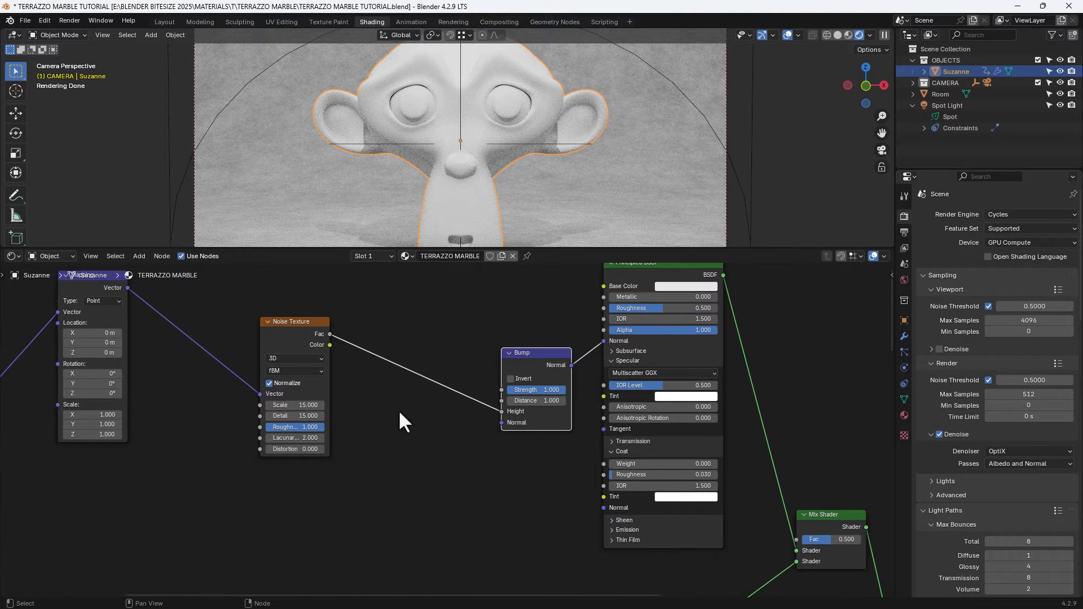
{"action": "left_click", "coordinate": [545, 389]}
{"action": "type", "text": ".1"}
{"action": "key", "text": "Tab"}
{"action": "type", "text": ".2"}
{"action": "key", "text": "Return"}
{"action": "scroll", "coordinate": [562, 417], "scroll_direction": "up", "scroll_amount": 1}
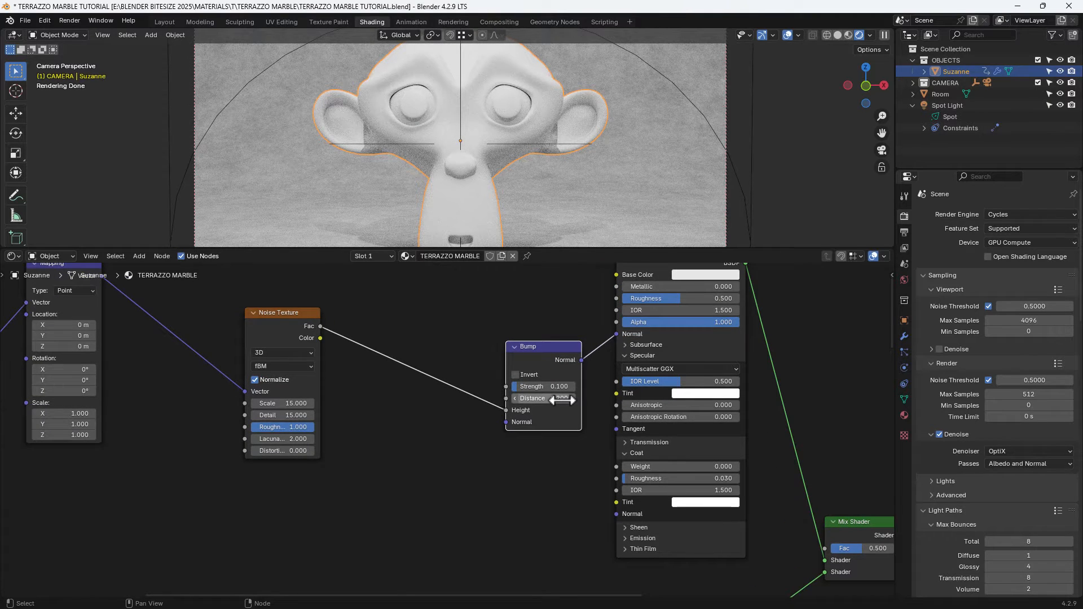
{"action": "middle_click_drag", "start_coordinate": [562, 400], "coordinate": [492, 393]}
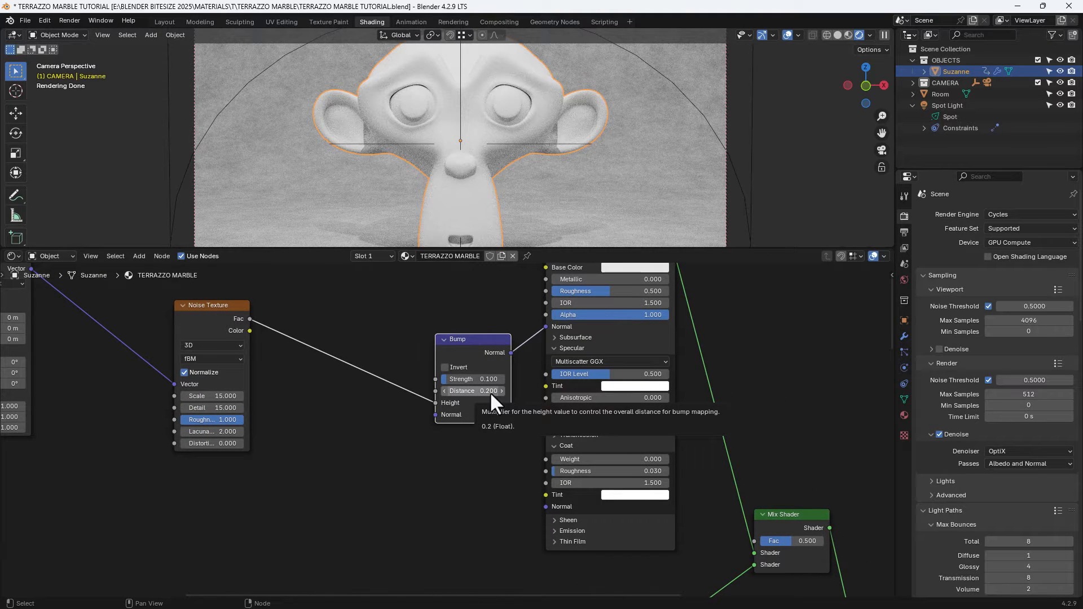
Move the Noise Texture and topmost Mapping closer to the Bump node, and join these three nodes and the first Principled BSDF in a frame
{"action": "scroll", "coordinate": [453, 476], "scroll_direction": "down", "scroll_amount": 5}
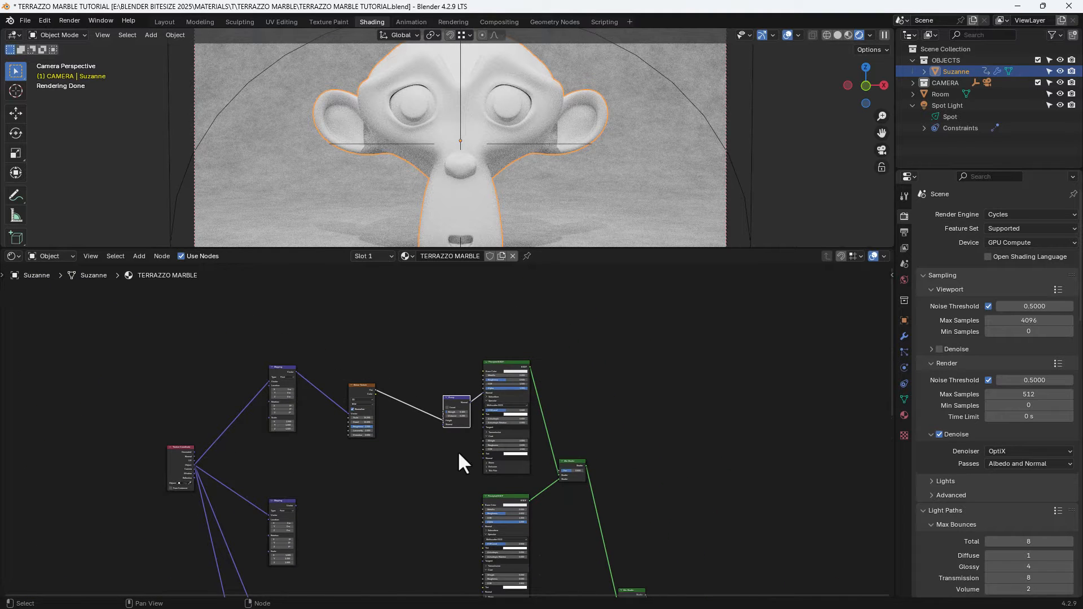
{"action": "middle_click_drag", "start_coordinate": [458, 453], "coordinate": [492, 450]}
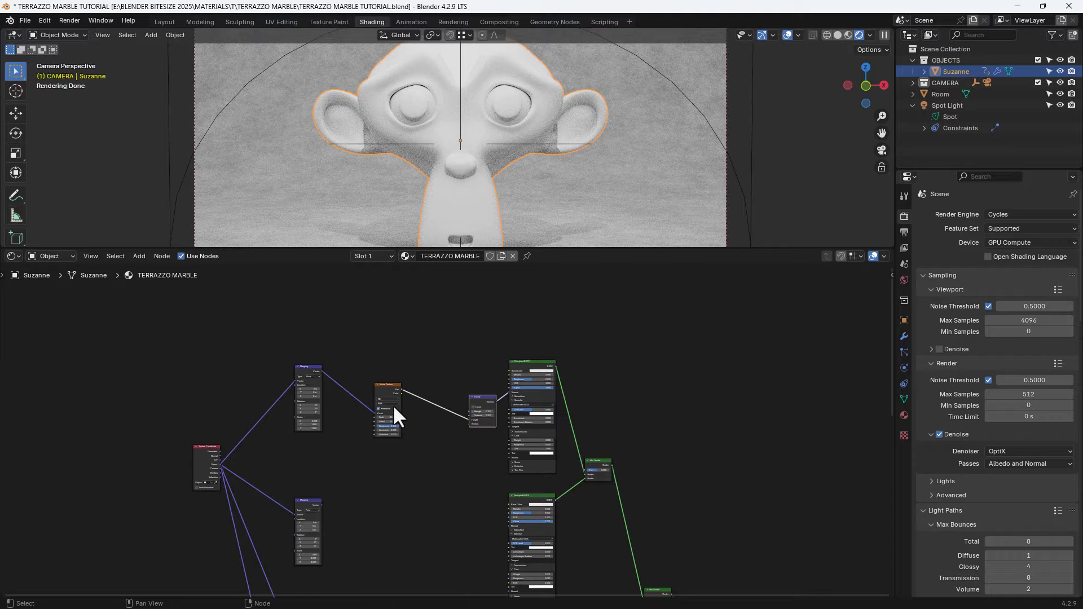
{"action": "left_click_drag", "start_coordinate": [387, 388], "coordinate": [448, 403]}
{"action": "left_click_drag", "start_coordinate": [315, 369], "coordinate": [414, 386]}
{"action": "left_click", "coordinate": [381, 339]}
{"action": "left_click_drag", "start_coordinate": [357, 318], "coordinate": [538, 450]}
{"action": "key", "text": "ctrl+j"}
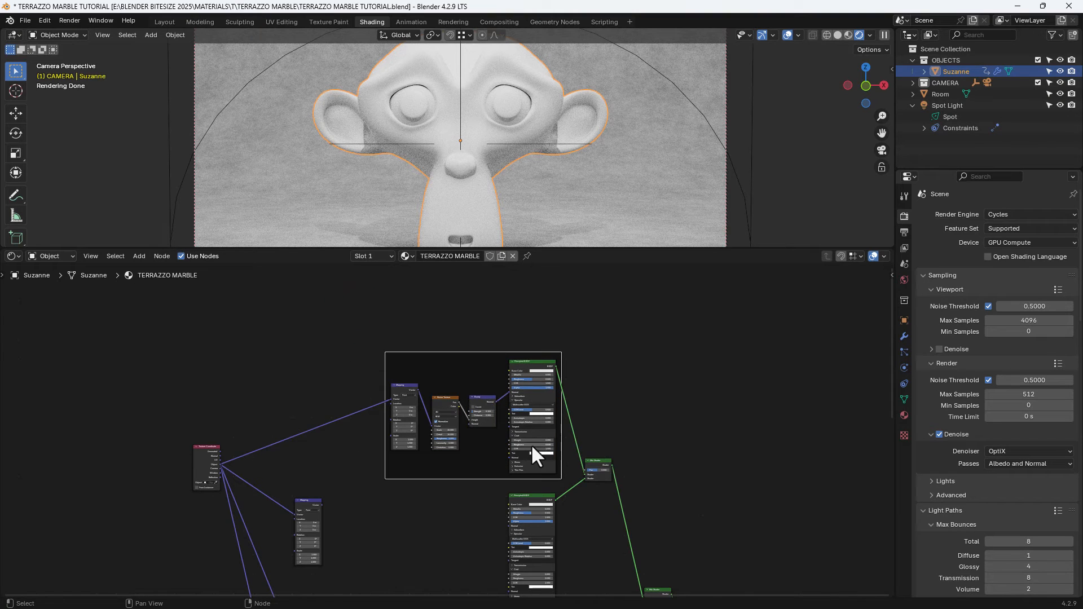
Name and label the new frame MAIN TEXTURE, and save the file
{"action": "key", "text": "n"}
{"action": "left_click", "coordinate": [804, 308]}
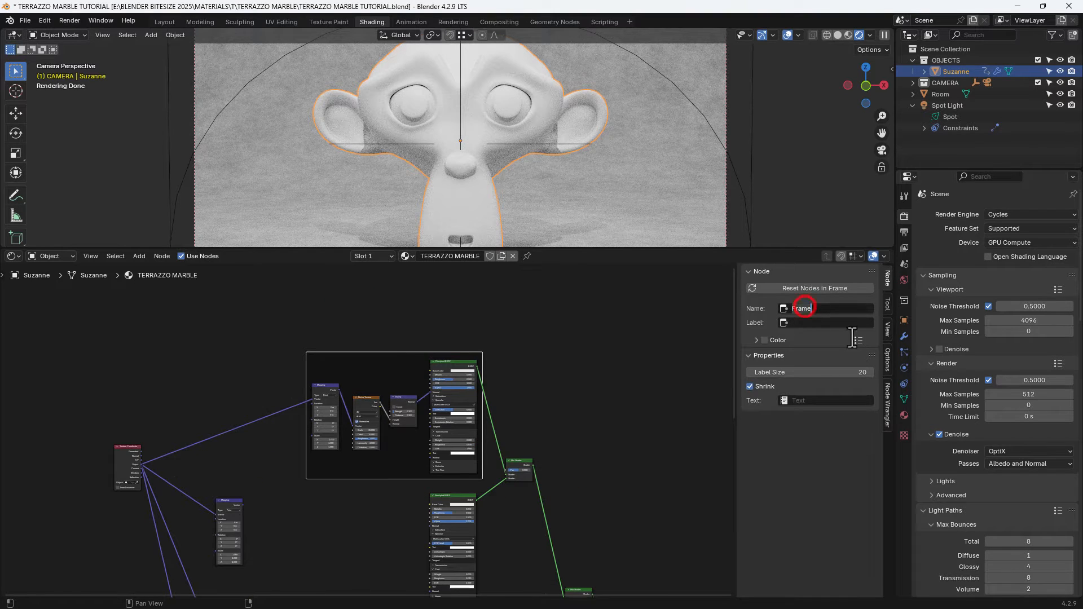
{"action": "type", "text": "MAIN TEXTURE"}
{"action": "key", "text": "Tab"}
{"action": "type", "text": "MAIN"}
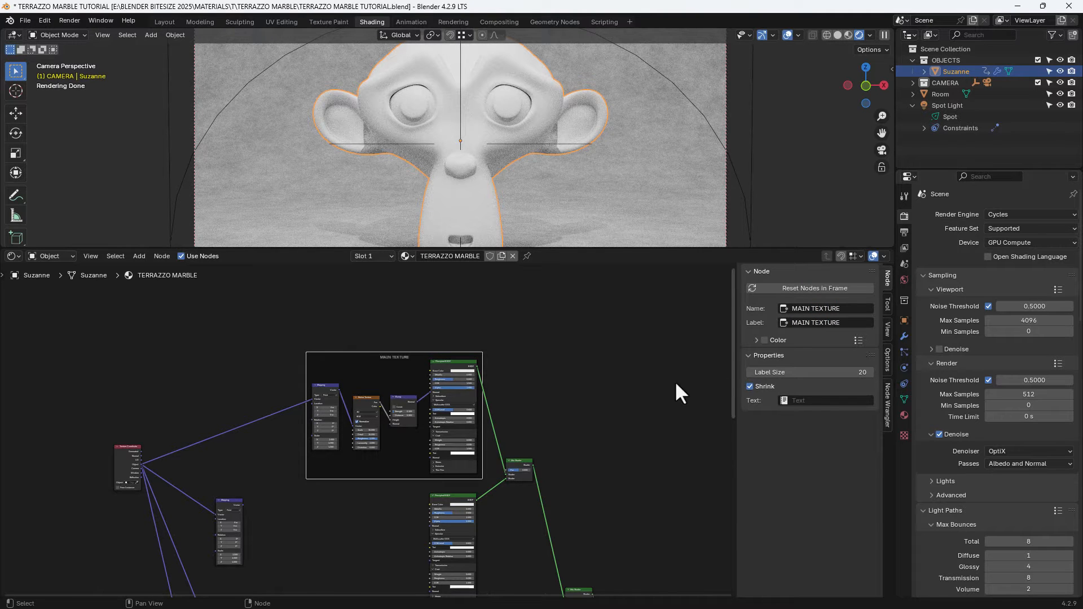
{"action": "scroll", "coordinate": [624, 401], "scroll_direction": "up", "scroll_amount": 2}
{"action": "key", "text": "n"}
{"action": "scroll", "coordinate": [623, 402], "scroll_direction": "up", "scroll_amount": 1}
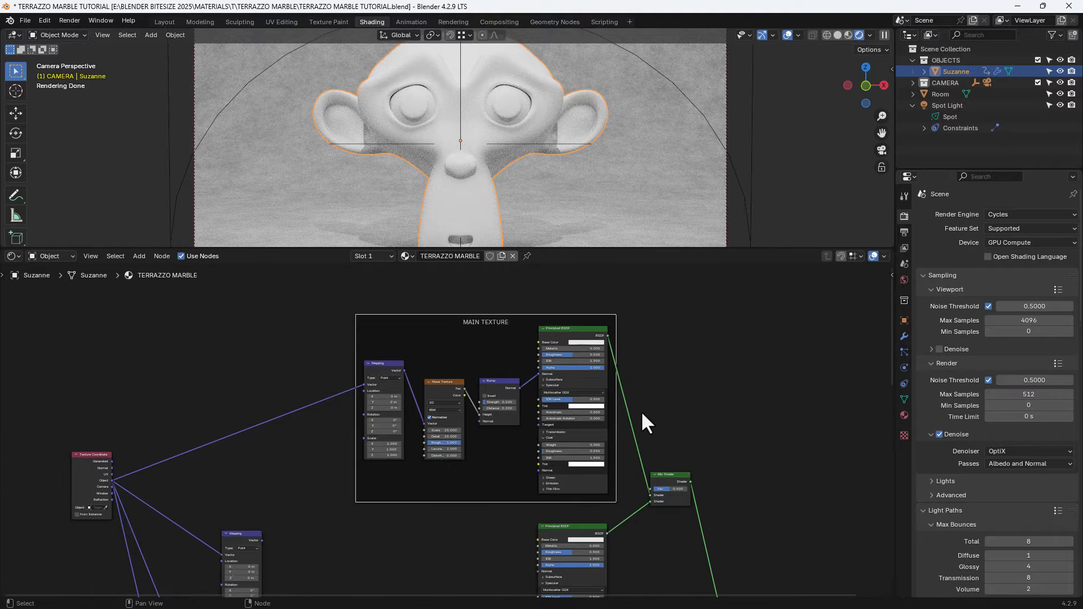
{"action": "key", "text": "ctrl+s"}
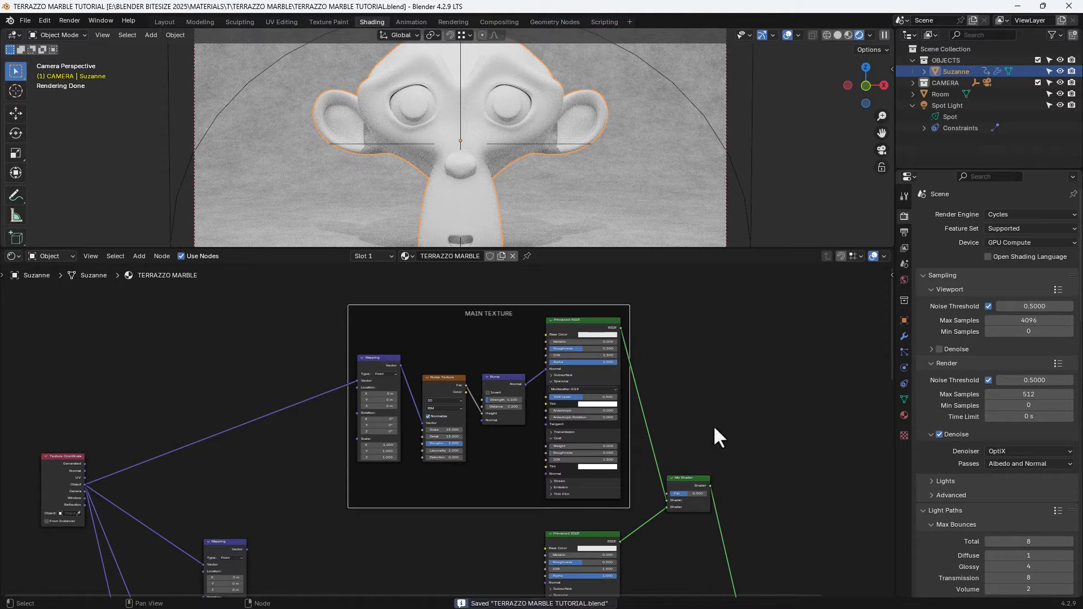
Move the second Principled BSDF slightly to the right beneath the MAIN TEXTURE frame
{"action": "middle_click_drag", "start_coordinate": [735, 455], "coordinate": [718, 263]}
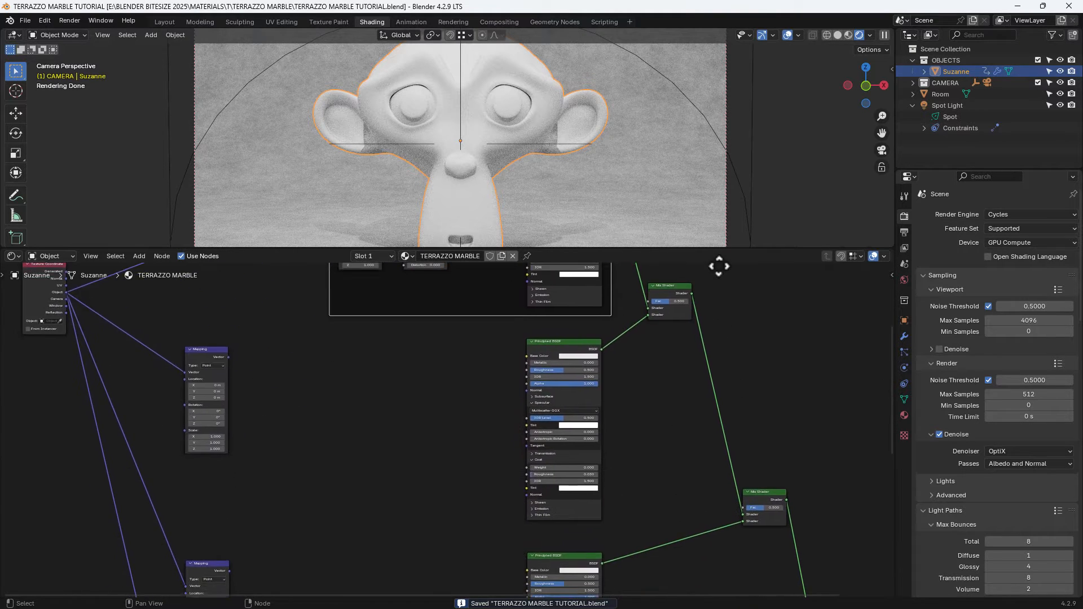
{"action": "middle_click_drag", "start_coordinate": [731, 351], "coordinate": [727, 331]}
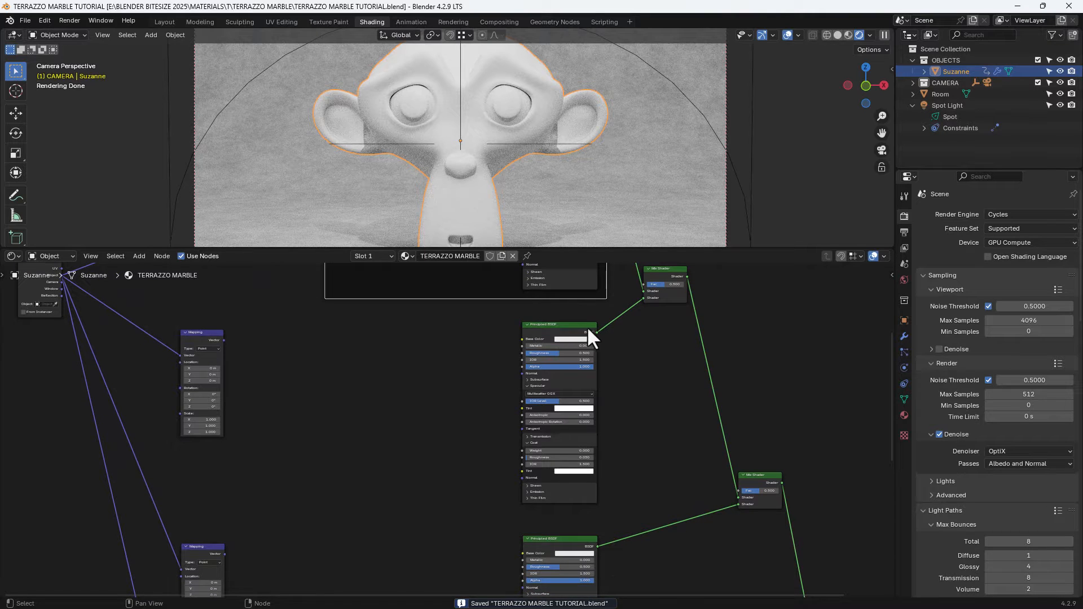
{"action": "left_click_drag", "start_coordinate": [588, 327], "coordinate": [596, 325]}
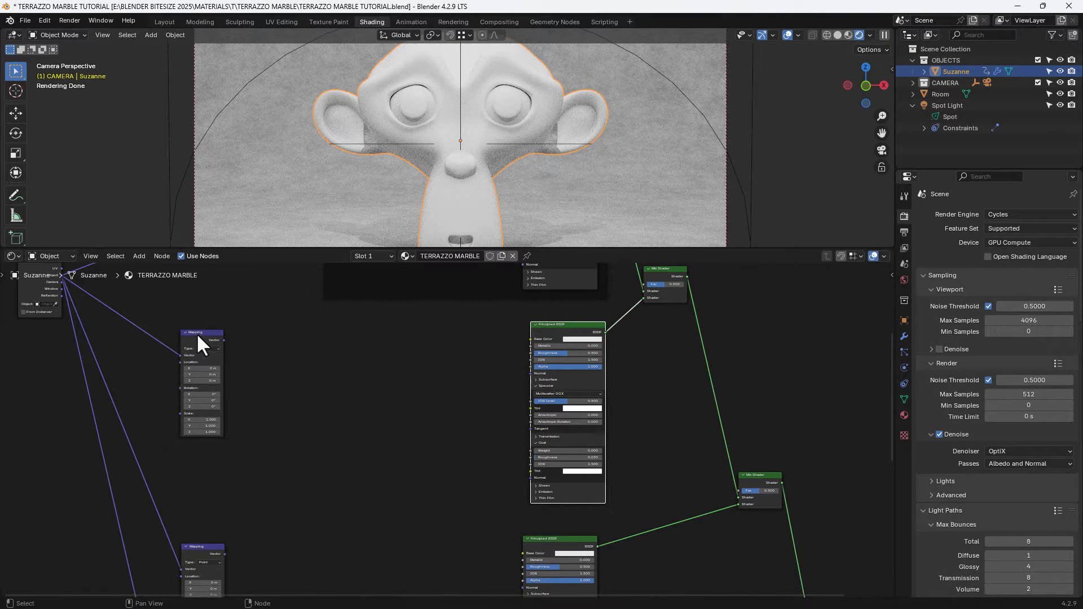
Reposition the second Mapping node, add a Voronoi Texture to its right, and feed the Mapping vector into the texture
{"action": "left_click_drag", "start_coordinate": [198, 337], "coordinate": [213, 357]}
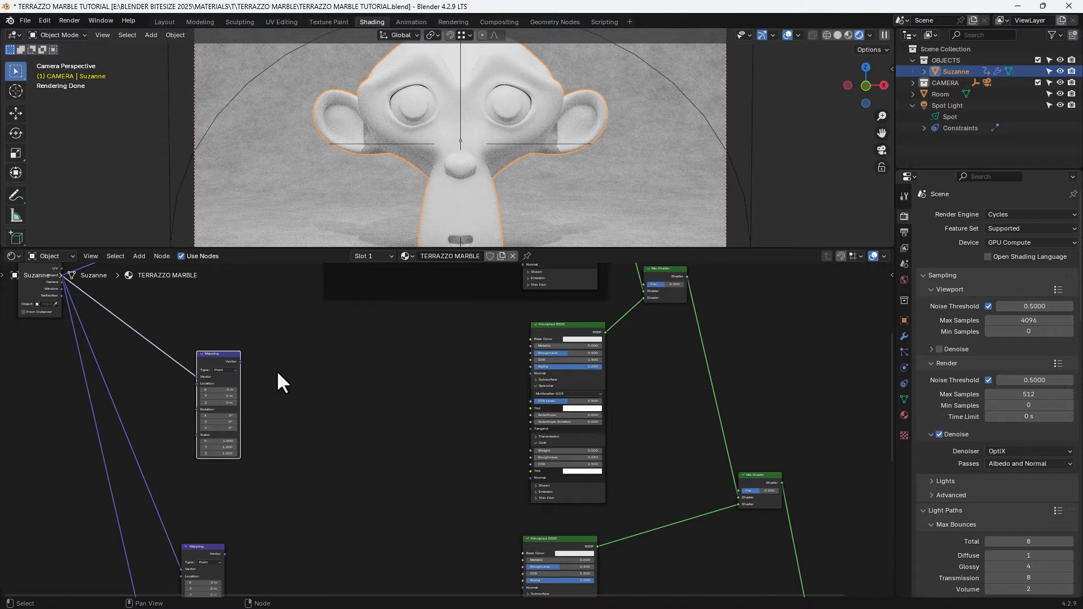
{"action": "left_click", "coordinate": [277, 373]}
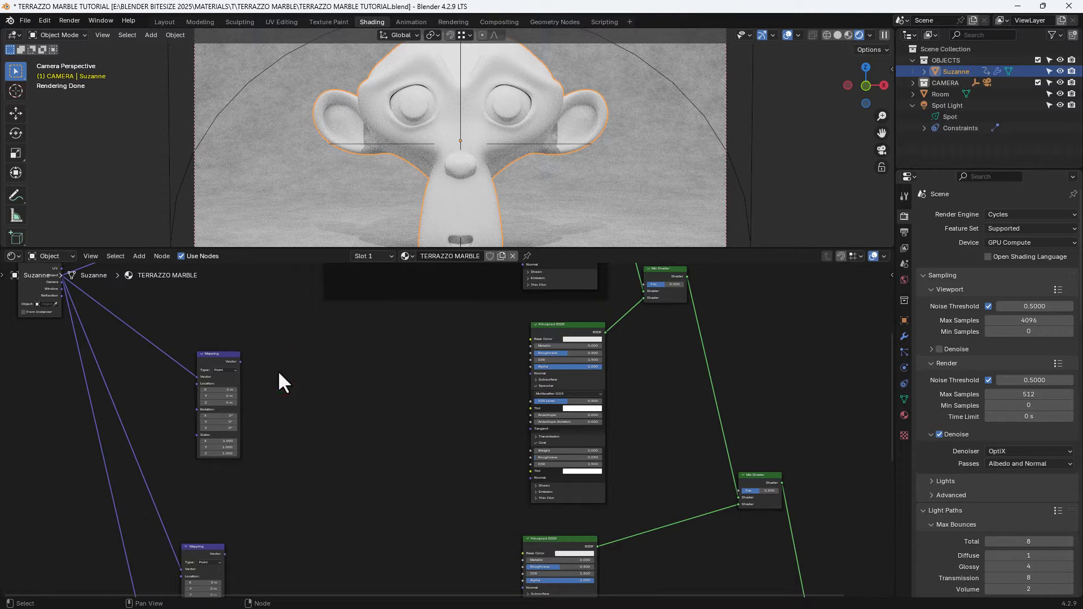
{"action": "key", "text": "shift+a"}
{"action": "left_click", "coordinate": [340, 406]}
{"action": "type", "text": "voronoi"}
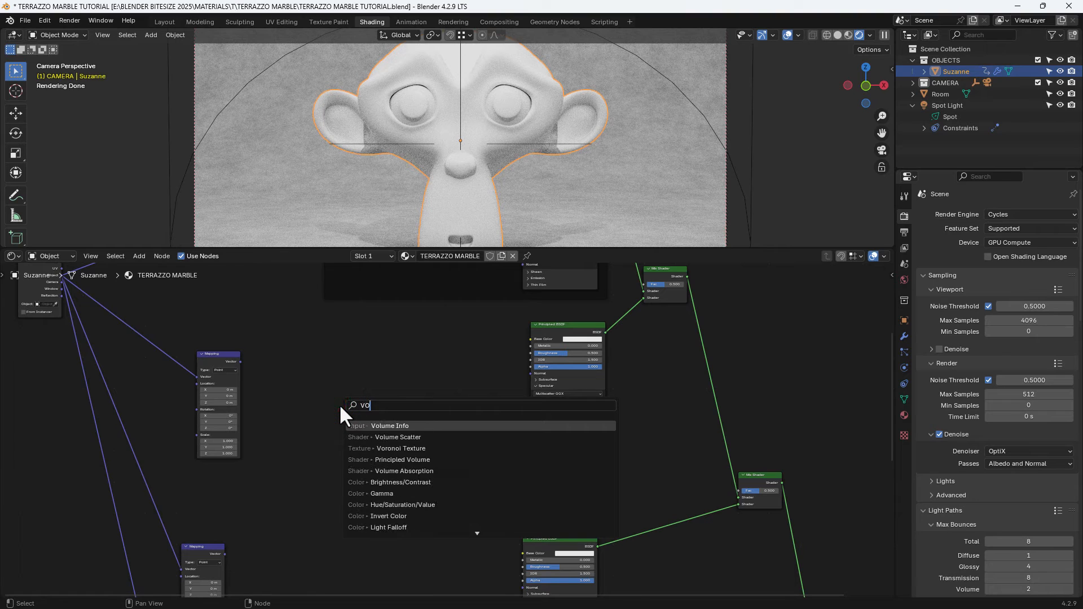
{"action": "key", "text": "Return"}
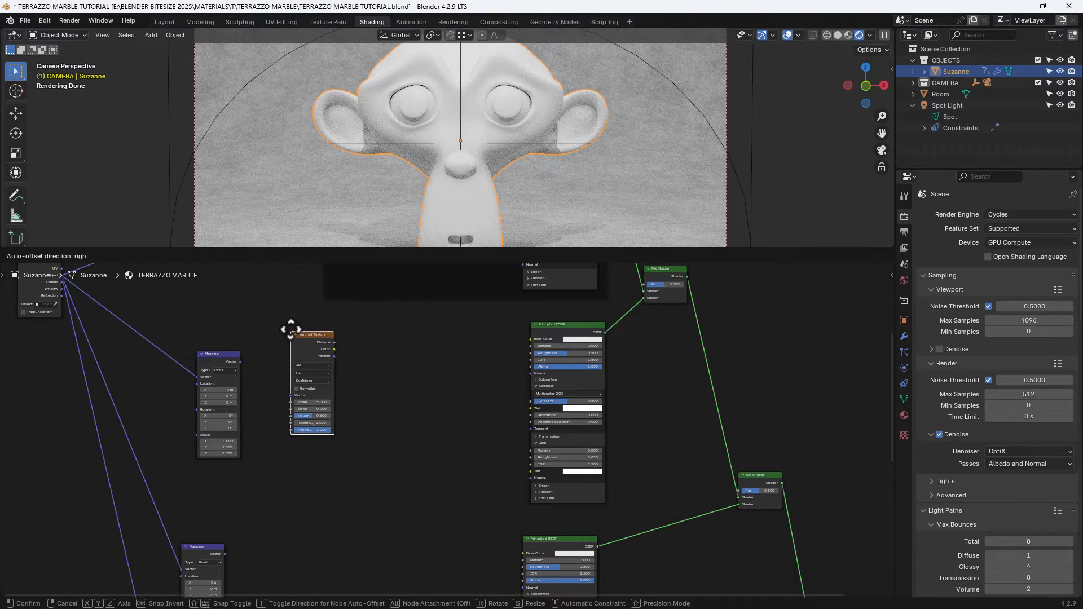
{"action": "left_click", "coordinate": [298, 321]}
{"action": "left_click_drag", "start_coordinate": [241, 362], "coordinate": [298, 390]}
Duplicate the Voronoi Texture below the original, switch the copy to Distance to Edge, and feed it from the same Mapping vector
{"action": "left_click", "coordinate": [309, 332]}
{"action": "key", "text": "shift+d"}
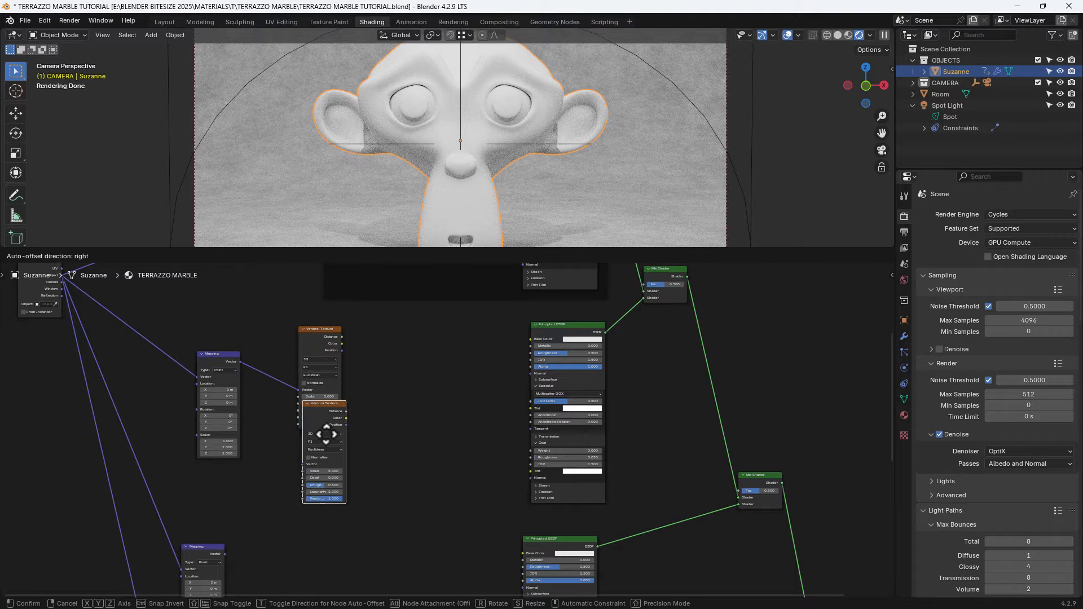
{"action": "left_click", "coordinate": [321, 463]}
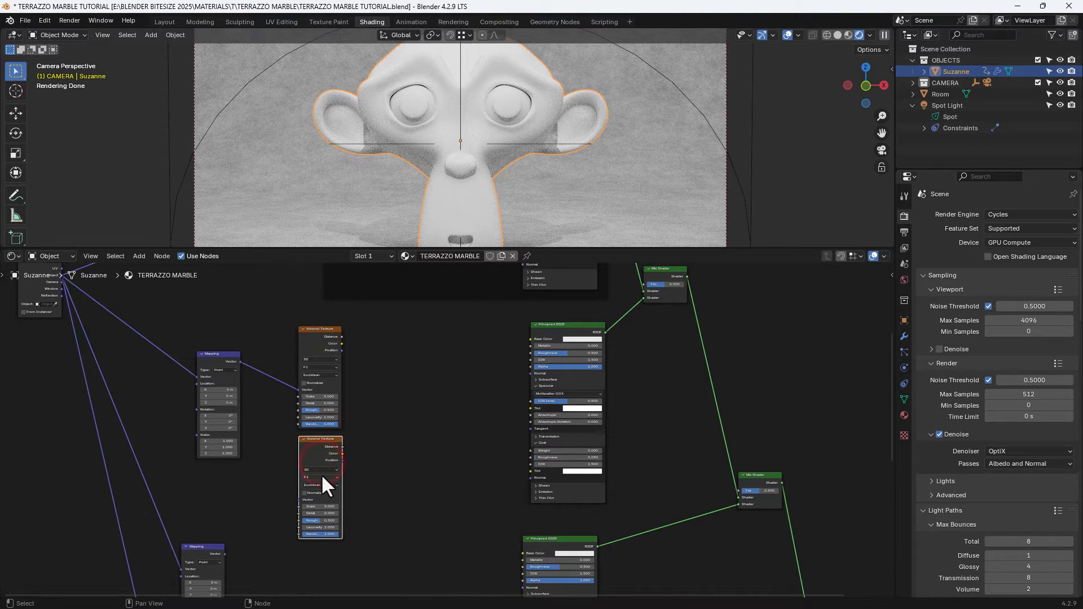
{"action": "left_click", "coordinate": [321, 477]}
{"action": "left_click", "coordinate": [323, 513]}
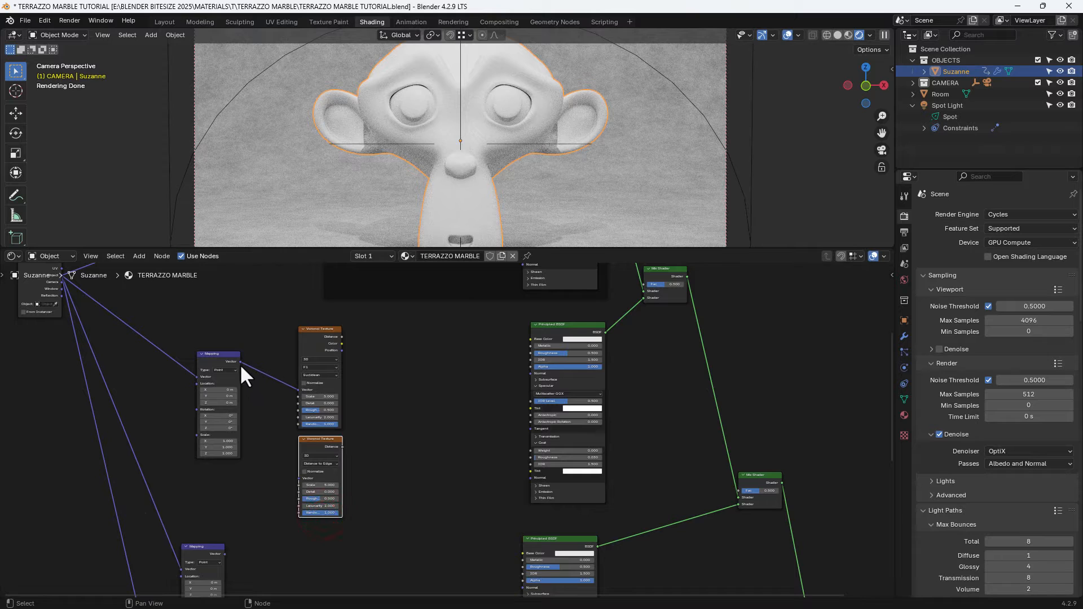
{"action": "left_click_drag", "start_coordinate": [241, 362], "coordinate": [299, 479]}
Add a Math node in Add mode, linking the F1 Voronoi's Color and the Distance to Edge Voronoi's Distance to its two values
{"action": "key", "text": "shift+a"}
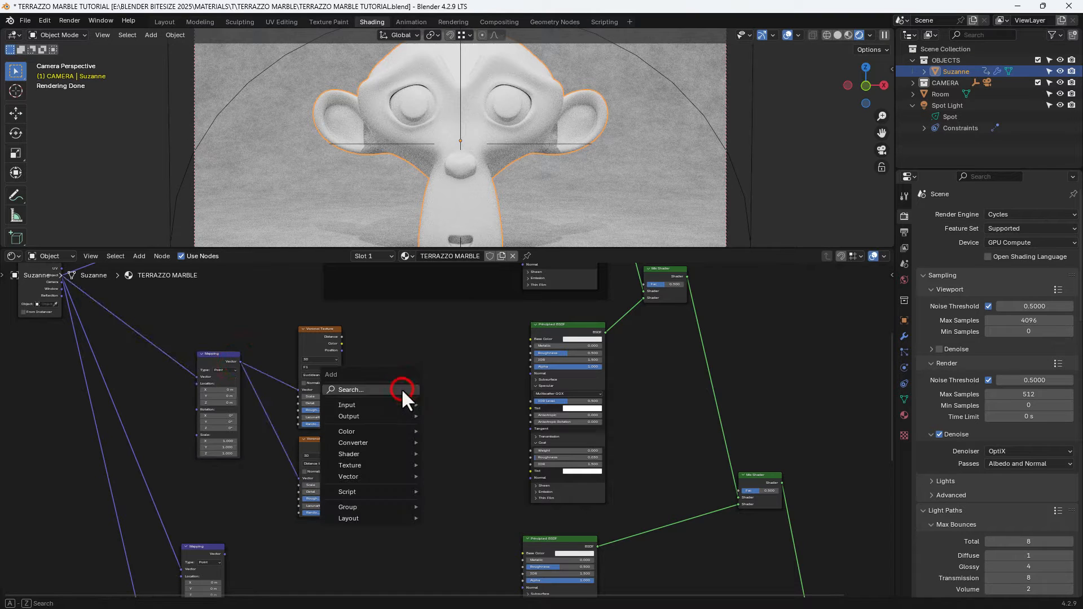
{"action": "left_click", "coordinate": [403, 390]}
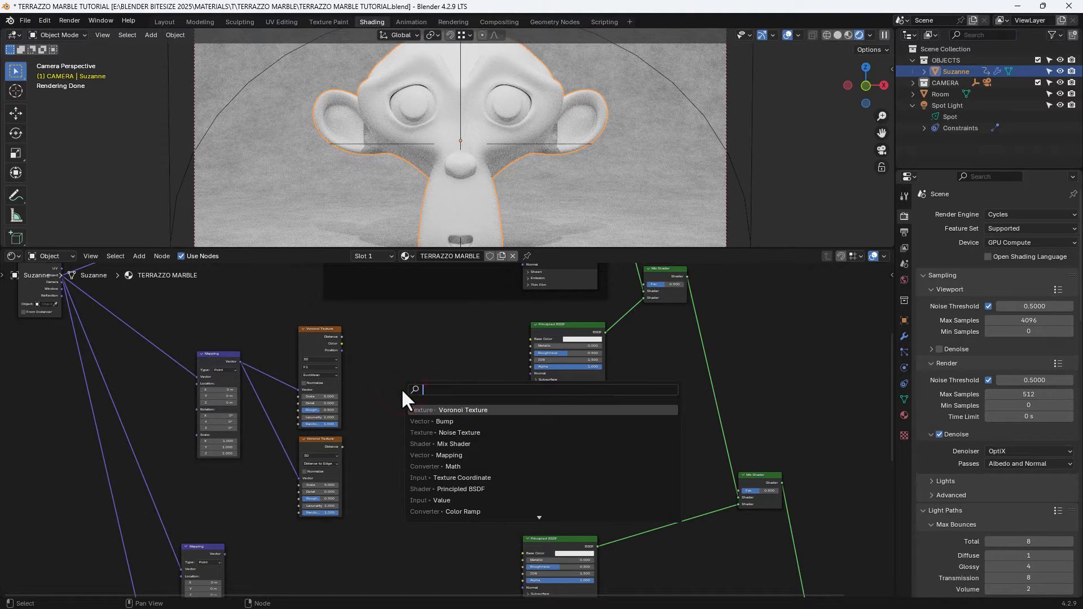
{"action": "type", "text": "MATH"}
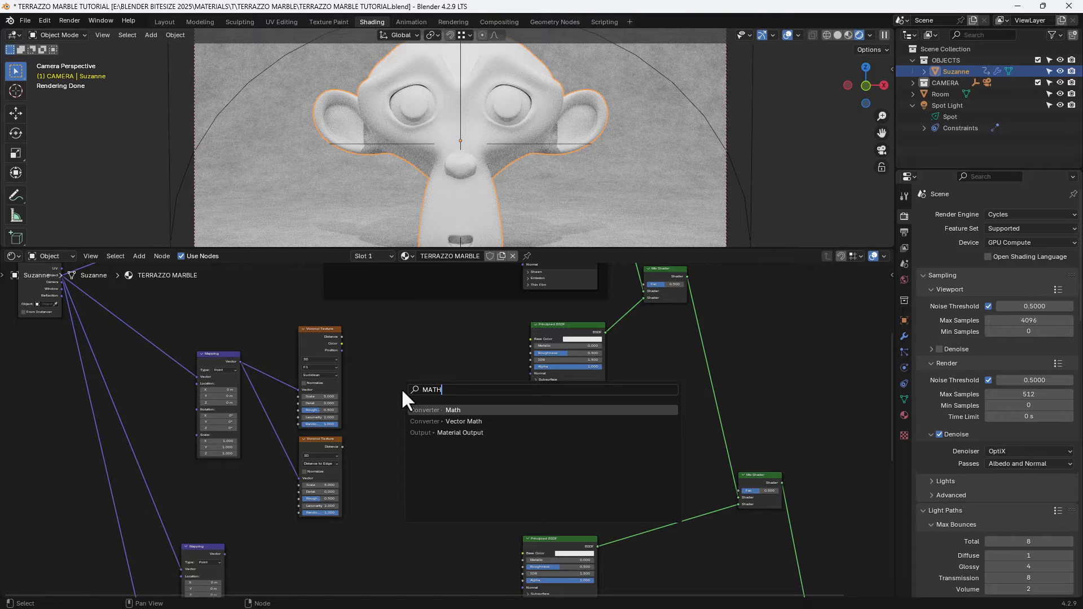
{"action": "left_click", "coordinate": [437, 411]}
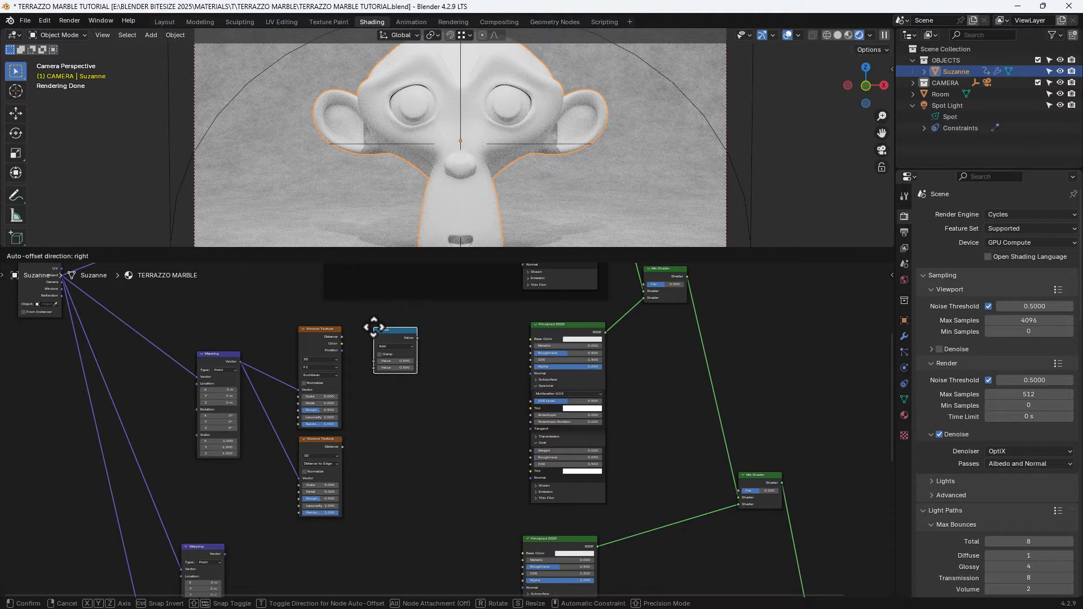
{"action": "left_click", "coordinate": [372, 325]}
{"action": "left_click_drag", "start_coordinate": [342, 343], "coordinate": [375, 362]}
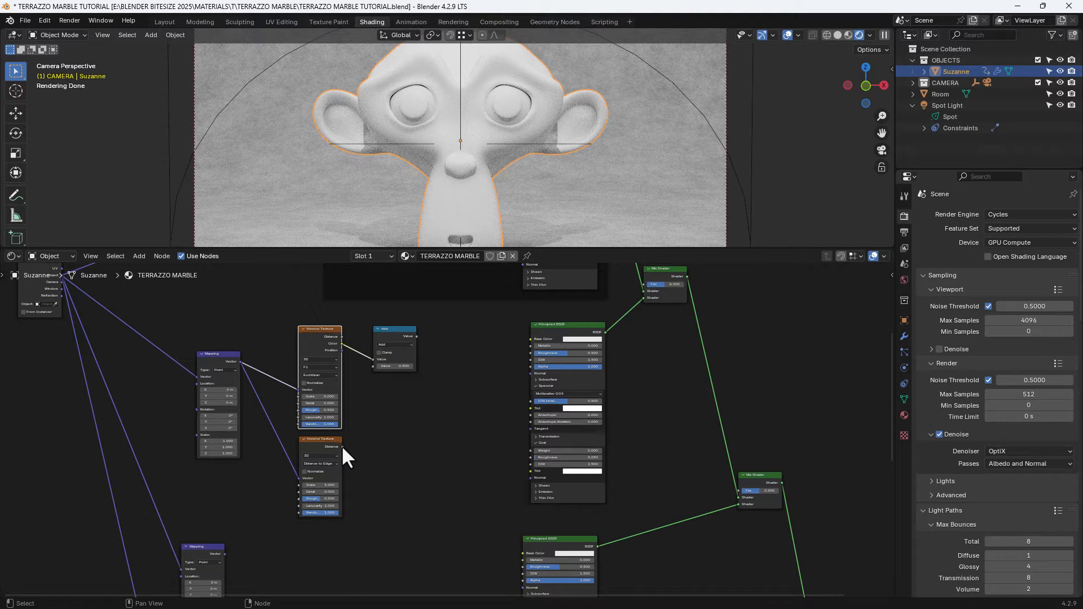
{"action": "left_click", "coordinate": [391, 329], "text": "ctrl+shift"}
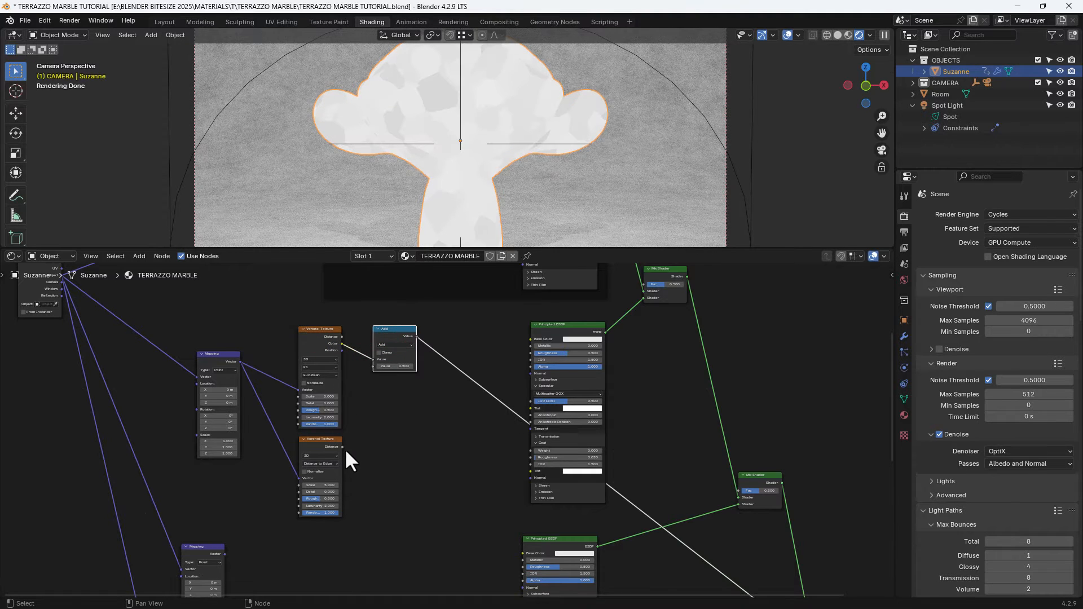
{"action": "left_click_drag", "start_coordinate": [342, 447], "coordinate": [369, 377]}
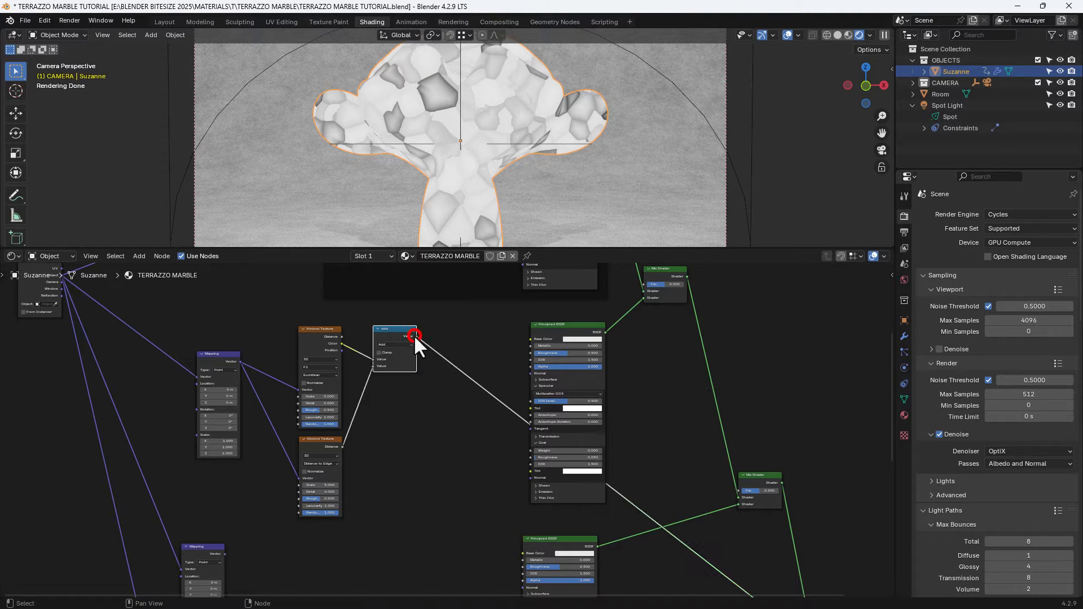
Feed the Add result into the first Mix Shader's Fac and preview that Mix Shader on Suzanne
{"action": "left_click_drag", "start_coordinate": [415, 337], "coordinate": [644, 286]}
{"action": "left_click", "coordinate": [567, 324]}
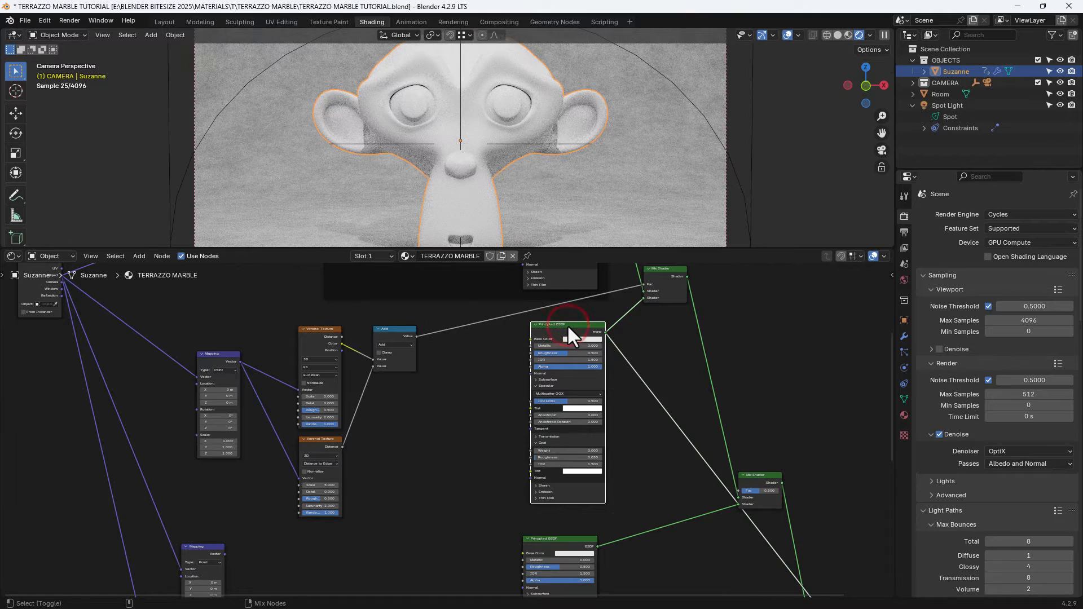
{"action": "left_click", "coordinate": [652, 273]}
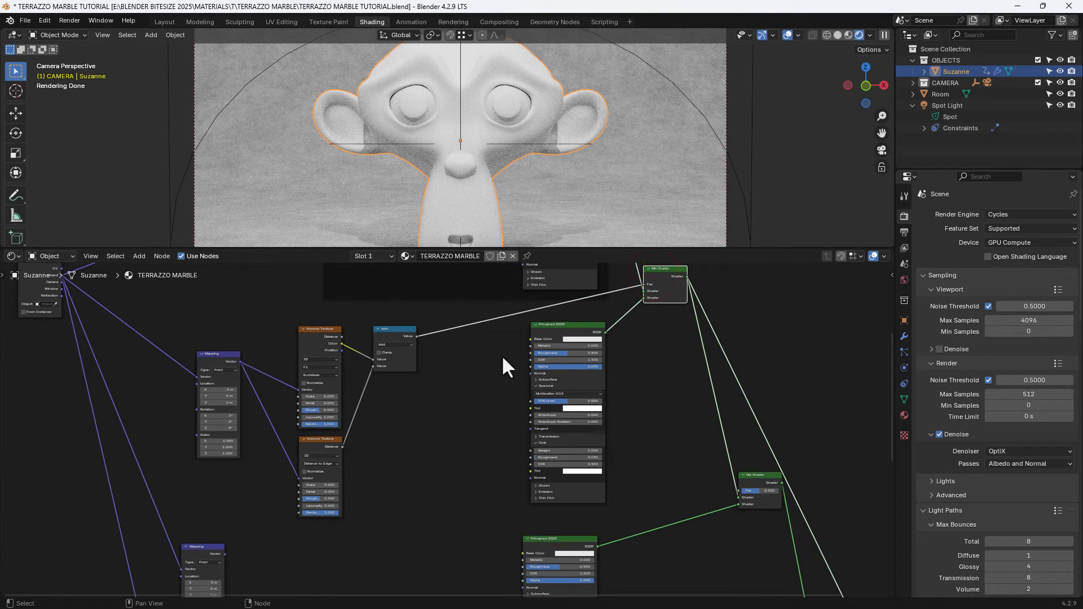
{"action": "left_click", "coordinate": [472, 362]}
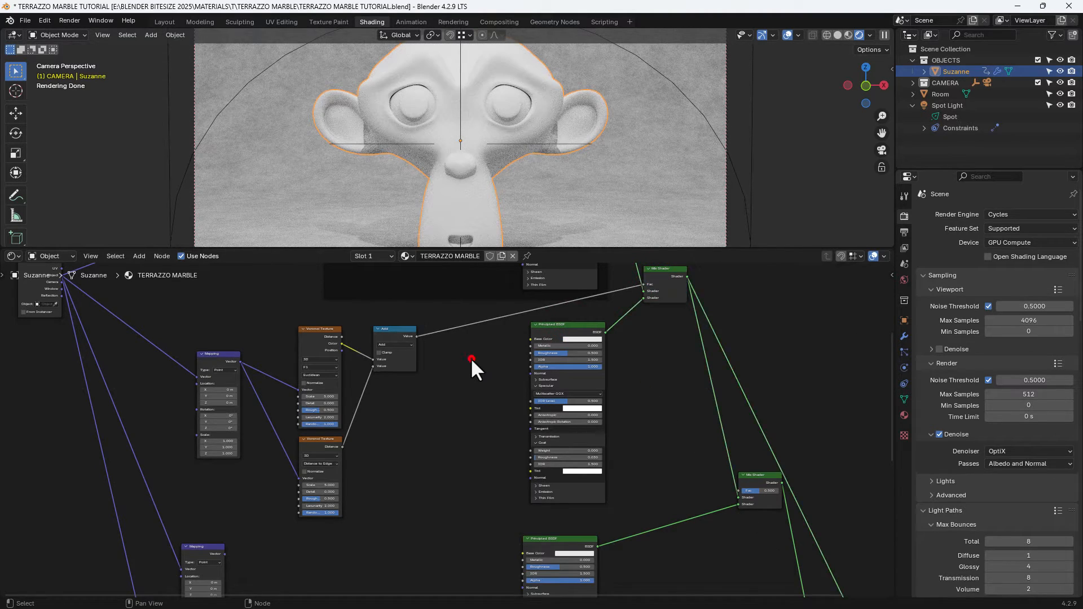
Add a Bump node before the second Principled BSDF, with the Add result as Height and its Normal output feeding the shader's Normal
{"action": "key", "text": "shift+a"}
{"action": "type", "text": "Bump"}
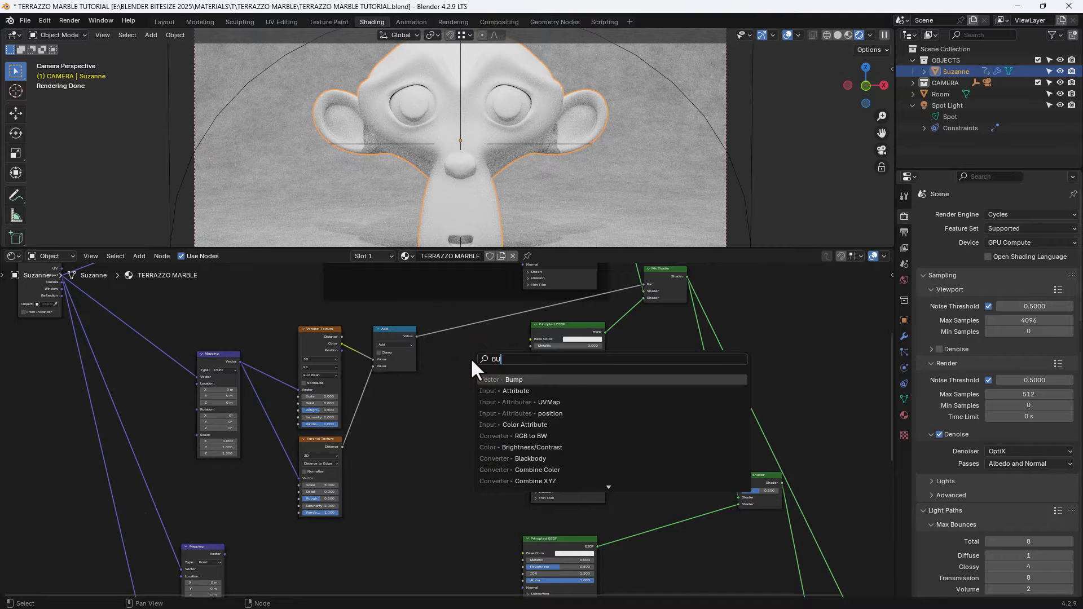
{"action": "key", "text": "Return"}
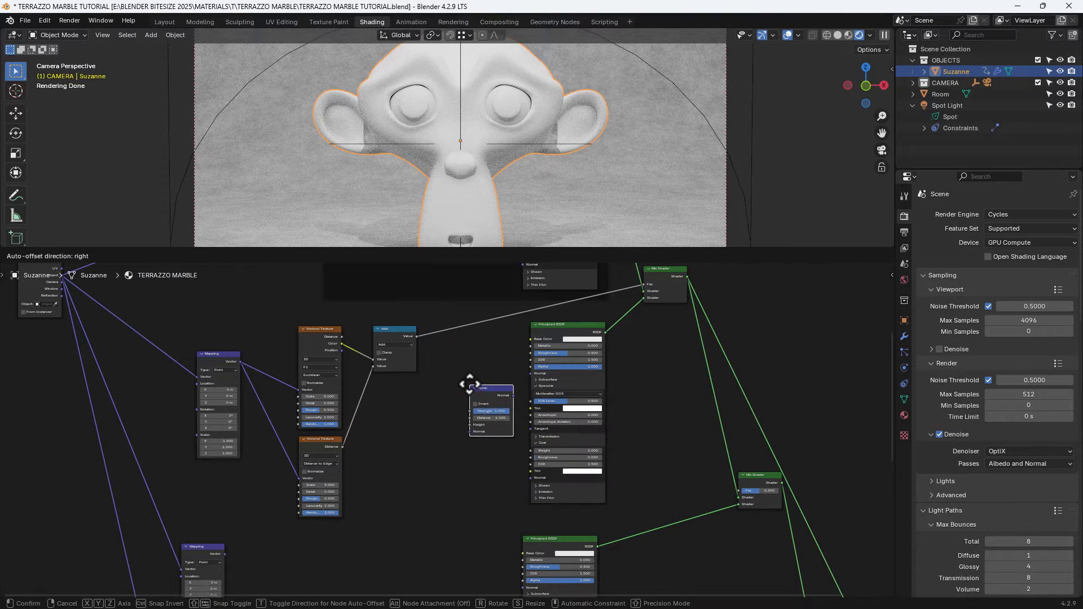
{"action": "left_click", "coordinate": [471, 379]}
{"action": "left_click_drag", "start_coordinate": [513, 387], "coordinate": [502, 458]}
{"action": "left_click_drag", "start_coordinate": [417, 336], "coordinate": [471, 486]}
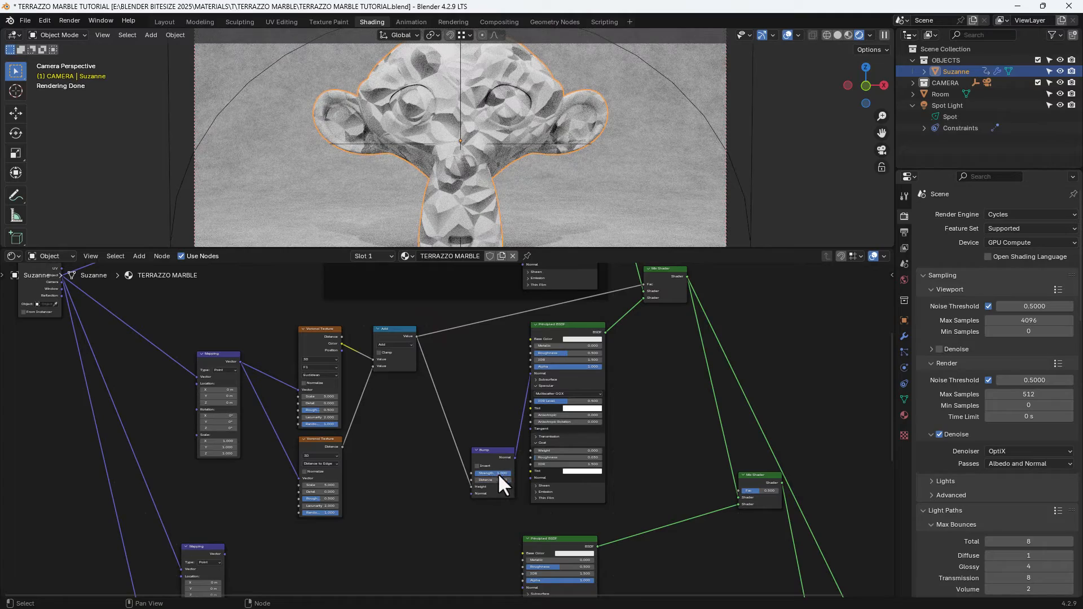
Set the new Bump node's Strength to 0.1 and Distance to 0.2
{"action": "left_click", "coordinate": [498, 472]}
{"action": "type", "text": "0.1"}
{"action": "key", "text": "Tab"}
{"action": "type", "text": "0.3"}
{"action": "key", "text": "Return"}
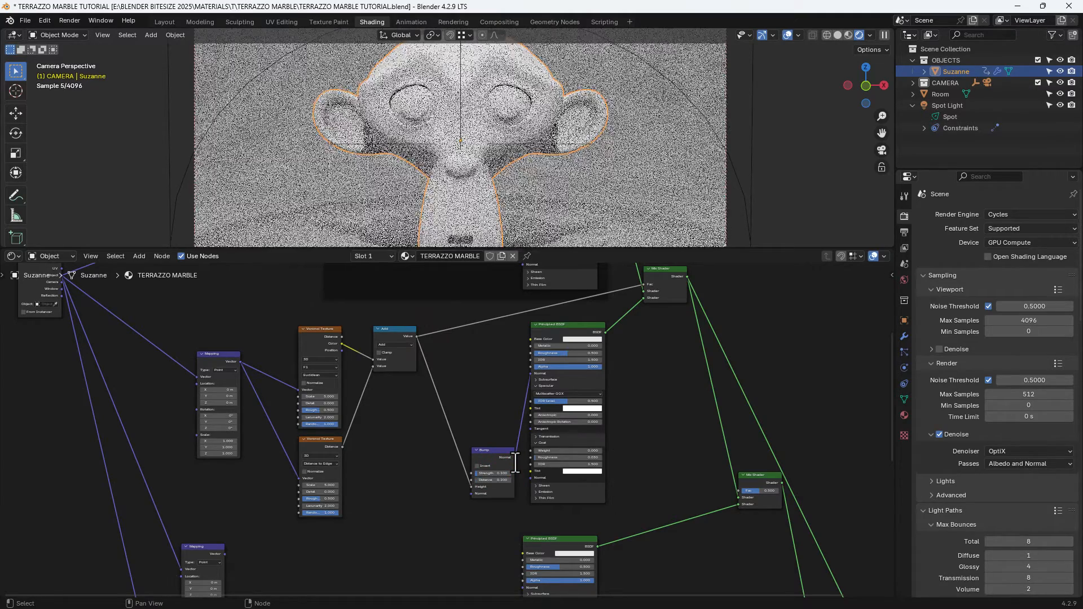
{"action": "scroll", "coordinate": [526, 468], "scroll_direction": "up", "scroll_amount": 2}
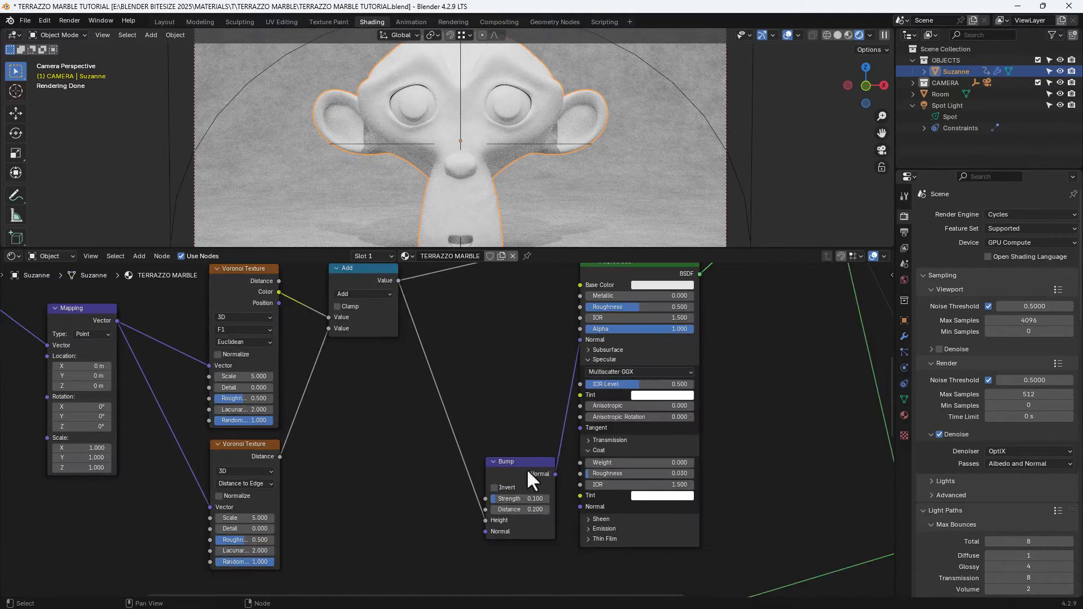
Set the F1 Voronoi Texture's Scale to 7.5 and its Detail, Roughness and Lacunarity to 0
{"action": "scroll", "coordinate": [528, 465], "scroll_direction": "down", "scroll_amount": 2}
{"action": "middle_click_drag", "start_coordinate": [496, 410], "coordinate": [508, 418]}
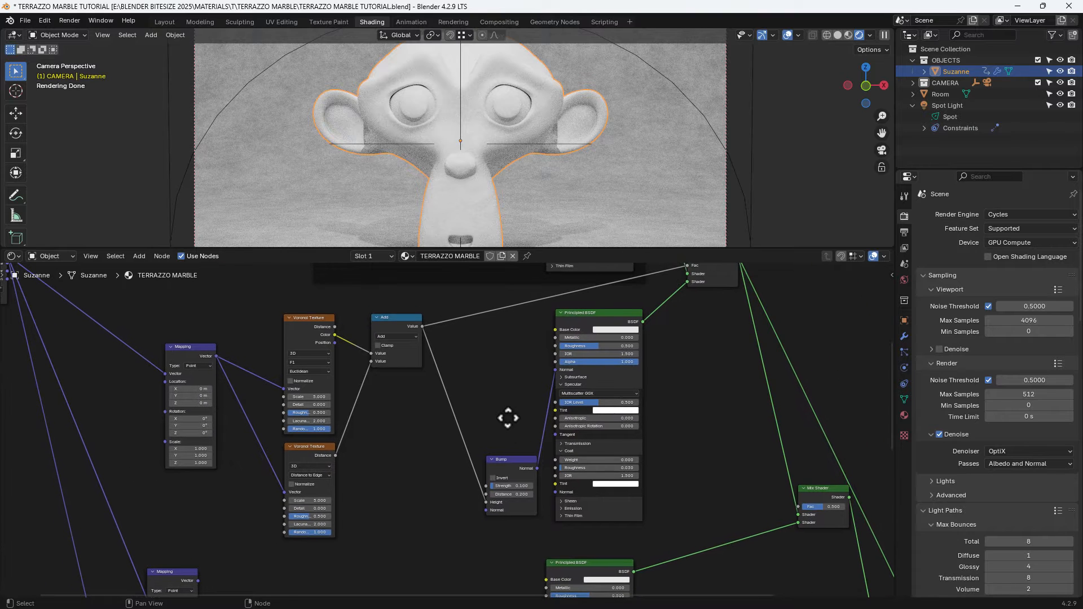
{"action": "scroll", "coordinate": [347, 401], "scroll_direction": "up", "scroll_amount": 4}
{"action": "middle_click_drag", "start_coordinate": [346, 401], "coordinate": [411, 386]}
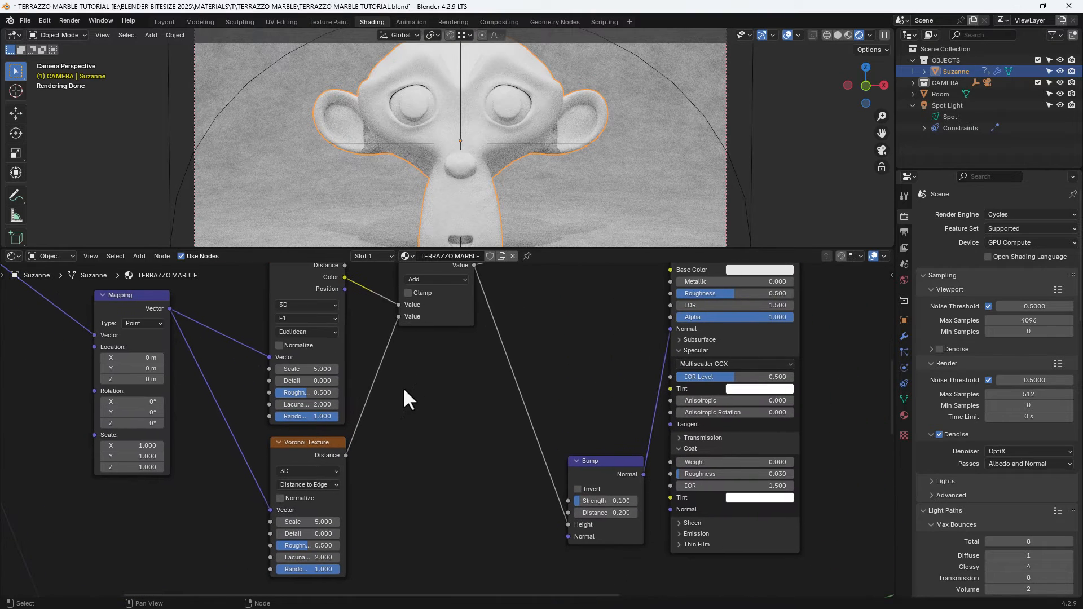
{"action": "left_click", "coordinate": [321, 369]}
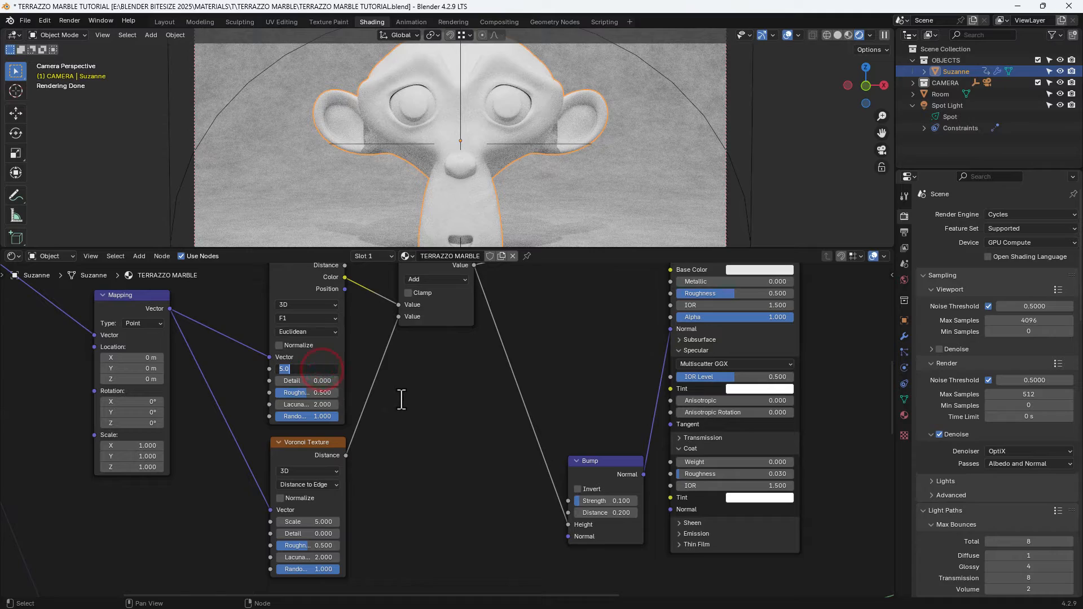
{"action": "type", "text": "7.5"}
{"action": "key", "text": "Tab"}
{"action": "type", "text": "0"}
{"action": "key", "text": "Tab"}
{"action": "type", "text": "0"}
{"action": "key", "text": "Tab"}
{"action": "type", "text": "0"}
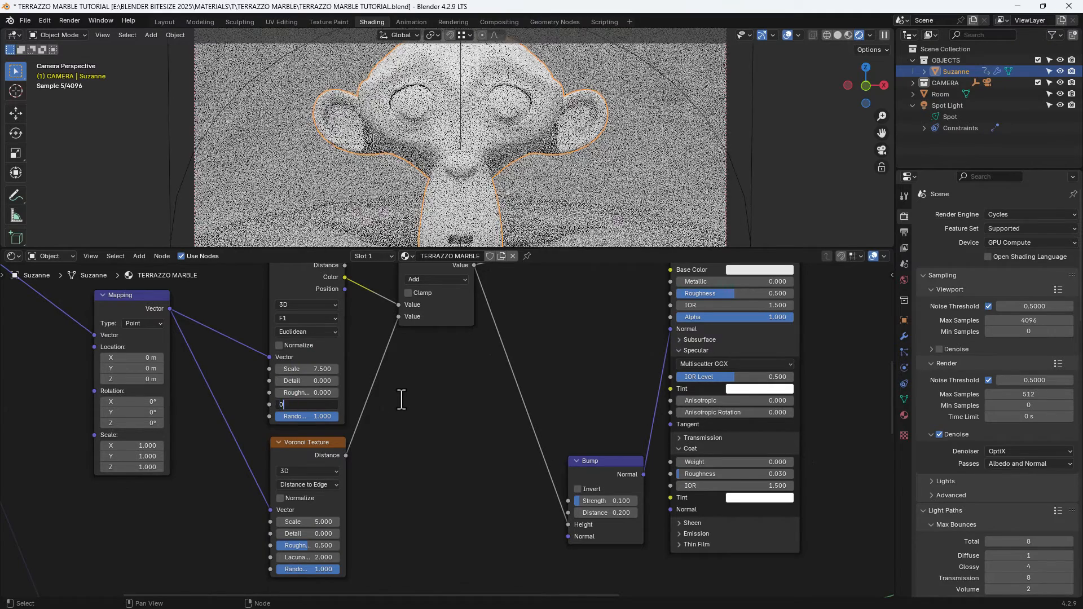
{"action": "key", "text": "Tab"}
{"action": "key", "text": "Return"}
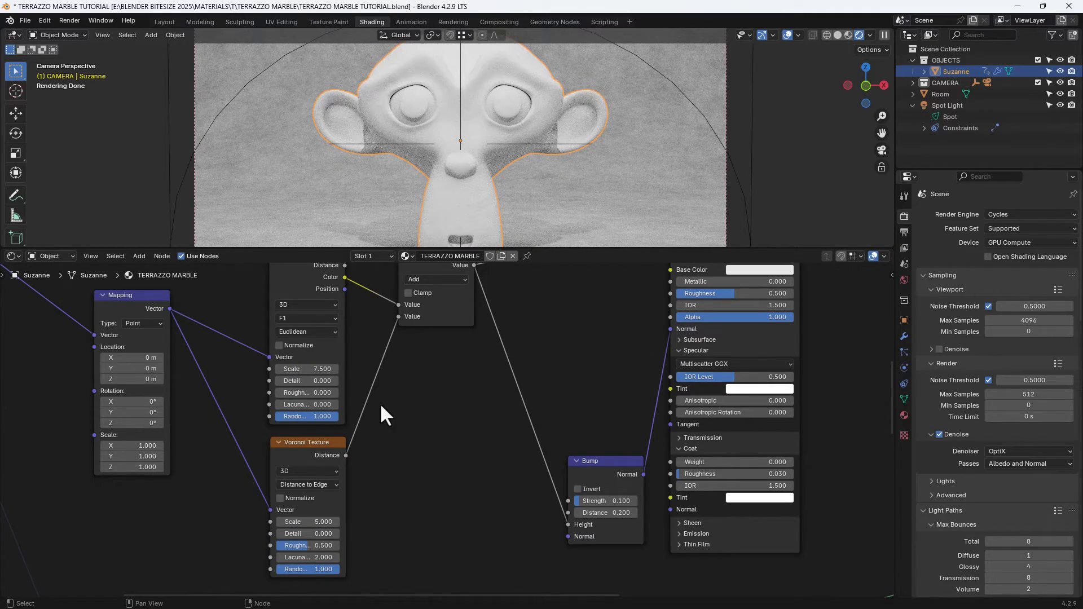
Set the Distance to Edge Voronoi's Scale to 7.5 and its Roughness and Lacunarity to 0
{"action": "left_click", "coordinate": [312, 522]}
{"action": "type", "text": "7.5"}
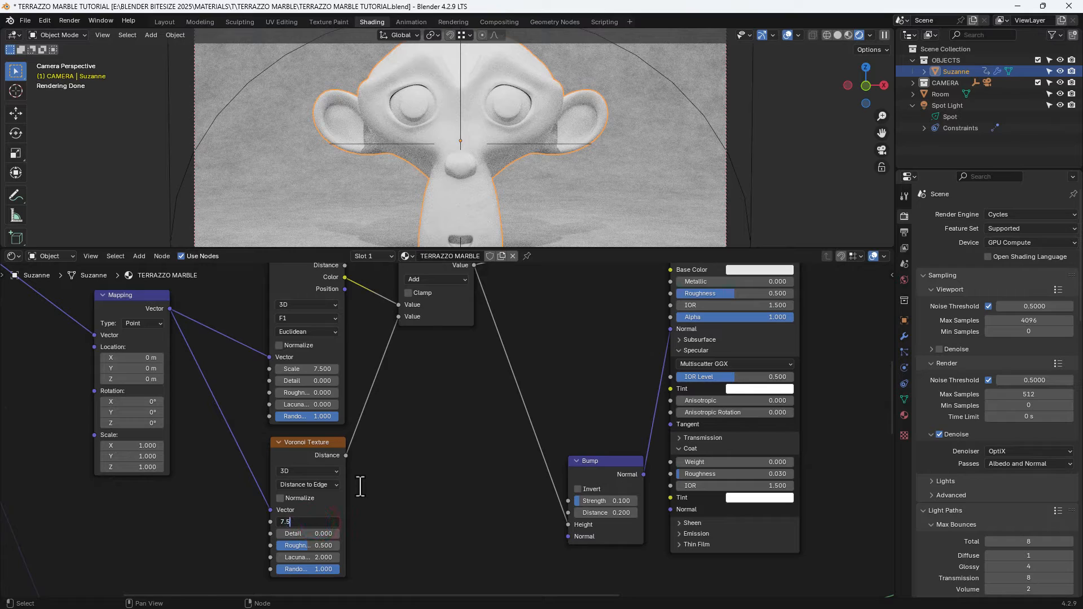
{"action": "key", "text": "Tab"}
{"action": "key", "text": "Tab"}
{"action": "type", "text": "0"}
{"action": "key", "text": "Tab"}
{"action": "type", "text": "0"}
{"action": "key", "text": "Return"}
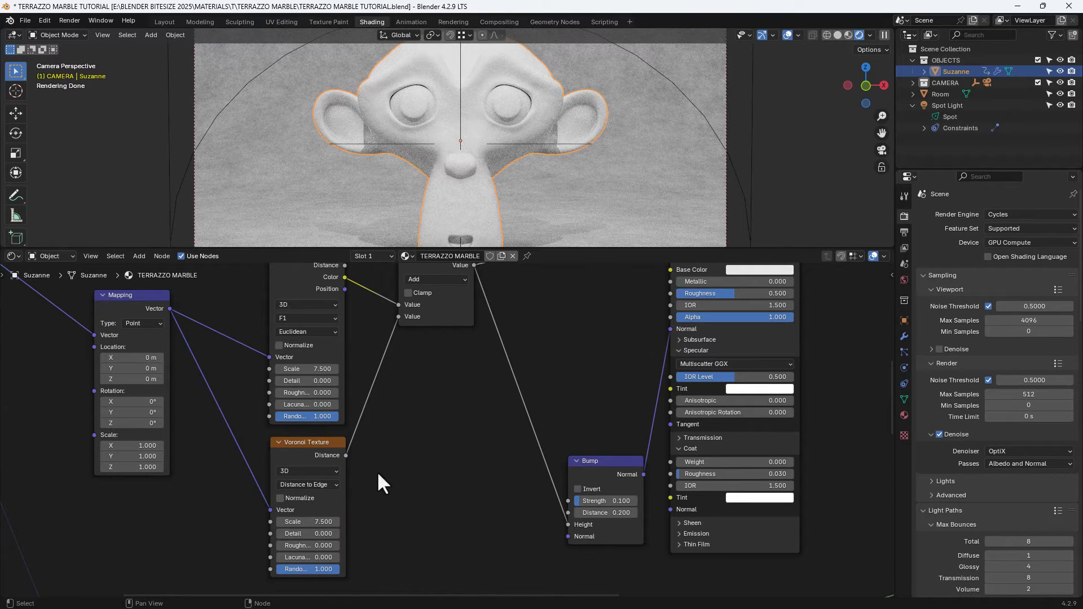
Move the Add and Mapping nodes closer to the two Voronoi Textures, and shift all four nodes closer to the Bump node
{"action": "scroll", "coordinate": [488, 458], "scroll_direction": "down", "scroll_amount": 5}
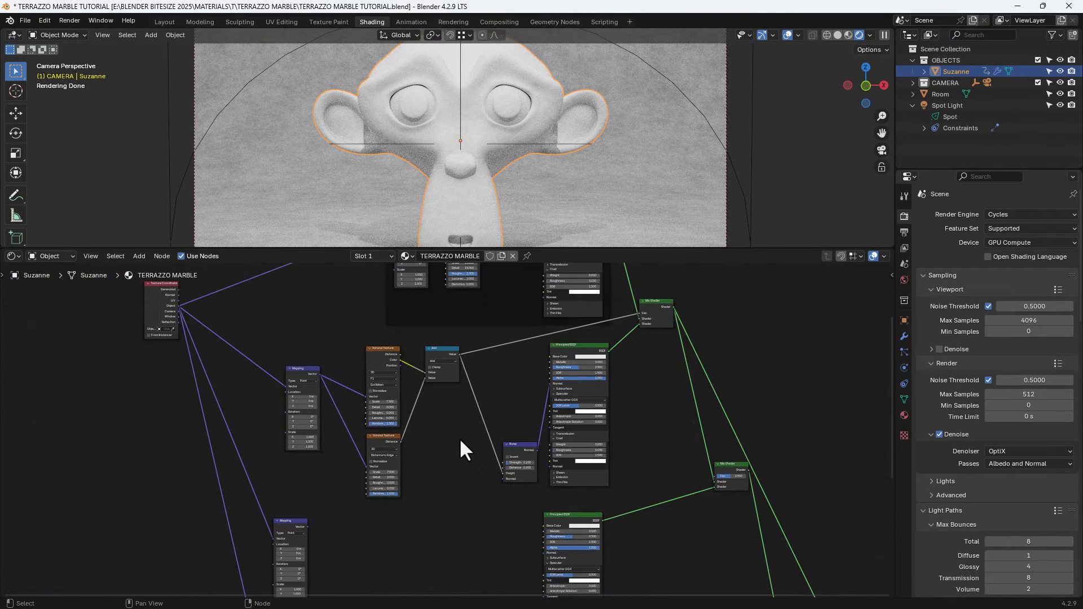
{"action": "middle_click_drag", "start_coordinate": [459, 438], "coordinate": [445, 438]}
{"action": "left_click_drag", "start_coordinate": [421, 351], "coordinate": [408, 355]}
{"action": "left_click", "coordinate": [427, 473]}
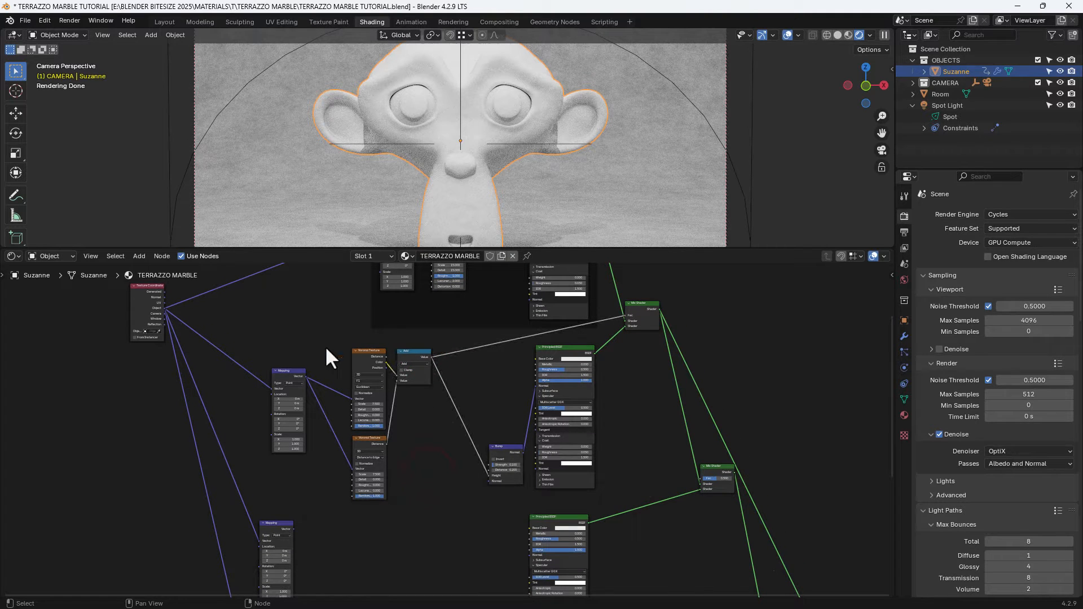
{"action": "left_click_drag", "start_coordinate": [291, 374], "coordinate": [328, 419]}
{"action": "left_click_drag", "start_coordinate": [303, 350], "coordinate": [454, 458]}
{"action": "key", "text": "g"}
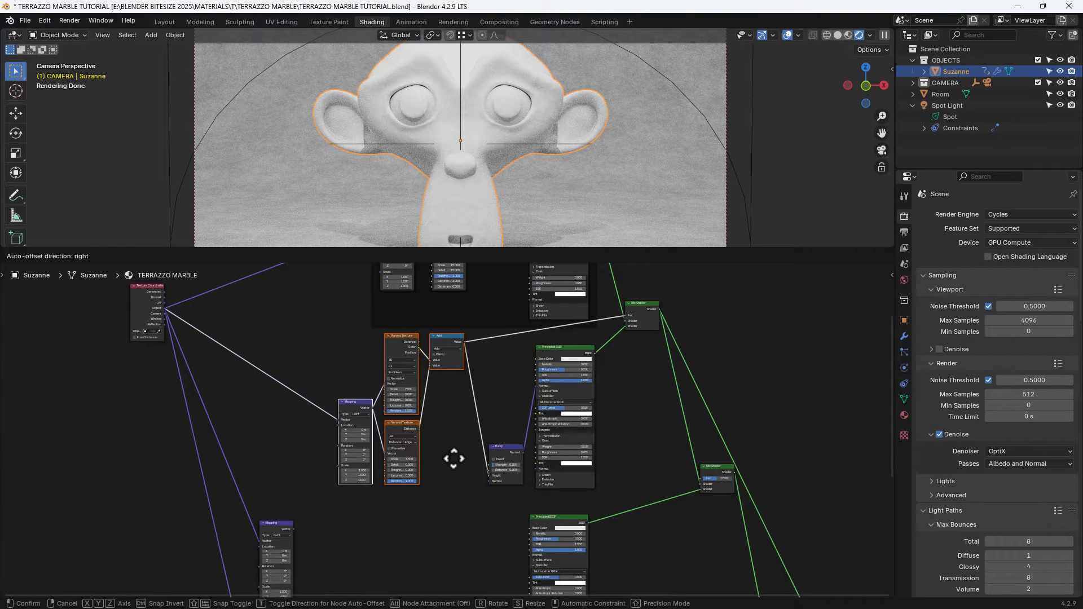
{"action": "left_click", "coordinate": [454, 458]}
Nudge all second-layer nodes slightly down and right as a group, and align the third Principled BSDF beneath the second
{"action": "scroll", "coordinate": [505, 412], "scroll_direction": "down", "scroll_amount": 1}
{"action": "left_click_drag", "start_coordinate": [352, 369], "coordinate": [552, 451]}
{"action": "middle_click_drag", "start_coordinate": [582, 401], "coordinate": [561, 404]}
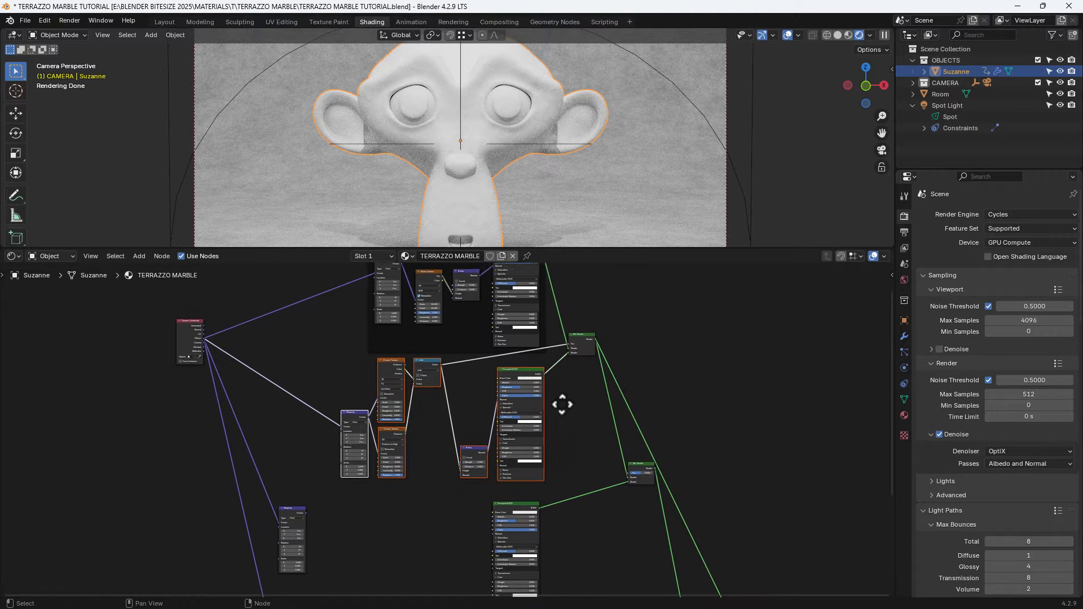
{"action": "left_click_drag", "start_coordinate": [514, 373], "coordinate": [518, 385]}
{"action": "scroll", "coordinate": [648, 470], "scroll_direction": "down", "scroll_amount": 4}
{"action": "middle_click_drag", "start_coordinate": [559, 457], "coordinate": [557, 416]}
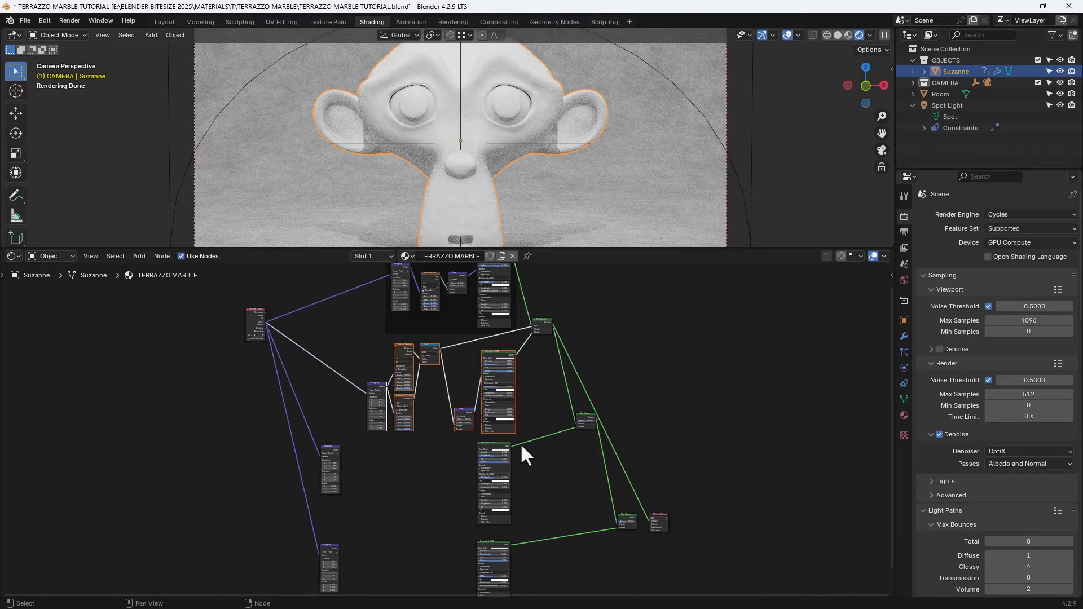
{"action": "left_click_drag", "start_coordinate": [502, 444], "coordinate": [506, 445]}
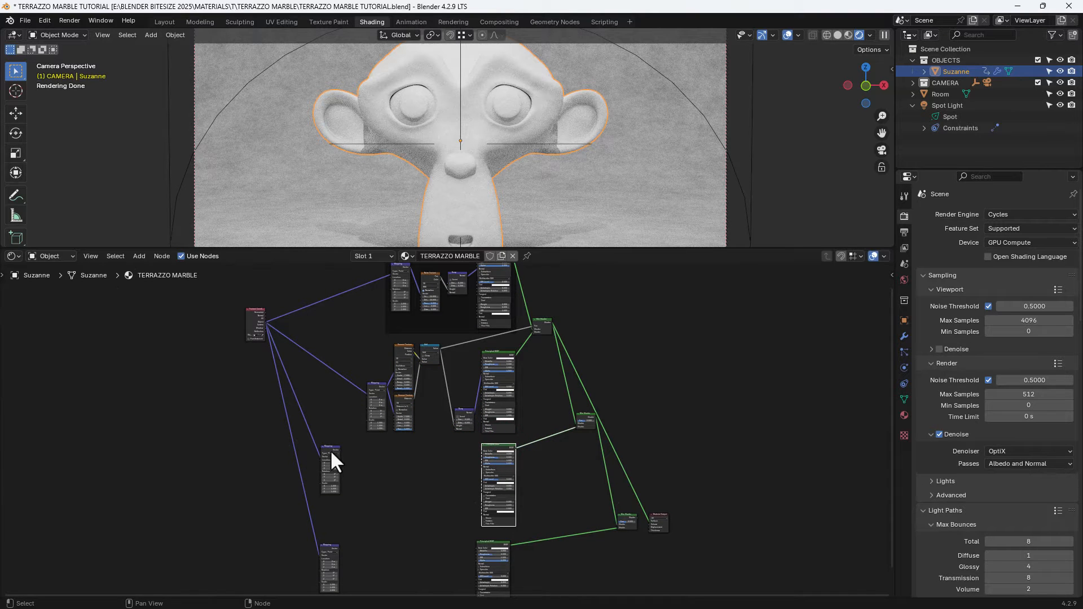
Move the third and fourth Mapping nodes beneath the second one, and align the fourth Principled BSDF beneath the third
{"action": "left_click_drag", "start_coordinate": [330, 449], "coordinate": [381, 473]}
{"action": "middle_click_drag", "start_coordinate": [325, 550], "coordinate": [327, 467]}
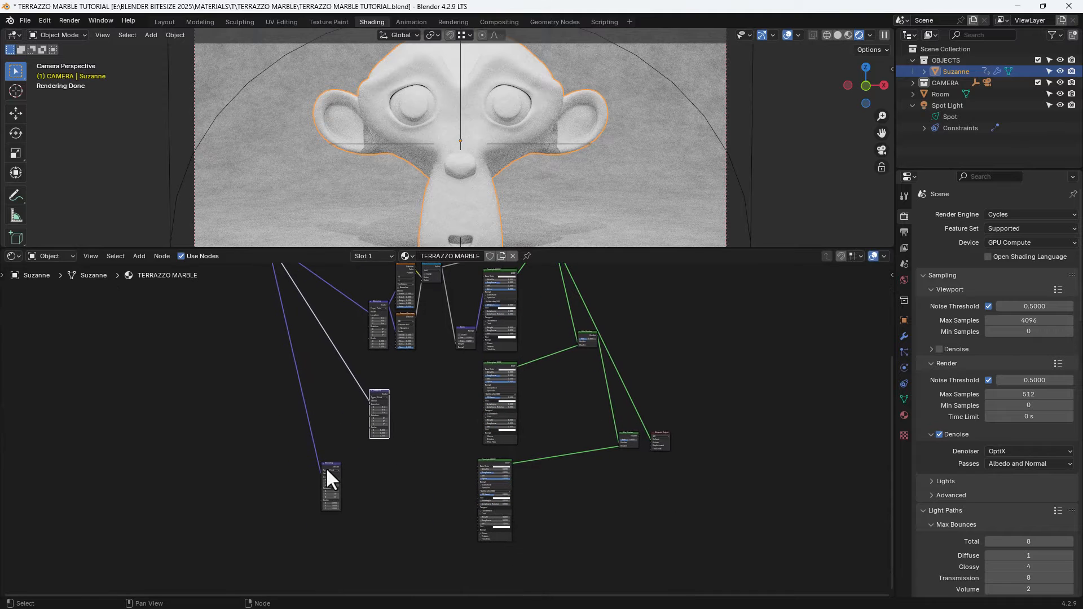
{"action": "left_click_drag", "start_coordinate": [327, 466], "coordinate": [381, 490]}
{"action": "left_click_drag", "start_coordinate": [506, 460], "coordinate": [508, 463]}
{"action": "middle_click_drag", "start_coordinate": [526, 327], "coordinate": [532, 439]}
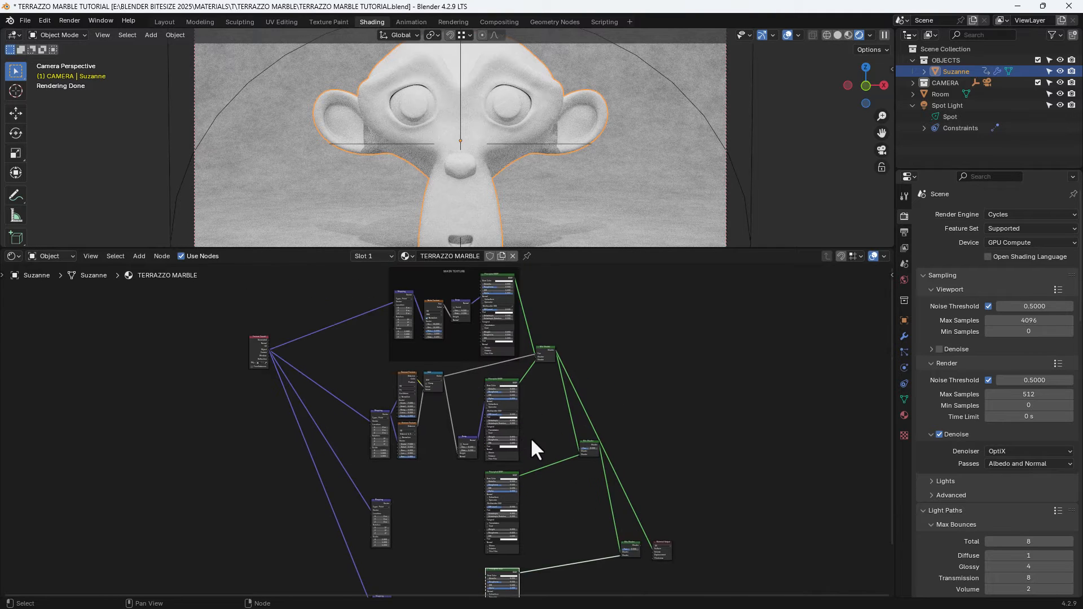
Duplicate the second layer's two Voronoi Textures, Add and Bump nodes into the third layer's row, and align the third Mapping node beside them
{"action": "scroll", "coordinate": [532, 440], "scroll_direction": "up", "scroll_amount": 4}
{"action": "middle_click_drag", "start_coordinate": [599, 417], "coordinate": [599, 401]}
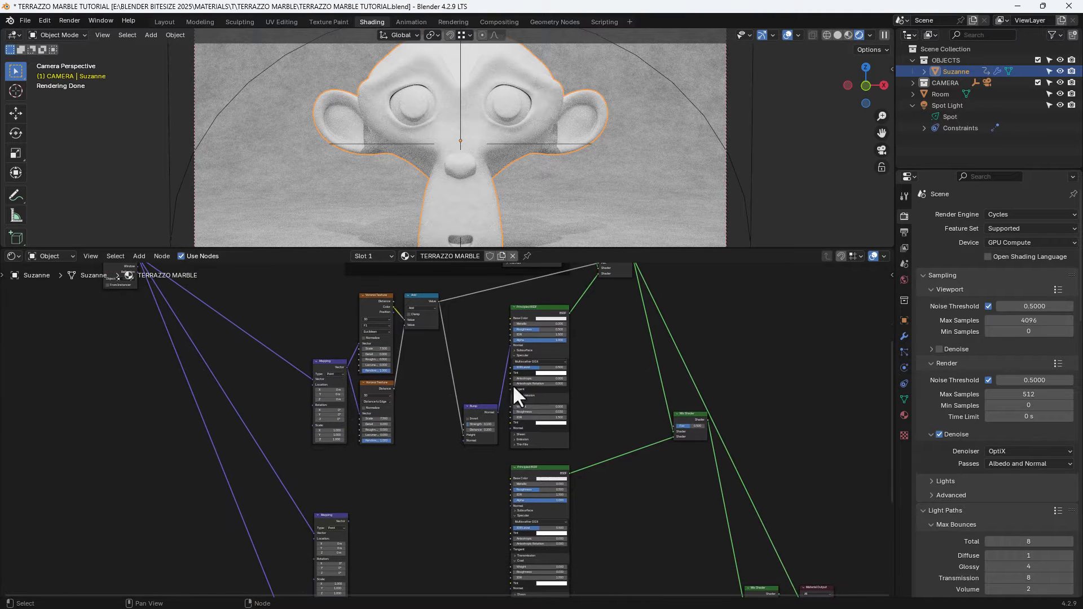
{"action": "scroll", "coordinate": [445, 373], "scroll_direction": "down", "scroll_amount": 1}
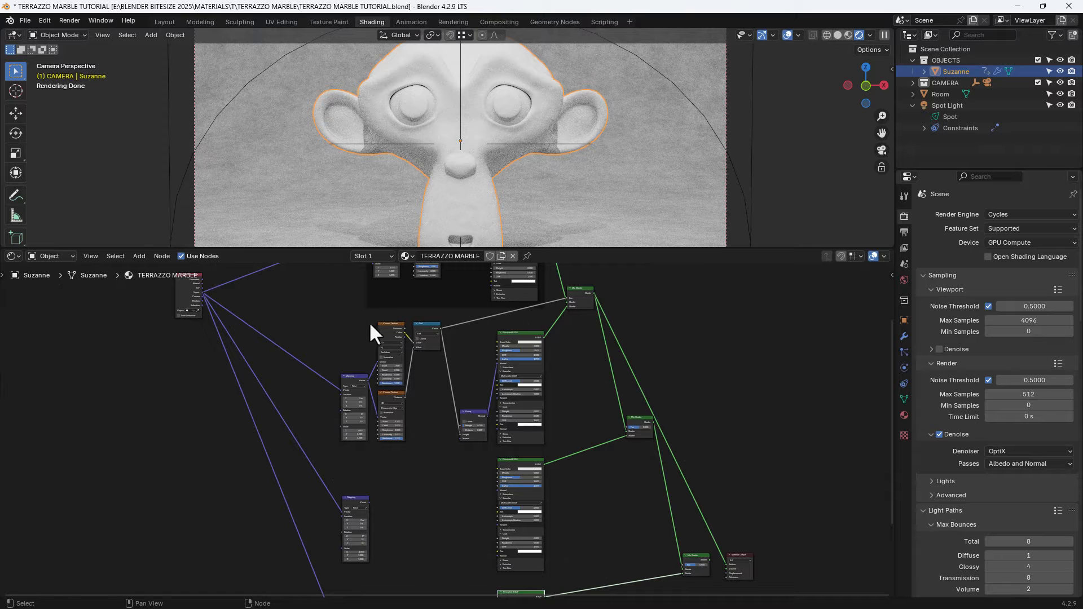
{"action": "left_click_drag", "start_coordinate": [384, 310], "coordinate": [479, 471]}
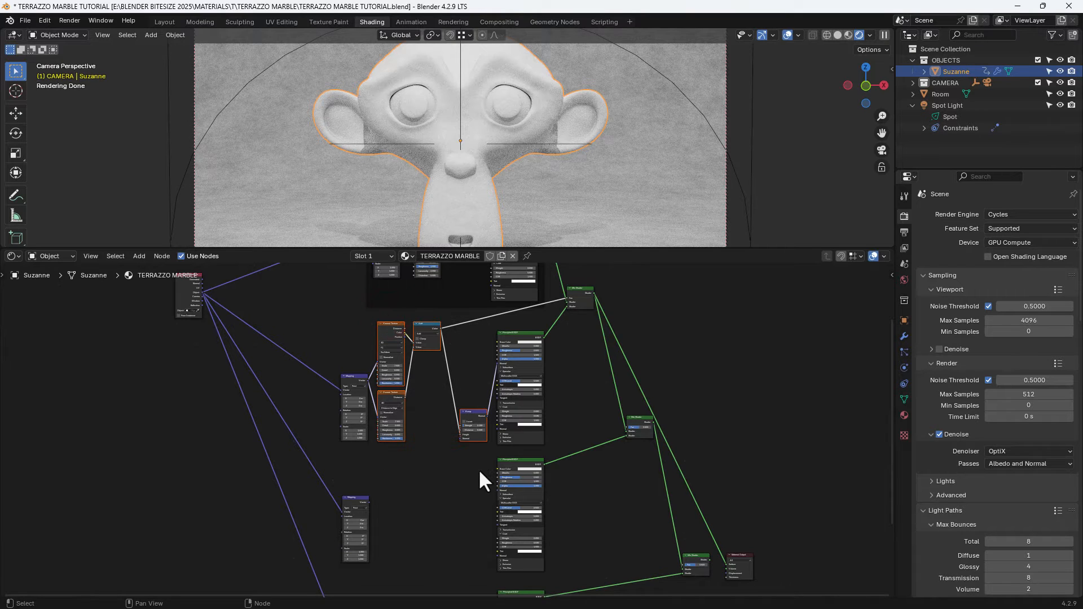
{"action": "middle_click_drag", "start_coordinate": [478, 469], "coordinate": [476, 430]}
{"action": "key", "text": "shift+d"}
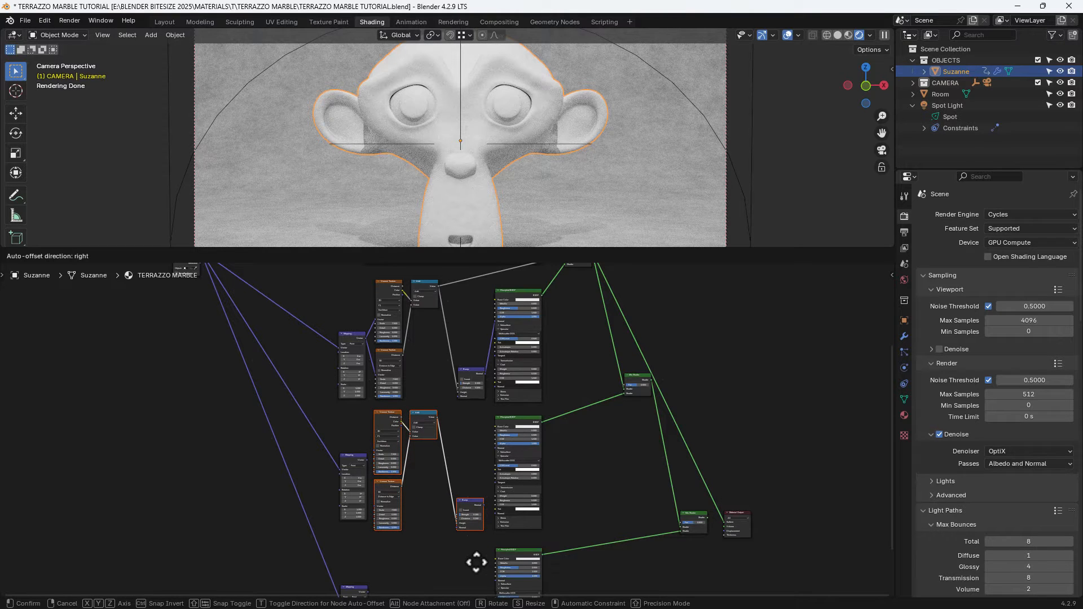
{"action": "left_click", "coordinate": [476, 563]}
{"action": "left_click_drag", "start_coordinate": [350, 456], "coordinate": [351, 472]}
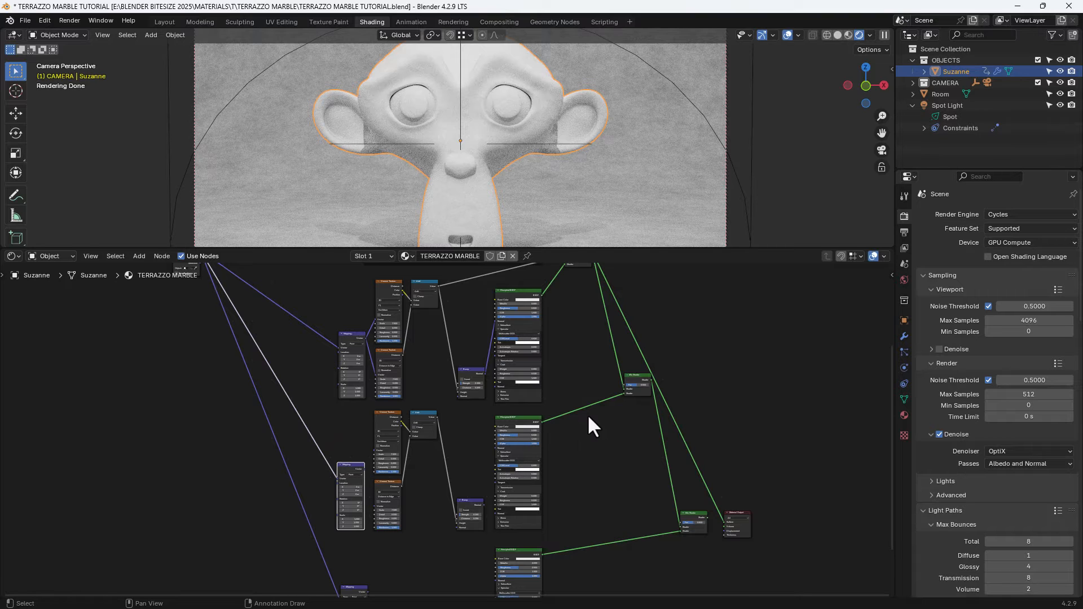
Output the second Mix Shader, and wire the third layer's Bump to its Principled BSDF's Normal and its Add value to that Mix Shader's Fac
{"action": "left_click", "coordinate": [635, 375]}
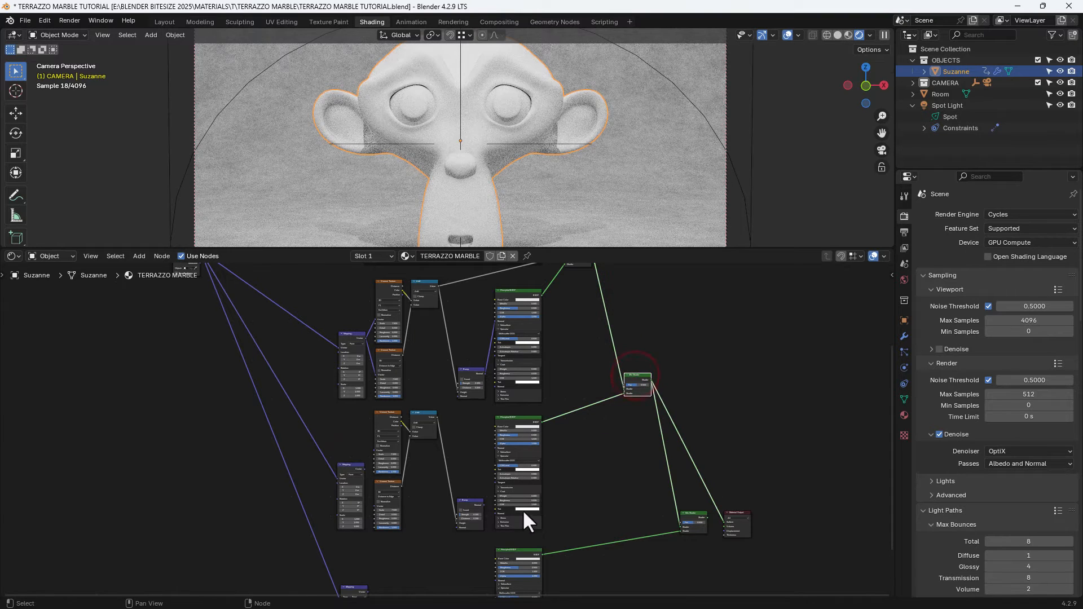
{"action": "middle_click_drag", "start_coordinate": [552, 497], "coordinate": [547, 453]}
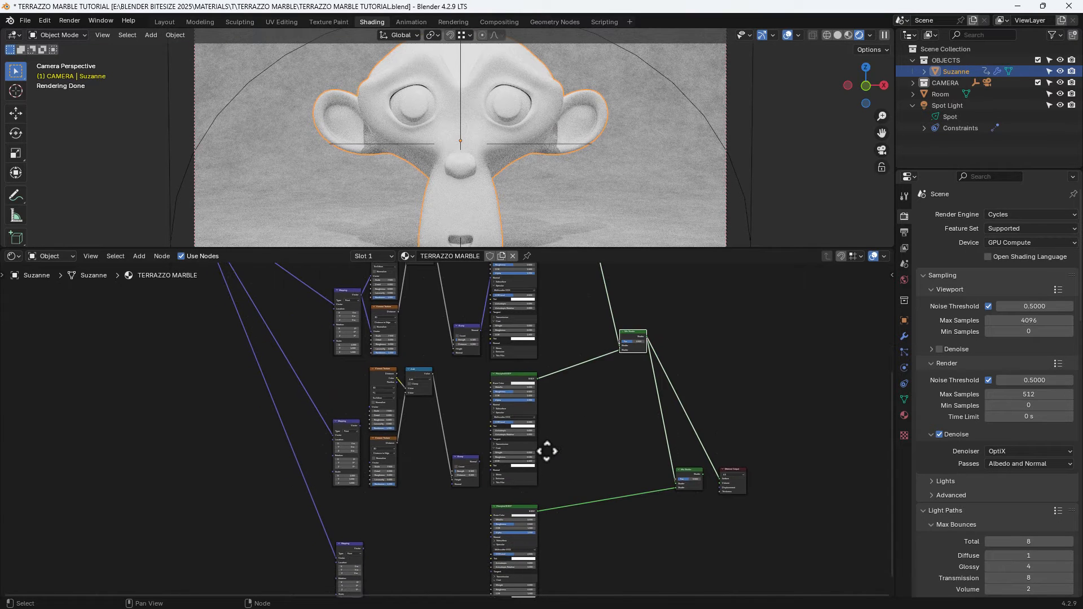
{"action": "left_click", "coordinate": [479, 456]}
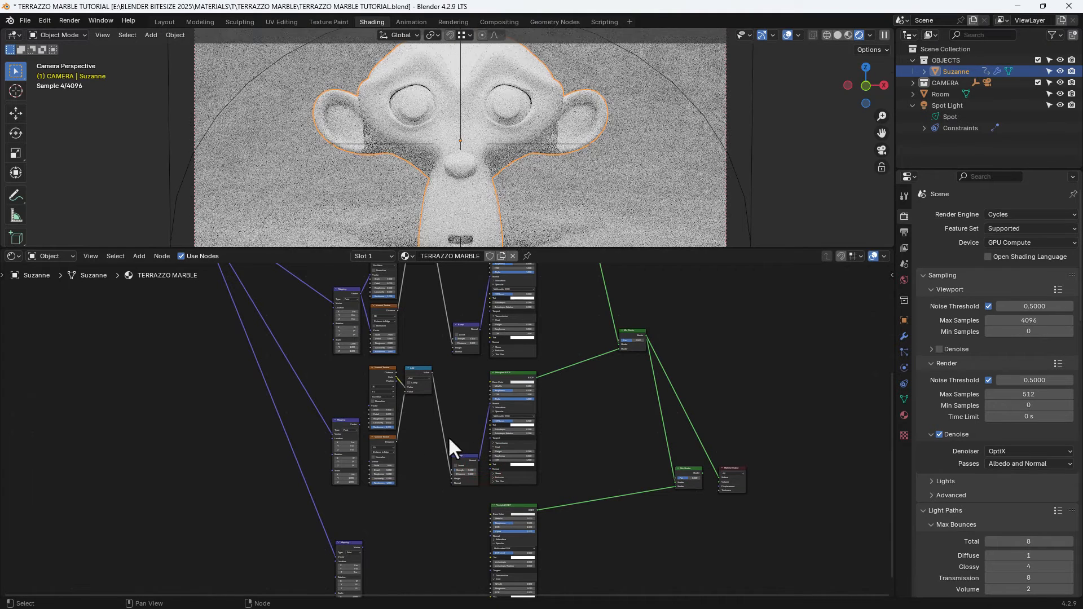
{"action": "left_click_drag", "start_coordinate": [431, 373], "coordinate": [617, 342]}
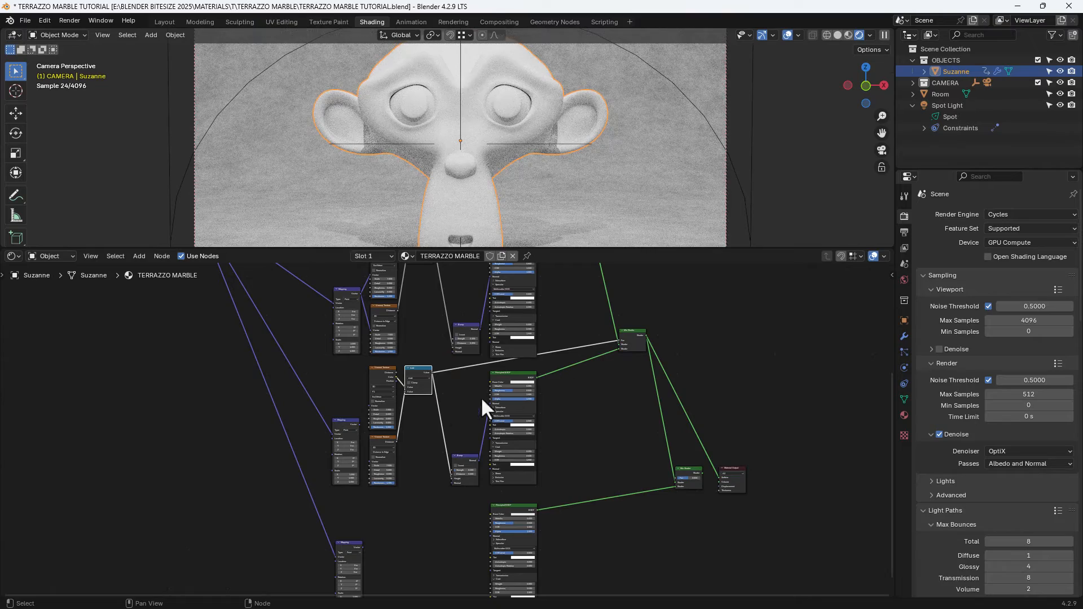
Feed the third Mapping node into the Vector inputs of both third-layer Voronoi Textures and set their Scale to 10
{"action": "left_click", "coordinate": [357, 425]}
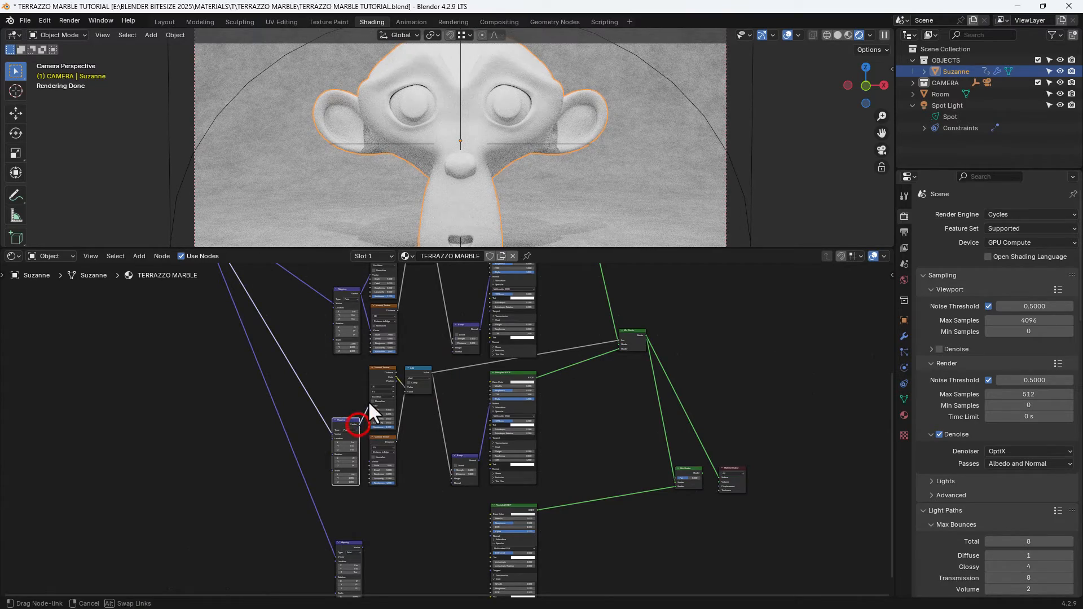
{"action": "left_click", "coordinate": [366, 443]}
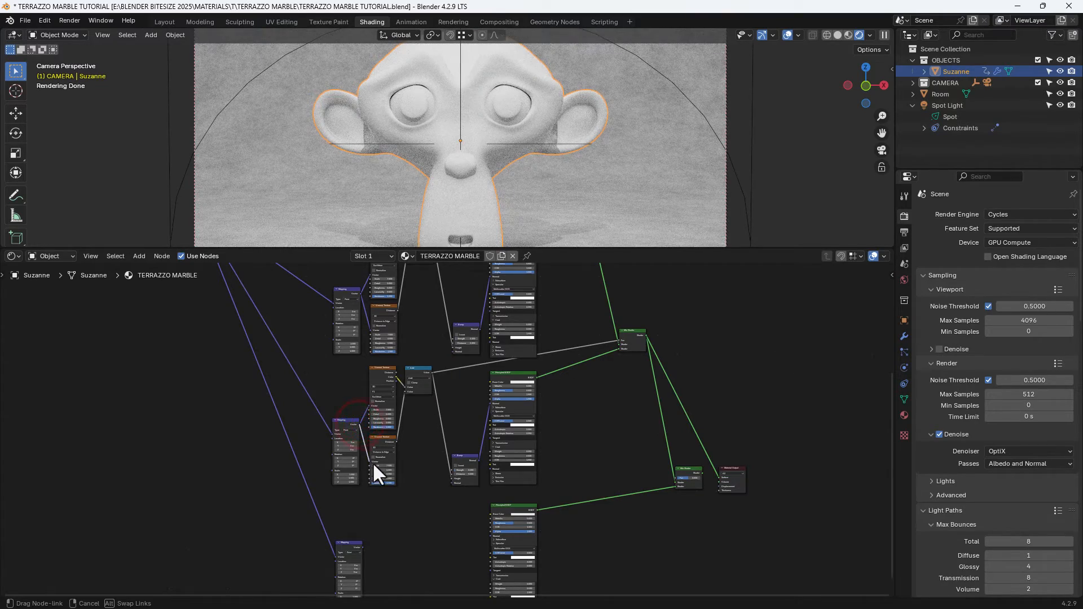
{"action": "scroll", "coordinate": [414, 446], "scroll_direction": "up", "scroll_amount": 2}
{"action": "double_click", "coordinate": [344, 398]}
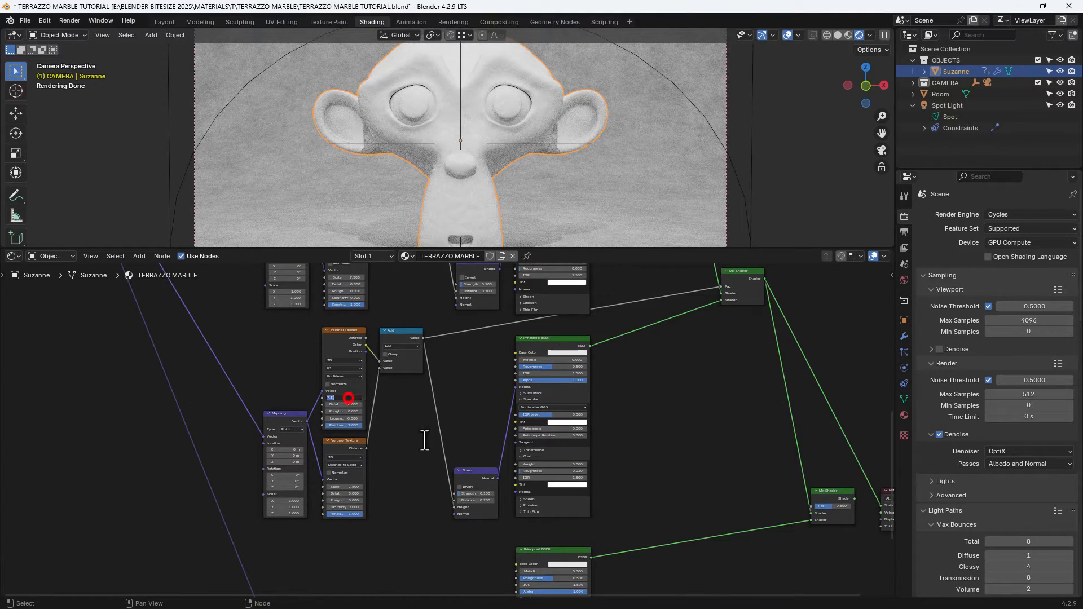
{"action": "type", "text": "10"}
{"action": "key", "text": "Return"}
{"action": "double_click", "coordinate": [353, 487]}
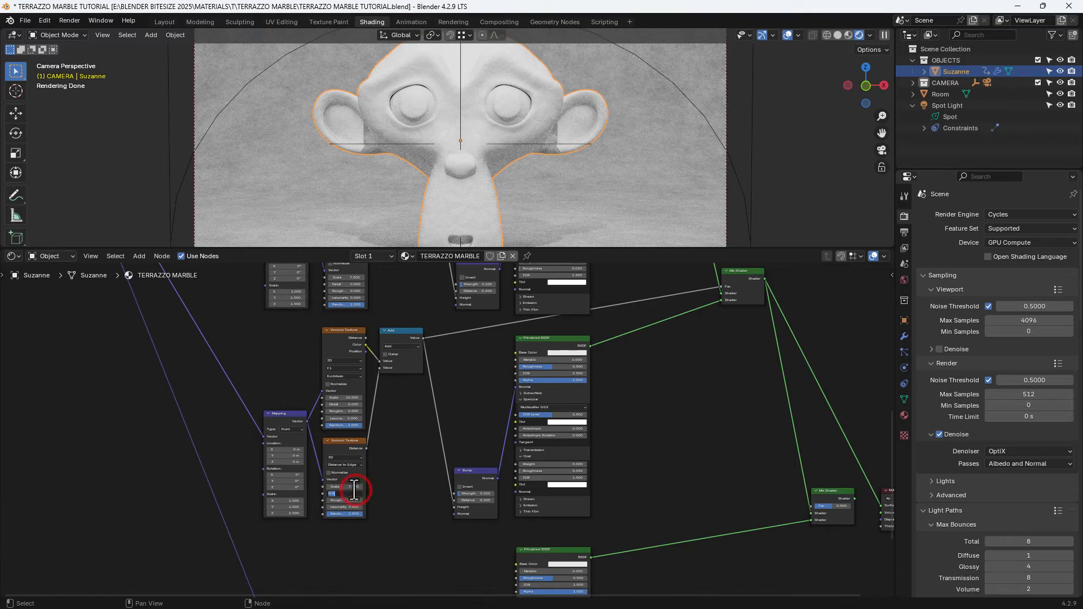
{"action": "type", "text": "10"}
{"action": "key", "text": "Return"}
Set the second Principled BSDF's Base Color to purple with Hue 0.722, Saturation 0.905 and Value 0.800
{"action": "middle_click_drag", "start_coordinate": [599, 307], "coordinate": [558, 431]}
{"action": "middle_click_drag", "start_coordinate": [567, 336], "coordinate": [553, 419]}
{"action": "scroll", "coordinate": [554, 391], "scroll_direction": "up", "scroll_amount": 5}
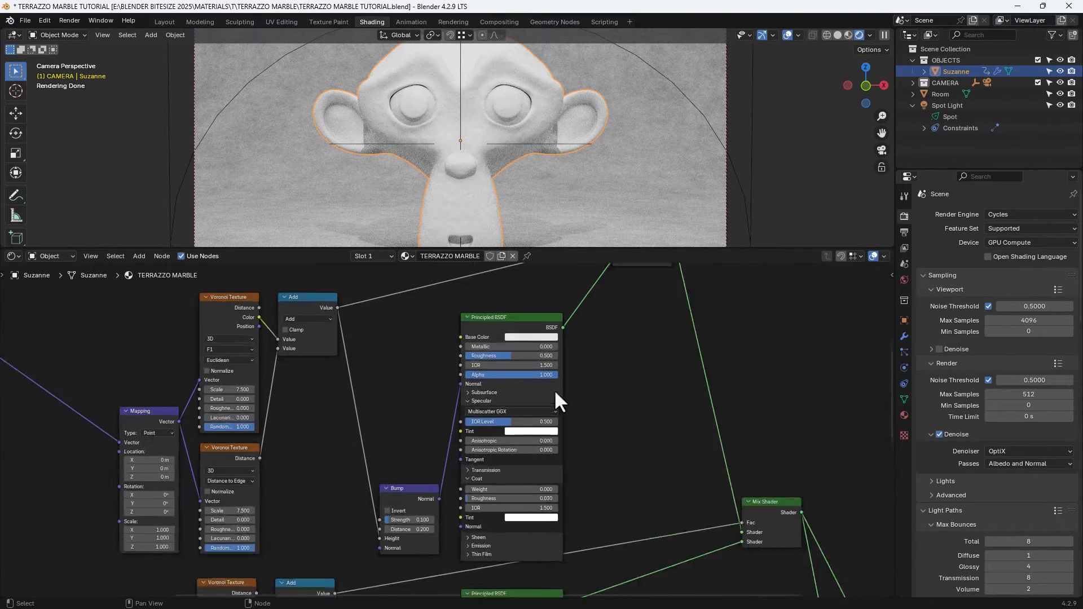
{"action": "middle_click_drag", "start_coordinate": [614, 349], "coordinate": [559, 397]}
{"action": "scroll", "coordinate": [556, 395], "scroll_direction": "up", "scroll_amount": 4}
{"action": "left_click", "coordinate": [513, 364]}
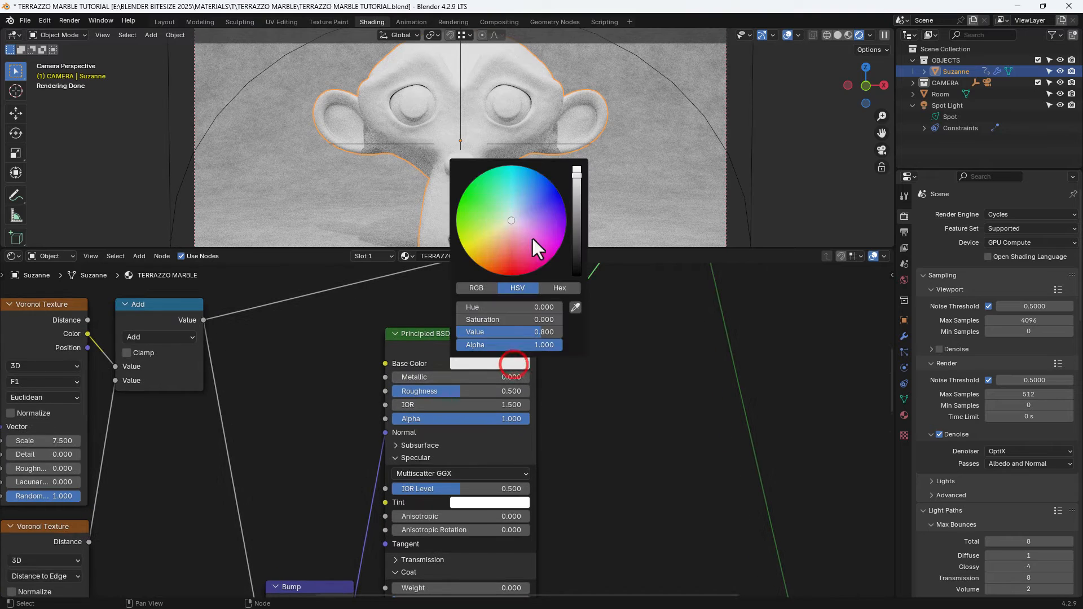
{"action": "left_click", "coordinate": [547, 217]}
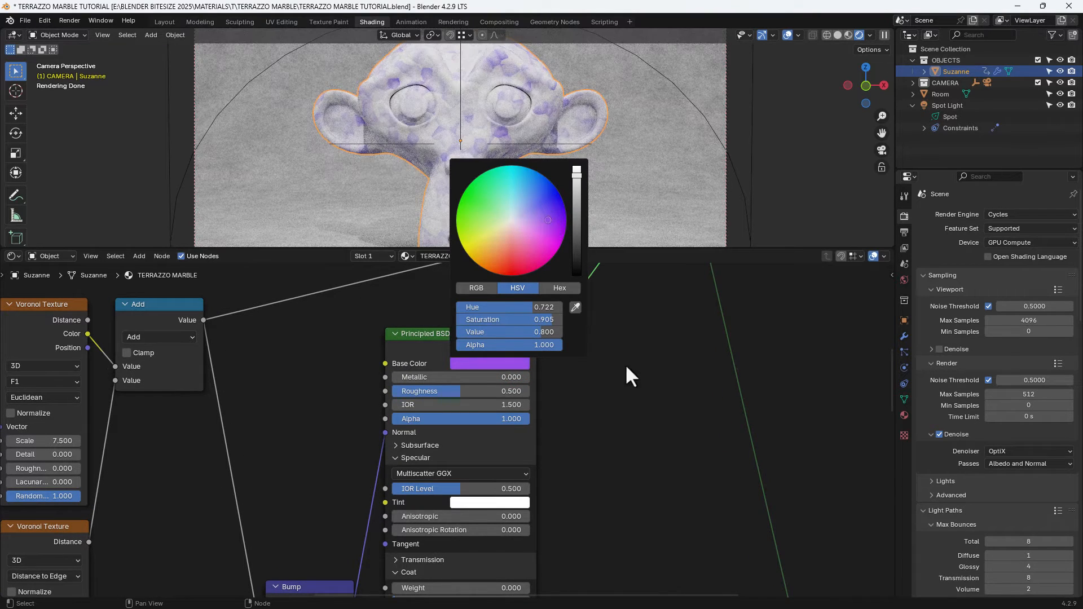
Set the third Principled BSDF's Base Color to a mint green
{"action": "scroll", "coordinate": [650, 379], "scroll_direction": "down", "scroll_amount": 2}
{"action": "middle_click_drag", "start_coordinate": [598, 435], "coordinate": [616, 339]}
{"action": "middle_click_drag", "start_coordinate": [608, 441], "coordinate": [604, 300]}
{"action": "left_click", "coordinate": [486, 415]}
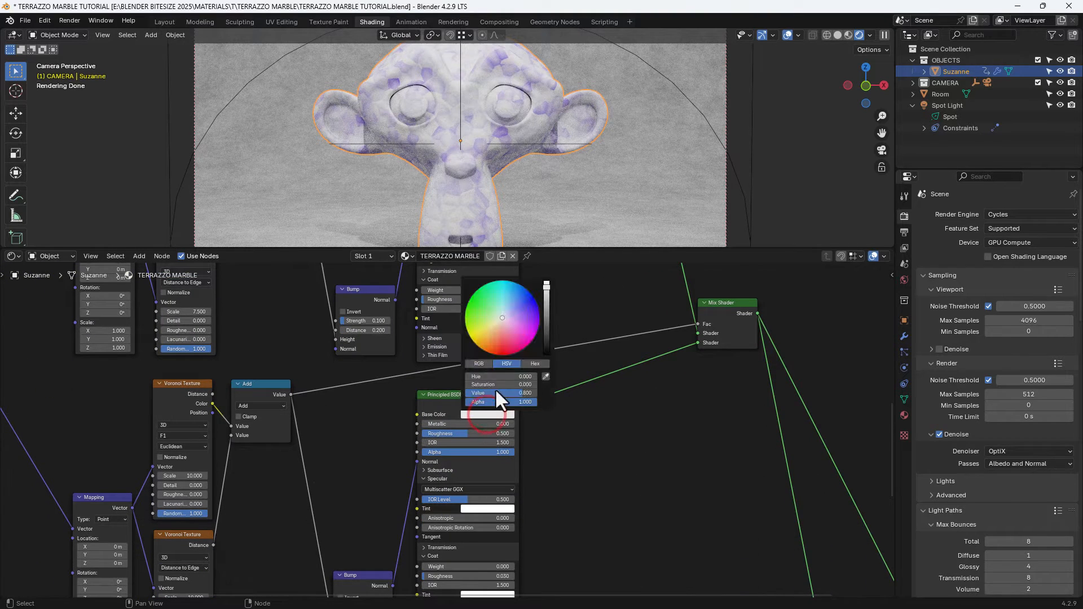
{"action": "left_click_drag", "start_coordinate": [502, 291], "coordinate": [491, 297]}
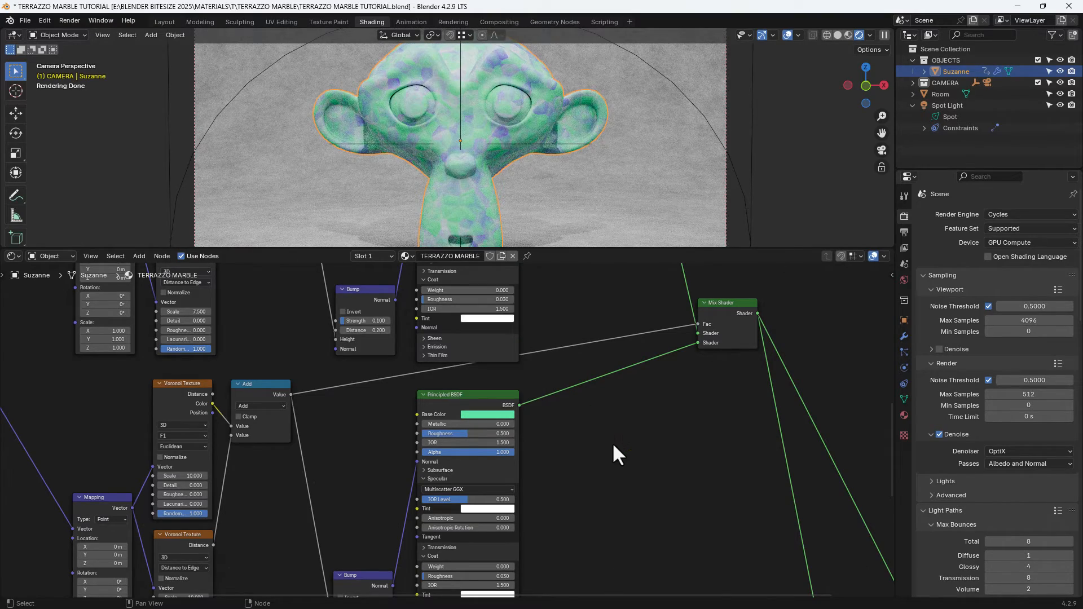
Connect the last Mix Shader to the Material Output's Surface so all four layers render
{"action": "scroll", "coordinate": [611, 442], "scroll_direction": "down", "scroll_amount": 4}
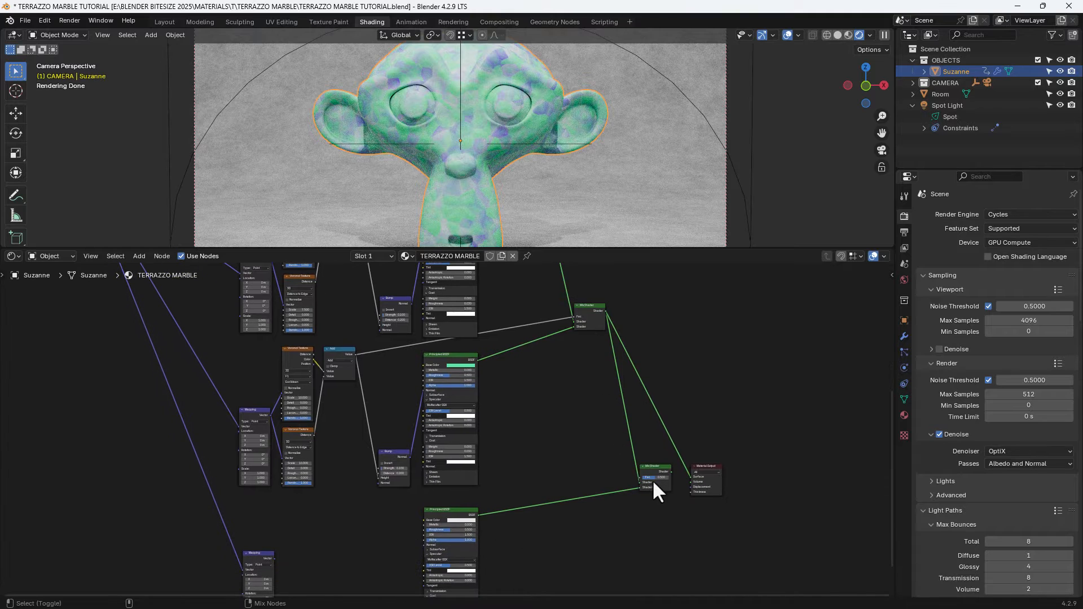
{"action": "left_click", "coordinate": [654, 469], "text": "ctrl+shift"}
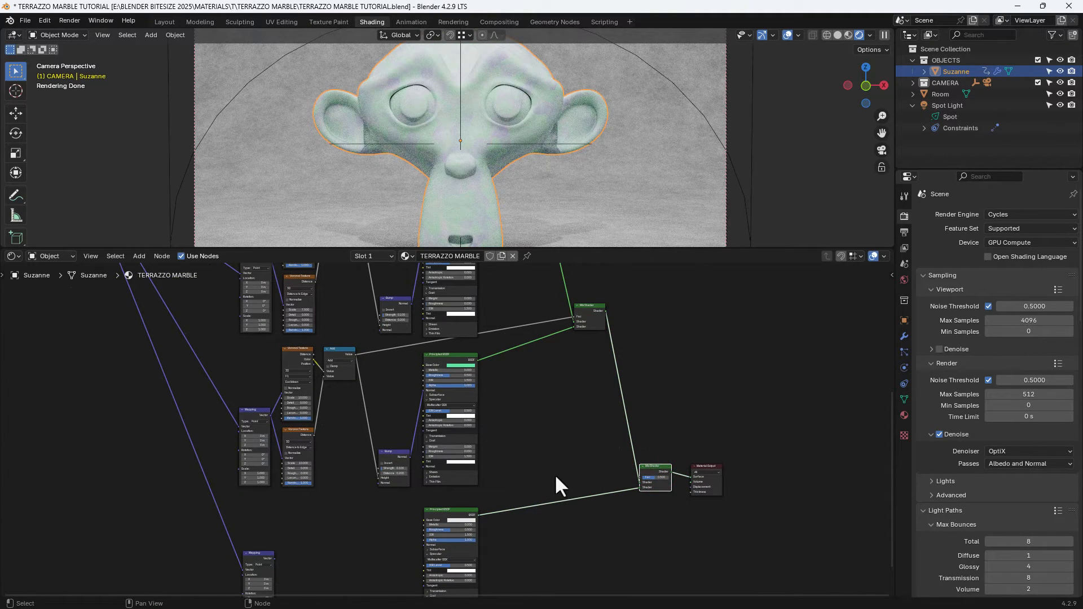
{"action": "scroll", "coordinate": [548, 435], "scroll_direction": "down", "scroll_amount": 1}
{"action": "middle_click_drag", "start_coordinate": [546, 407], "coordinate": [568, 424]}
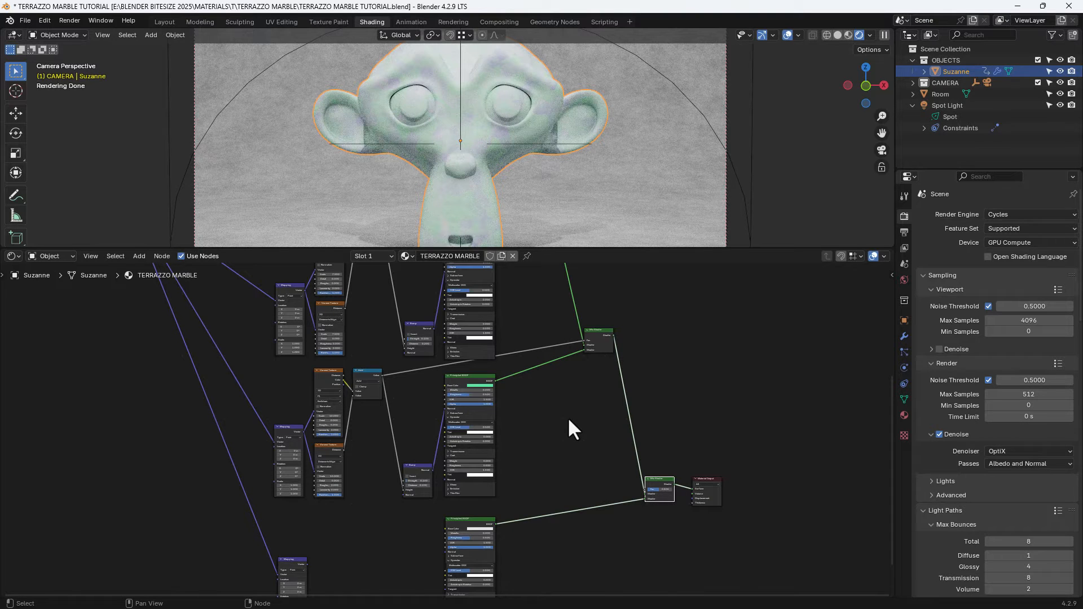
Change the Math operation from Add to Less Than in both the second and third stone layers
{"action": "scroll", "coordinate": [380, 333], "scroll_direction": "up", "scroll_amount": 3}
{"action": "scroll", "coordinate": [400, 389], "scroll_direction": "up", "scroll_amount": 2}
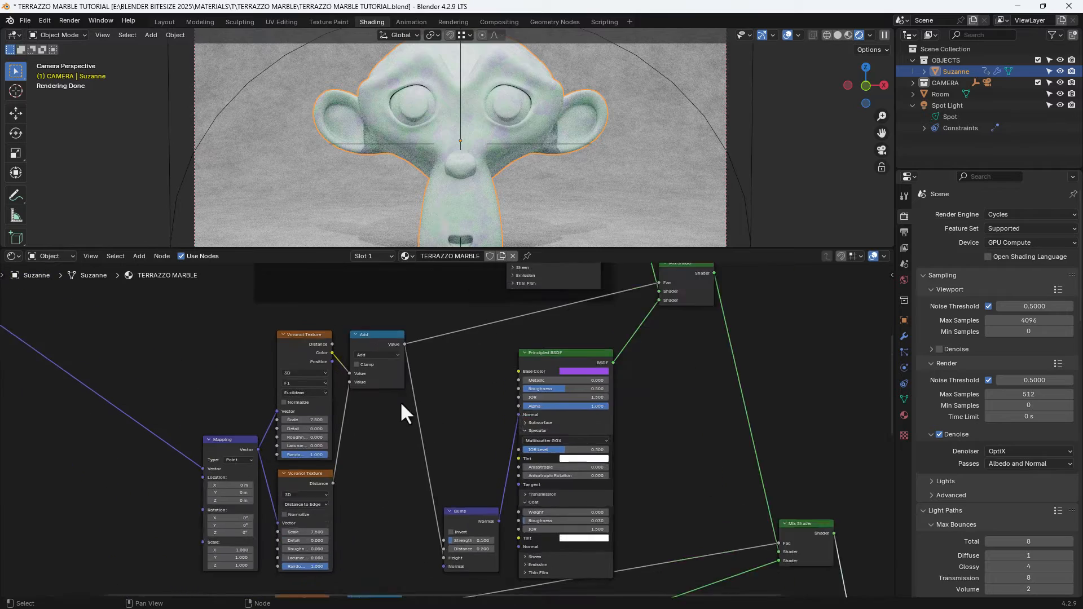
{"action": "left_click", "coordinate": [367, 336]}
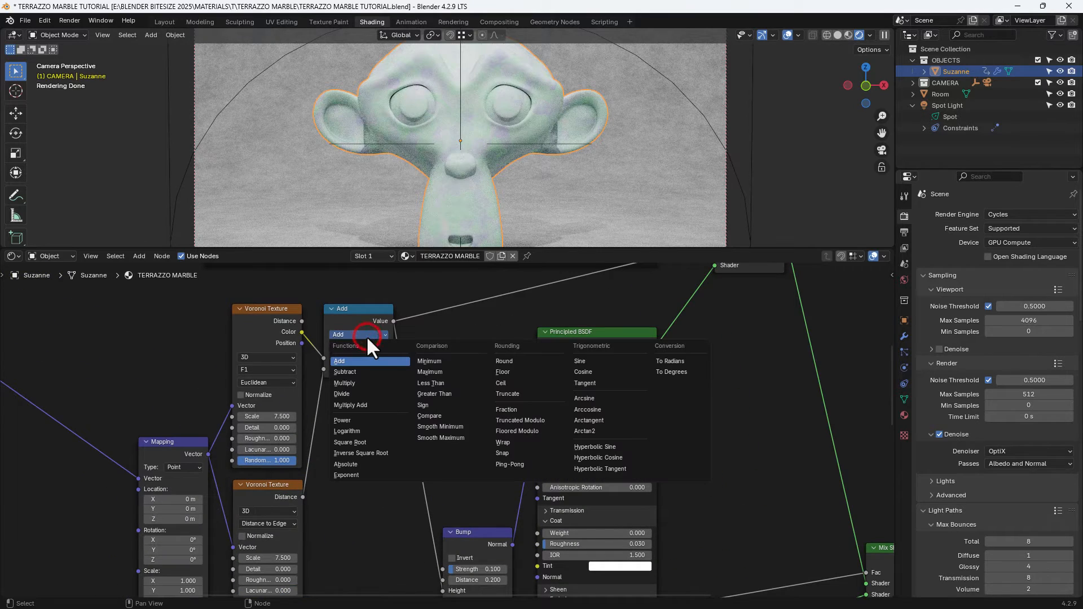
{"action": "left_click", "coordinate": [424, 383]}
{"action": "middle_click_drag", "start_coordinate": [373, 454], "coordinate": [378, 389]}
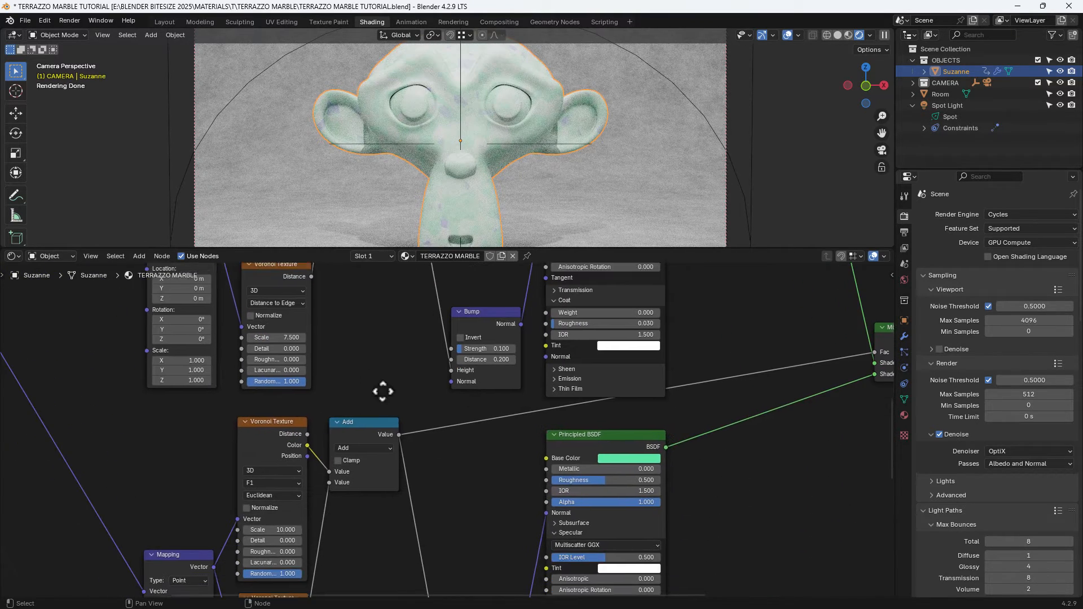
{"action": "left_click", "coordinate": [374, 441]}
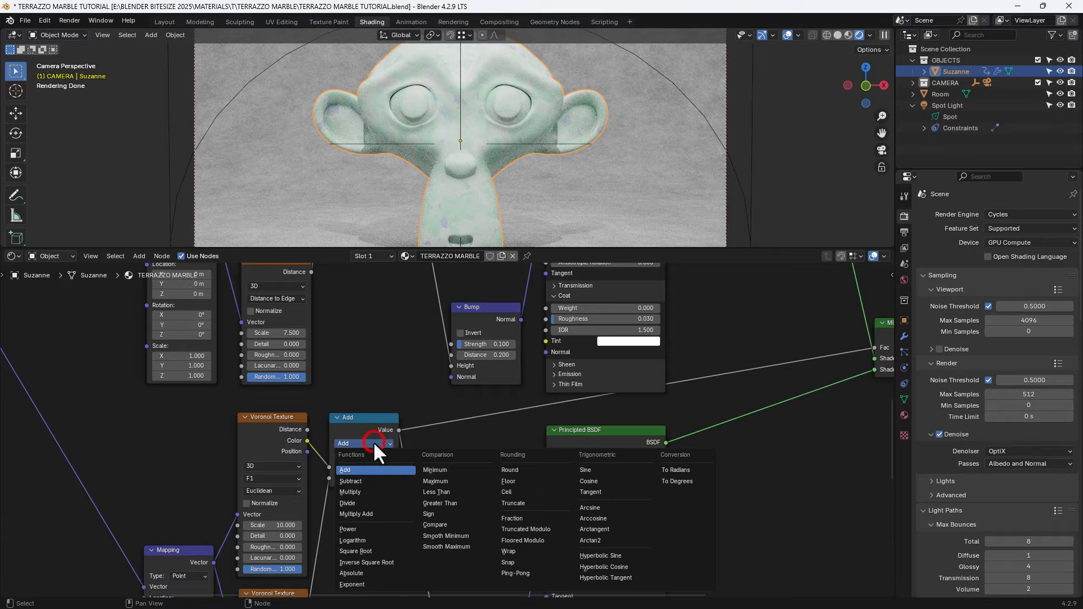
{"action": "left_click", "coordinate": [428, 490]}
Duplicate the third layer's two Voronoi Textures, Less Than and Bump nodes into the fourth layer's row, between its Mapping and Principled BSDF
{"action": "scroll", "coordinate": [404, 538], "scroll_direction": "down", "scroll_amount": 1}
{"action": "scroll", "coordinate": [469, 446], "scroll_direction": "down", "scroll_amount": 4}
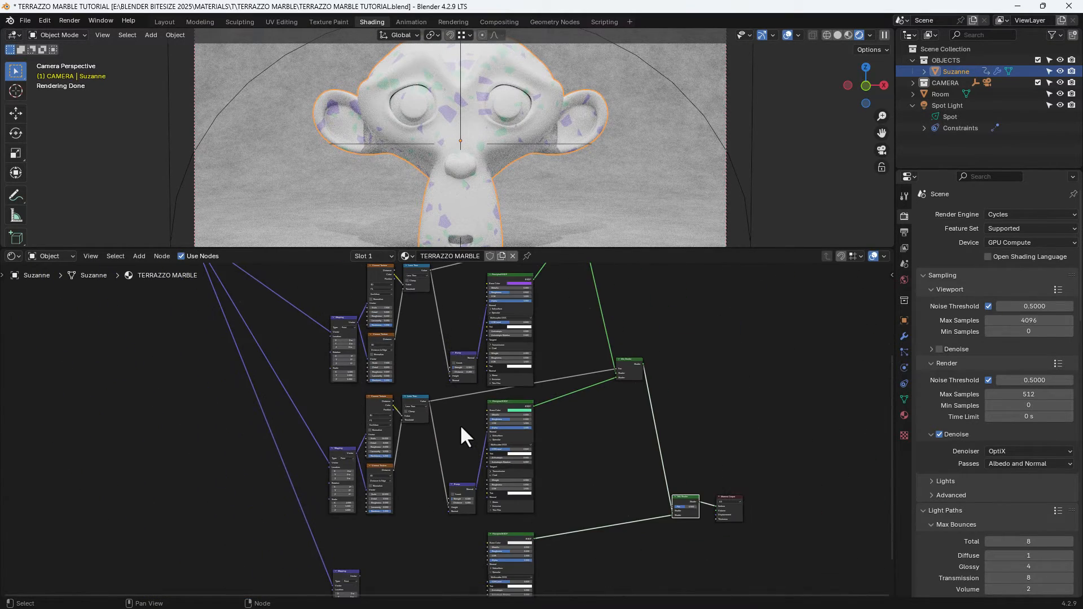
{"action": "scroll", "coordinate": [459, 423], "scroll_direction": "down", "scroll_amount": 1}
{"action": "middle_click_drag", "start_coordinate": [460, 421], "coordinate": [459, 375]}
{"action": "left_click", "coordinate": [385, 348]}
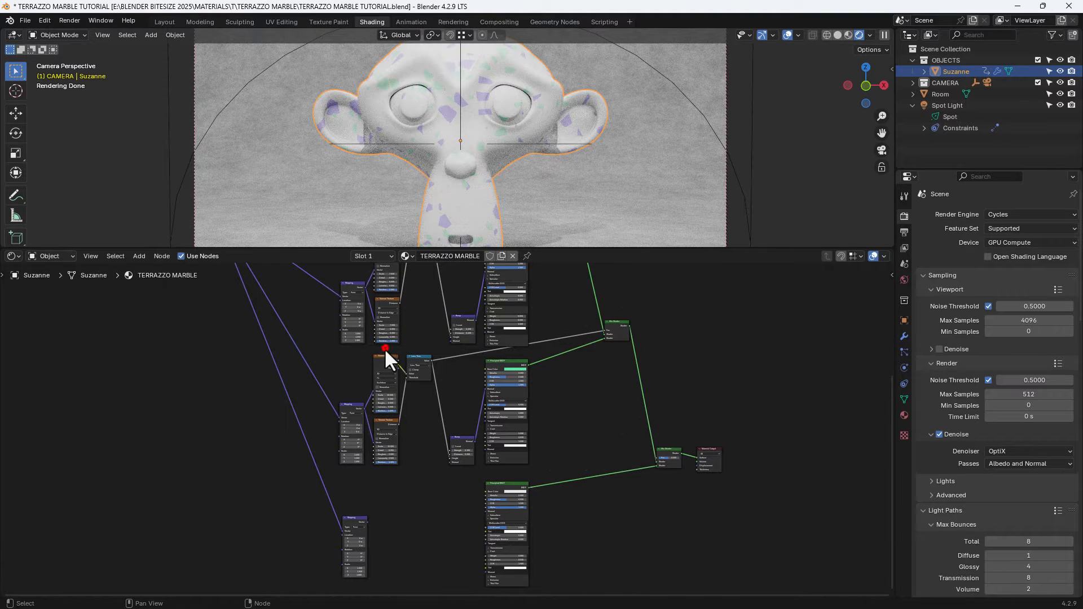
{"action": "left_click_drag", "start_coordinate": [384, 347], "coordinate": [462, 483]}
{"action": "key", "text": "shift+d"}
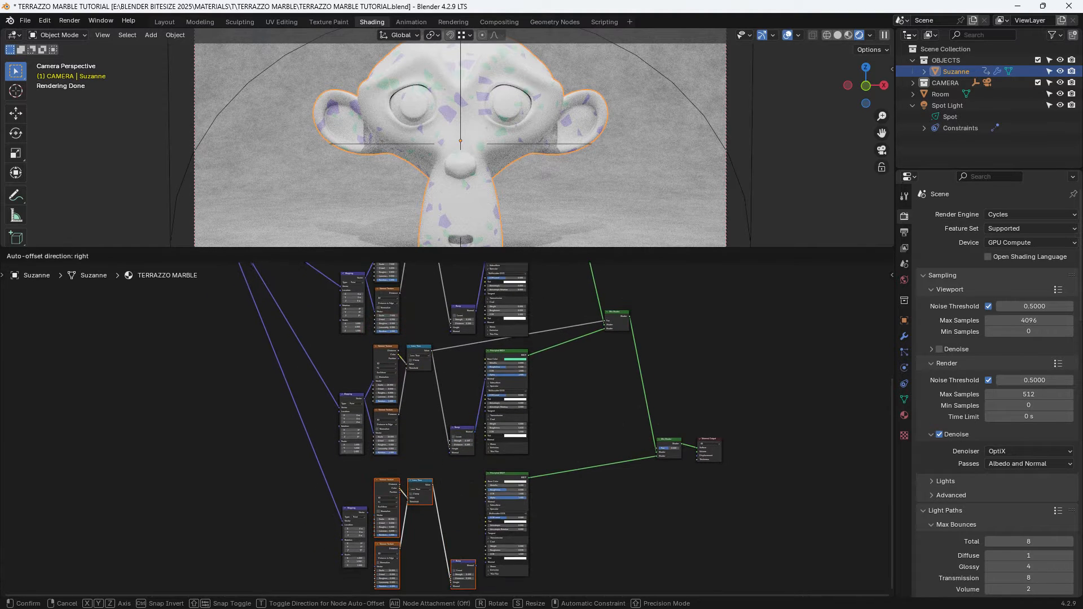
{"action": "left_click", "coordinate": [466, 566]}
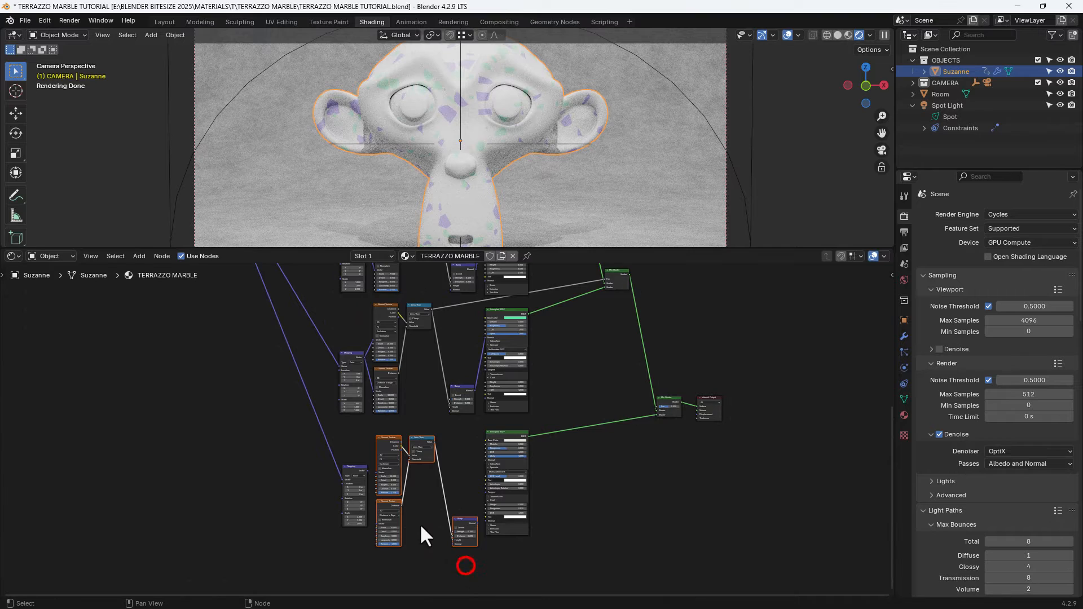
Feed the fourth Mapping node into both fourth-layer Voronoi Textures and set their Scale to 12.5
{"action": "scroll", "coordinate": [418, 536], "scroll_direction": "up", "scroll_amount": 5}
{"action": "scroll", "coordinate": [436, 422], "scroll_direction": "up", "scroll_amount": 1}
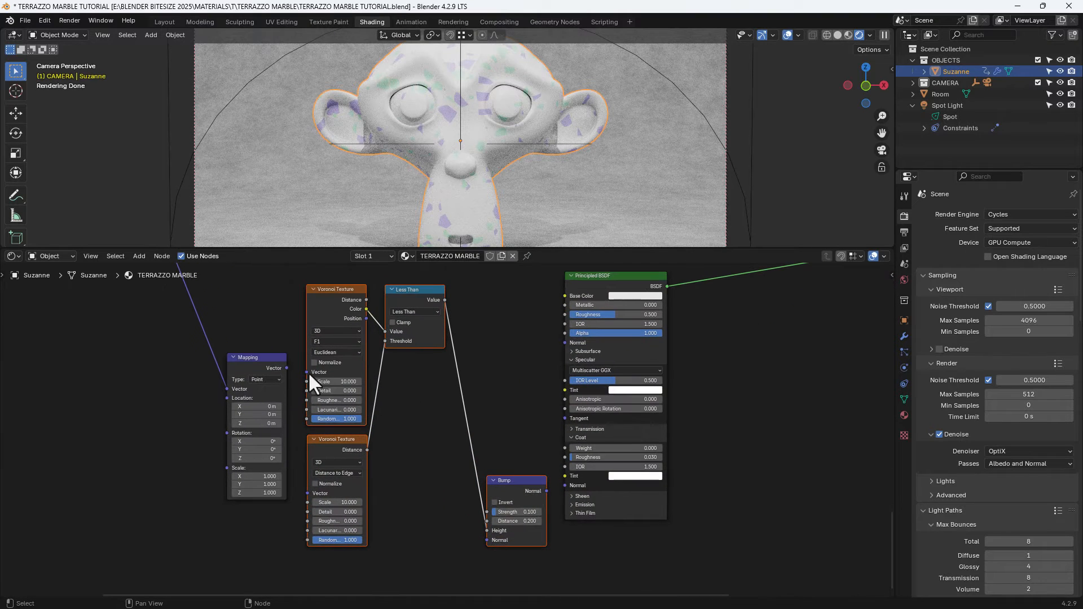
{"action": "left_click_drag", "start_coordinate": [288, 367], "coordinate": [308, 490]}
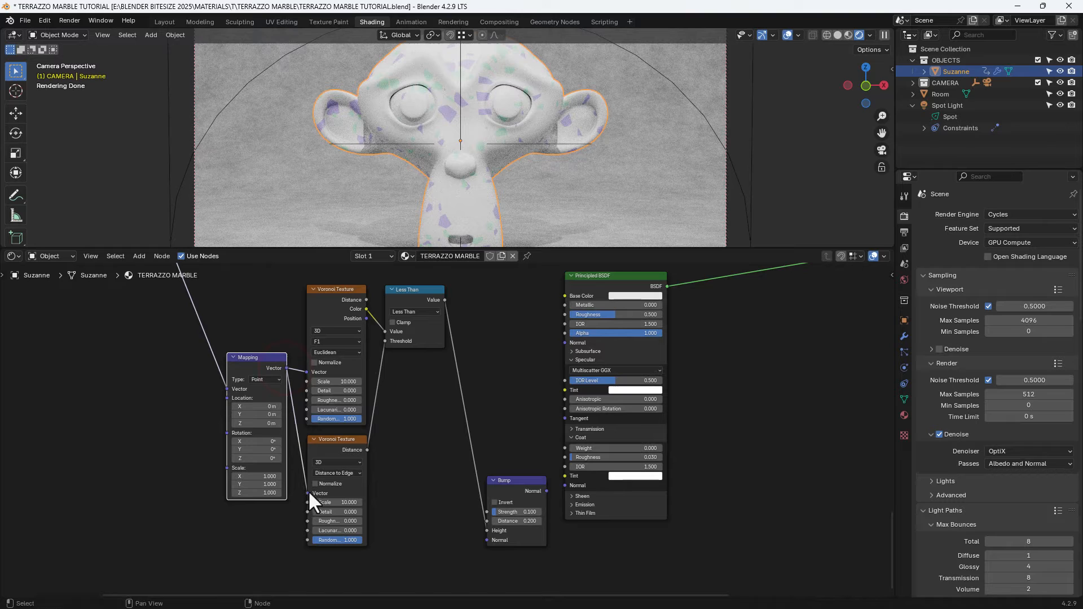
{"action": "left_click", "coordinate": [339, 381]}
{"action": "type", "text": "12.5"}
{"action": "key", "text": "Return"}
{"action": "left_click", "coordinate": [346, 501]}
{"action": "double_click", "coordinate": [341, 502]}
{"action": "type", "text": "12.5"}
{"action": "key", "text": "Return"}
Connect the fourth layer's Less Than value to the Fac input of the last Mix Shader
{"action": "middle_click_drag", "start_coordinate": [443, 417], "coordinate": [312, 517]}
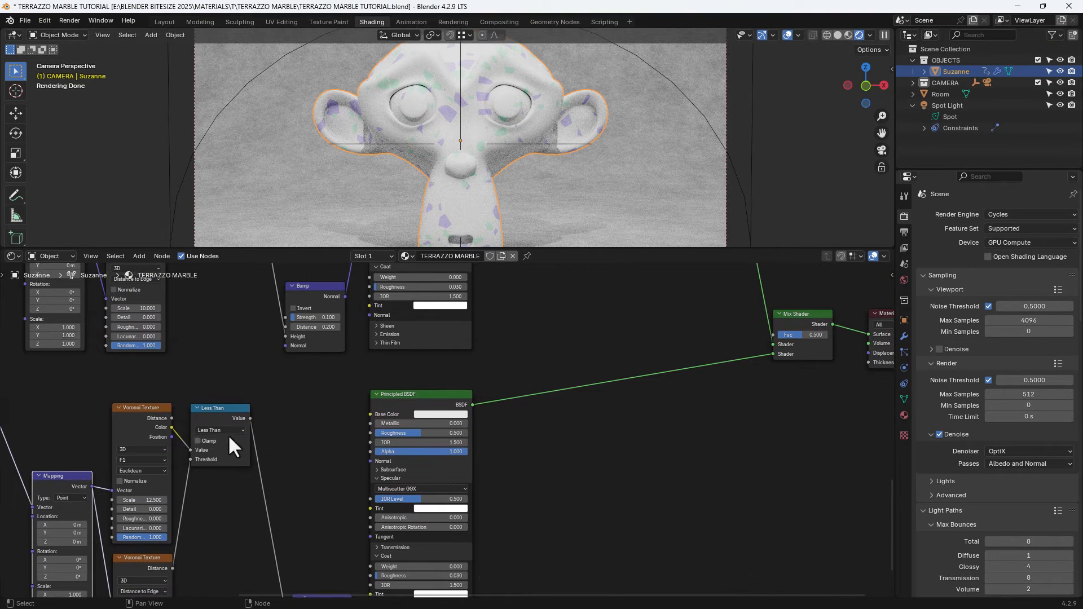
{"action": "left_click_drag", "start_coordinate": [250, 418], "coordinate": [773, 335]}
{"action": "middle_click_drag", "start_coordinate": [629, 472], "coordinate": [660, 424]}
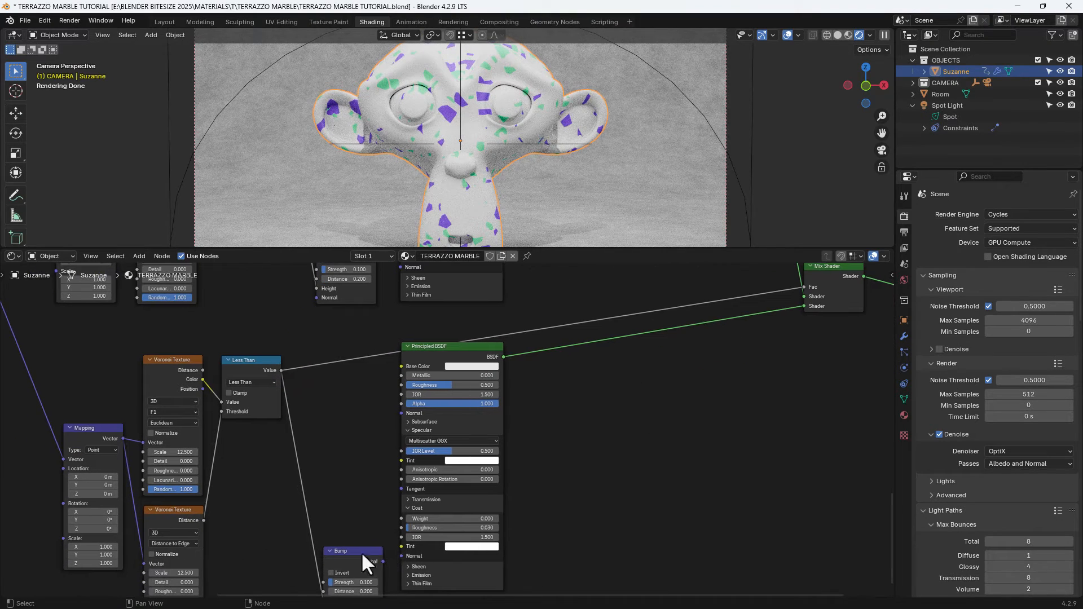
Connect the fourth layer's Bump normal to the Normal input of its Principled BSDF
{"action": "left_click_drag", "start_coordinate": [382, 561], "coordinate": [397, 414]}
{"action": "scroll", "coordinate": [670, 416], "scroll_direction": "down", "scroll_amount": 3}
{"action": "middle_click_drag", "start_coordinate": [669, 418], "coordinate": [694, 458]}
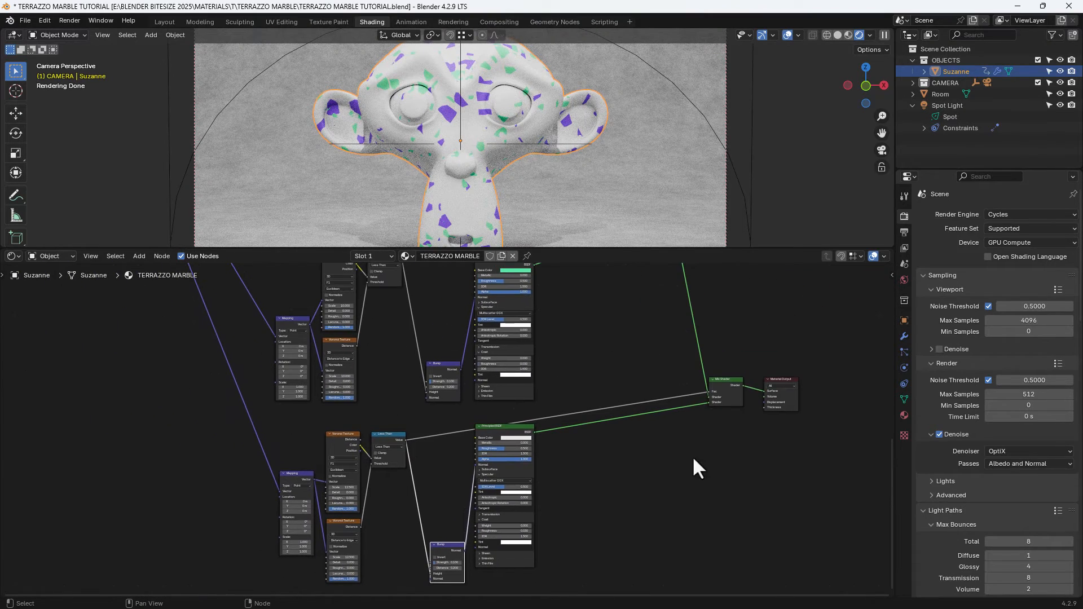
Move the last Mix Shader slightly higher, in front of the Material Output
{"action": "scroll", "coordinate": [640, 448], "scroll_direction": "down", "scroll_amount": 1}
{"action": "left_click_drag", "start_coordinate": [700, 391], "coordinate": [697, 366]}
{"action": "scroll", "coordinate": [713, 431], "scroll_direction": "up", "scroll_amount": 2}
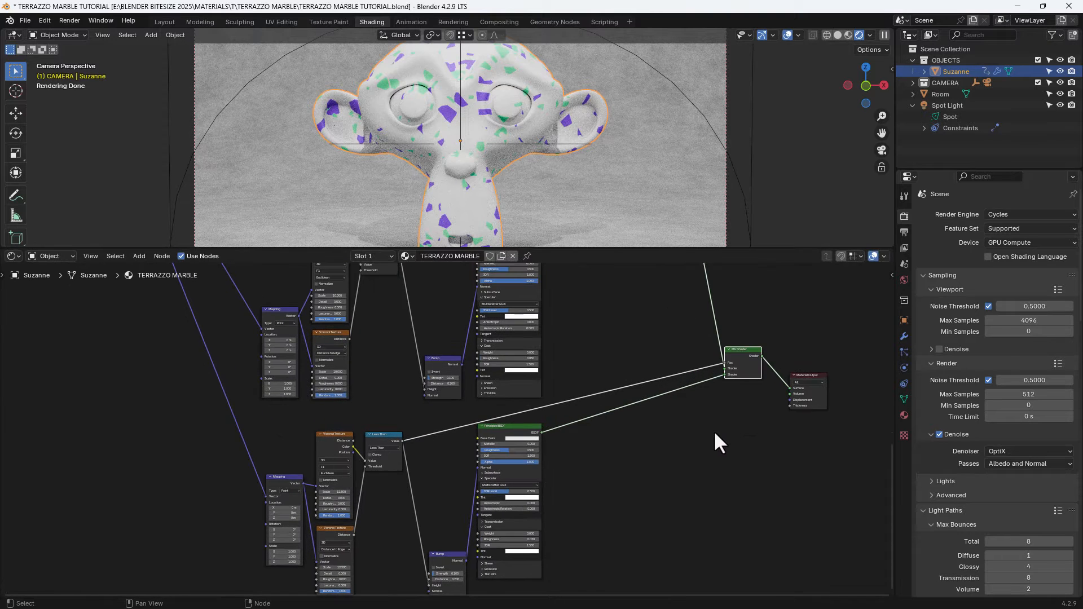
{"action": "middle_click_drag", "start_coordinate": [713, 432], "coordinate": [642, 407]}
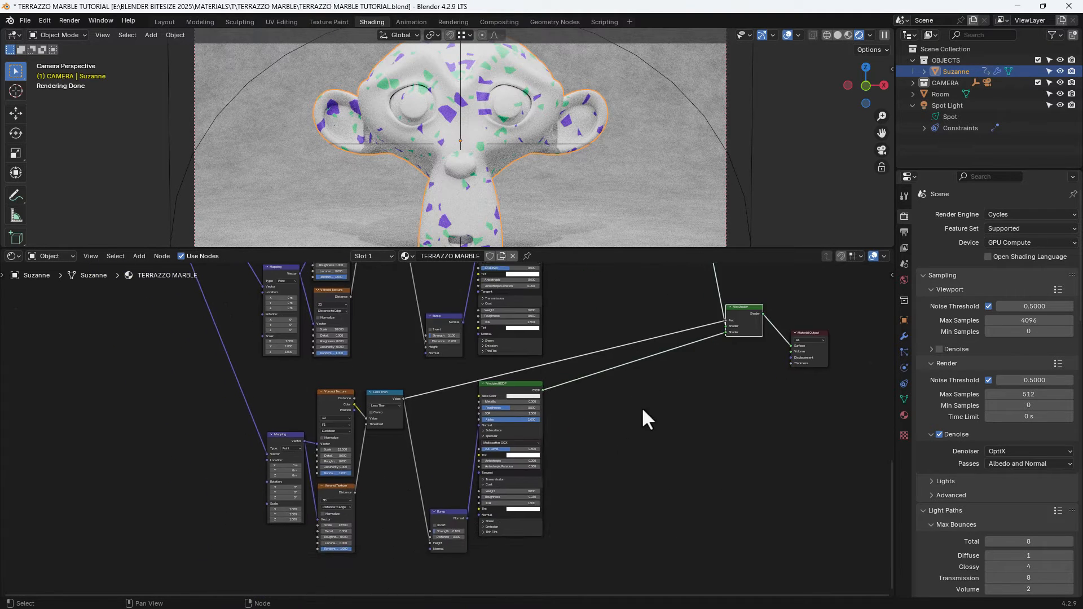
Set the fourth layer's Principled BSDF Base Color to cyan with Hue 0.520, Saturation 0.933 and Value 0.800
{"action": "scroll", "coordinate": [641, 407], "scroll_direction": "up", "scroll_amount": 2}
{"action": "left_click", "coordinate": [578, 375]}
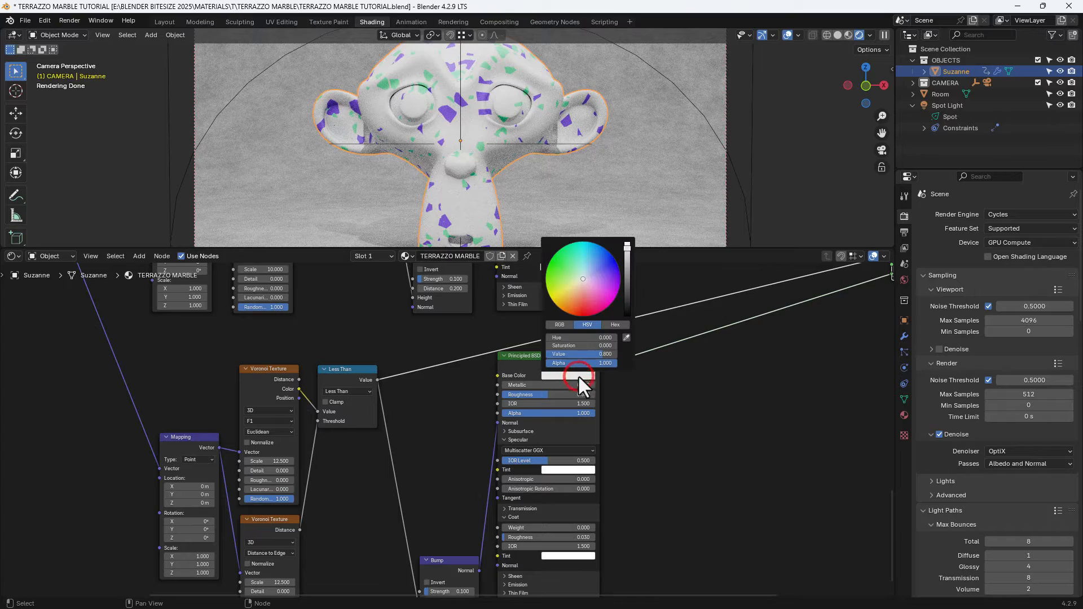
{"action": "left_click", "coordinate": [585, 252]}
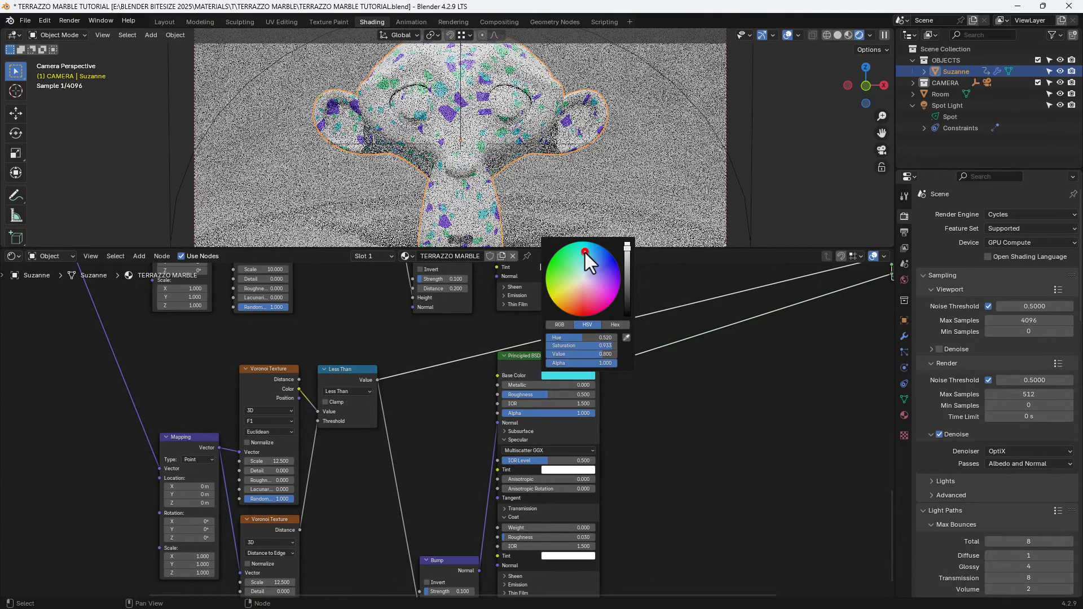
{"action": "scroll", "coordinate": [692, 413], "scroll_direction": "down", "scroll_amount": 2}
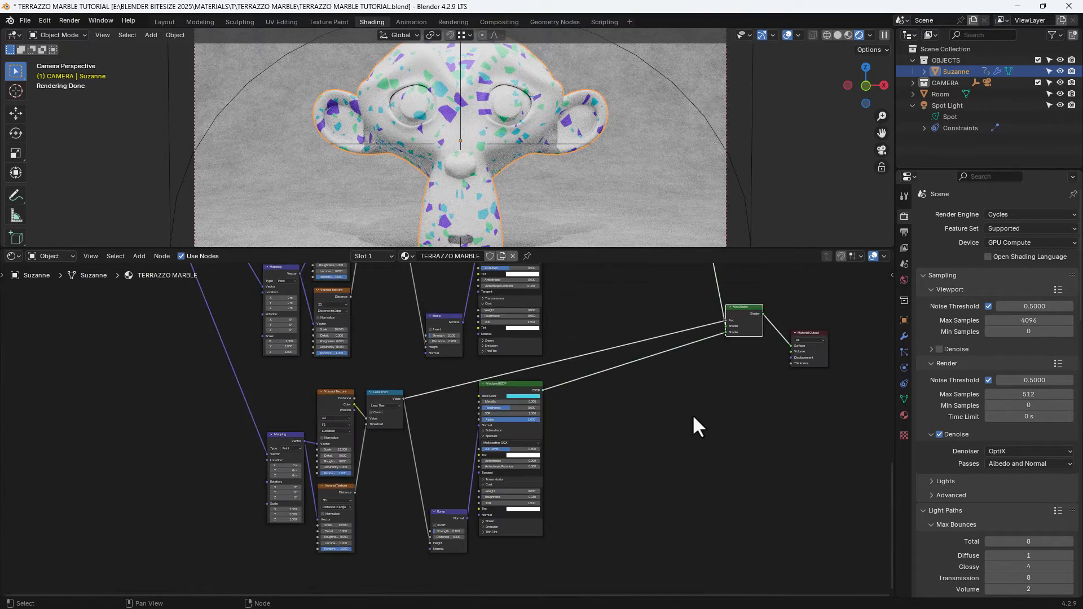
Move the first and second Mix Shaders slightly down to tidy the node tree
{"action": "middle_click_drag", "start_coordinate": [693, 415], "coordinate": [662, 475]}
{"action": "scroll", "coordinate": [670, 500], "scroll_direction": "down", "scroll_amount": 2}
{"action": "middle_click_drag", "start_coordinate": [616, 401], "coordinate": [618, 448]}
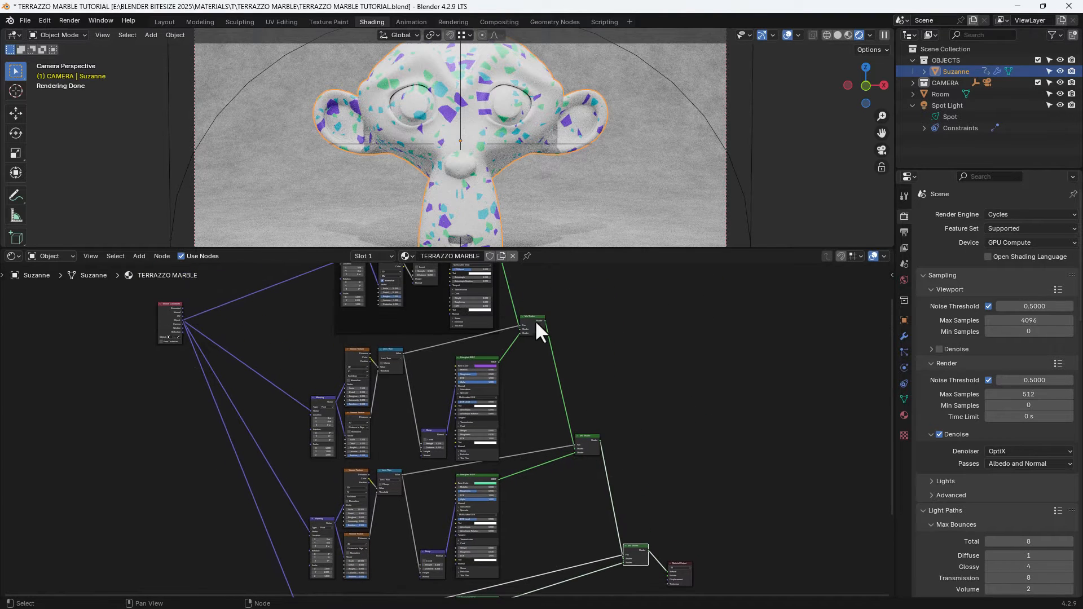
{"action": "left_click_drag", "start_coordinate": [535, 320], "coordinate": [535, 334]}
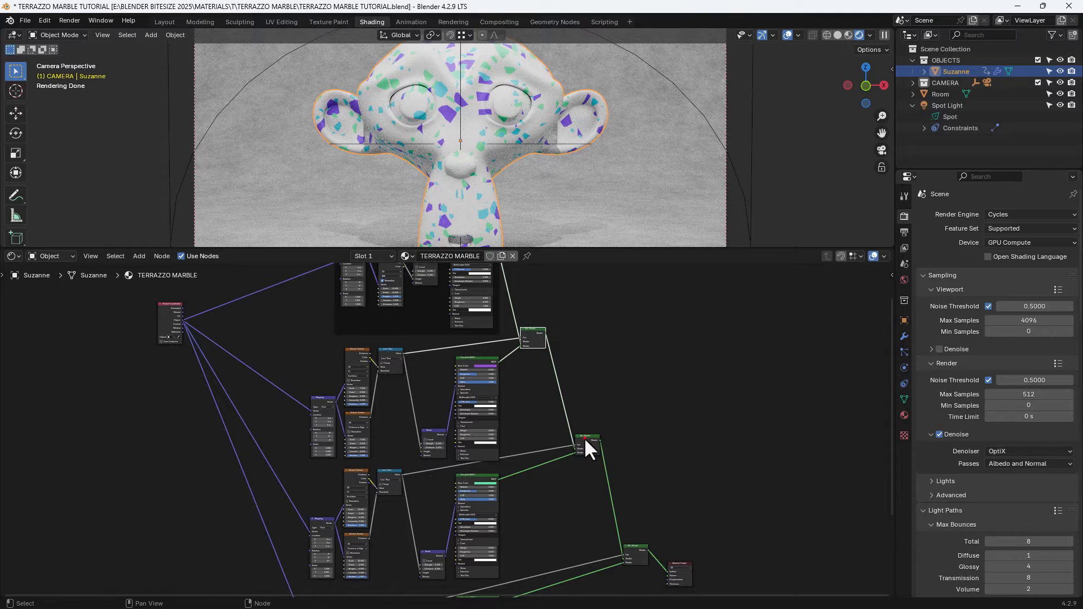
{"action": "left_click_drag", "start_coordinate": [584, 438], "coordinate": [585, 456]}
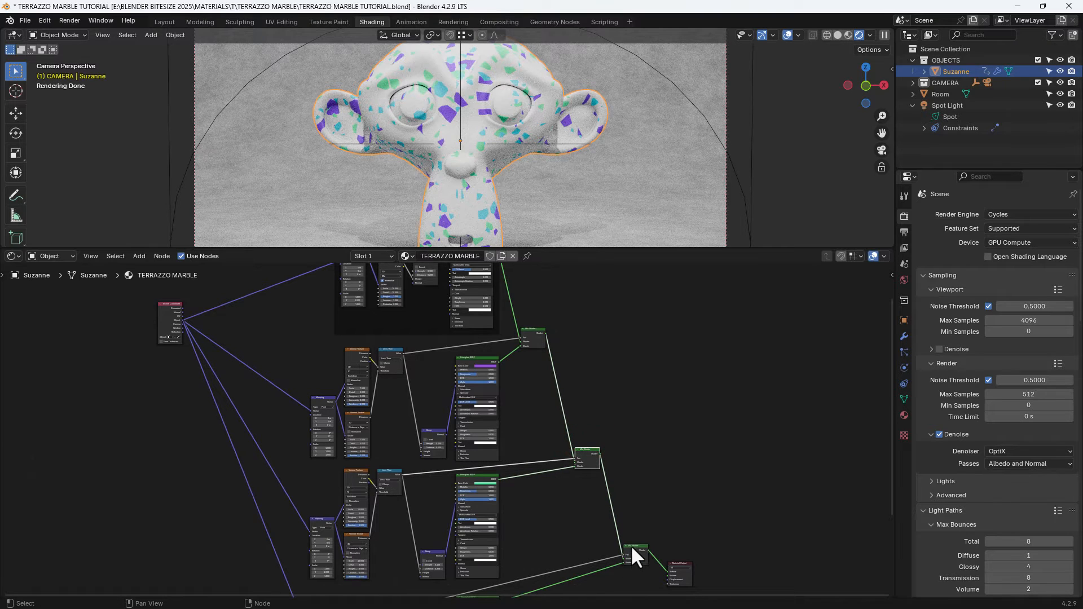
{"action": "middle_click_drag", "start_coordinate": [631, 545], "coordinate": [603, 392]}
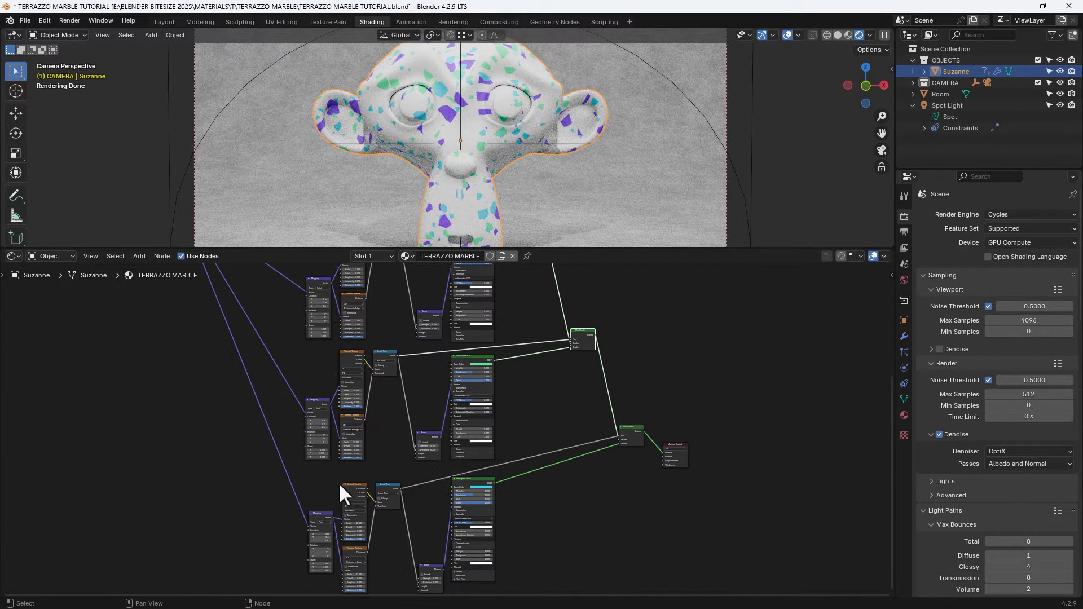
{"action": "middle_click_drag", "start_coordinate": [496, 346], "coordinate": [518, 477]}
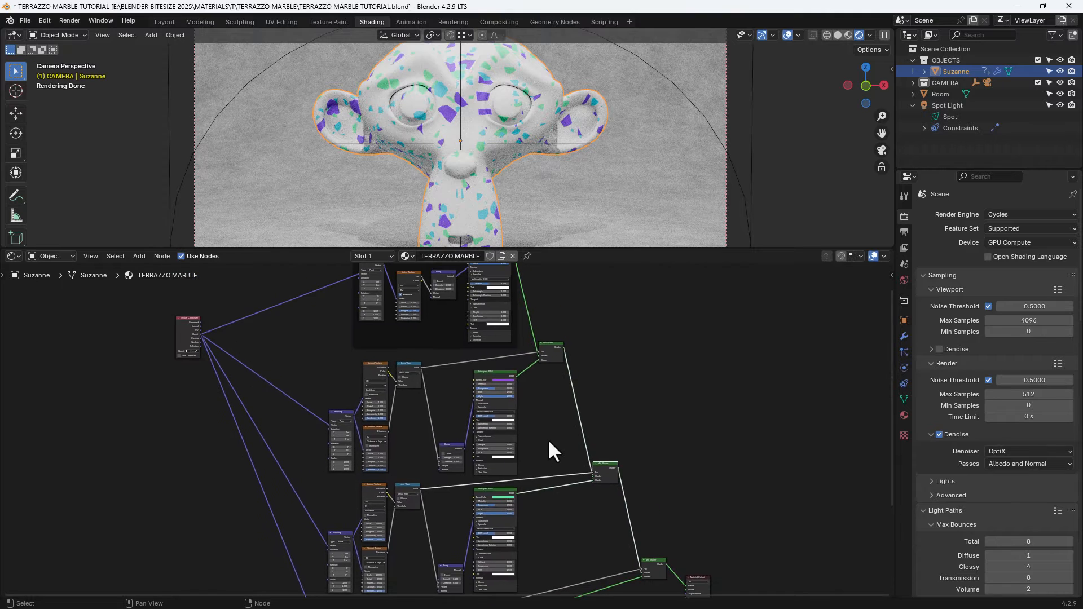
Join the purple stone layer's nodes from Mapping to Principled BSDF in a frame, with LARGE as its name and label
{"action": "scroll", "coordinate": [605, 424], "scroll_direction": "up", "scroll_amount": 3}
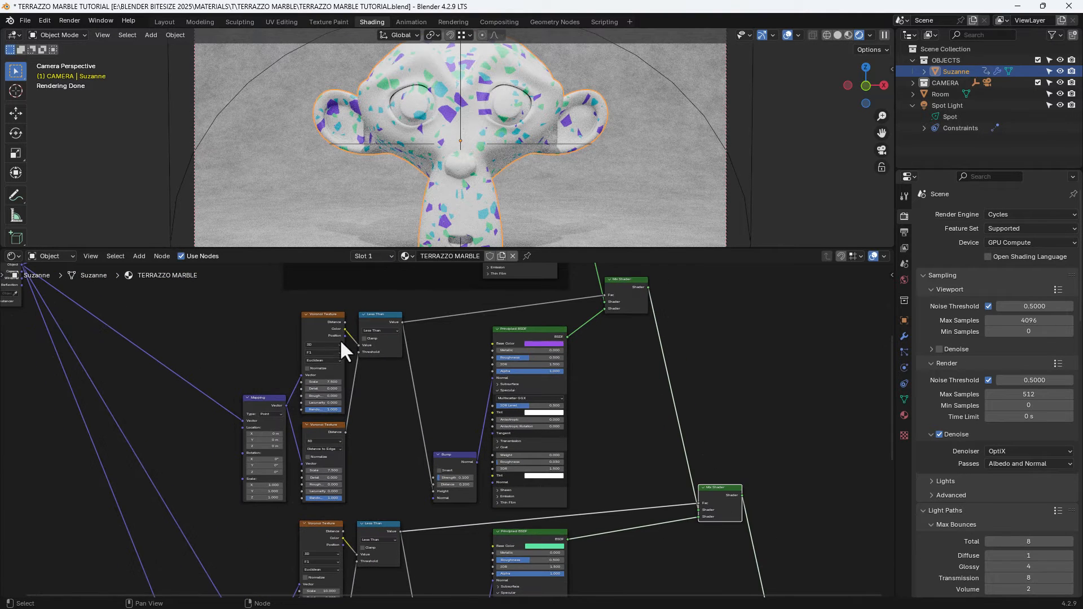
{"action": "left_click_drag", "start_coordinate": [240, 309], "coordinate": [519, 482]}
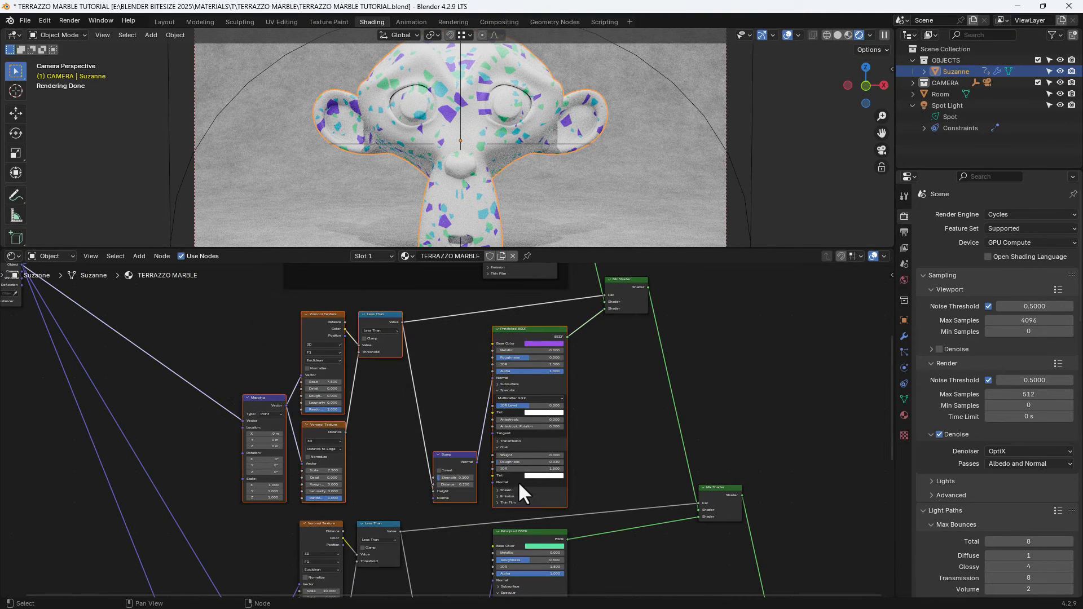
{"action": "key", "text": "ctrl+j"}
{"action": "key", "text": "n"}
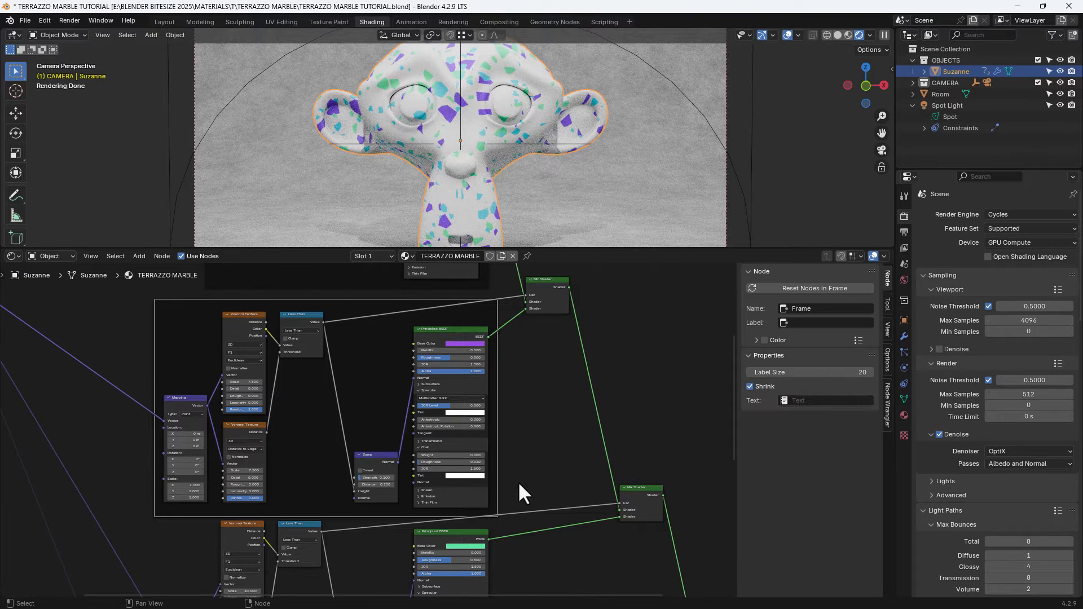
{"action": "left_click", "coordinate": [803, 309]}
{"action": "type", "text": "LARGE"}
{"action": "key", "text": "Return"}
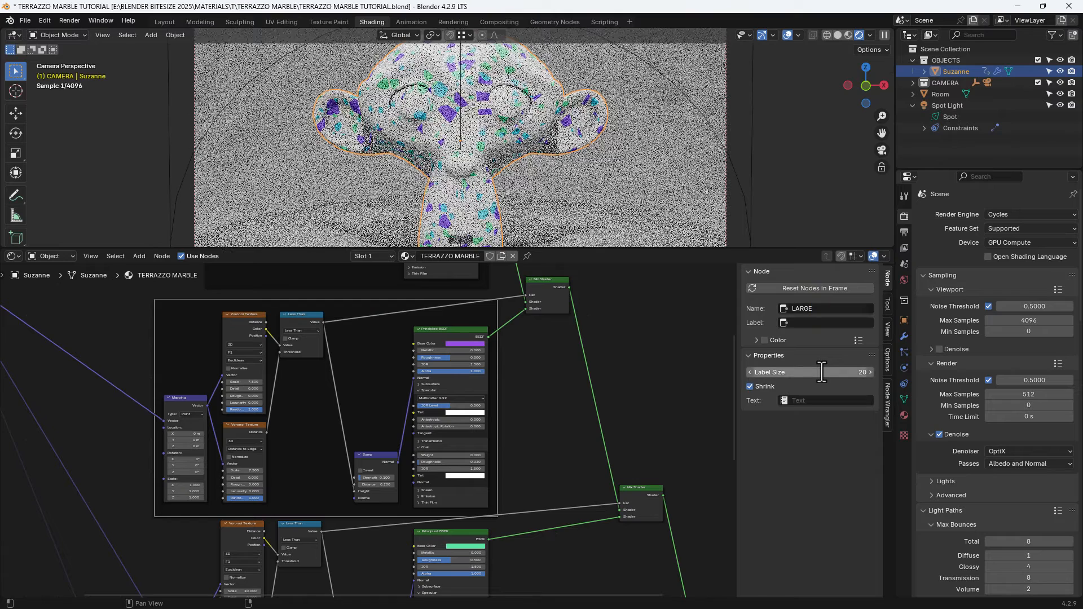
{"action": "left_click", "coordinate": [855, 322]}
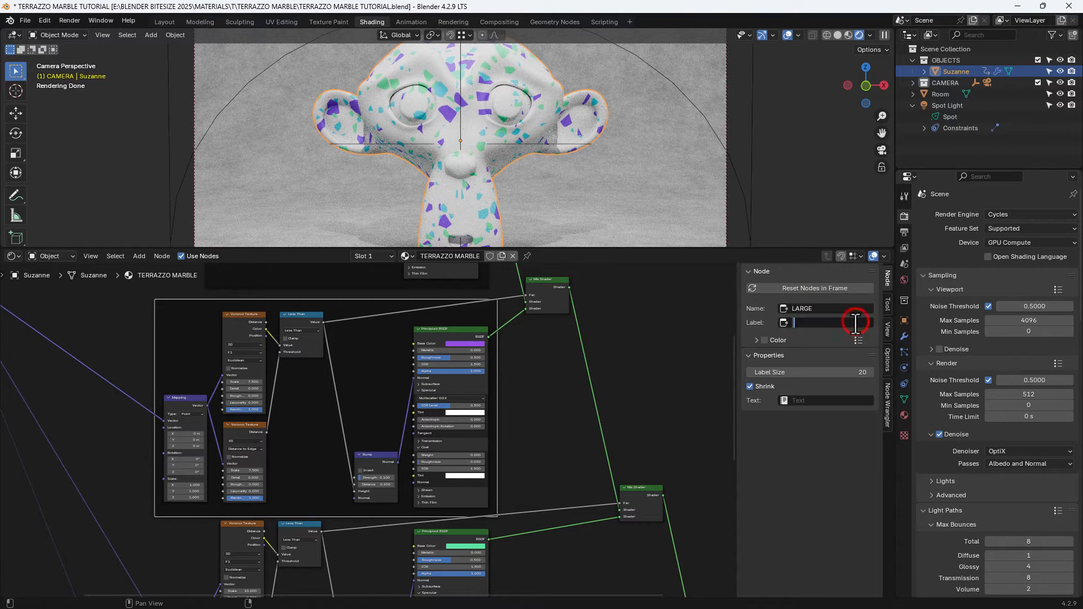
{"action": "type", "text": "LARGE"}
{"action": "key", "text": "Return"}
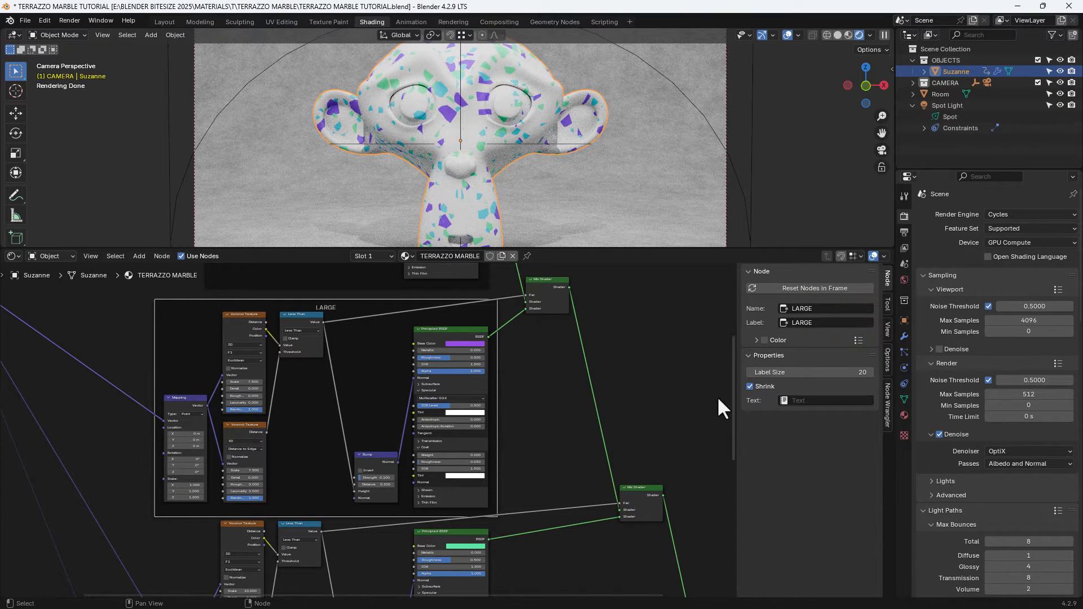
Join the green stone layer's nodes, shifted slightly down, in a frame with MEDIUM as its name and label
{"action": "scroll", "coordinate": [580, 438], "scroll_direction": "down", "scroll_amount": 1}
{"action": "middle_click_drag", "start_coordinate": [580, 438], "coordinate": [587, 290]}
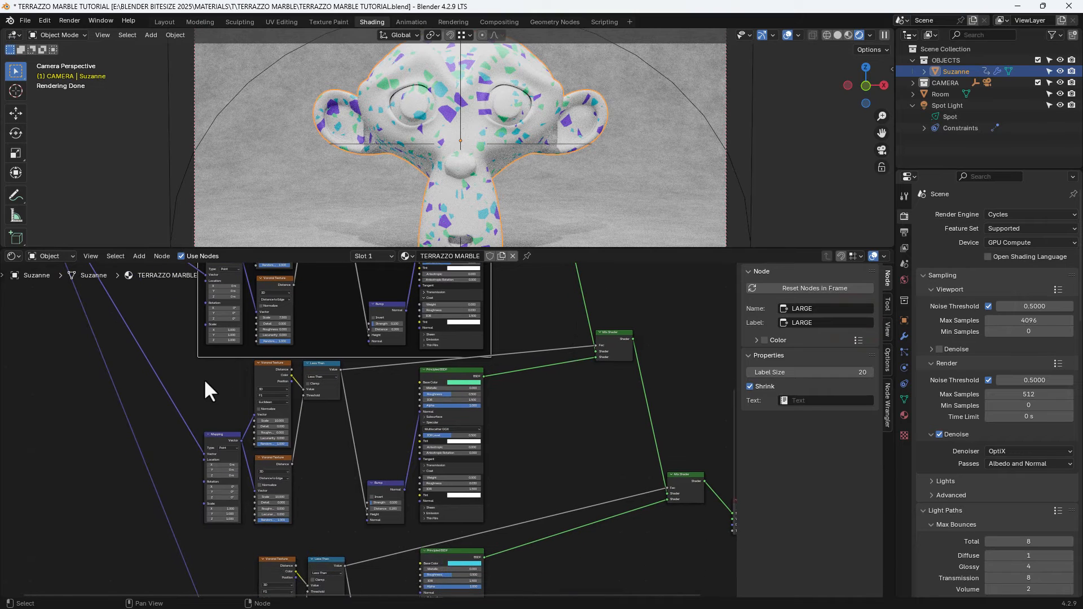
{"action": "left_click_drag", "start_coordinate": [203, 377], "coordinate": [452, 506]}
{"action": "left_click_drag", "start_coordinate": [440, 375], "coordinate": [436, 386]}
{"action": "key", "text": "ctrl+j"}
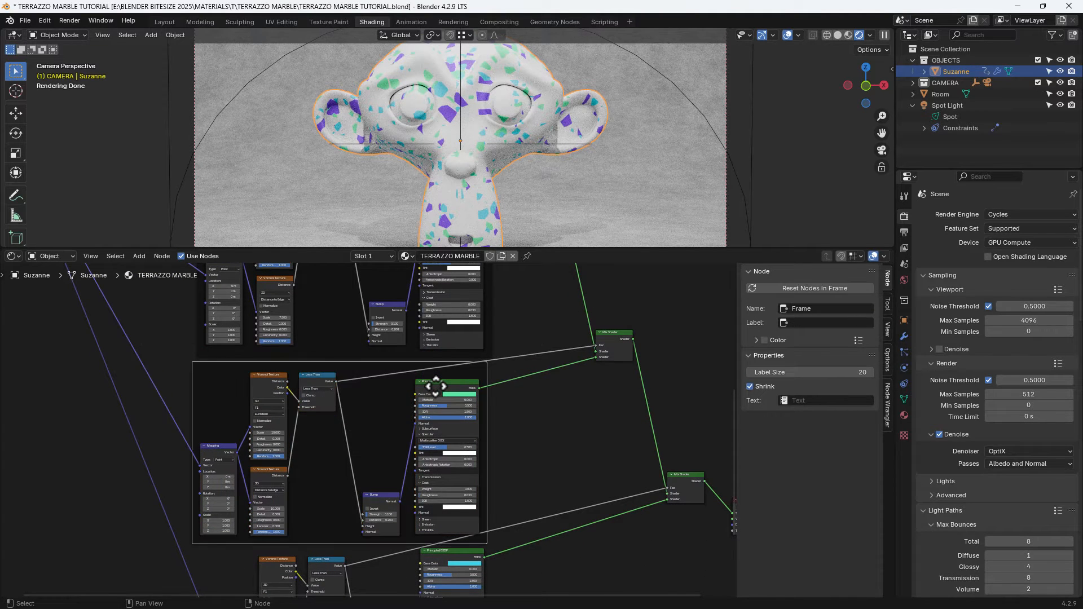
{"action": "left_click", "coordinate": [794, 309]}
{"action": "key", "text": "BackSpace"}
{"action": "key", "text": "Tab"}
{"action": "type", "text": "MEDIUM"}
{"action": "key", "text": "Return"}
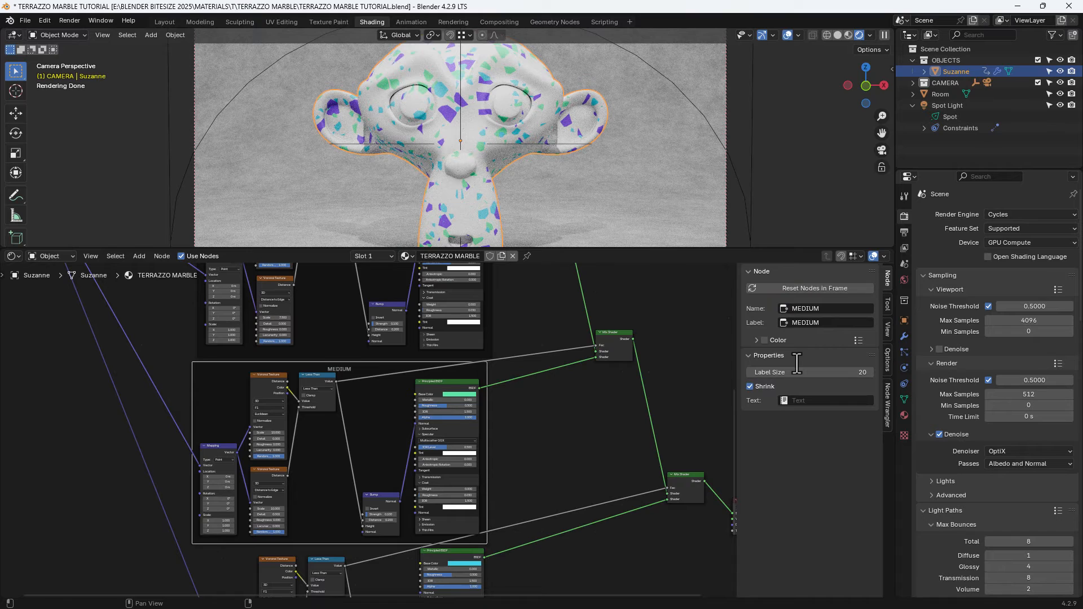
Join the cyan stone layer's nodes in a frame placed slightly lower, with SMALL as its name and label
{"action": "scroll", "coordinate": [565, 452], "scroll_direction": "down", "scroll_amount": 4}
{"action": "middle_click_drag", "start_coordinate": [502, 501], "coordinate": [536, 369]}
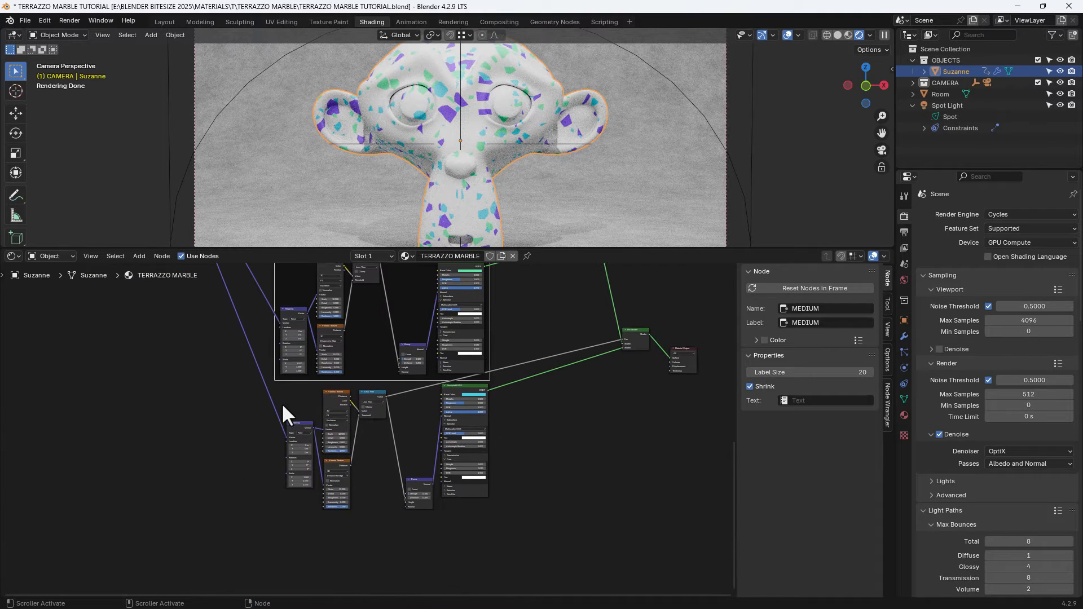
{"action": "left_click_drag", "start_coordinate": [279, 397], "coordinate": [474, 506]}
{"action": "key", "text": "ctrl+j"}
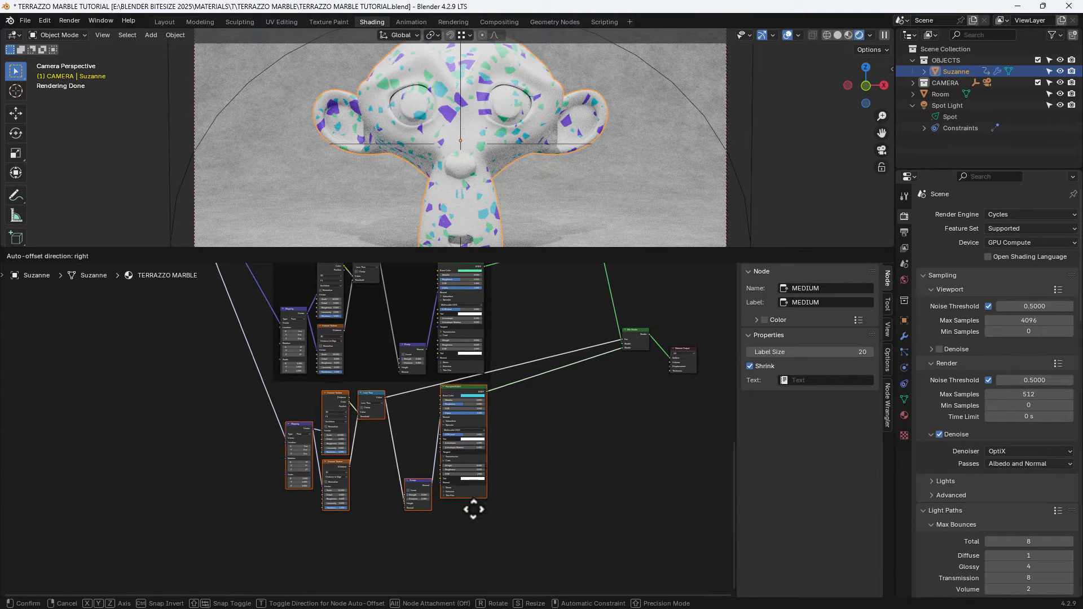
{"action": "left_click", "coordinate": [470, 516]}
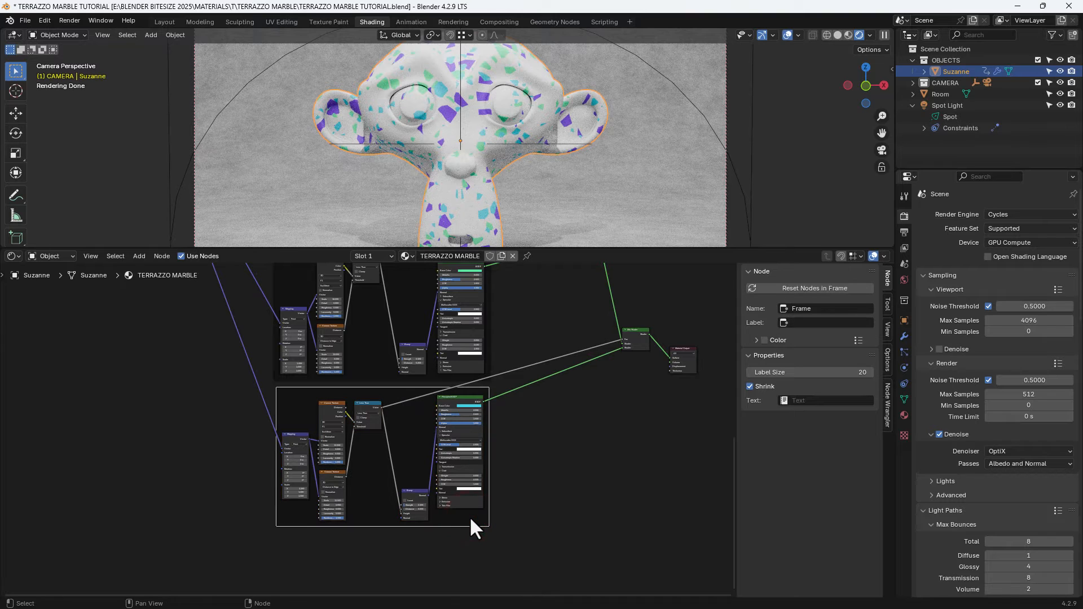
{"action": "left_click", "coordinate": [793, 310]}
{"action": "type", "text": "SMALL"}
{"action": "key", "text": "Tab"}
{"action": "type", "text": "SMALL"}
{"action": "key", "text": "Return"}
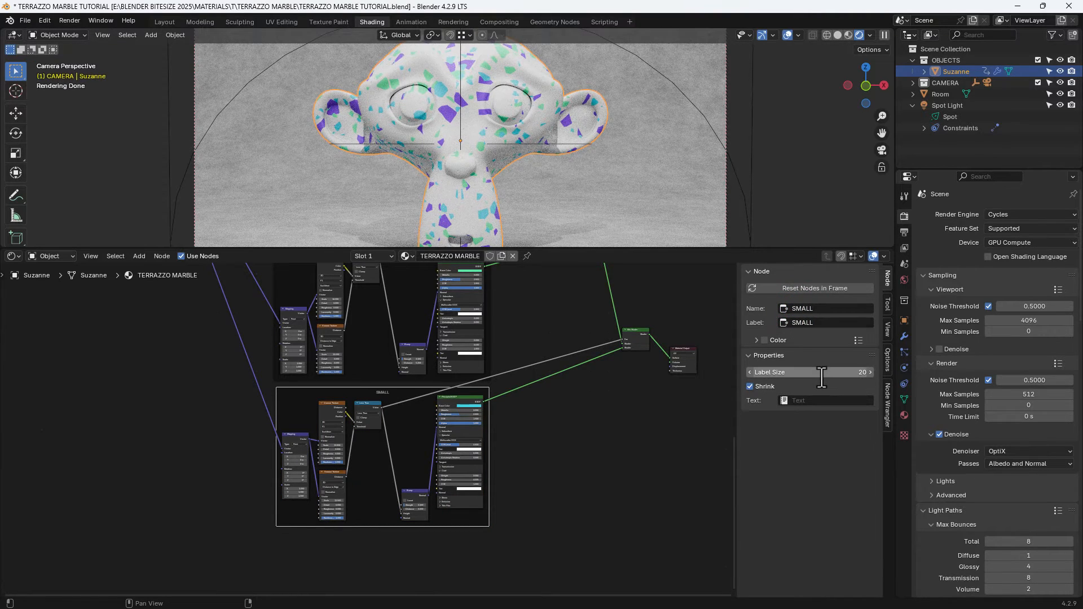
Save the blend file and fit the whole node tree in view
{"action": "key", "text": "ctrl+s"}
{"action": "key", "text": "n"}
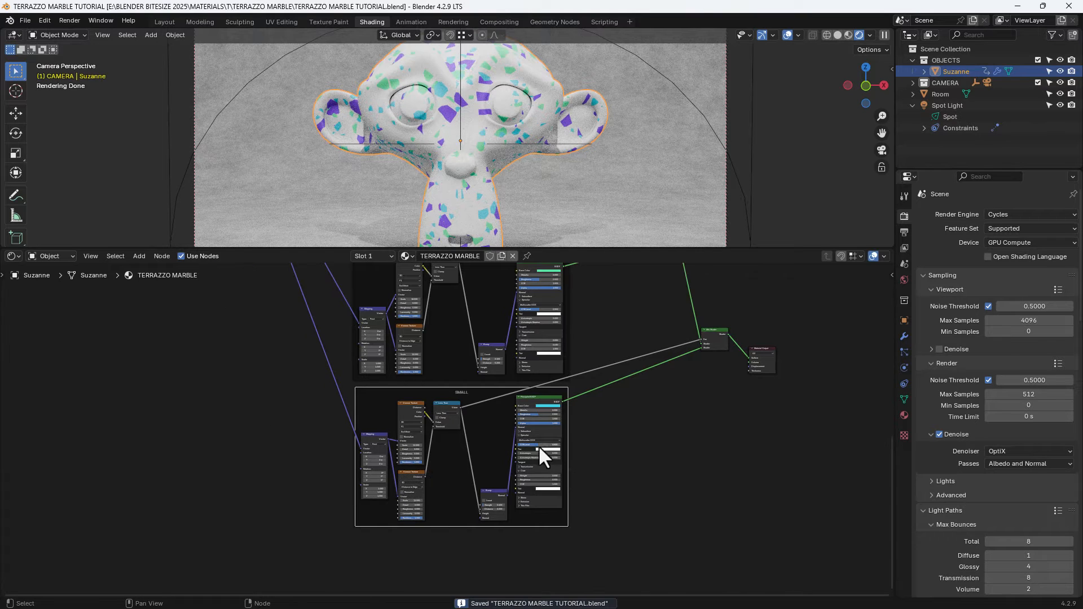
{"action": "scroll", "coordinate": [607, 345], "scroll_direction": "down", "scroll_amount": 2}
{"action": "middle_click_drag", "start_coordinate": [607, 331], "coordinate": [594, 443]}
{"action": "scroll", "coordinate": [594, 443], "scroll_direction": "down", "scroll_amount": 5}
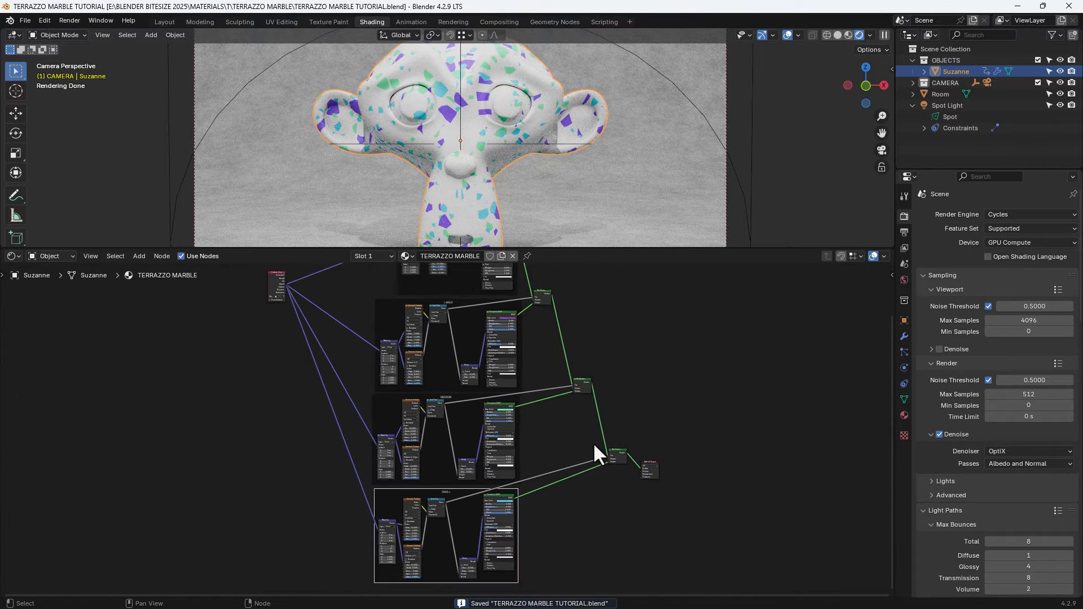
{"action": "key", "text": "Home"}
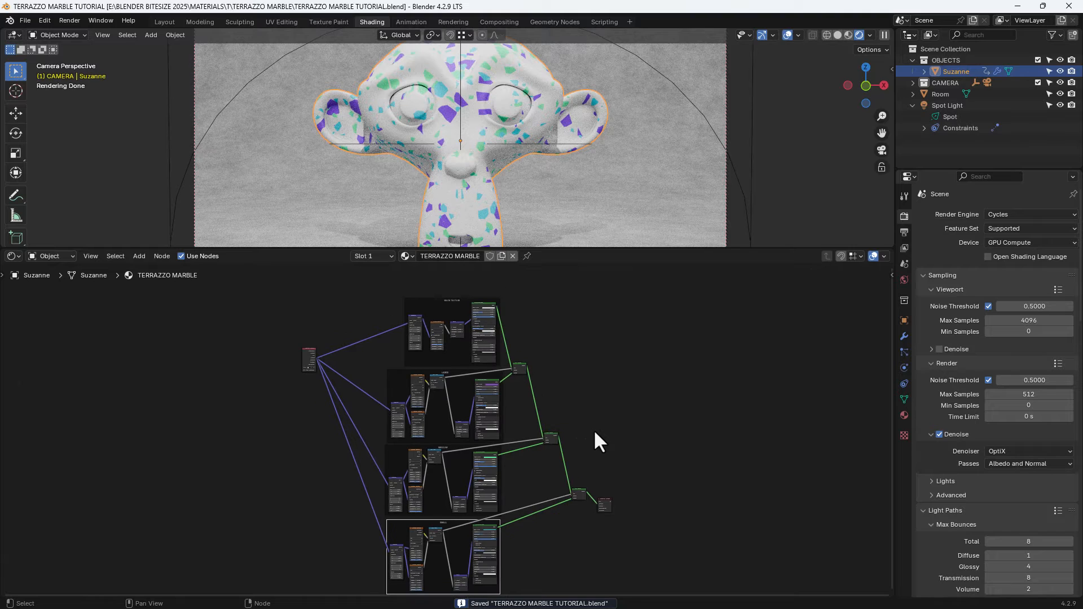
{"action": "middle_click_drag", "start_coordinate": [593, 429], "coordinate": [592, 402]}
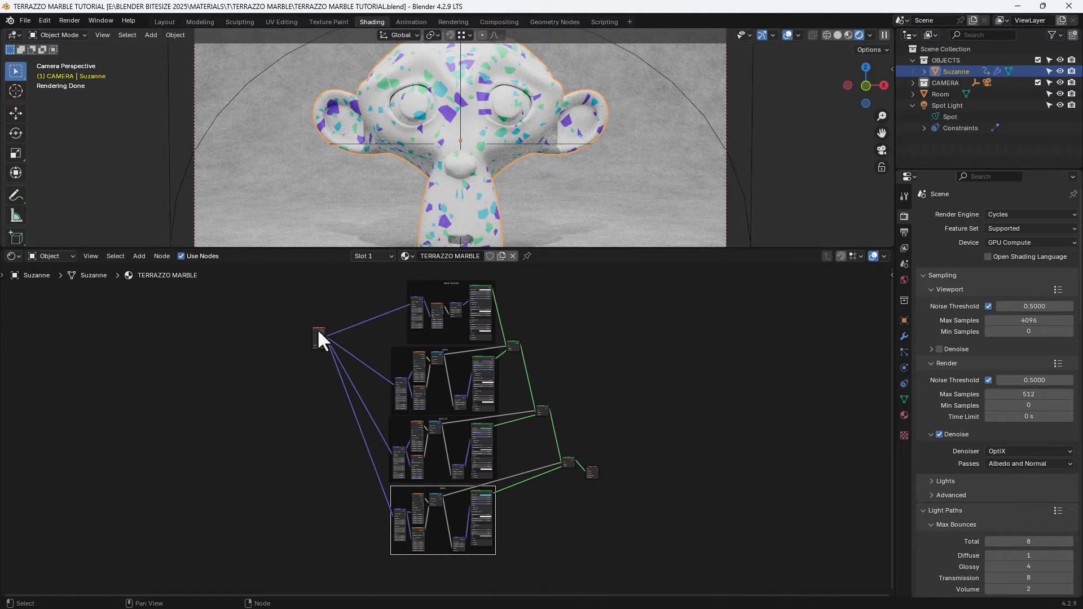
Move the Texture Coordinate, the last two Mix Shaders and the Material Output closer to the frames, and save the file
{"action": "left_click_drag", "start_coordinate": [318, 332], "coordinate": [374, 340]}
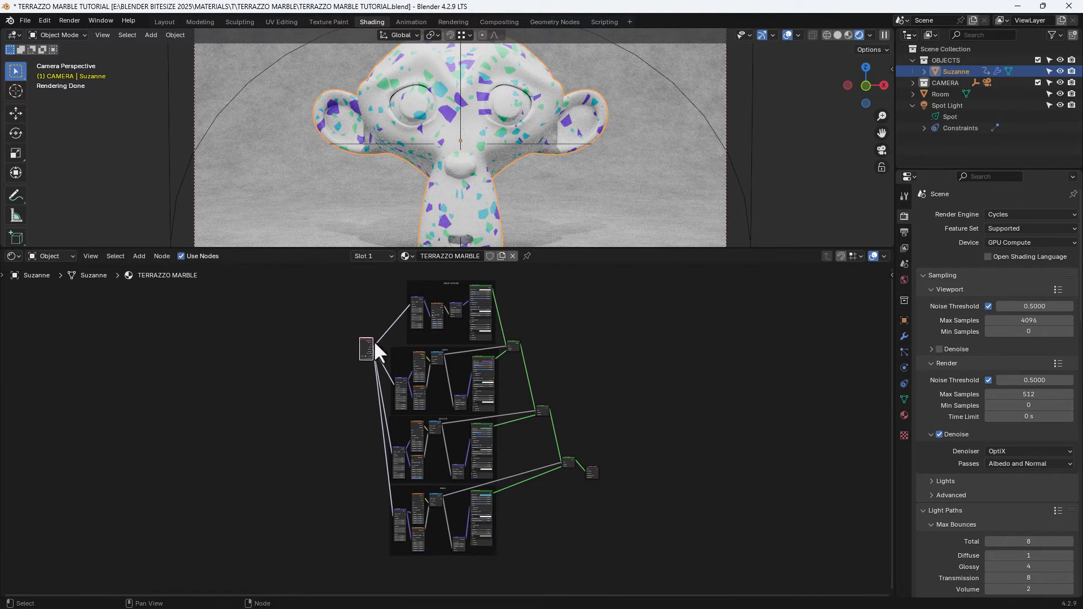
{"action": "left_click", "coordinate": [628, 436]}
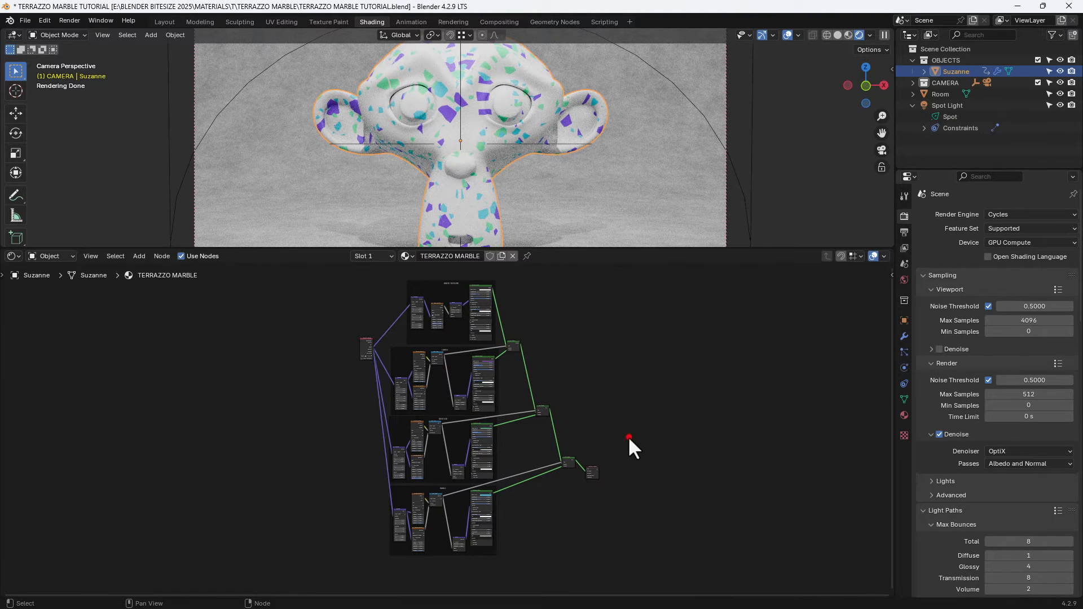
{"action": "left_click", "coordinate": [542, 407]}
{"action": "left_click", "coordinate": [568, 458]}
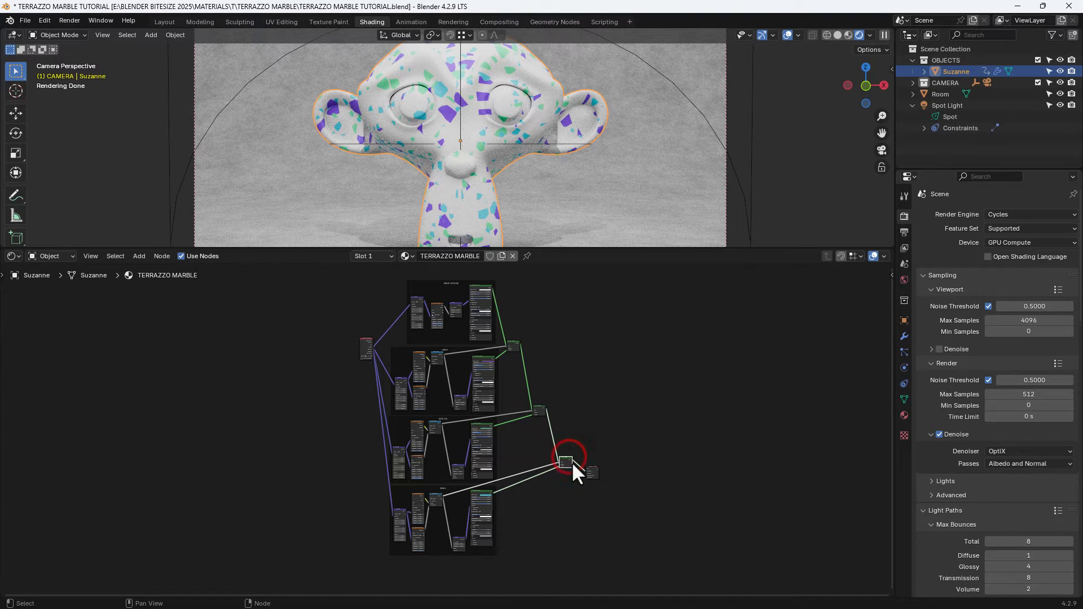
{"action": "left_click_drag", "start_coordinate": [592, 468], "coordinate": [584, 458]}
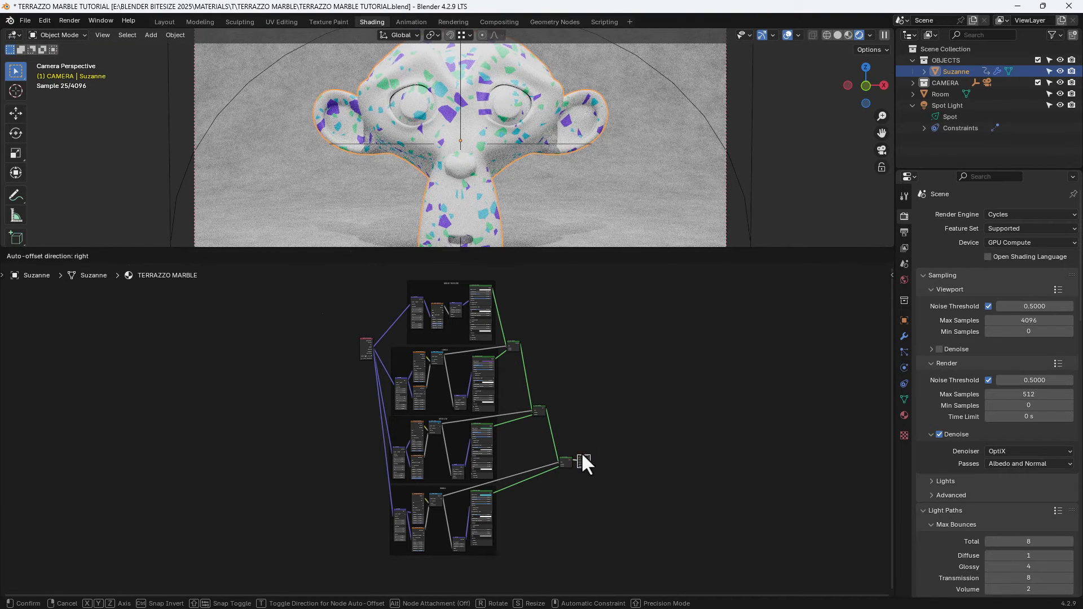
{"action": "left_click", "coordinate": [646, 456]}
{"action": "key", "text": "ctrl+s"}
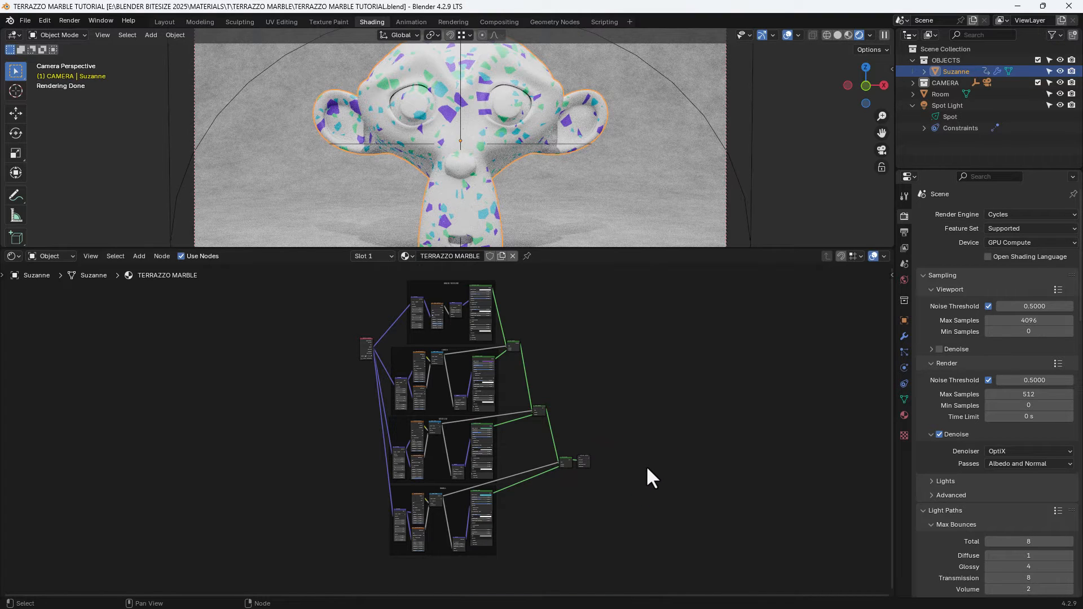
Combine all nodes and frames except the Material Output into one node group
{"action": "left_click_drag", "start_coordinate": [325, 280], "coordinate": [565, 561]}
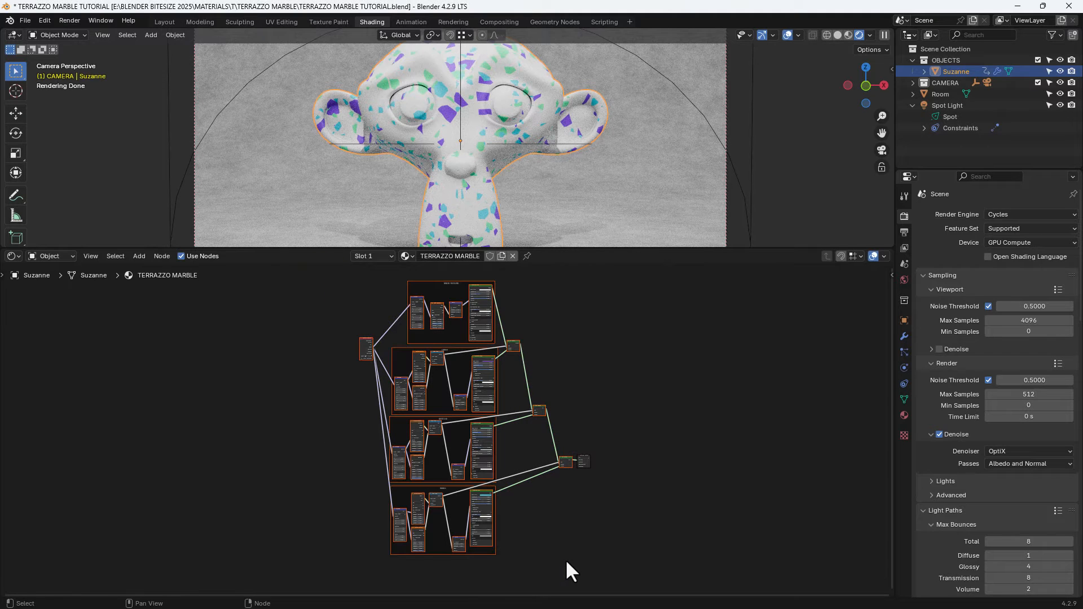
{"action": "key", "text": "ctrl+g"}
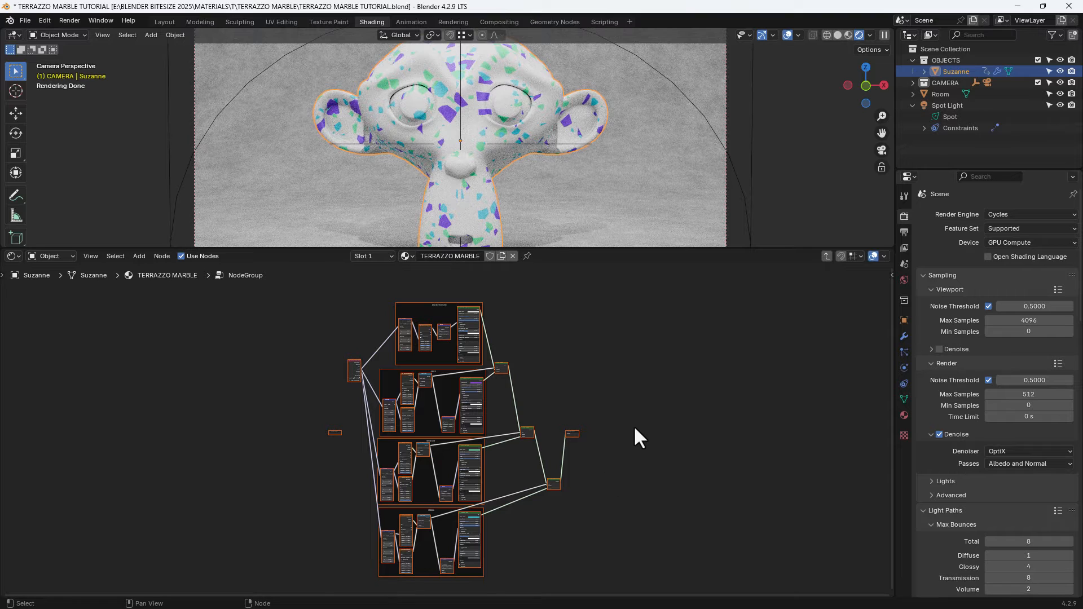
Move the Group Output node down beside the last Mix Shader inside the node group
{"action": "scroll", "coordinate": [634, 425], "scroll_direction": "up", "scroll_amount": 5}
{"action": "left_click", "coordinate": [655, 395]}
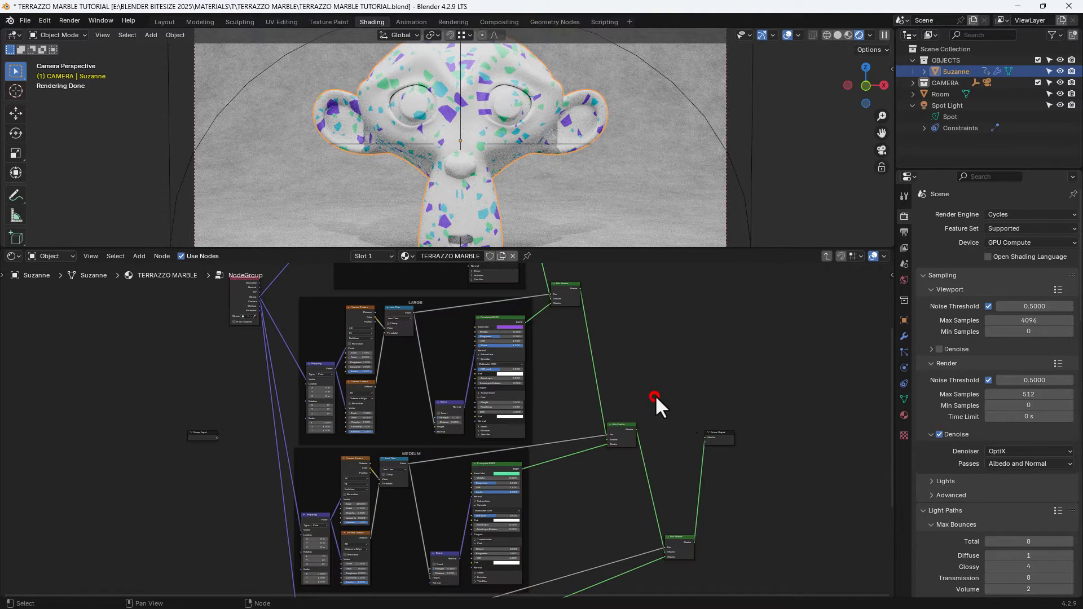
{"action": "left_click_drag", "start_coordinate": [713, 437], "coordinate": [718, 539]}
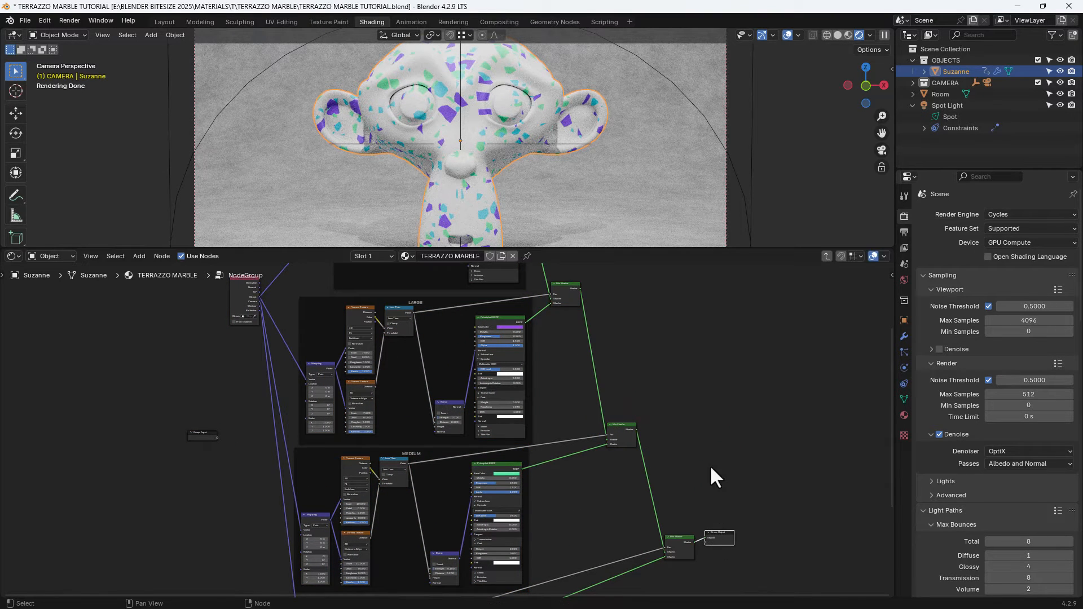
{"action": "left_click", "coordinate": [710, 465]}
Leave the node group and place the Material Output just beside the group node
{"action": "left_click", "coordinate": [828, 256]}
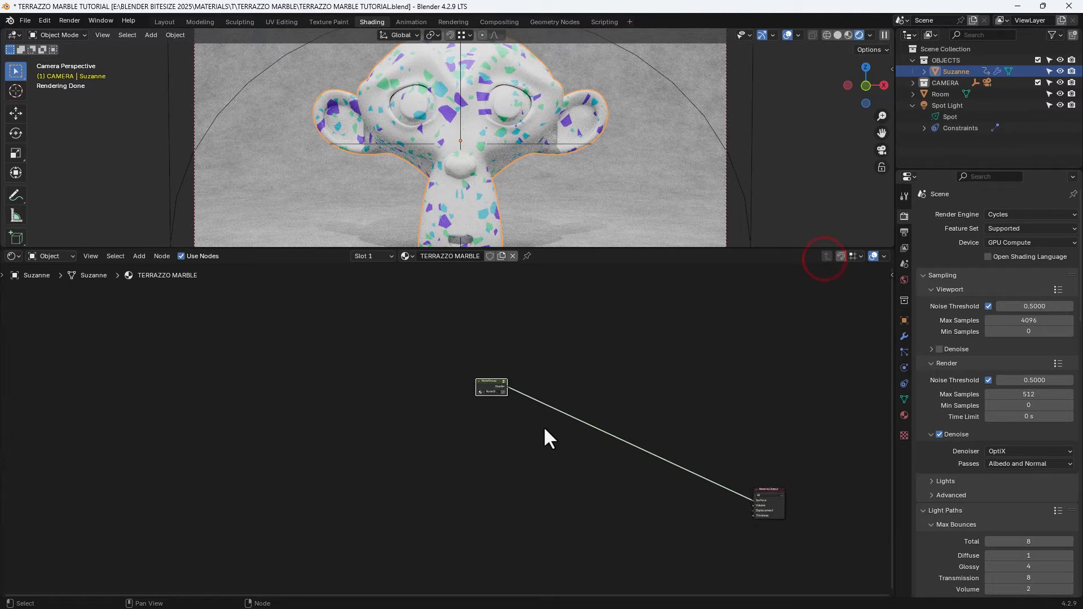
{"action": "scroll", "coordinate": [544, 426], "scroll_direction": "up", "scroll_amount": 5}
{"action": "scroll", "coordinate": [544, 427], "scroll_direction": "down", "scroll_amount": 5}
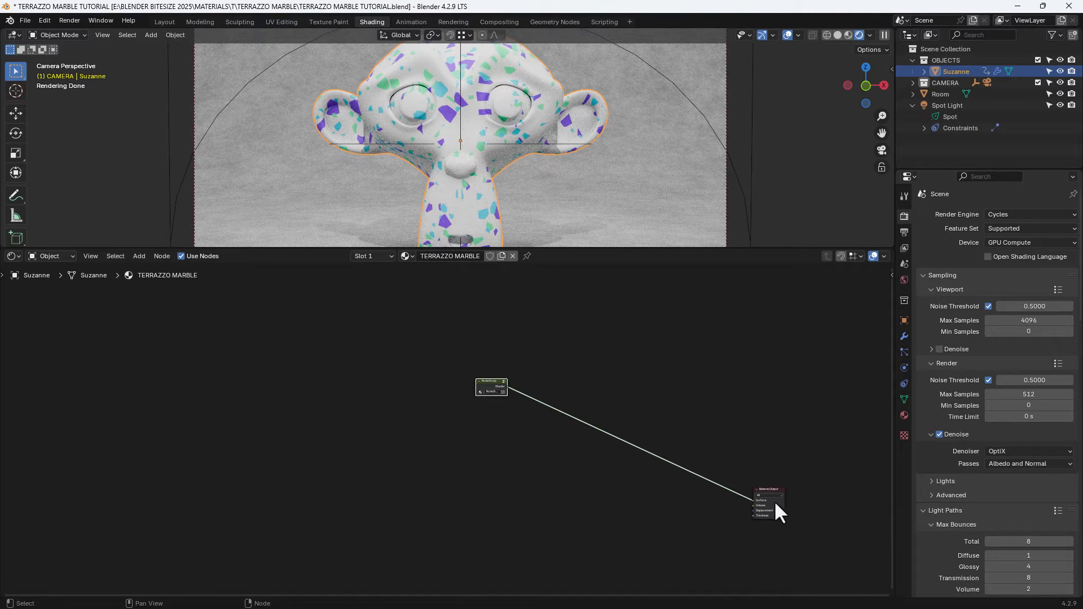
{"action": "left_click_drag", "start_coordinate": [770, 490], "coordinate": [533, 374]}
{"action": "scroll", "coordinate": [534, 402], "scroll_direction": "up", "scroll_amount": 9}
{"action": "middle_click_drag", "start_coordinate": [534, 401], "coordinate": [475, 485]}
{"action": "scroll", "coordinate": [508, 481], "scroll_direction": "up", "scroll_amount": 2}
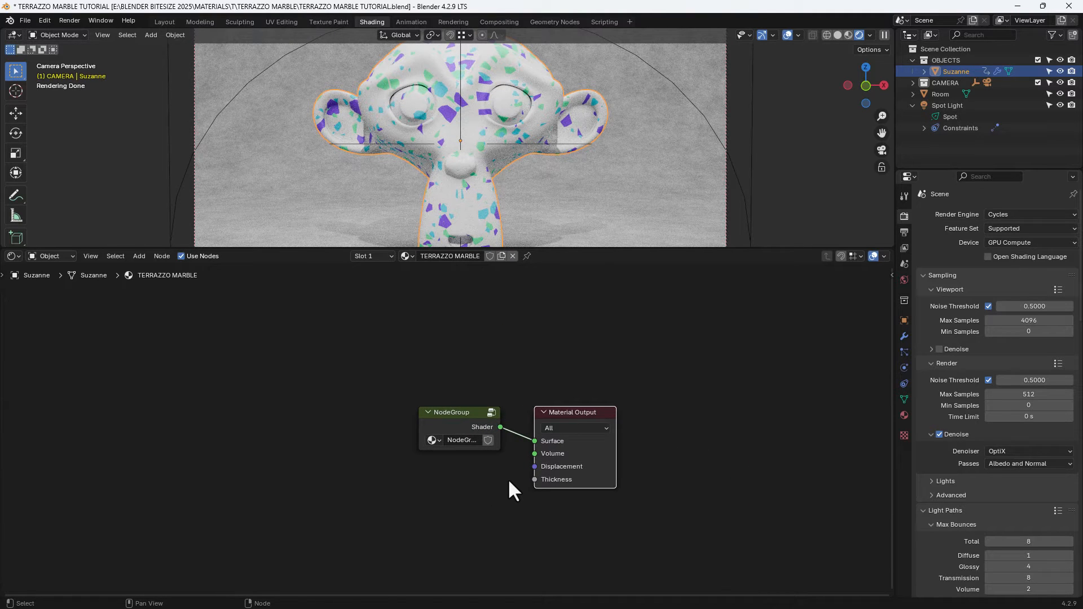
Give the group node the name and label TERRAZZO MARBLE
{"action": "key", "text": "n"}
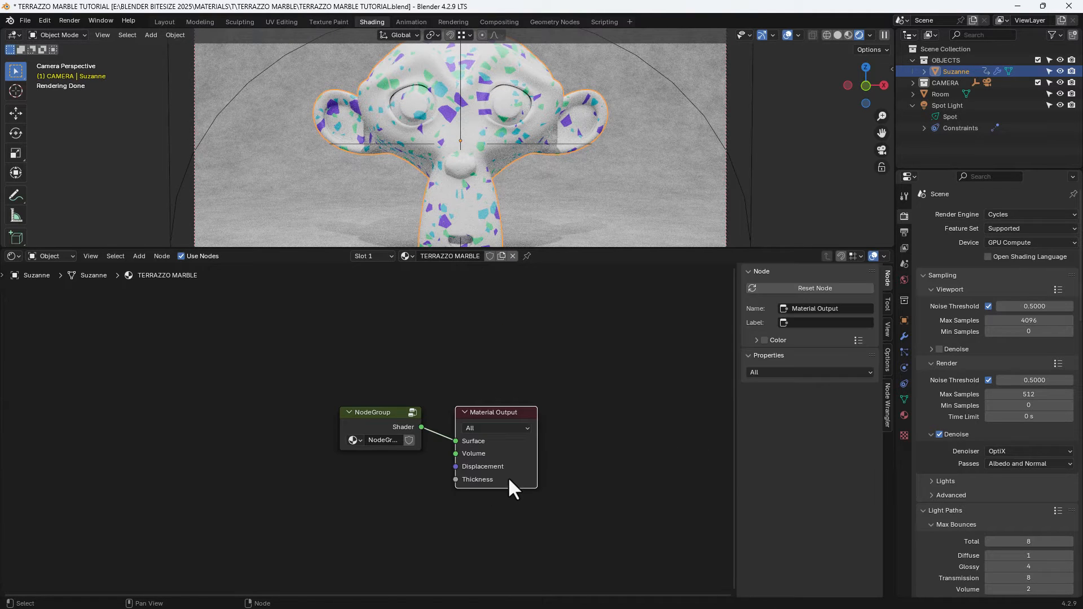
{"action": "left_click", "coordinate": [368, 415]}
{"action": "left_click", "coordinate": [804, 289]}
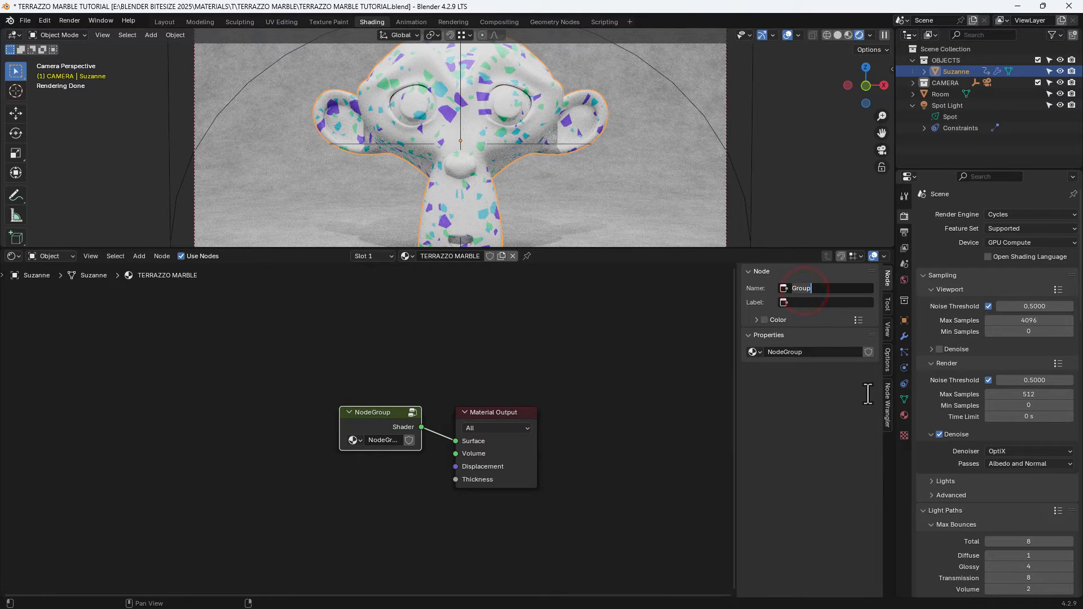
{"action": "type", "text": "TERRAZZO MARBLE"}
{"action": "key", "text": "ctrl+a"}
{"action": "key", "text": "ctrl+c"}
{"action": "key", "text": "Tab"}
{"action": "key", "text": "ctrl+v"}
{"action": "key", "text": "Return"}
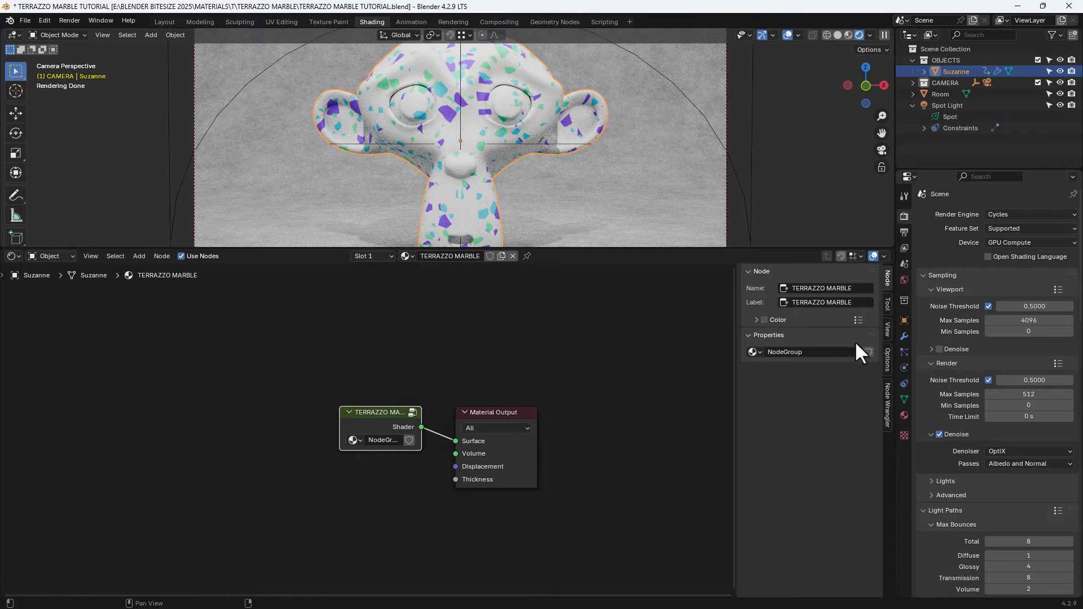
Rename the node group data-block as TERRAZZO MARBLE, widen the group node to fit its title, and save the file
{"action": "left_click", "coordinate": [829, 352]}
{"action": "key", "text": "ctrl+v"}
{"action": "key", "text": "Return"}
{"action": "left_click_drag", "start_coordinate": [340, 429], "coordinate": [257, 434]}
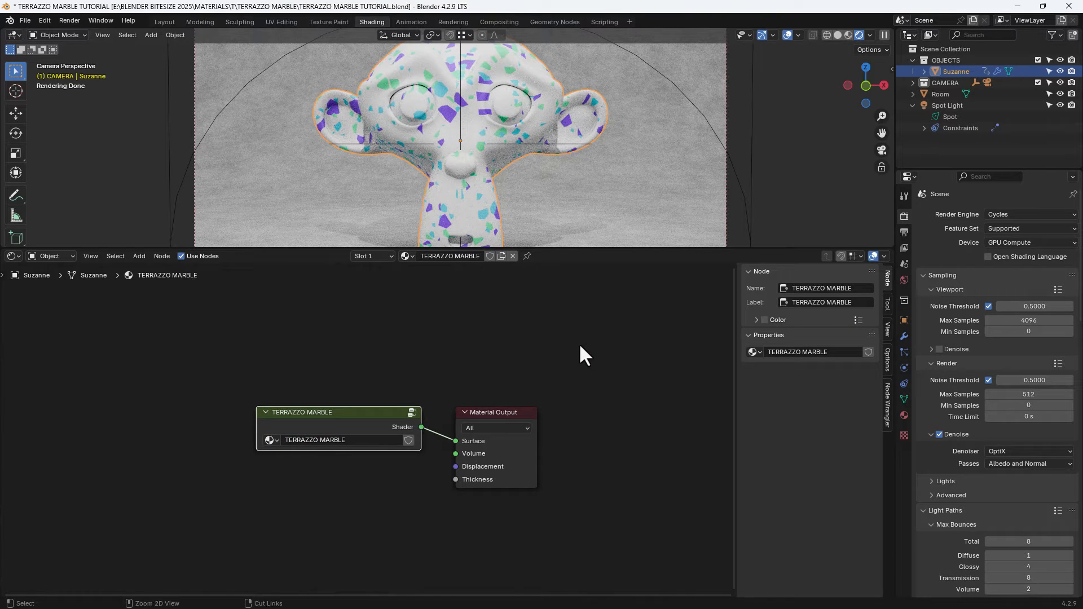
{"action": "key", "text": "ctrl+s"}
Enter the TERRAZZO MARBLE group and lower the Bump, Noise Texture and Mapping nodes within the MAIN TEXTURE frame
{"action": "key", "text": "Tab"}
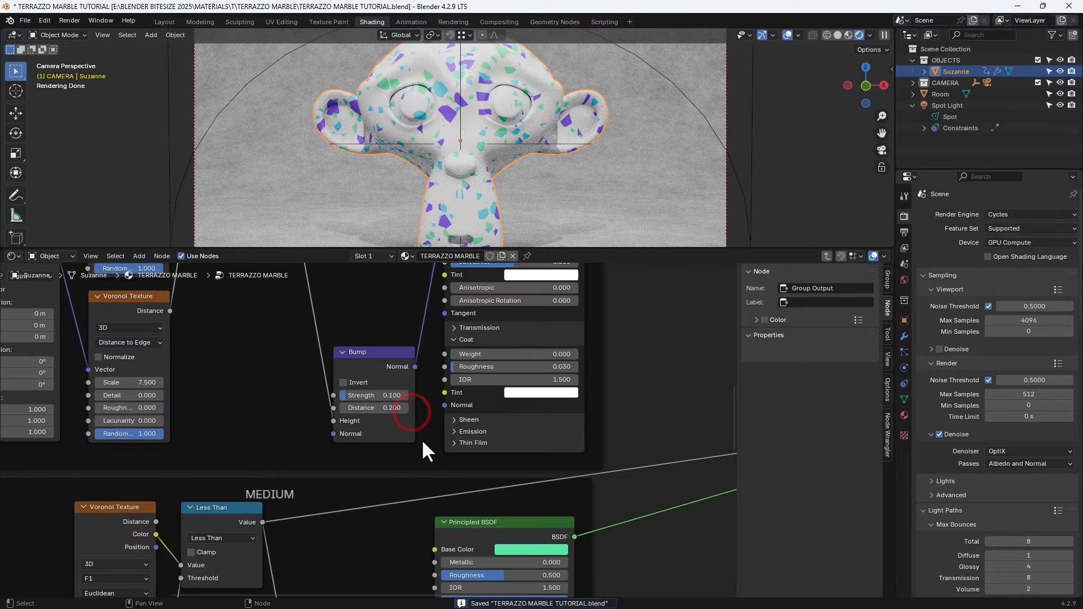
{"action": "scroll", "coordinate": [422, 439], "scroll_direction": "down", "scroll_amount": 3}
{"action": "middle_click_drag", "start_coordinate": [418, 430], "coordinate": [530, 435]}
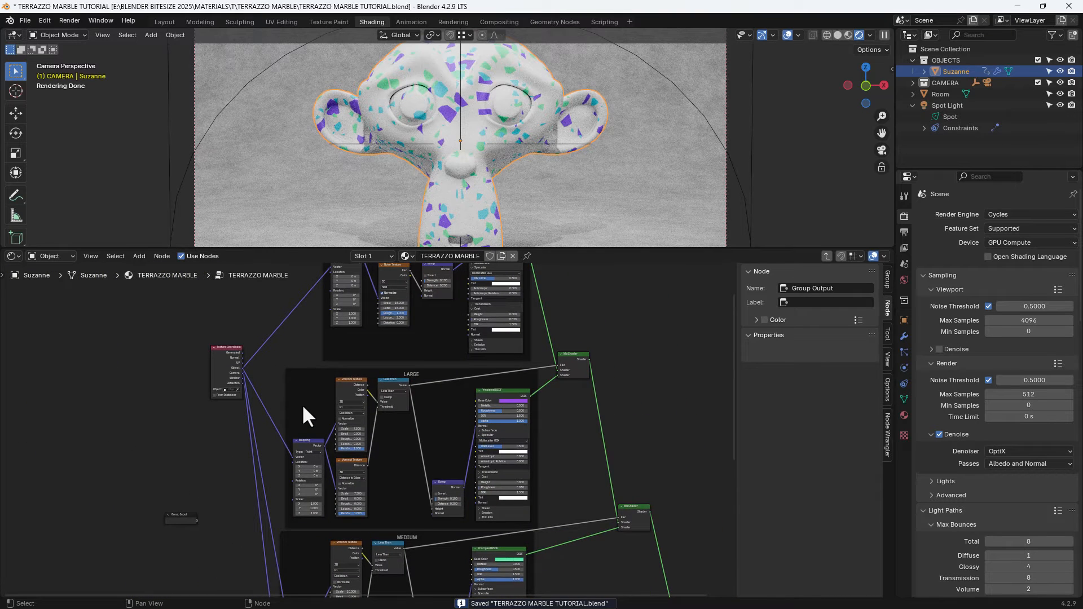
{"action": "scroll", "coordinate": [303, 405], "scroll_direction": "down", "scroll_amount": 2}
{"action": "middle_click_drag", "start_coordinate": [303, 404], "coordinate": [333, 438]}
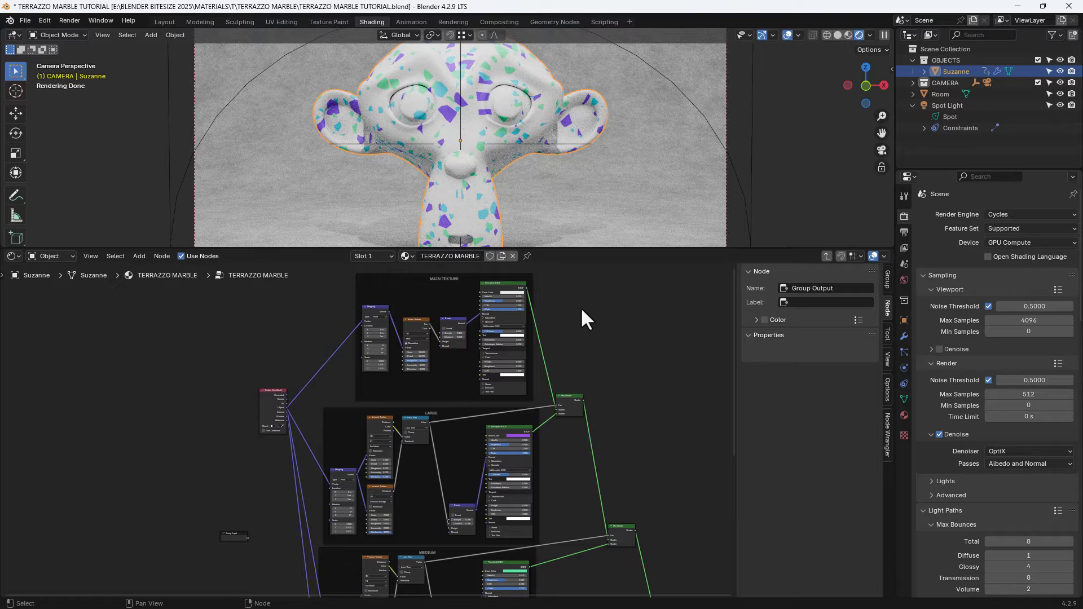
{"action": "middle_click_drag", "start_coordinate": [577, 307], "coordinate": [428, 488]}
{"action": "scroll", "coordinate": [411, 380], "scroll_direction": "up", "scroll_amount": 8}
{"action": "left_click_drag", "start_coordinate": [416, 411], "coordinate": [414, 496]}
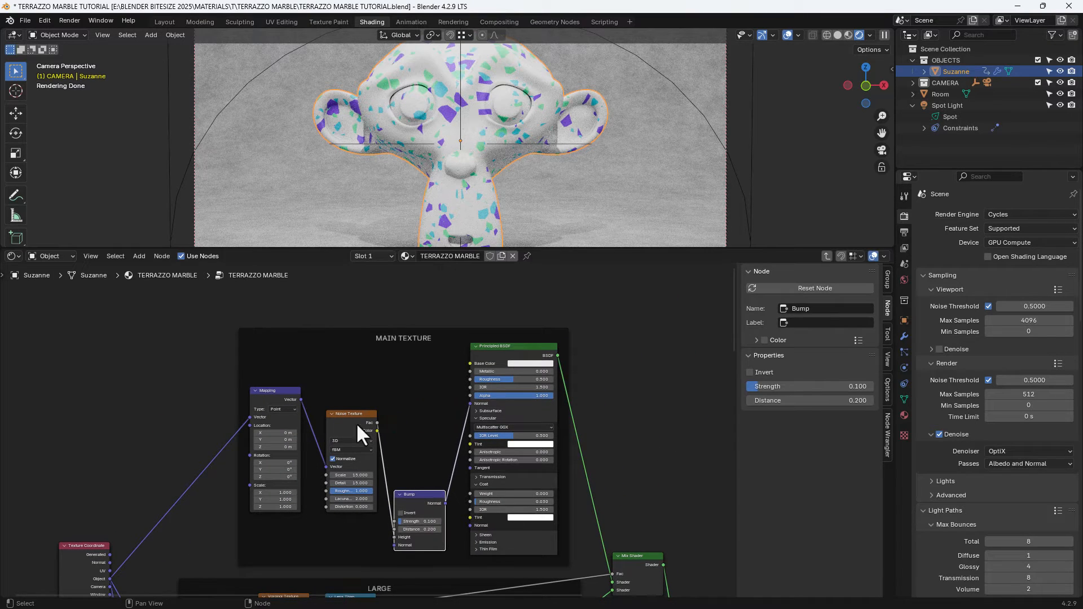
{"action": "left_click_drag", "start_coordinate": [344, 412], "coordinate": [344, 448]}
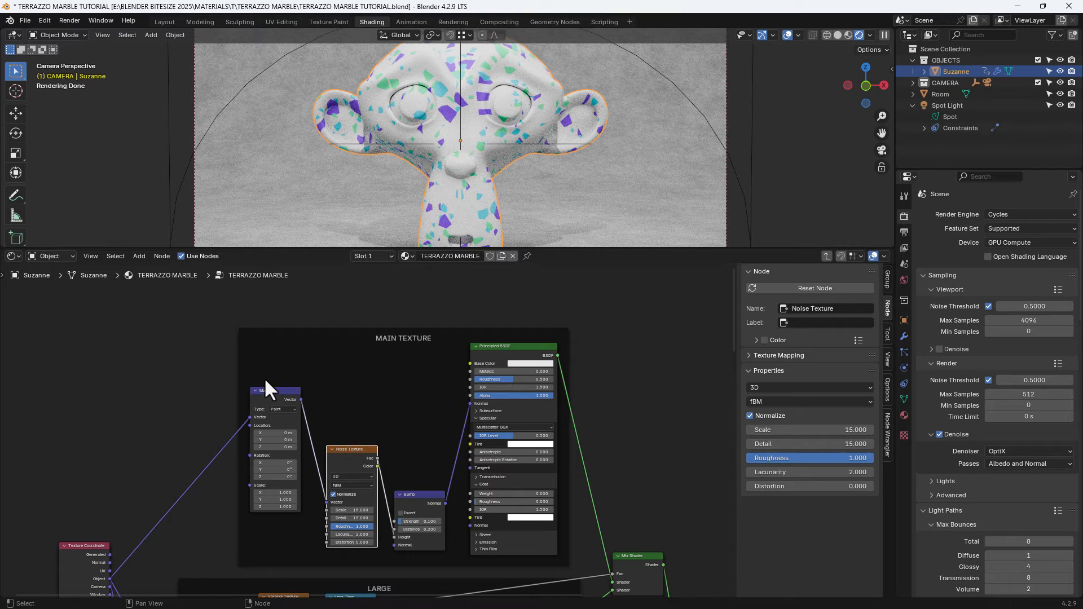
{"action": "left_click_drag", "start_coordinate": [273, 390], "coordinate": [283, 418]}
{"action": "left_click_drag", "start_coordinate": [284, 429], "coordinate": [284, 429]}
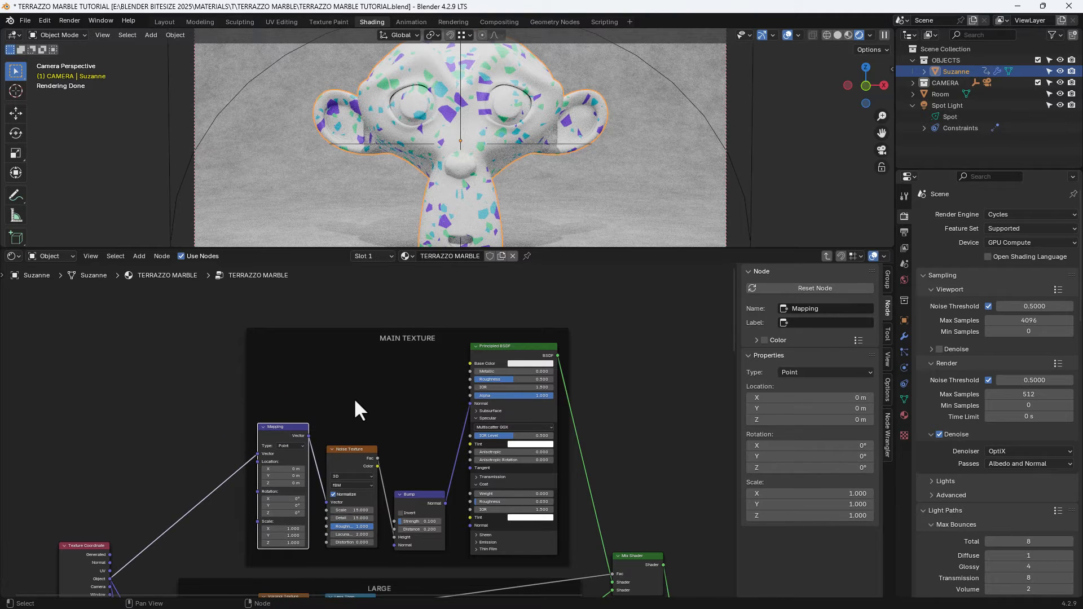
Add a Group Input node at the top of the MAIN TEXTURE frame and connect it to the Principled BSDF's Base Color
{"action": "left_click", "coordinate": [356, 400]}
{"action": "key", "text": "shift+a"}
{"action": "left_click", "coordinate": [356, 400]}
{"action": "type", "text": "group"}
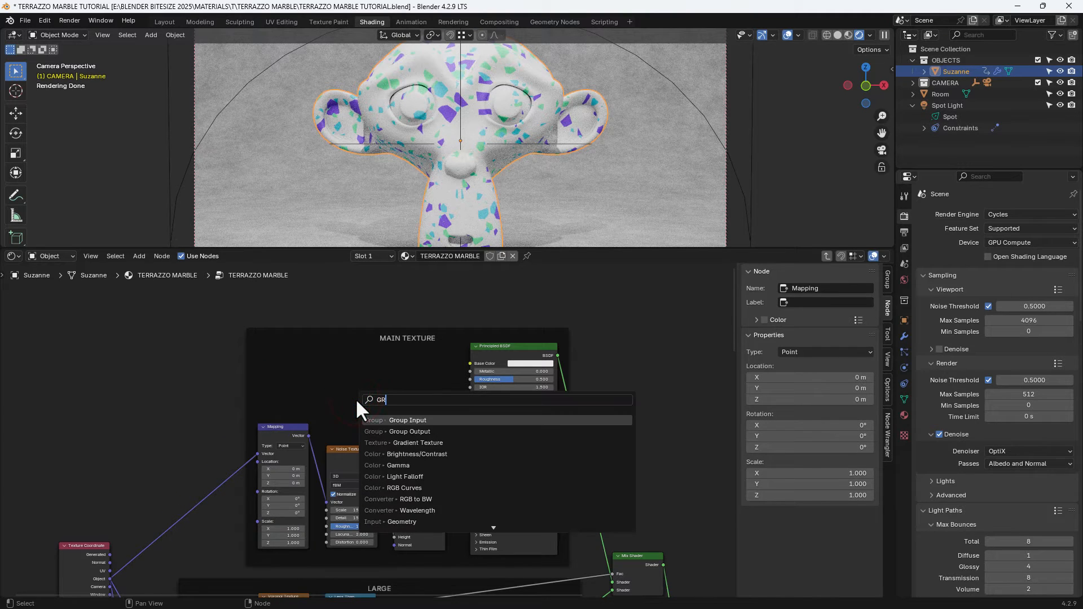
{"action": "left_click", "coordinate": [381, 416]}
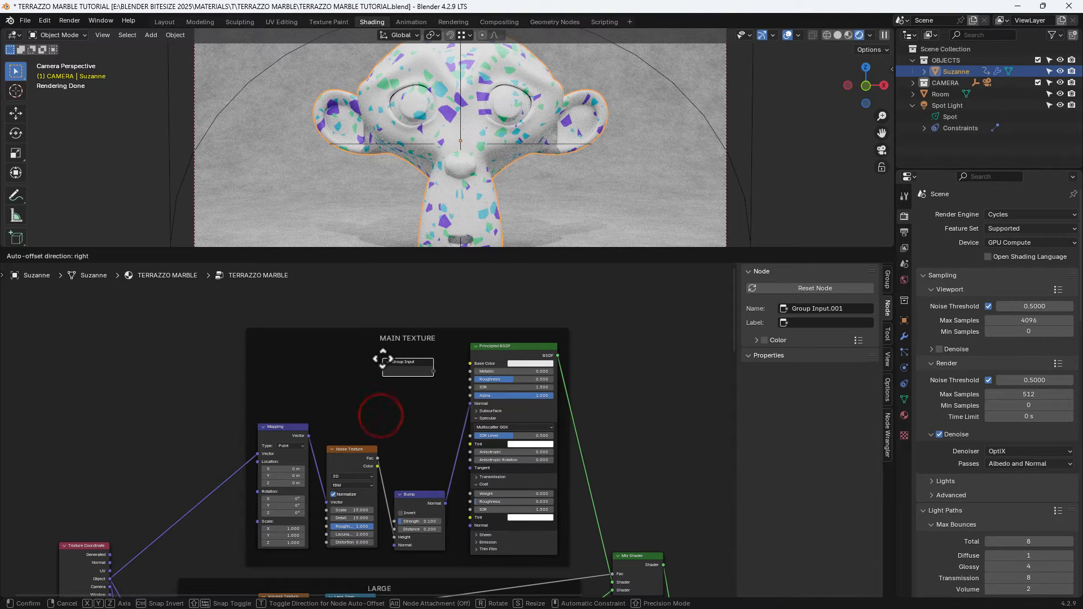
{"action": "left_click", "coordinate": [386, 350]}
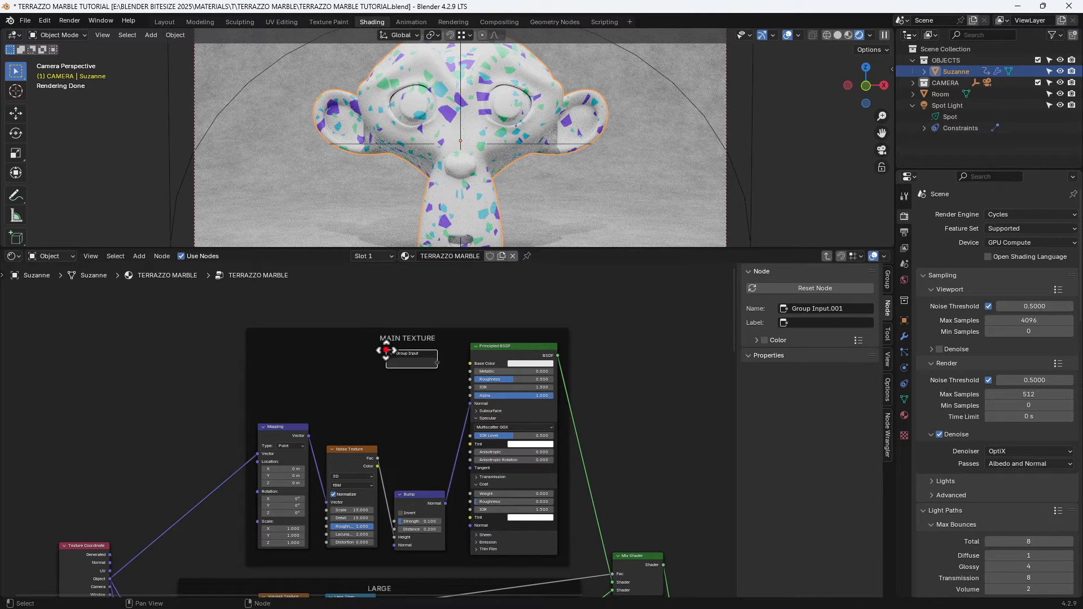
{"action": "left_click_drag", "start_coordinate": [437, 363], "coordinate": [461, 365]}
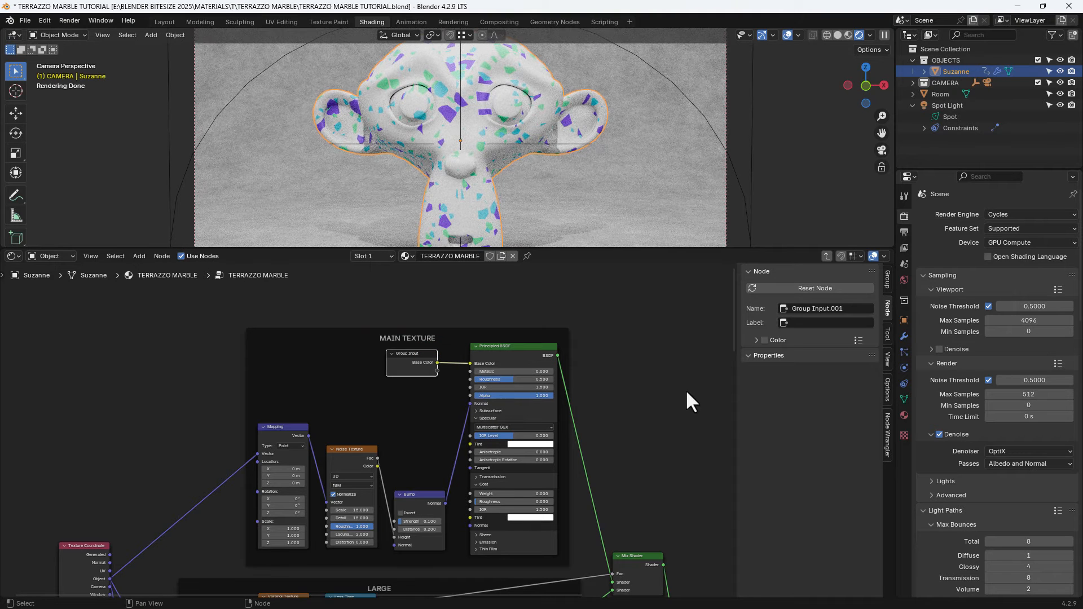
Expose the main Principled BSDF's Roughness, Specular IOR Level, Coat Weight and Coat Roughness through the Group Input, and nudge that node into place
{"action": "left_click", "coordinate": [887, 282]}
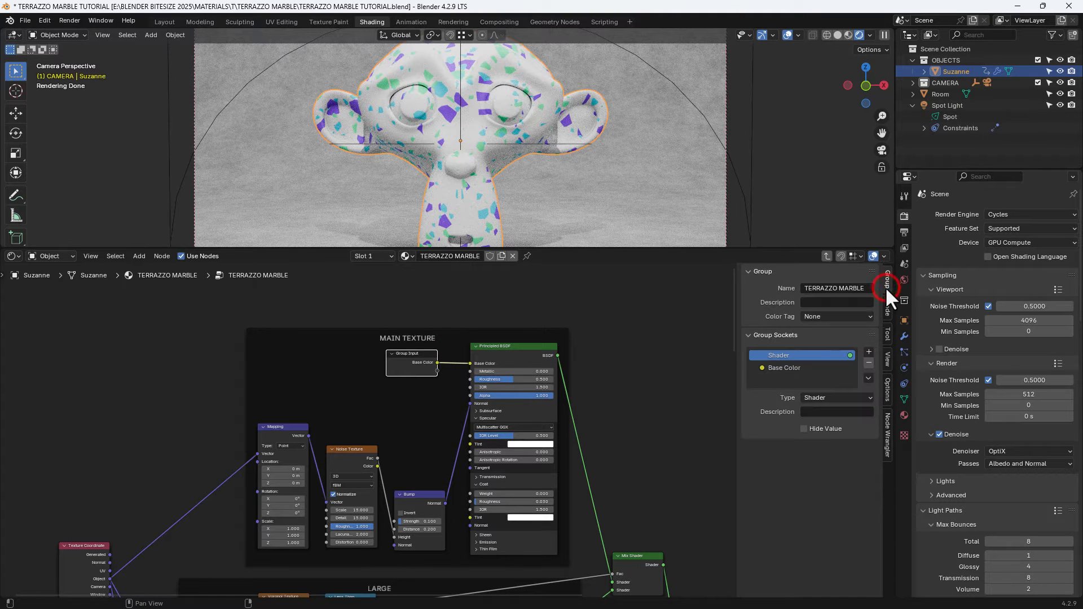
{"action": "left_click", "coordinate": [792, 368]}
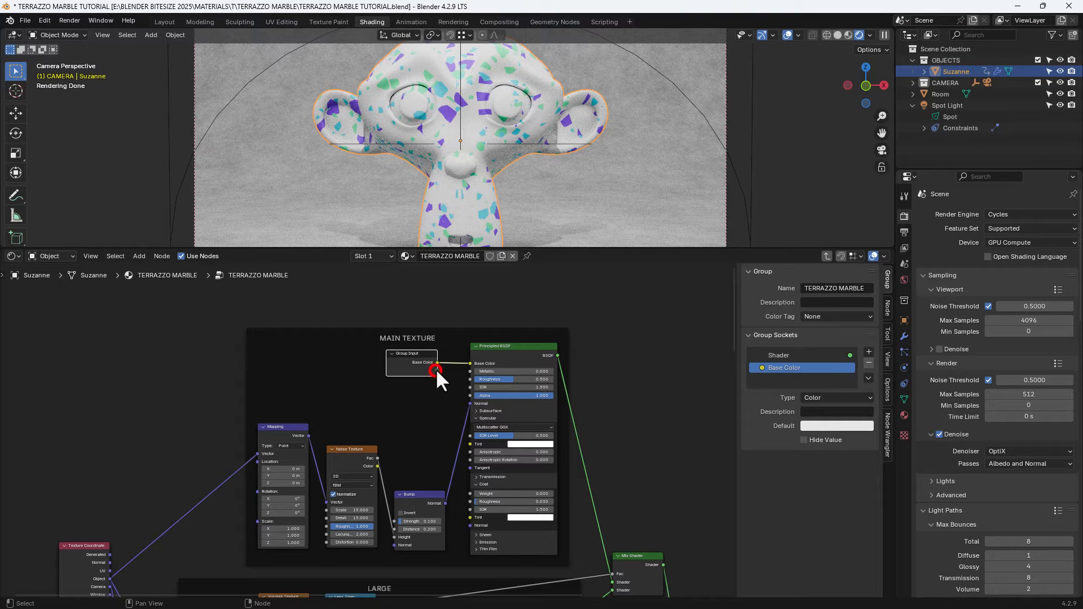
{"action": "left_click_drag", "start_coordinate": [437, 371], "coordinate": [465, 377]}
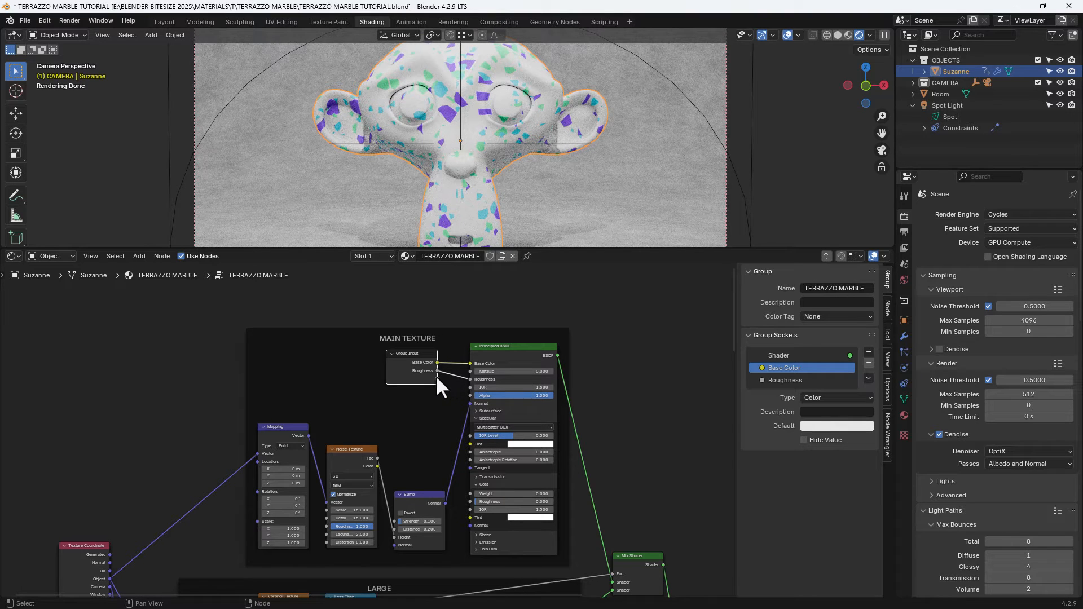
{"action": "left_click_drag", "start_coordinate": [437, 379], "coordinate": [464, 431]}
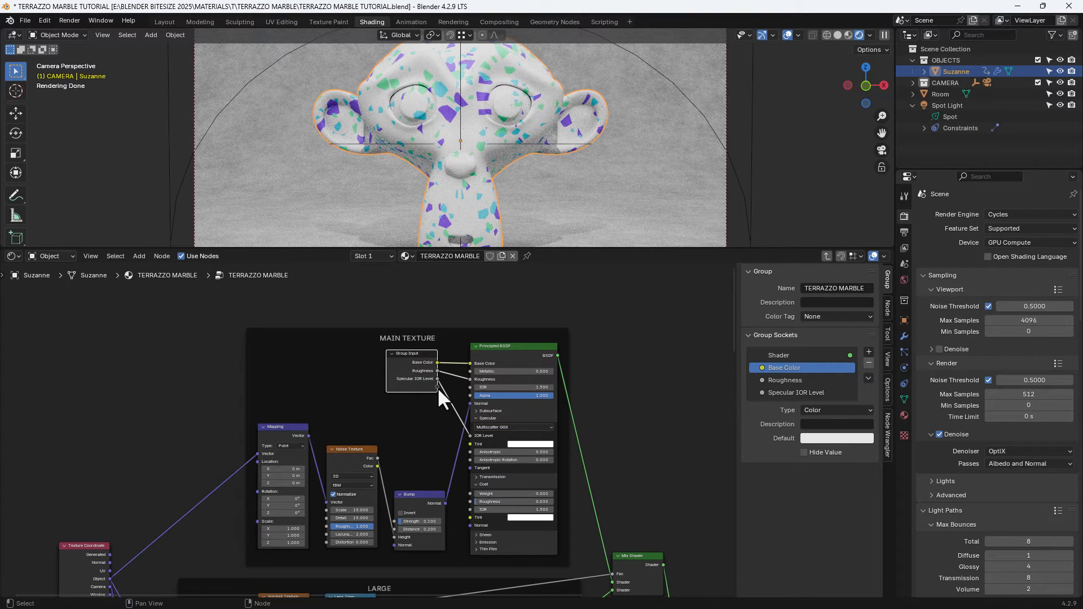
{"action": "left_click_drag", "start_coordinate": [436, 386], "coordinate": [462, 489]}
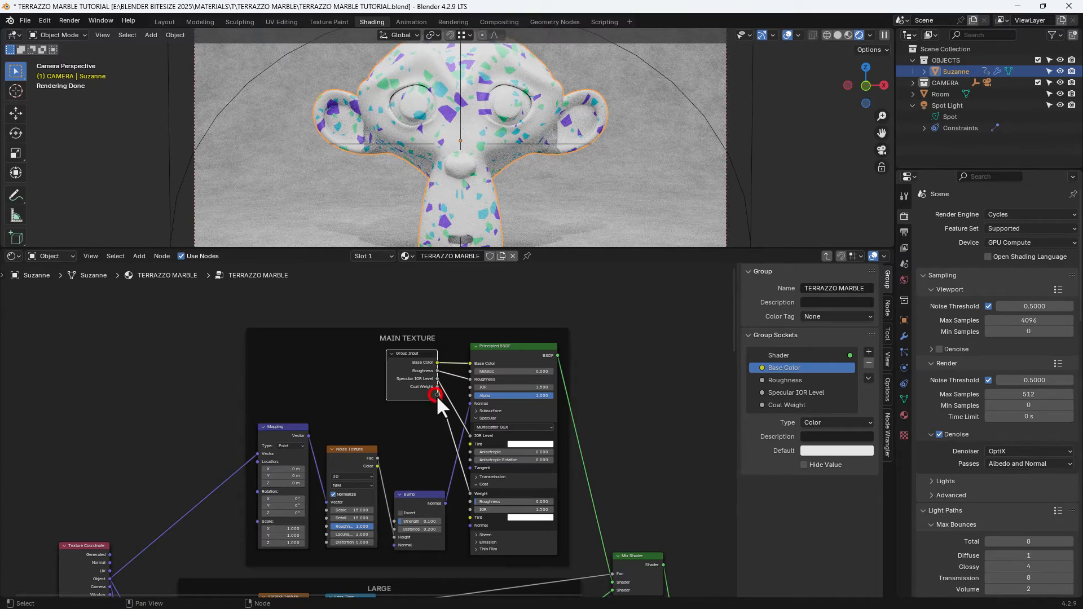
{"action": "left_click_drag", "start_coordinate": [436, 395], "coordinate": [463, 499]}
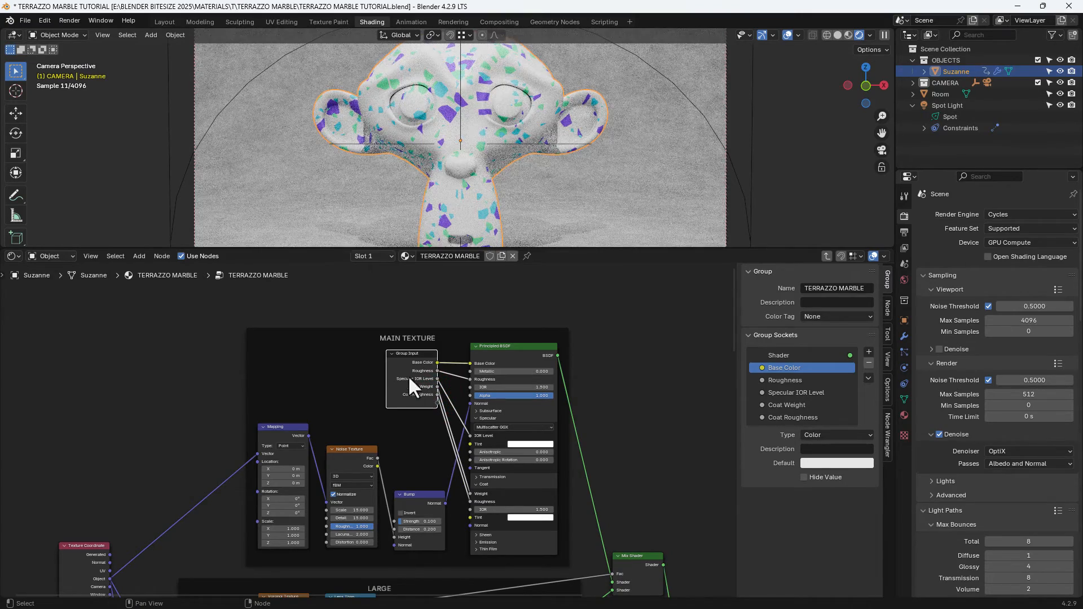
{"action": "left_click_drag", "start_coordinate": [407, 357], "coordinate": [416, 365]}
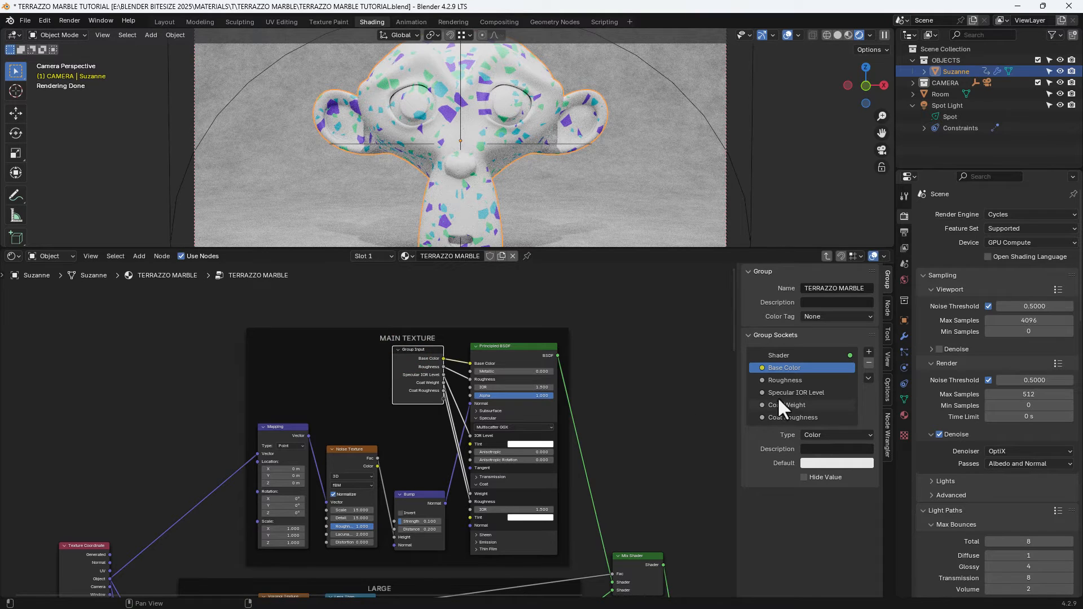
Add a panel named MAIN TEXTURE to the group sockets
{"action": "left_click", "coordinate": [869, 353]}
{"action": "left_click", "coordinate": [876, 390]}
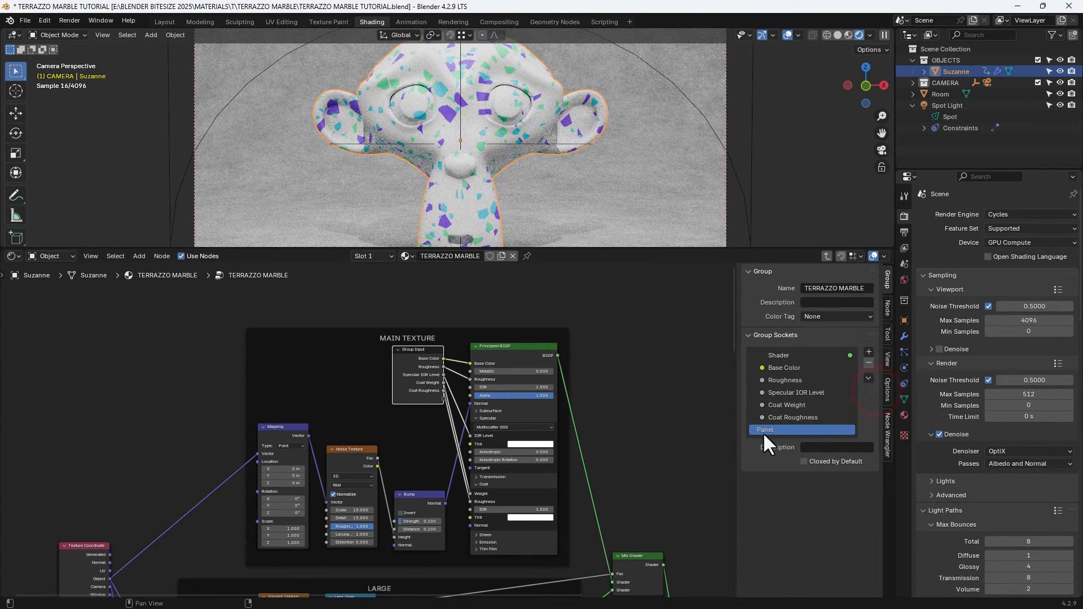
{"action": "double_click", "coordinate": [764, 430]}
{"action": "type", "text": "MA"}
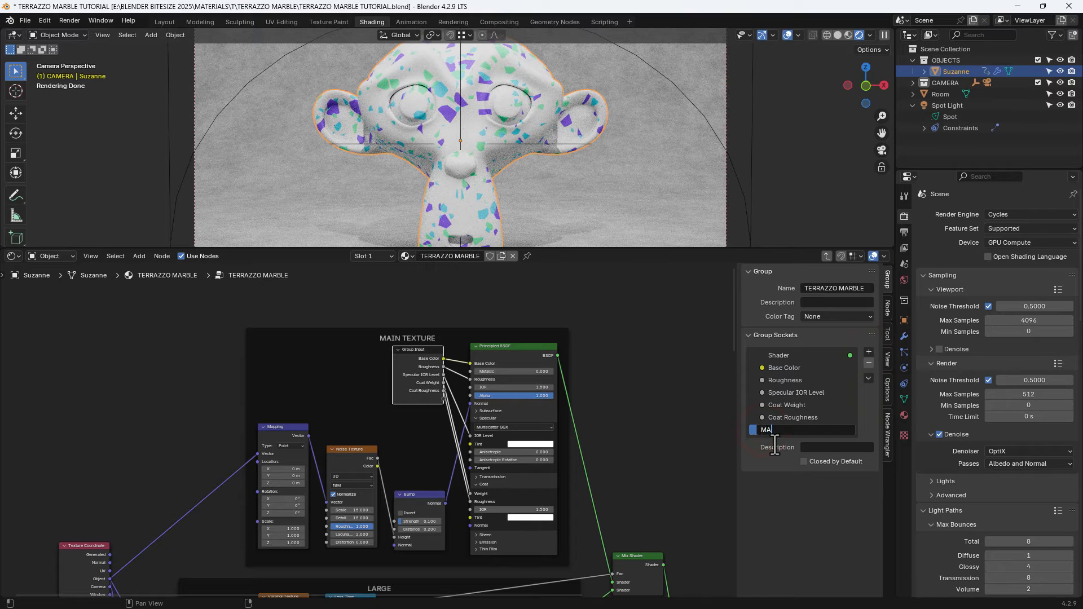
{"action": "type", "text": "IN TEXTURE"}
{"action": "key", "text": "Return"}
Move Base Color, Roughness, Specular IOR Level, Coat Weight and Coat Roughness into the MAIN TEXTURE panel in that order
{"action": "left_click", "coordinate": [788, 367]}
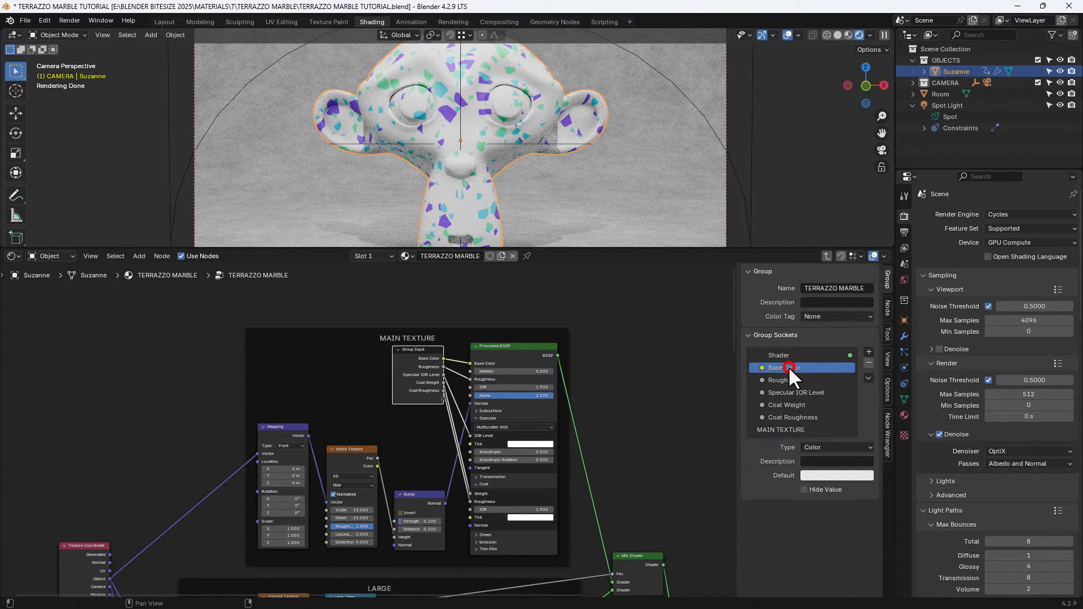
{"action": "left_click_drag", "start_coordinate": [789, 415], "coordinate": [789, 426]}
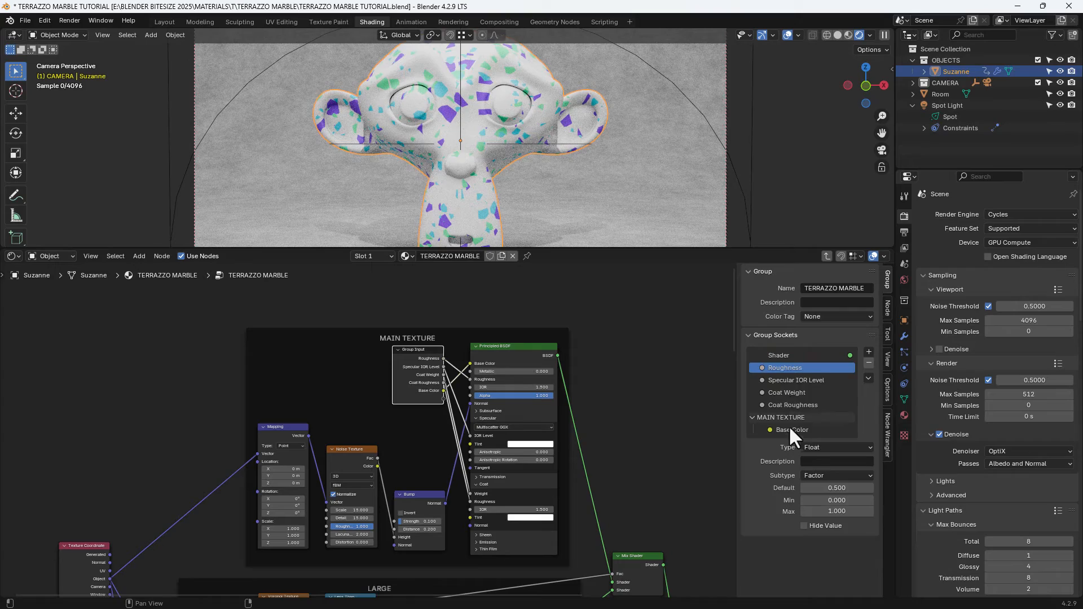
{"action": "left_click_drag", "start_coordinate": [789, 364], "coordinate": [791, 420]}
{"action": "left_click_drag", "start_coordinate": [791, 367], "coordinate": [794, 414]}
{"action": "left_click", "coordinate": [793, 429]}
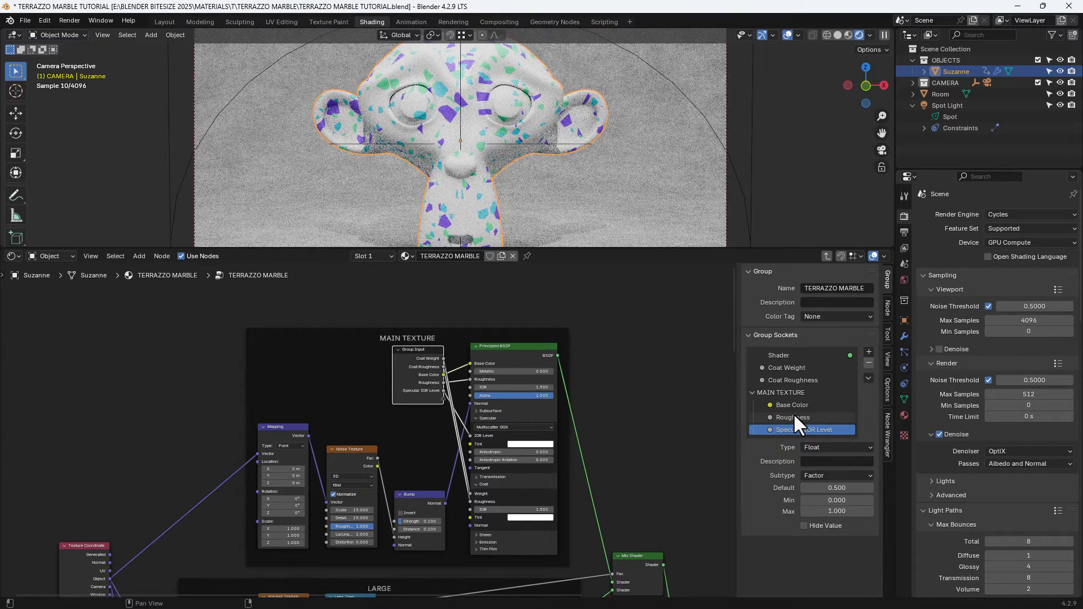
{"action": "left_click_drag", "start_coordinate": [791, 368], "coordinate": [795, 429]}
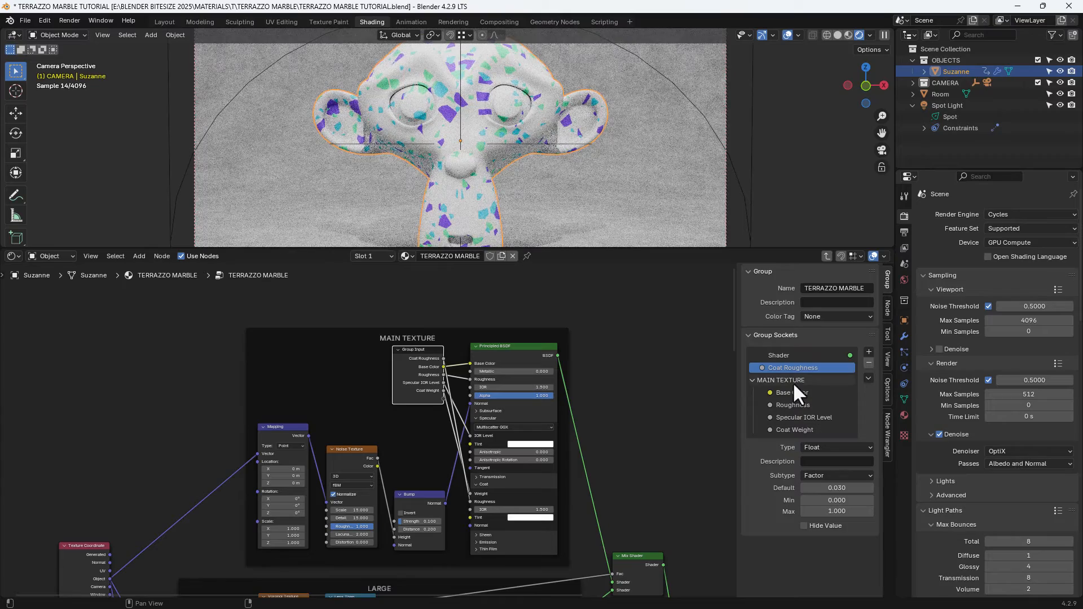
{"action": "left_click", "coordinate": [791, 368]}
{"action": "left_click_drag", "start_coordinate": [791, 369], "coordinate": [794, 429]}
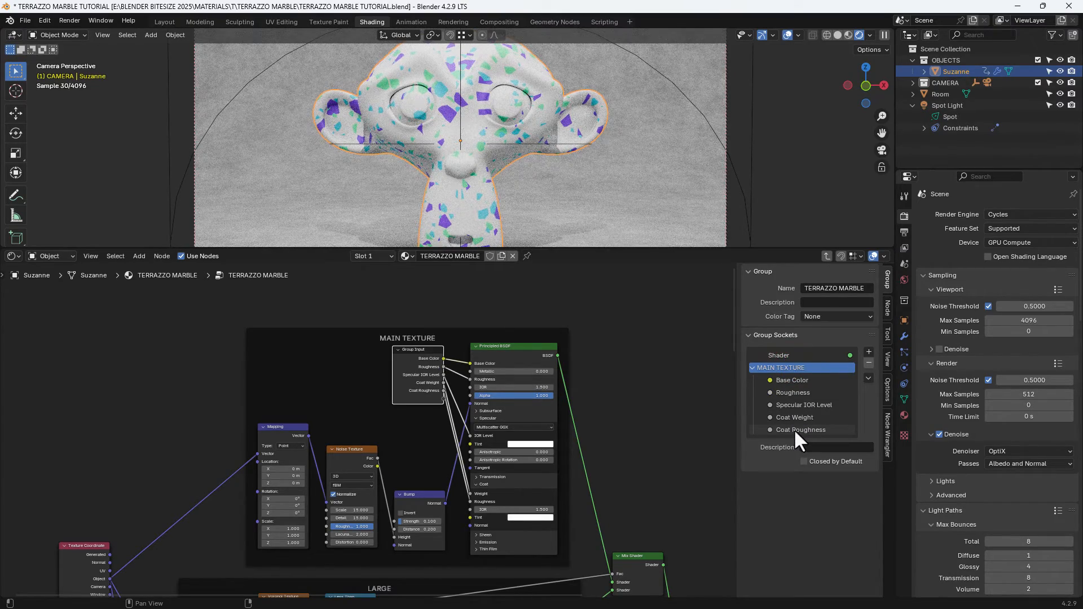
Save the file and leave the node group to show the group node with its exposed inputs
{"action": "key", "text": "ctrl+s"}
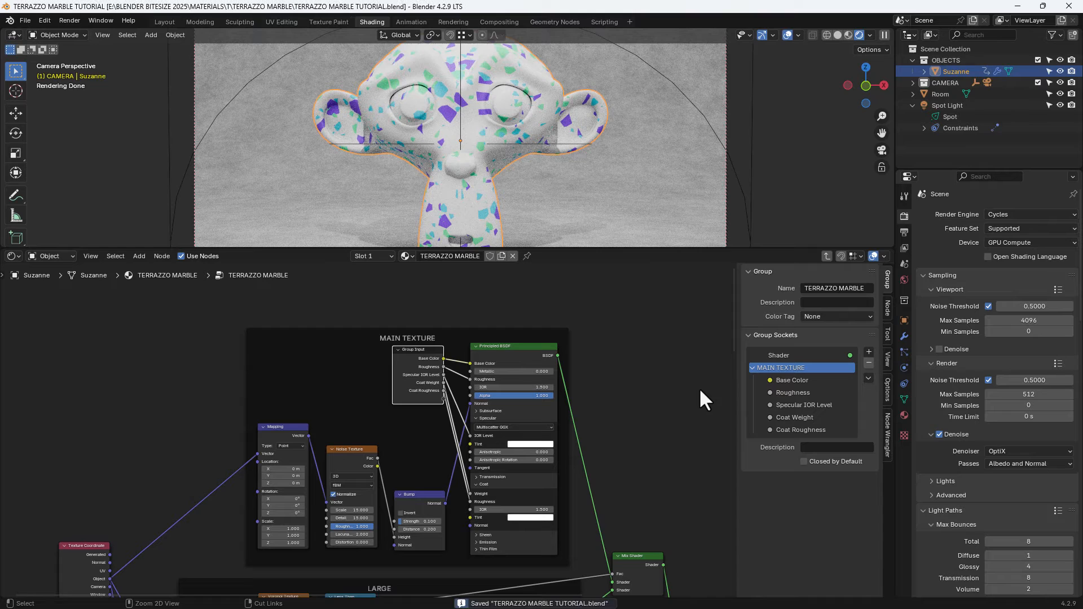
{"action": "left_click", "coordinate": [825, 256]}
{"action": "mouse_move", "coordinate": [383, 459]}
{"action": "middle_mouse_down", "text": "ctrl"}
{"action": "mouse_move", "coordinate": [389, 451]}
{"action": "mouse_move", "coordinate": [387, 461]}
{"action": "middle_mouse_up", "text": "ctrl"}
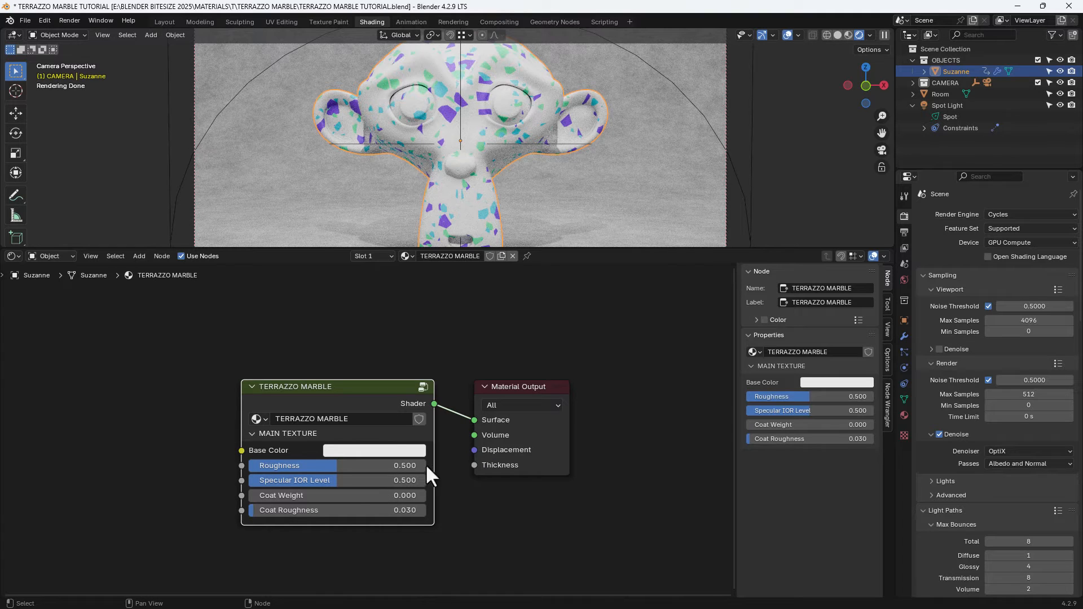
Open the TERRAZZO MARBLE node group for editing and go to the LARGE frame
{"action": "left_click", "coordinate": [423, 386]}
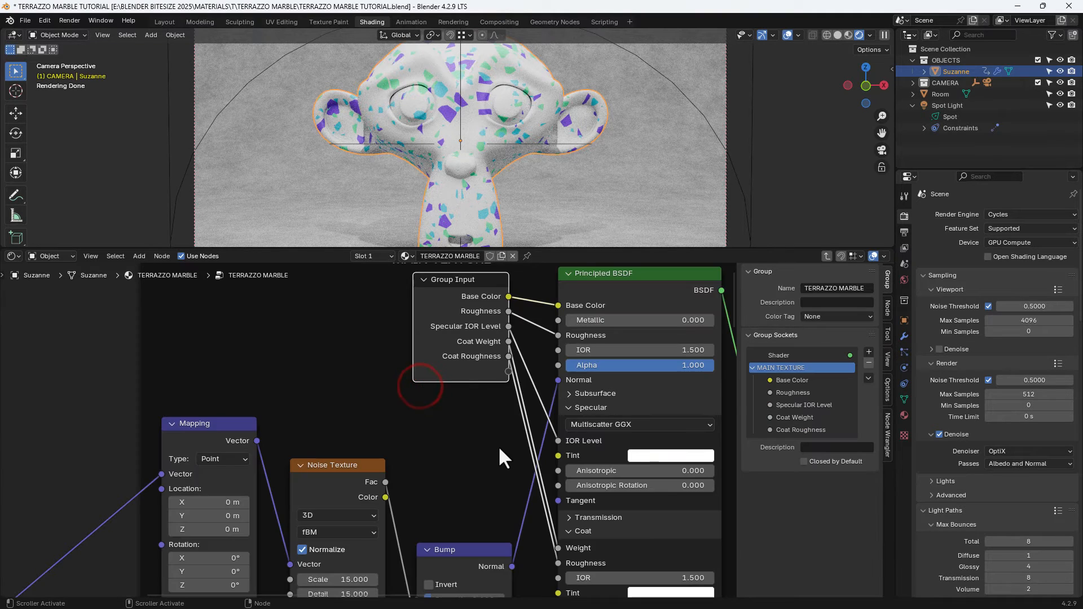
{"action": "scroll", "coordinate": [499, 446], "scroll_direction": "down", "scroll_amount": 2}
{"action": "middle_click_drag", "start_coordinate": [469, 453], "coordinate": [469, 440]}
{"action": "scroll", "coordinate": [470, 426], "scroll_direction": "down", "scroll_amount": 2}
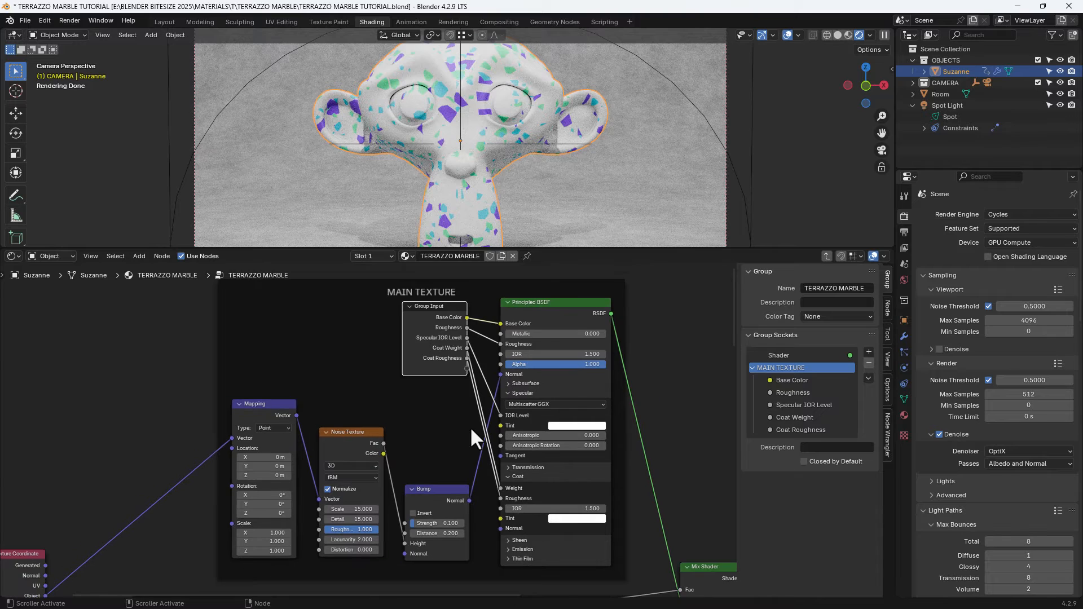
{"action": "scroll", "coordinate": [462, 494], "scroll_direction": "down", "scroll_amount": 3}
{"action": "middle_click_drag", "start_coordinate": [459, 467], "coordinate": [477, 333]}
{"action": "middle_click_drag", "start_coordinate": [476, 430], "coordinate": [515, 317]}
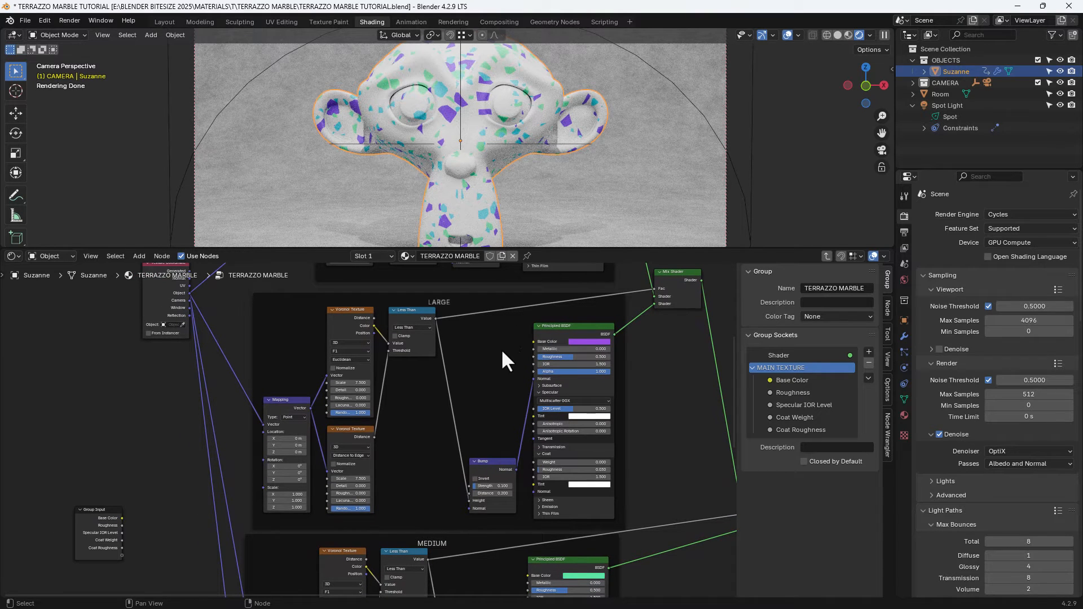
{"action": "key", "text": "shift+a"}
{"action": "type", "text": "o"}
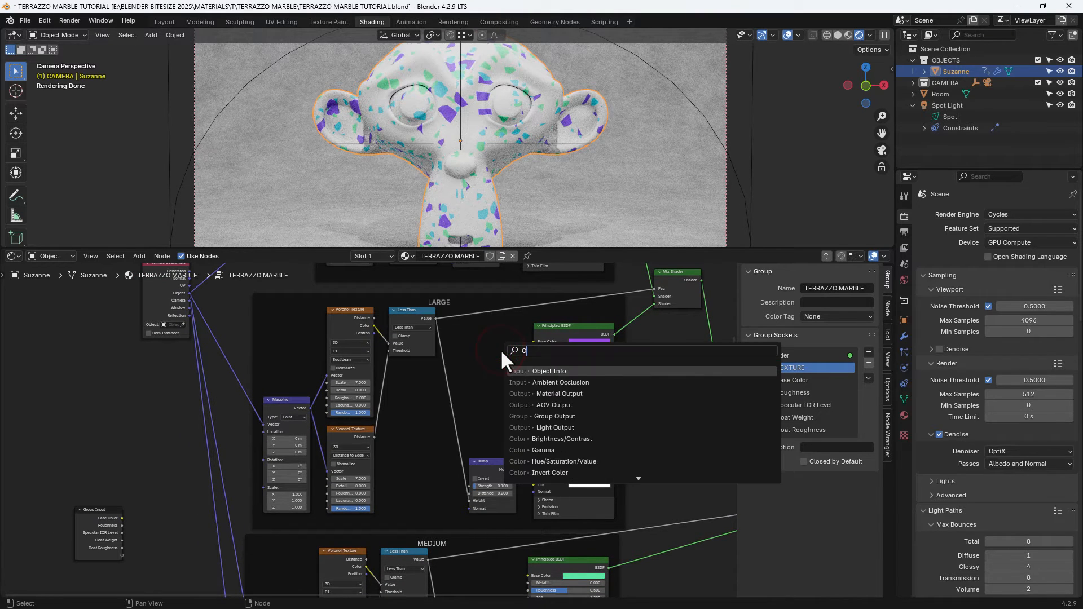
{"action": "type", "text": "BJ"}
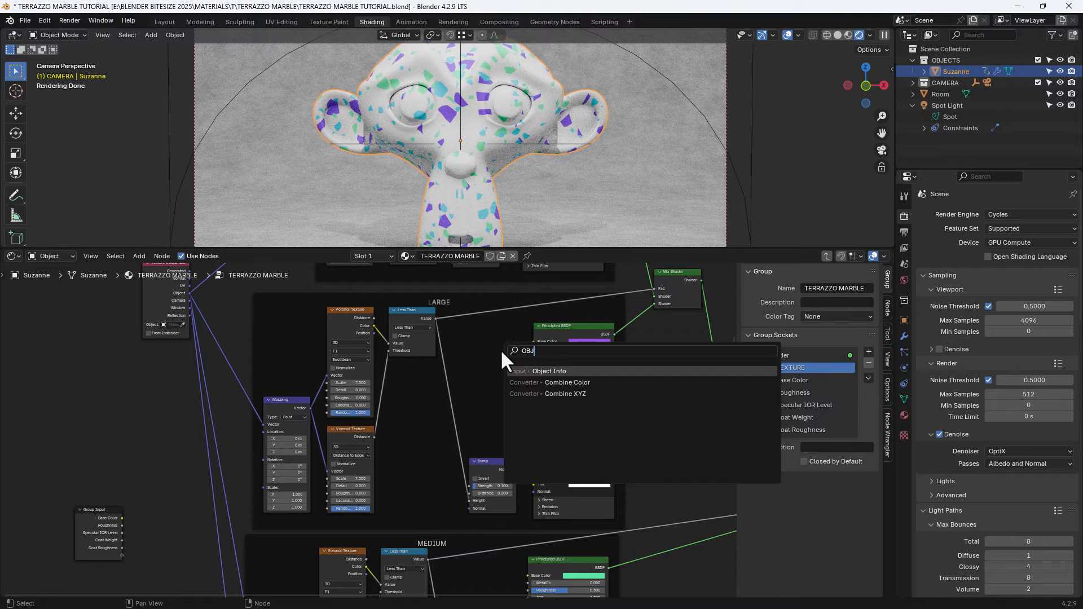
{"action": "type", "text": "ECT"}
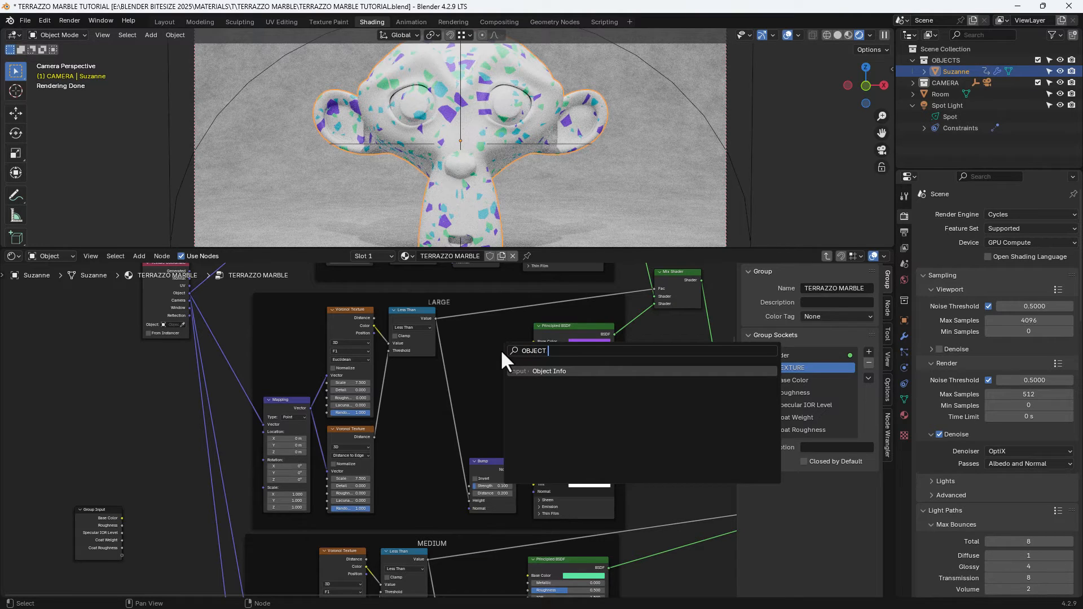
{"action": "type", "text": " INPUT"}
{"action": "key", "text": "Escape"}
{"action": "left_click", "coordinate": [490, 353]}
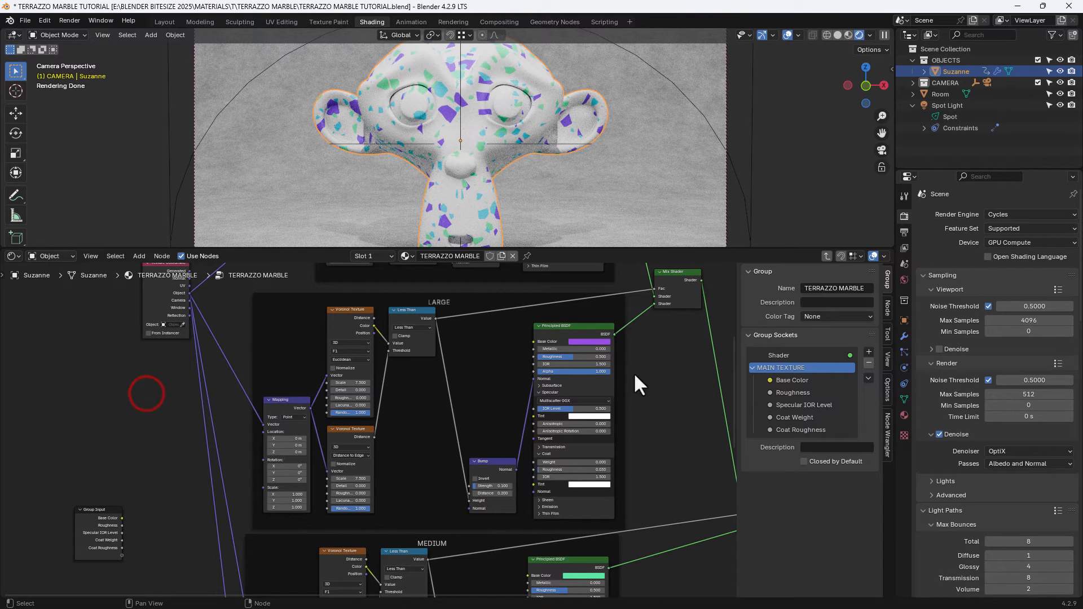
Add a Group Input node above the Mapping node in the LARGE frame and place a duplicate beside its Principled BSDF
{"action": "key", "text": "shift+a"}
{"action": "left_click", "coordinate": [488, 356]}
{"action": "type", "text": "GROUP"}
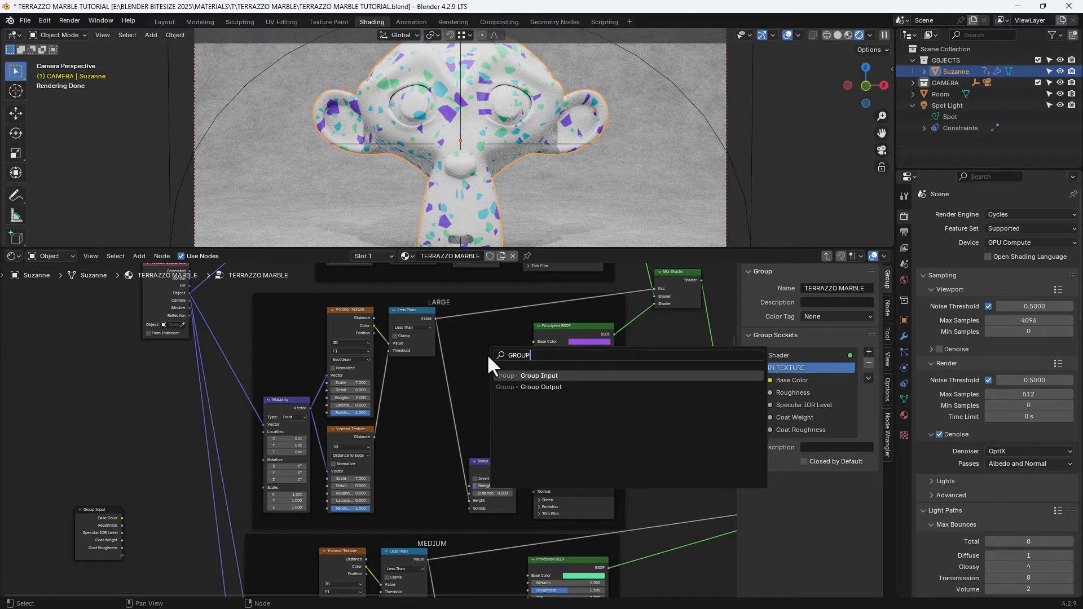
{"action": "key", "text": "Return"}
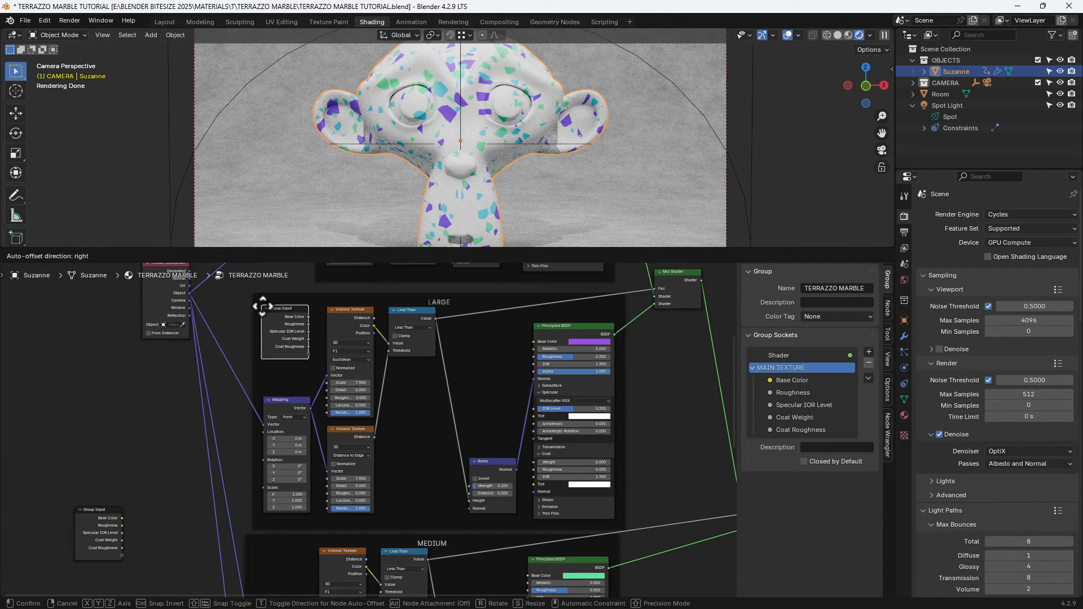
{"action": "left_click", "coordinate": [263, 309]}
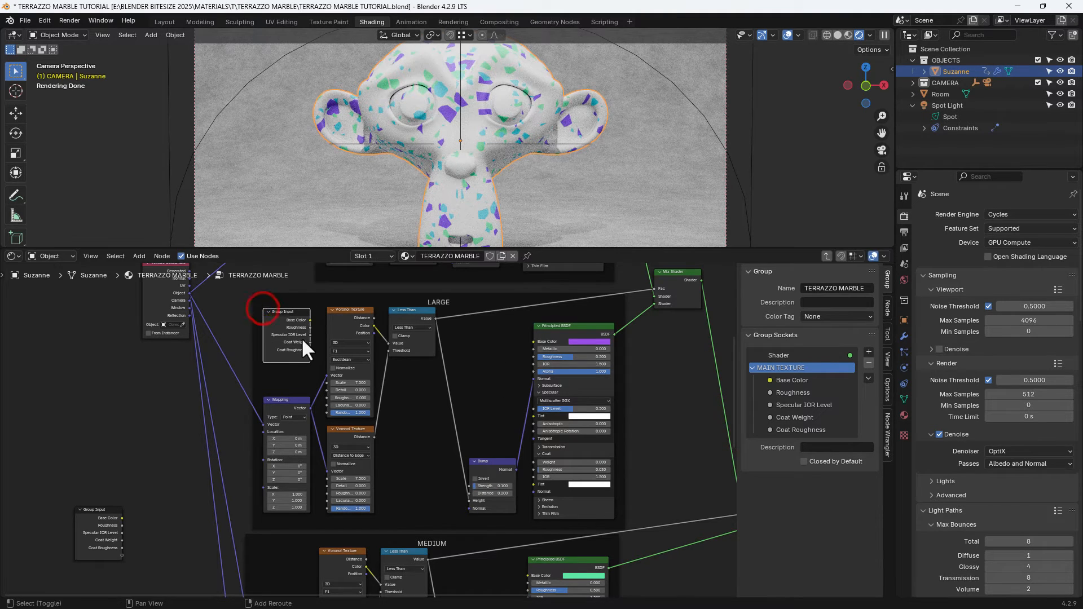
{"action": "key", "text": "shift+d"}
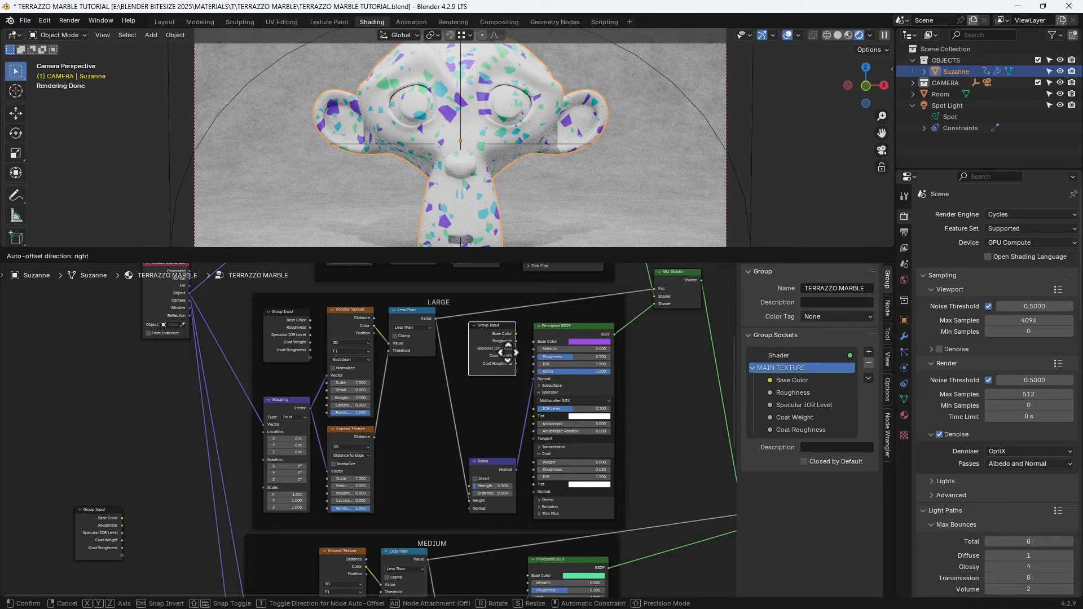
{"action": "left_click", "coordinate": [508, 352]}
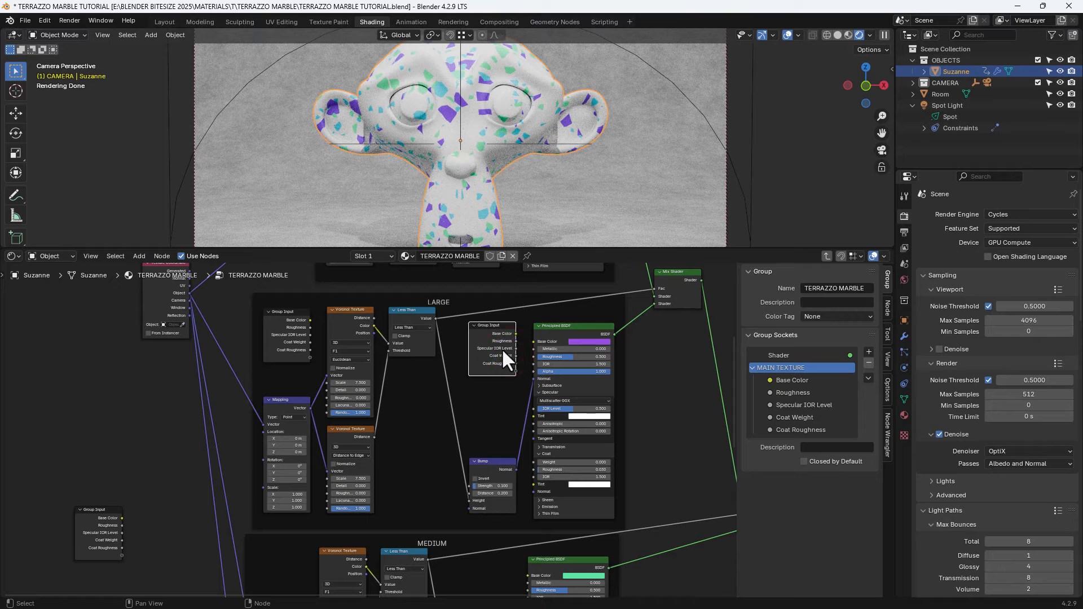
Link the LARGE Principled BSDF to the shared Roughness and Specular IOR Level inputs, and expose its Base Color as a new group input
{"action": "left_click_drag", "start_coordinate": [501, 327], "coordinate": [533, 356]}
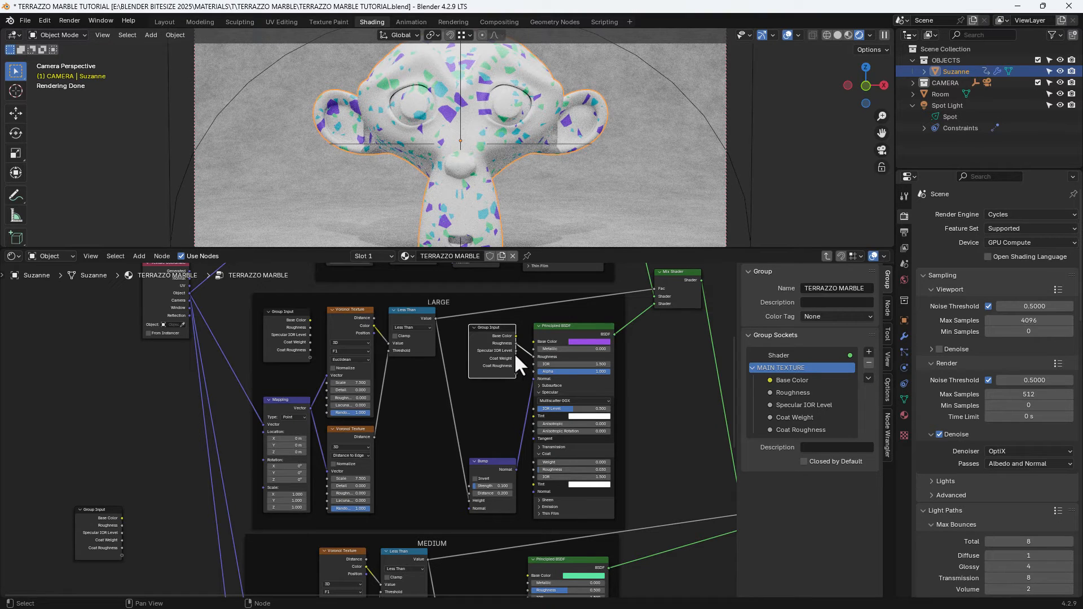
{"action": "left_click_drag", "start_coordinate": [515, 351], "coordinate": [529, 406]}
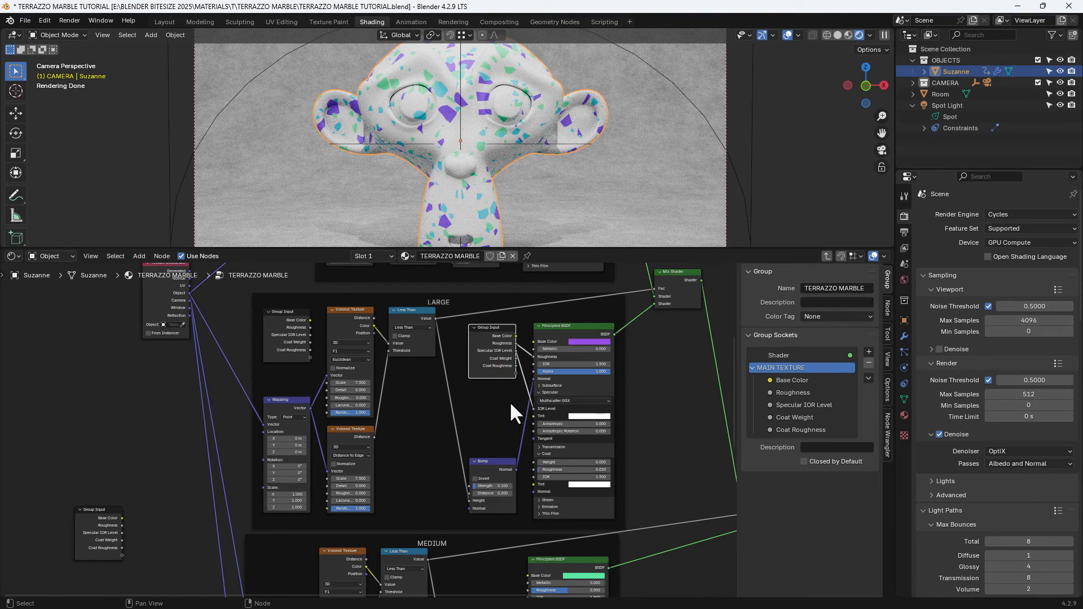
{"action": "middle_click_drag", "start_coordinate": [505, 394], "coordinate": [495, 397]}
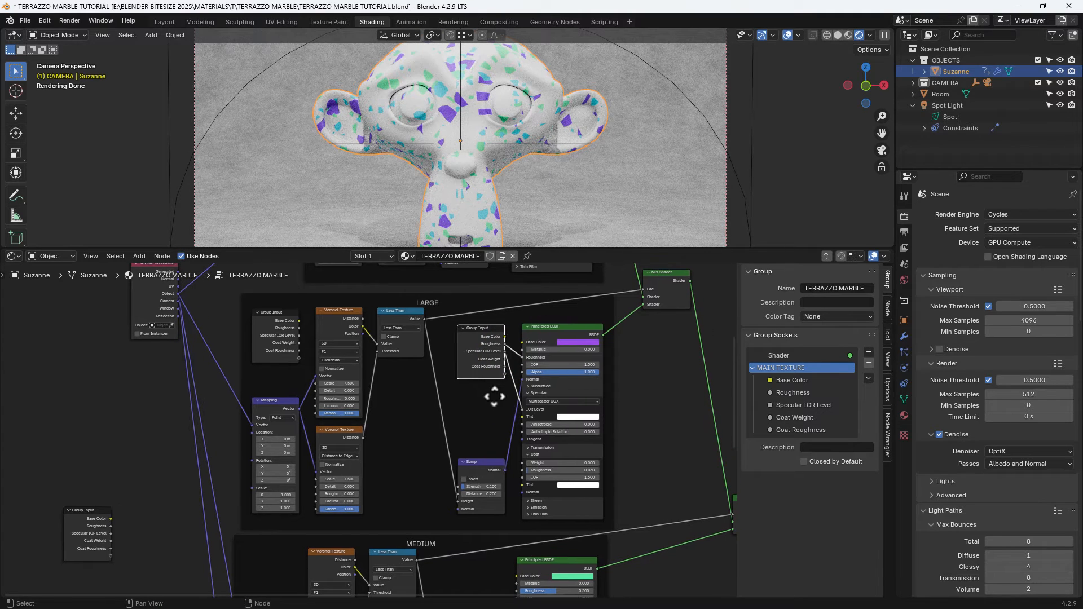
{"action": "left_click_drag", "start_coordinate": [503, 374], "coordinate": [522, 342]}
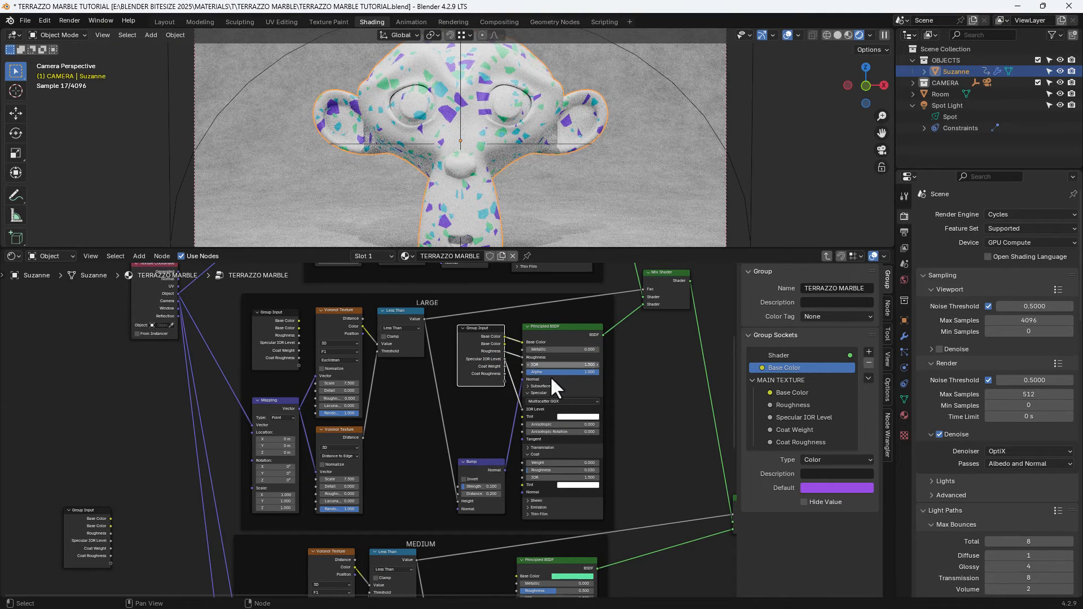
Rename the new purple Base Color group socket as Colour
{"action": "double_click", "coordinate": [791, 366]}
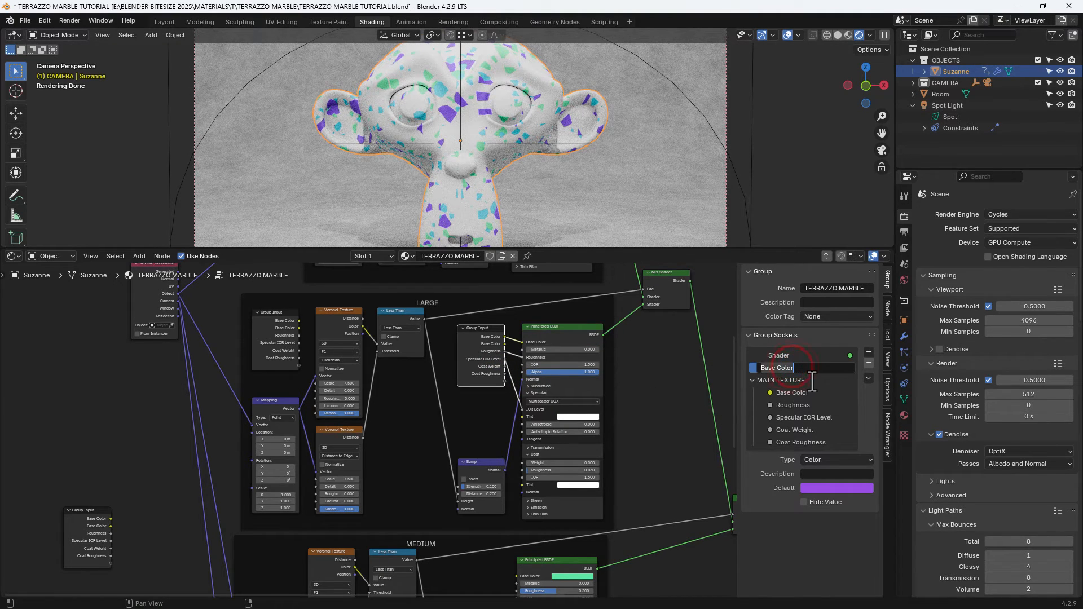
{"action": "type", "text": "Large Ch"}
{"action": "key", "text": "BackSpace"}
{"action": "key", "text": "BackSpace"}
{"action": "key", "text": "BackSpace"}
{"action": "key", "text": "BackSpace"}
{"action": "key", "text": "BackSpace"}
{"action": "key", "text": "BackSpace"}
{"action": "key", "text": "BackSpace"}
{"action": "key", "text": "BackSpace"}
{"action": "type", "text": "Colour"}
{"action": "key", "text": "Return"}
Add a panel named LARGE CHIPS to the group sockets and move Colour into it
{"action": "left_click", "coordinate": [870, 351]}
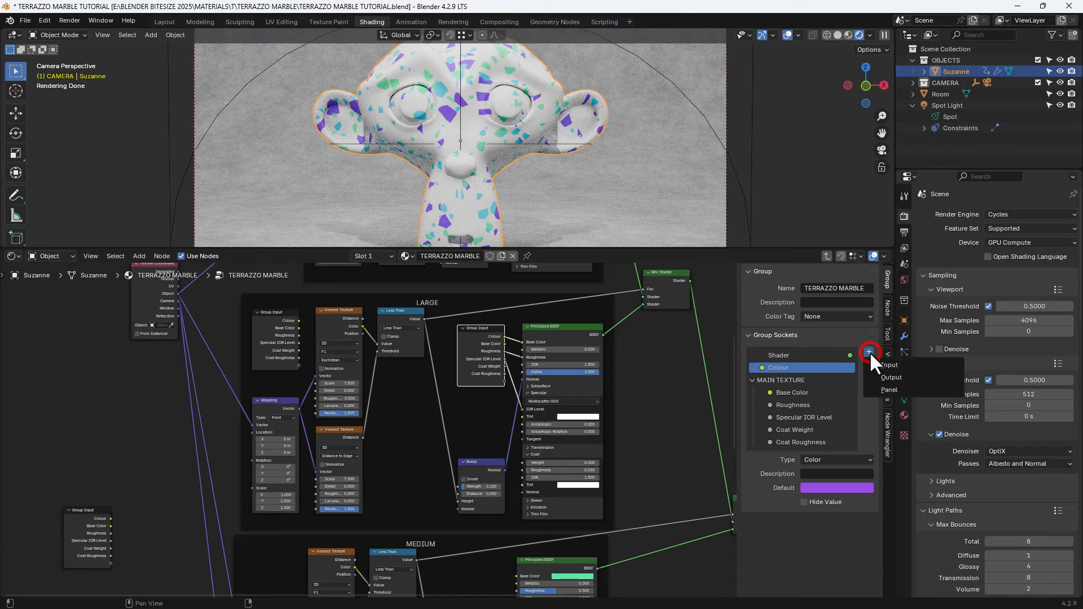
{"action": "left_click", "coordinate": [879, 386]}
{"action": "double_click", "coordinate": [771, 379]}
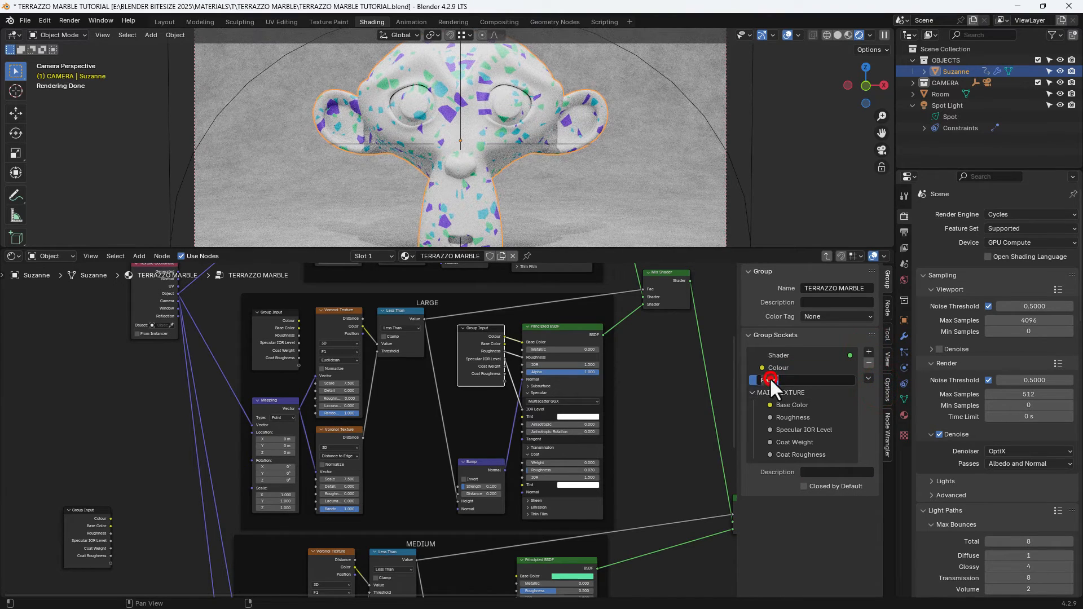
{"action": "type", "text": "LARGE CHIPS"}
{"action": "key", "text": "Return"}
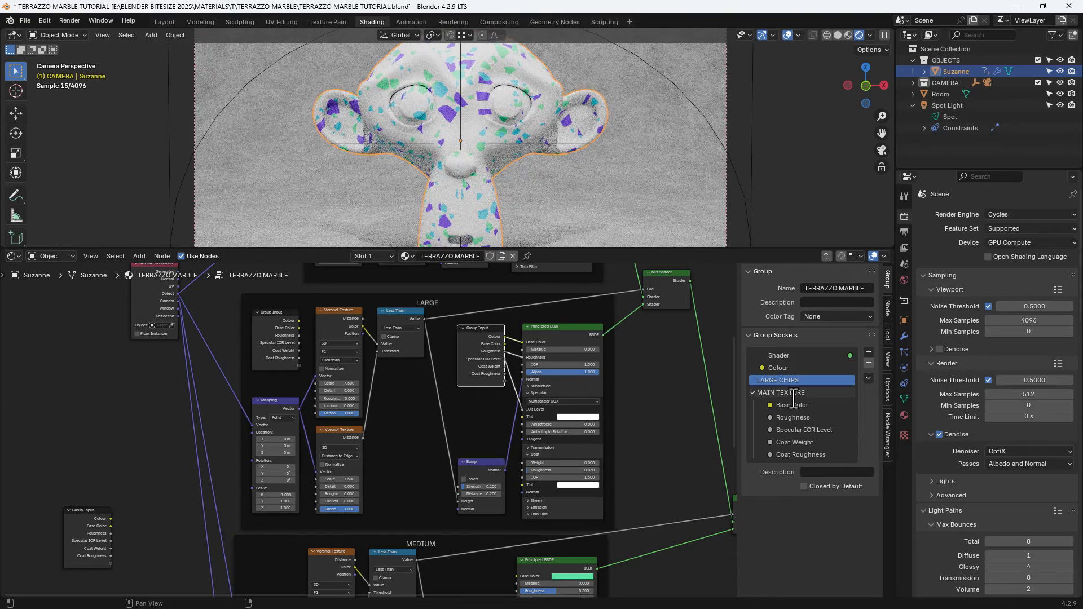
{"action": "left_click_drag", "start_coordinate": [776, 367], "coordinate": [786, 381]}
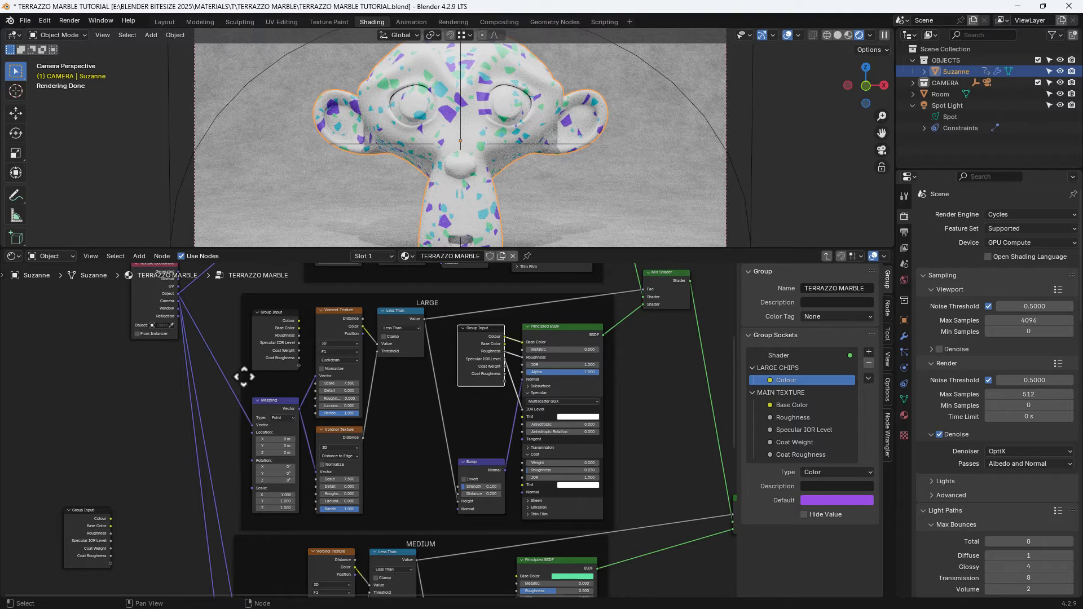
Expose the Scale of both LARGE Voronoi textures through one group input and place it above Colour in the LARGE CHIPS panel
{"action": "scroll", "coordinate": [243, 375], "scroll_direction": "up", "scroll_amount": 1}
{"action": "left_click_drag", "start_coordinate": [293, 360], "coordinate": [304, 380]}
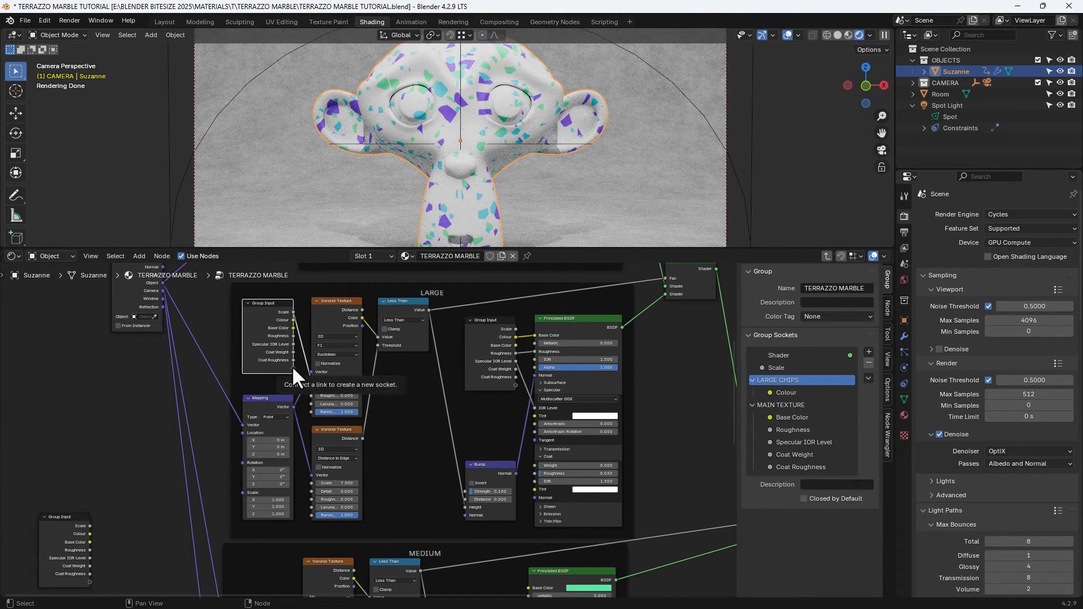
{"action": "left_click_drag", "start_coordinate": [293, 312], "coordinate": [309, 481]}
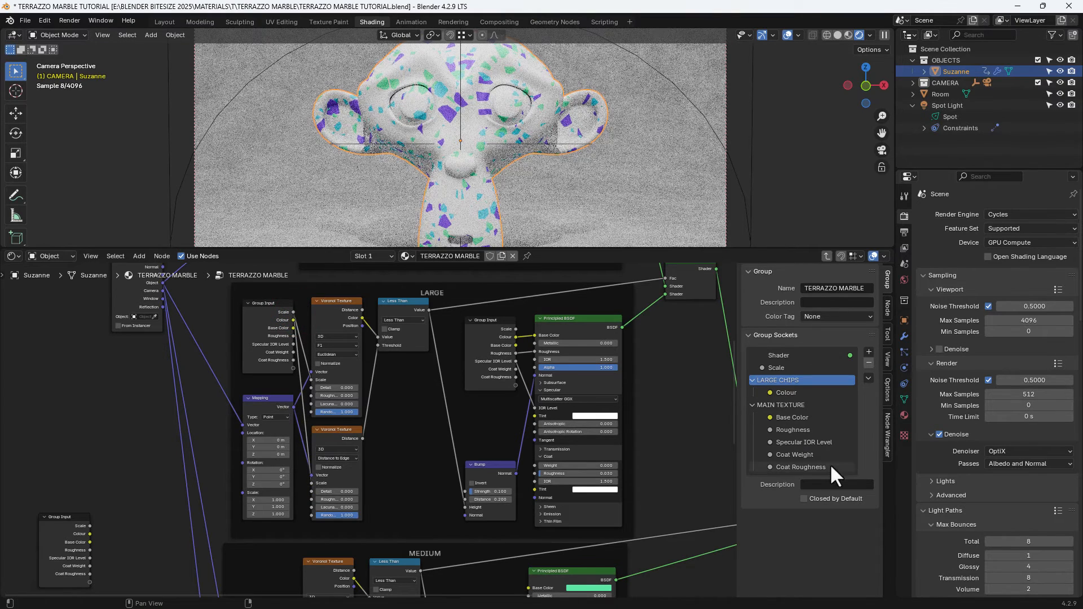
{"action": "left_click", "coordinate": [776, 367]}
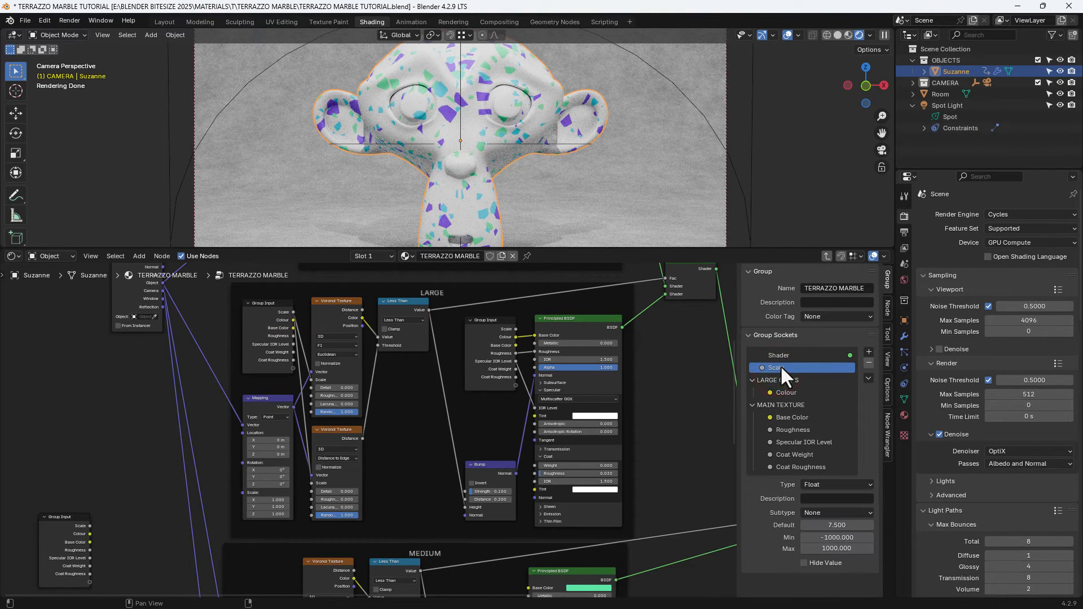
{"action": "left_click_drag", "start_coordinate": [780, 365], "coordinate": [787, 379]}
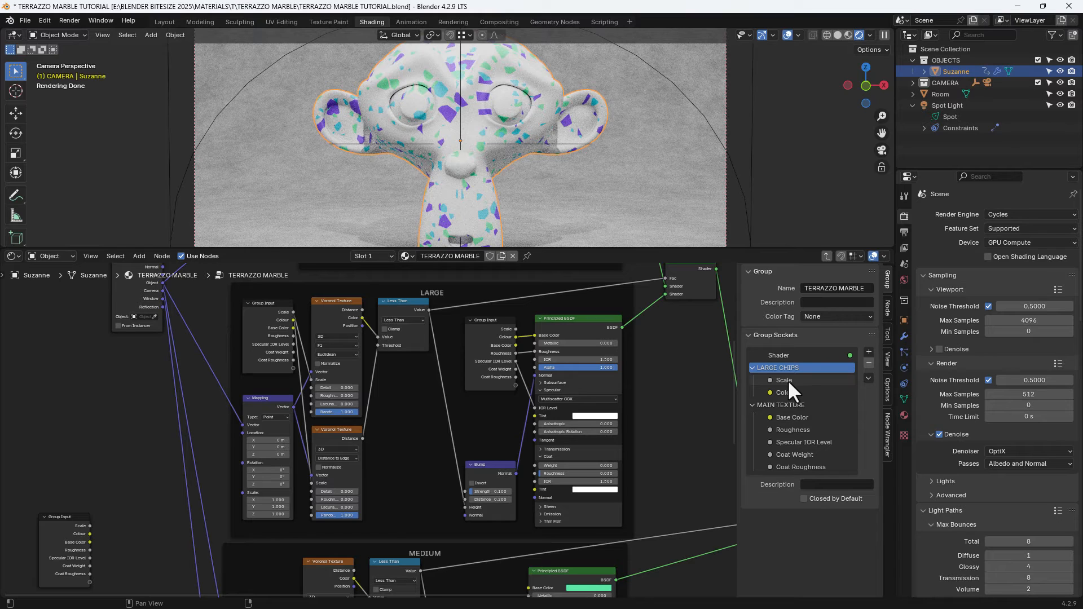
Move the MAIN TEXTURE panel above LARGE CHIPS in the group sockets and collapse both panels
{"action": "left_click", "coordinate": [753, 367]}
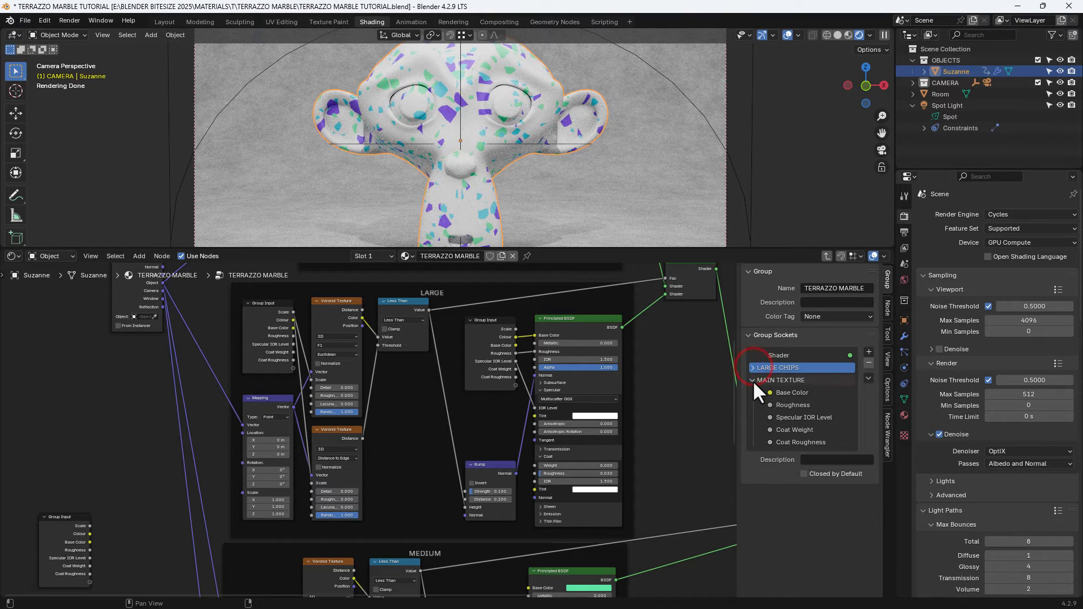
{"action": "left_click", "coordinate": [753, 381]}
{"action": "left_click", "coordinate": [776, 380]}
{"action": "left_click_drag", "start_coordinate": [776, 380], "coordinate": [787, 363]}
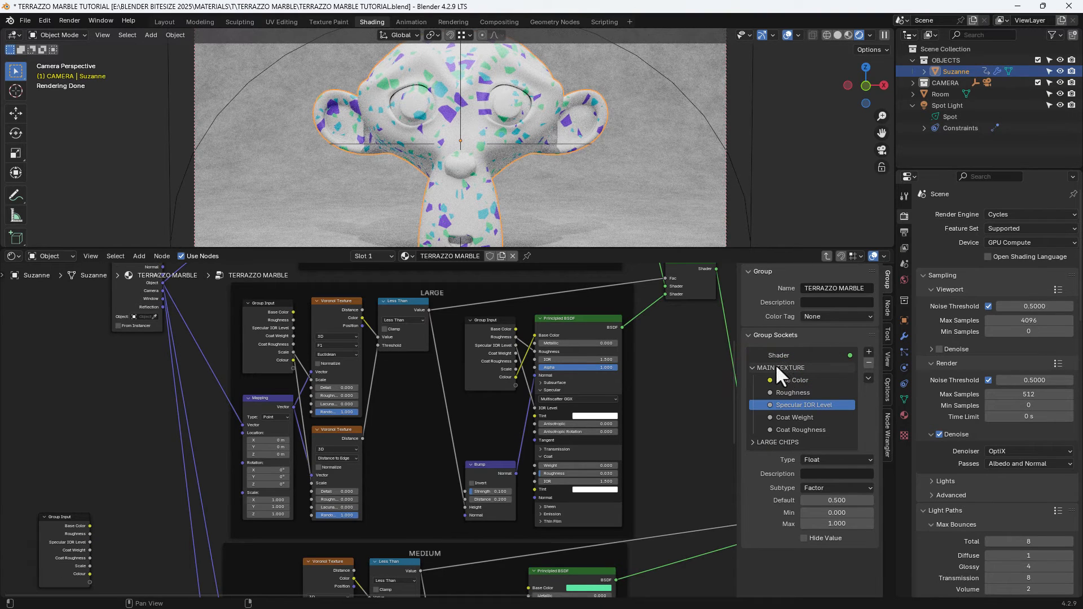
{"action": "left_click", "coordinate": [752, 368]}
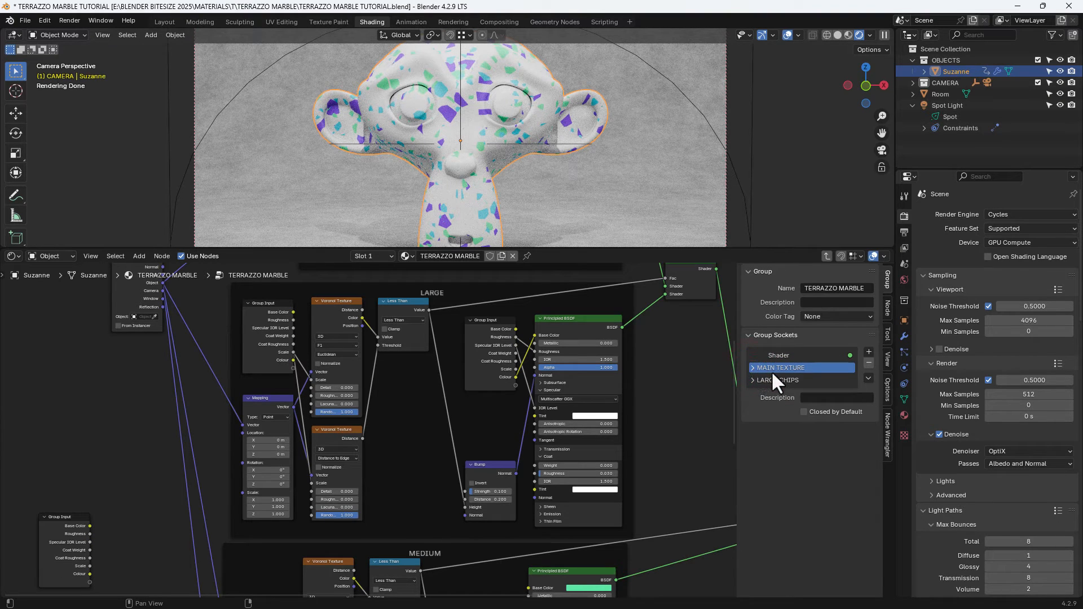
{"action": "left_click", "coordinate": [787, 355]}
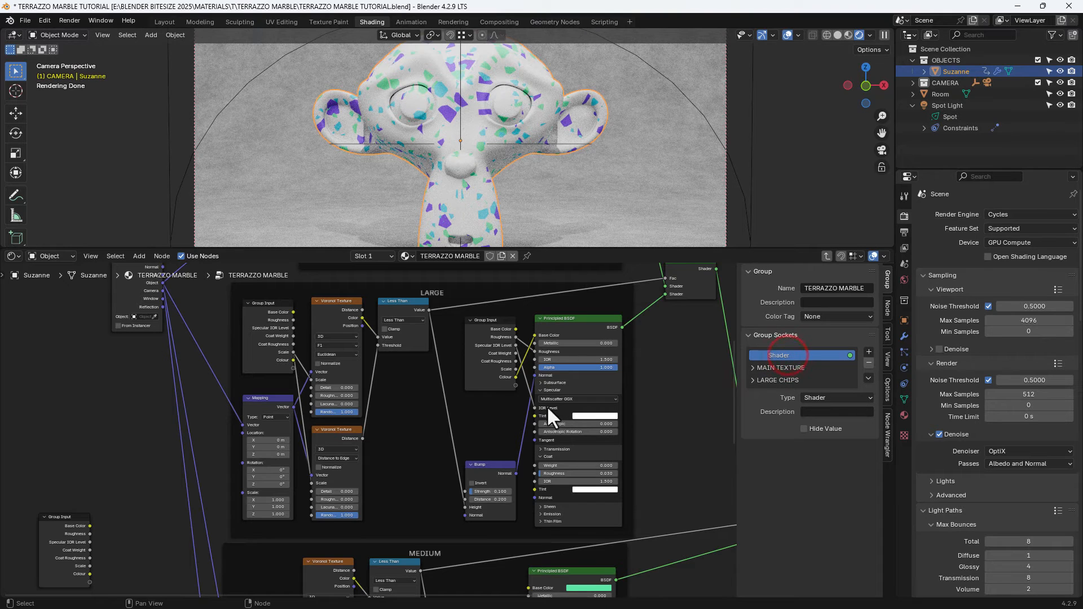
Add a Group Input node beside the MEDIUM frame's Voronoi textures and place a duplicate beside its Principled BSDF
{"action": "scroll", "coordinate": [469, 404], "scroll_direction": "down", "scroll_amount": 3}
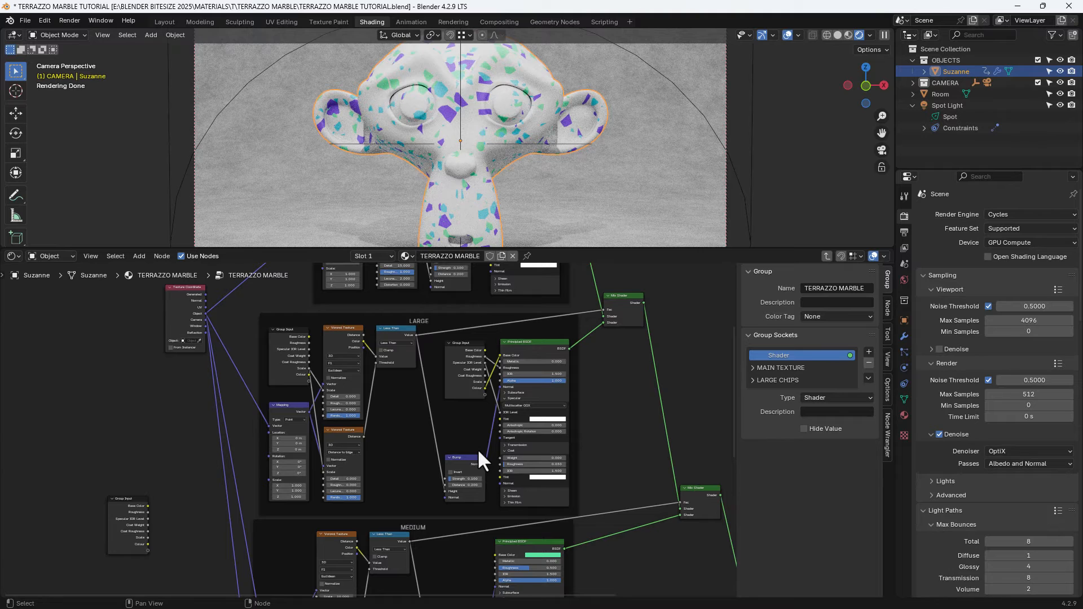
{"action": "middle_click_drag", "start_coordinate": [477, 448], "coordinate": [486, 335]}
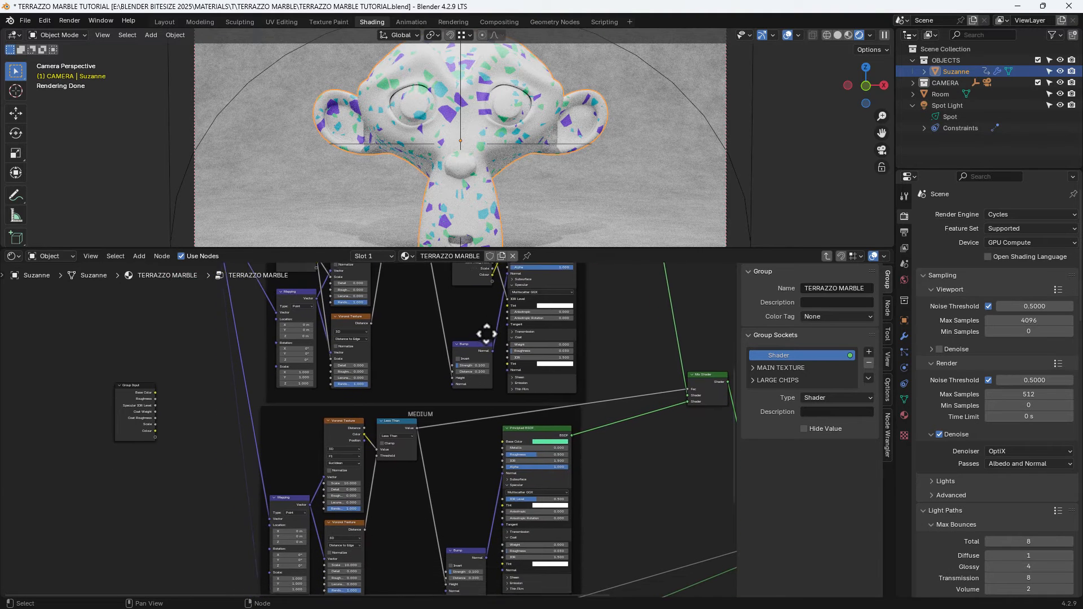
{"action": "middle_click_drag", "start_coordinate": [494, 462], "coordinate": [489, 368]}
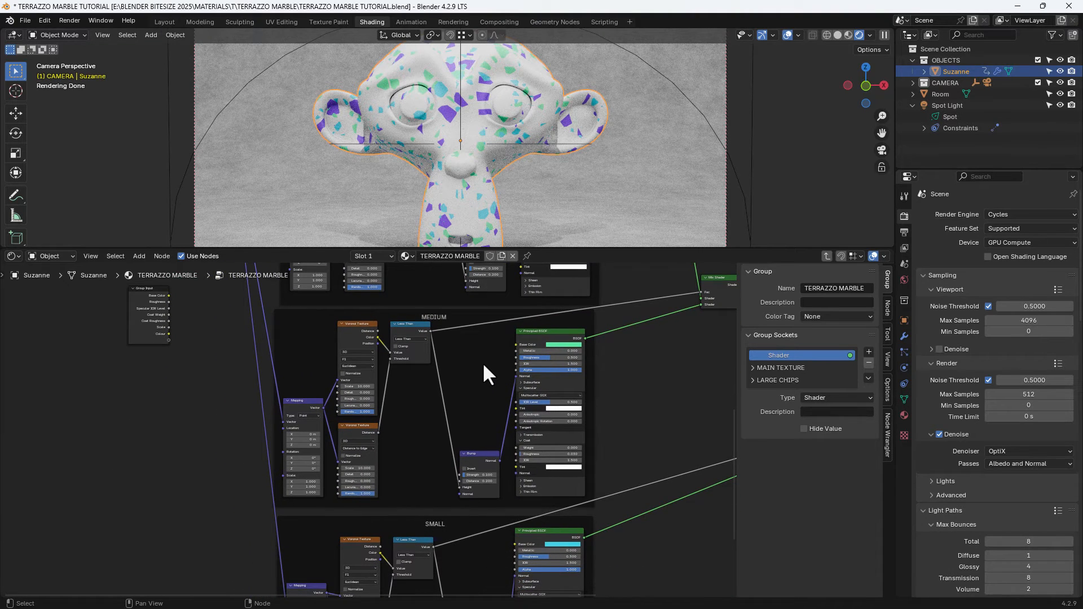
{"action": "key", "text": "shift+a"}
{"action": "type", "text": "G"}
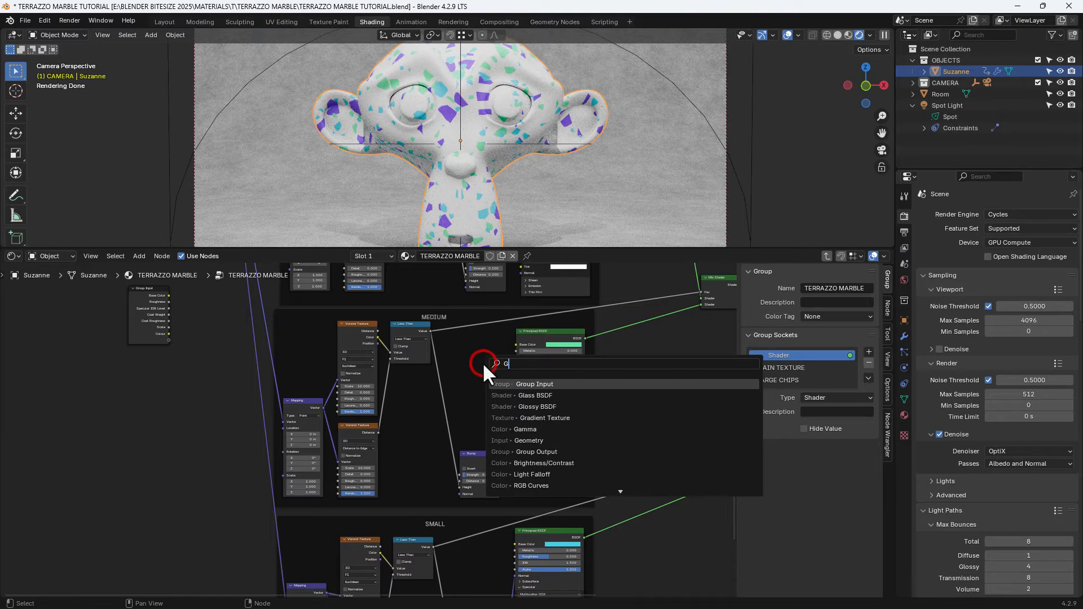
{"action": "type", "text": "ROUP"}
{"action": "left_click", "coordinate": [496, 384]}
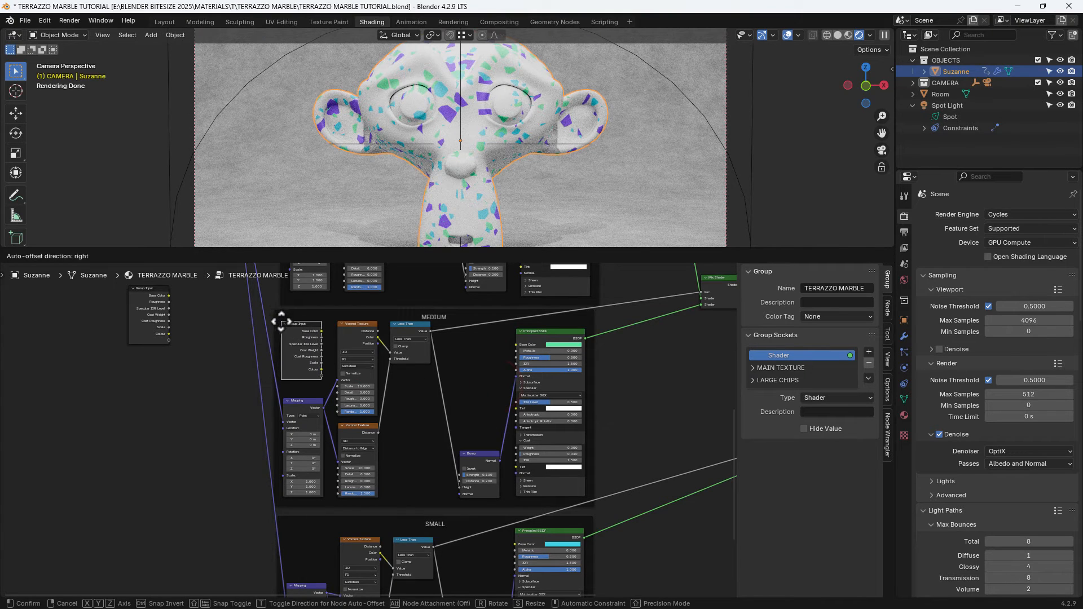
{"action": "left_click", "coordinate": [281, 321]}
{"action": "key", "text": "shift+d"}
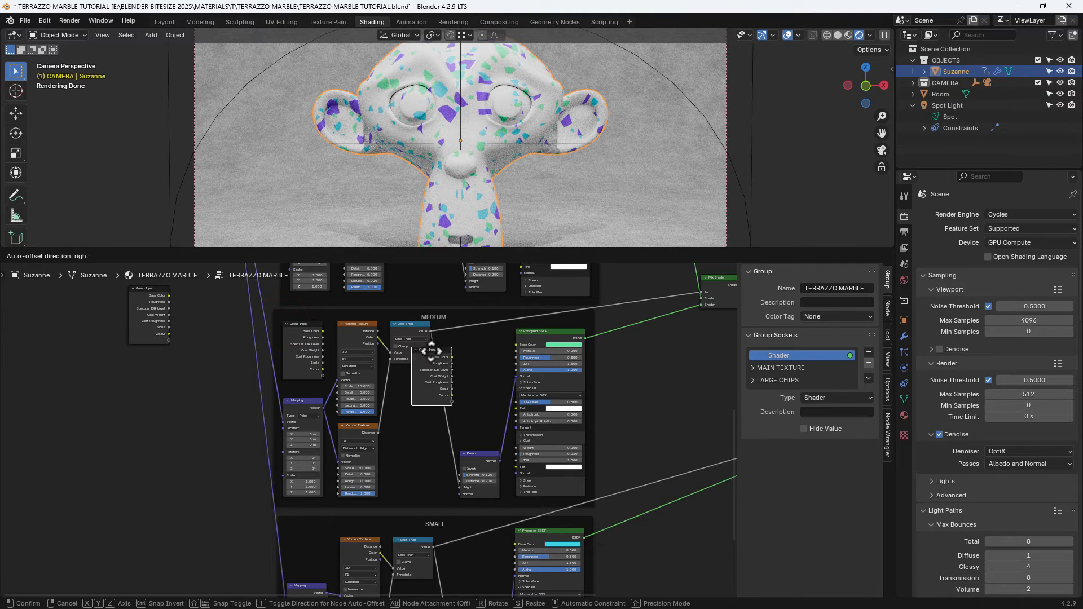
{"action": "left_click", "coordinate": [468, 335]}
Expose the Scale of both MEDIUM Voronoi textures through one new group input
{"action": "scroll", "coordinate": [567, 405], "scroll_direction": "up", "scroll_amount": 2}
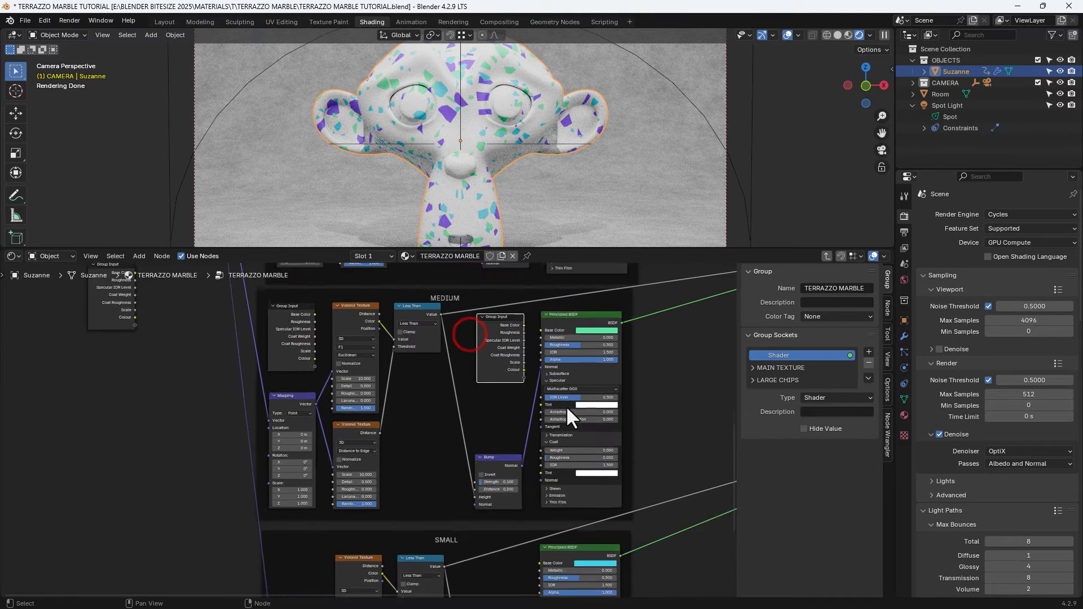
{"action": "scroll", "coordinate": [567, 405], "scroll_direction": "up", "scroll_amount": 1}
{"action": "middle_click_drag", "start_coordinate": [542, 407], "coordinate": [482, 419]}
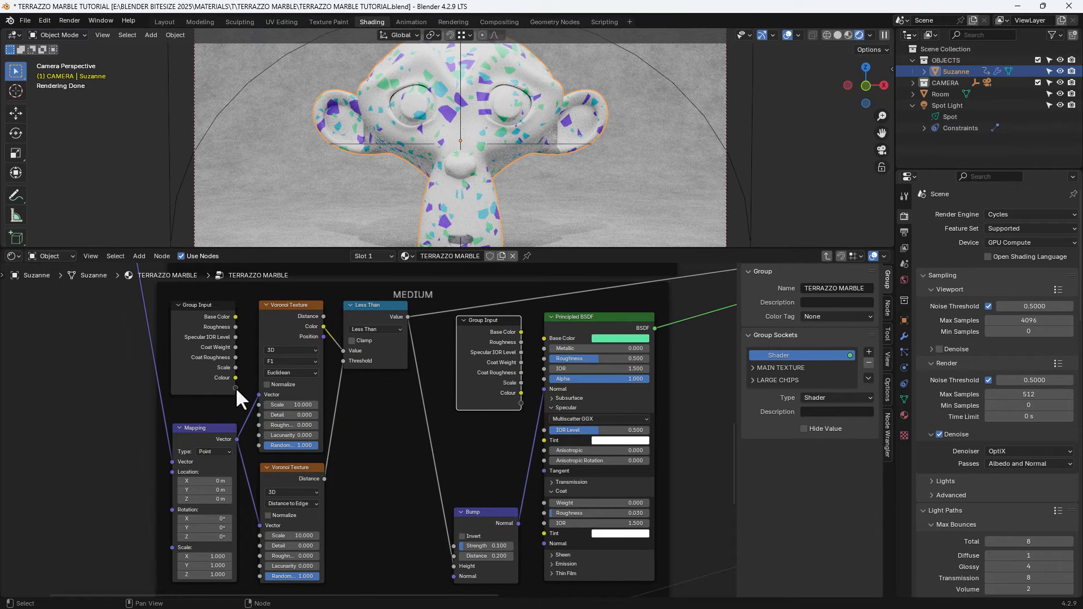
{"action": "left_click_drag", "start_coordinate": [235, 388], "coordinate": [252, 402]}
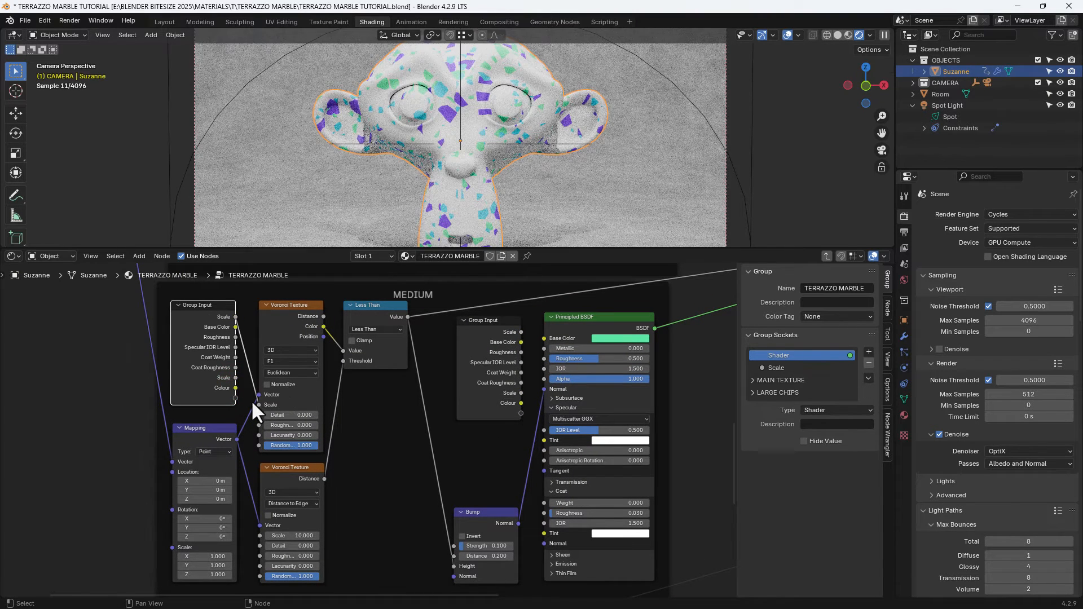
{"action": "left_click_drag", "start_coordinate": [236, 316], "coordinate": [259, 536]}
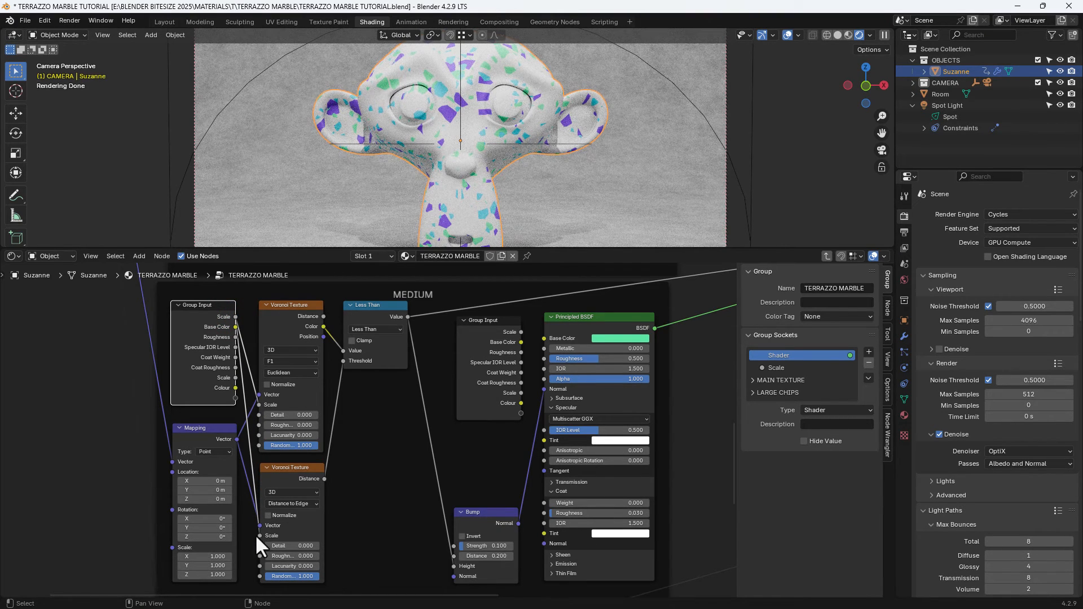
Add a panel named MEDIUM CHIPS to the group sockets, place it below LARGE CHIPS and move the new Scale into it
{"action": "left_click", "coordinate": [868, 351]}
{"action": "left_click", "coordinate": [881, 389]}
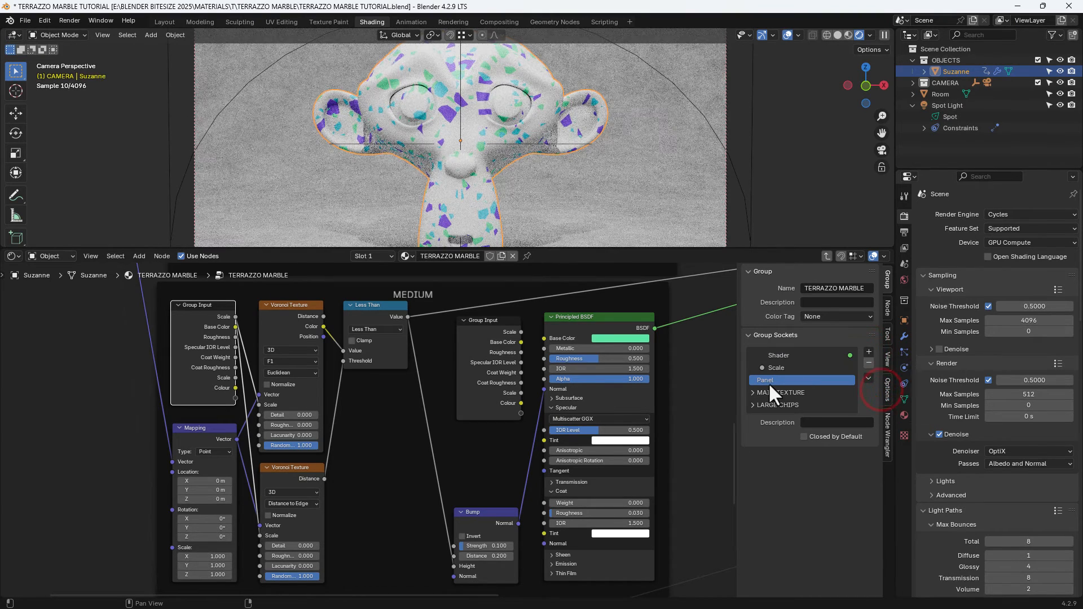
{"action": "double_click", "coordinate": [763, 380]}
{"action": "type", "text": "MEDIUM CHIPS"}
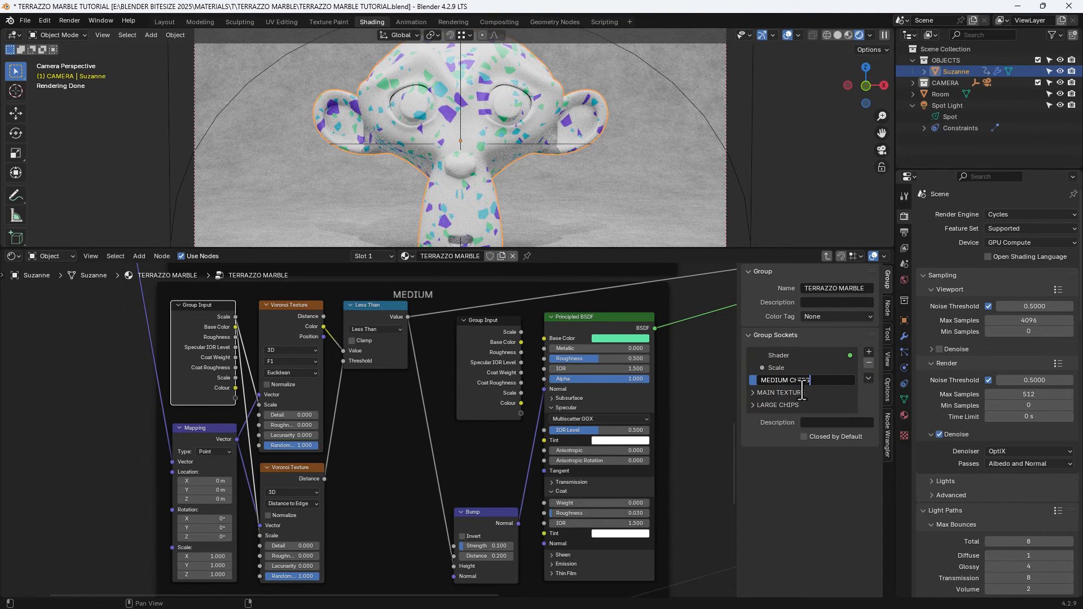
{"action": "key", "text": "Return"}
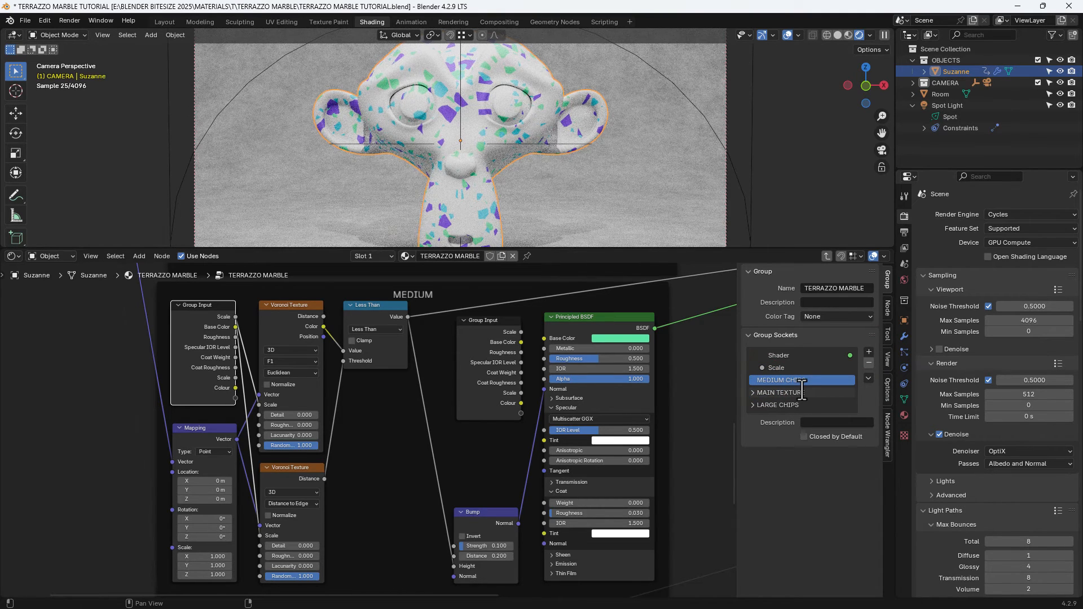
{"action": "left_click", "coordinate": [781, 368]}
{"action": "left_click_drag", "start_coordinate": [781, 368], "coordinate": [794, 408]}
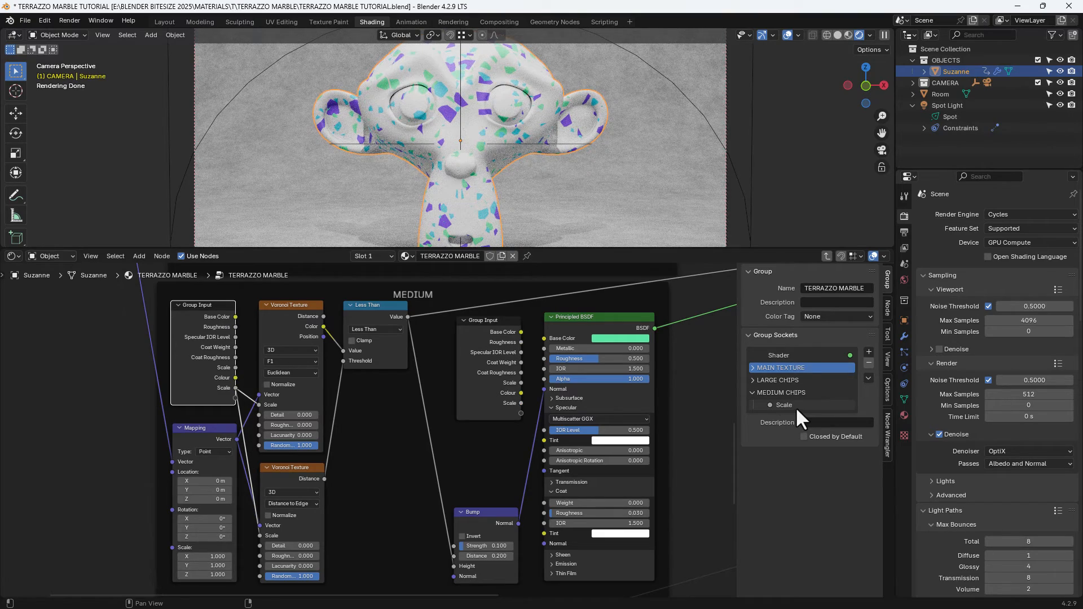
Expose the MEDIUM Principled BSDF's Base Color as a group socket named Color and place it below Scale in MEDIUM CHIPS
{"action": "left_click_drag", "start_coordinate": [520, 413], "coordinate": [545, 337]}
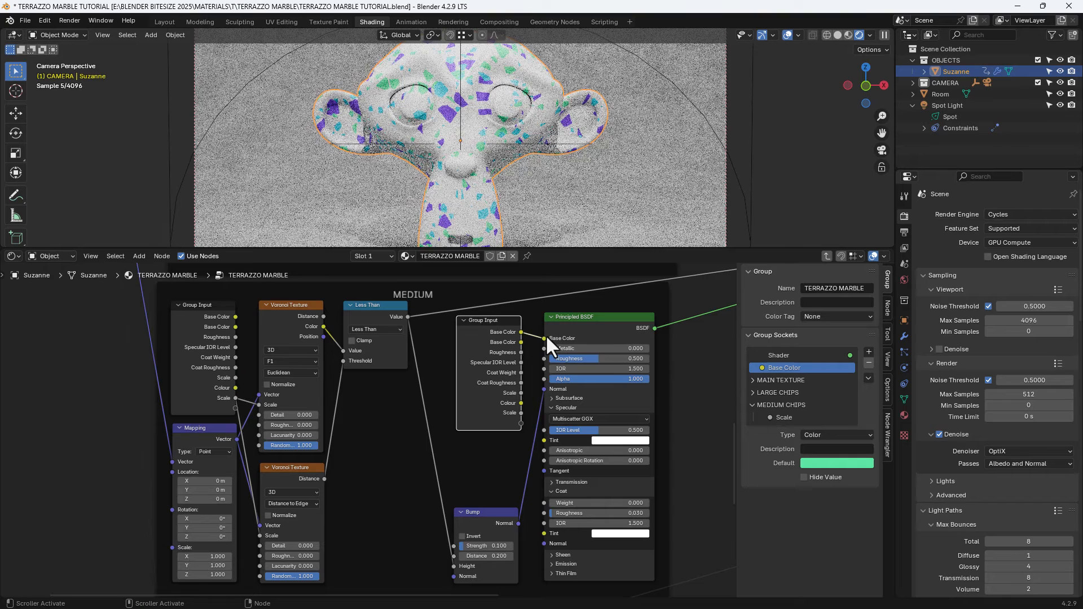
{"action": "double_click", "coordinate": [792, 366]}
{"action": "type", "text": "cOLO"}
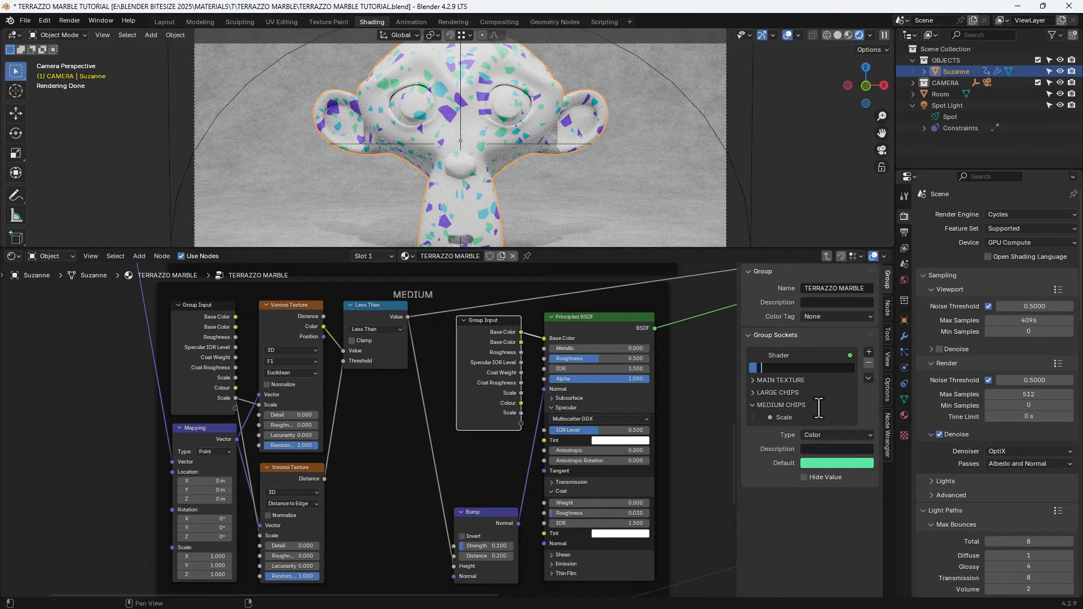
{"action": "type", "text": "or"}
{"action": "key", "text": "Return"}
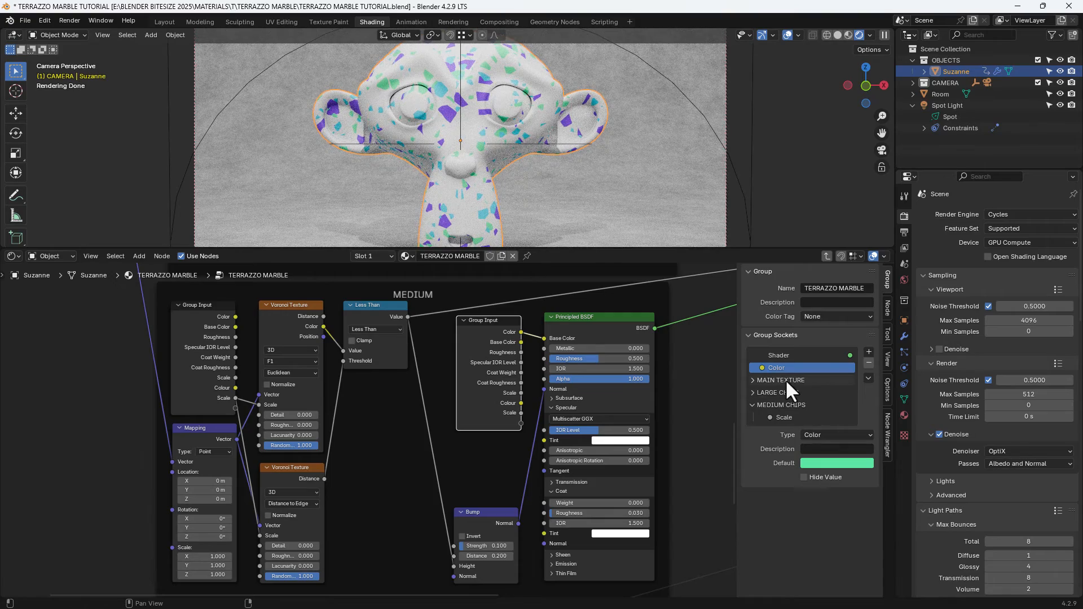
{"action": "left_click_drag", "start_coordinate": [781, 367], "coordinate": [785, 418]}
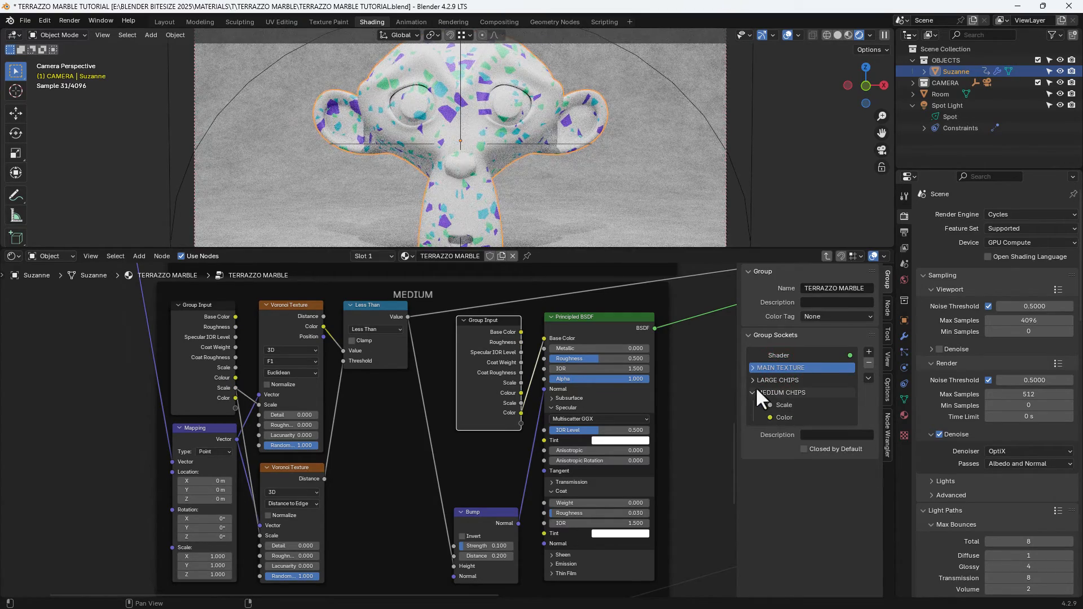
Collapse the LARGE CHIPS and MEDIUM CHIPS panels in the group sockets and save the file
{"action": "left_click", "coordinate": [754, 380]}
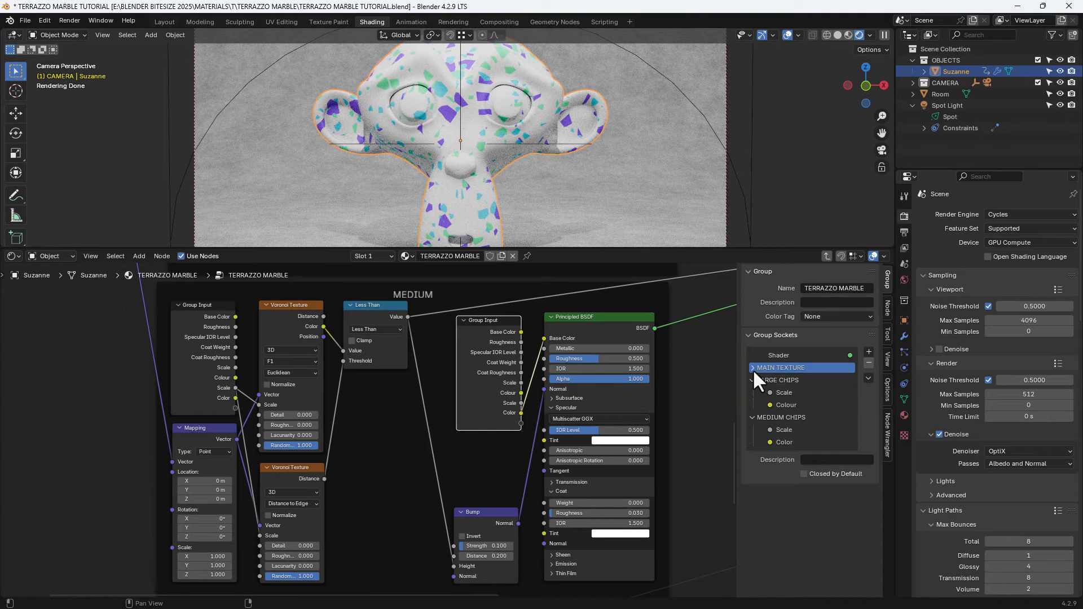
{"action": "left_click", "coordinate": [753, 380]}
{"action": "left_click", "coordinate": [753, 392]}
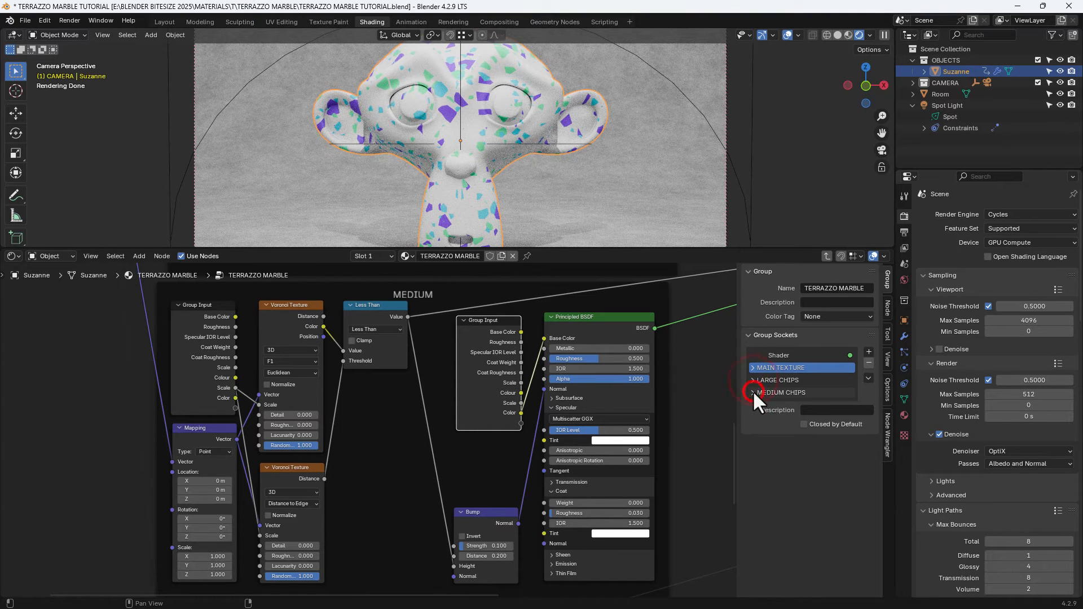
{"action": "scroll", "coordinate": [424, 537], "scroll_direction": "down", "scroll_amount": 10, "text": "ctrl"}
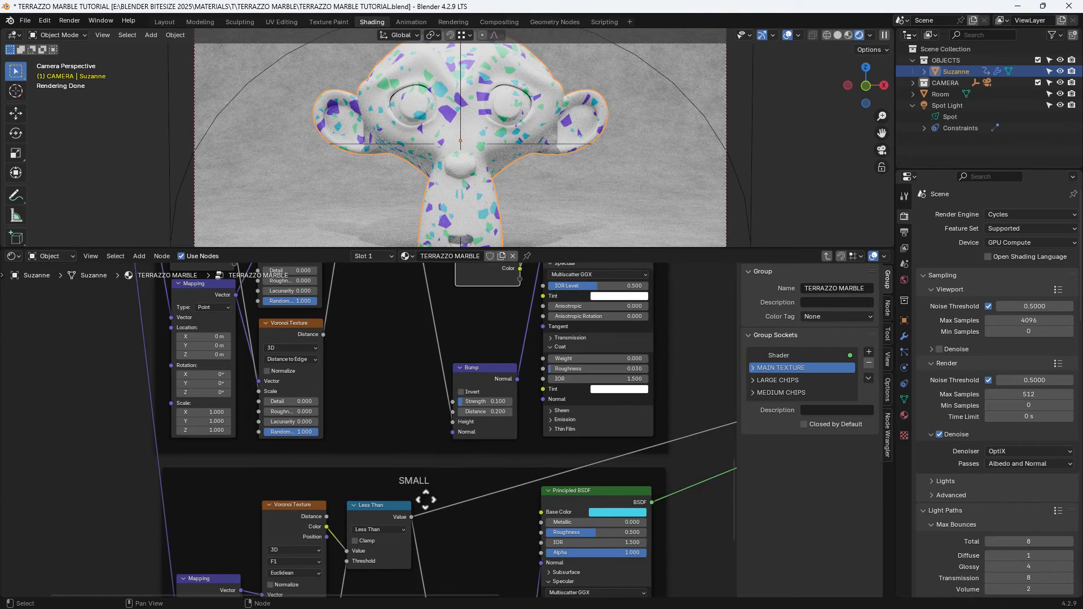
{"action": "key", "text": "ctrl+s"}
Add Group Input nodes beside the SMALL frame's Voronoi textures and Principled BSDF, and move its Mapping node down to clear space
{"action": "middle_click_drag", "start_coordinate": [459, 418], "coordinate": [460, 391]}
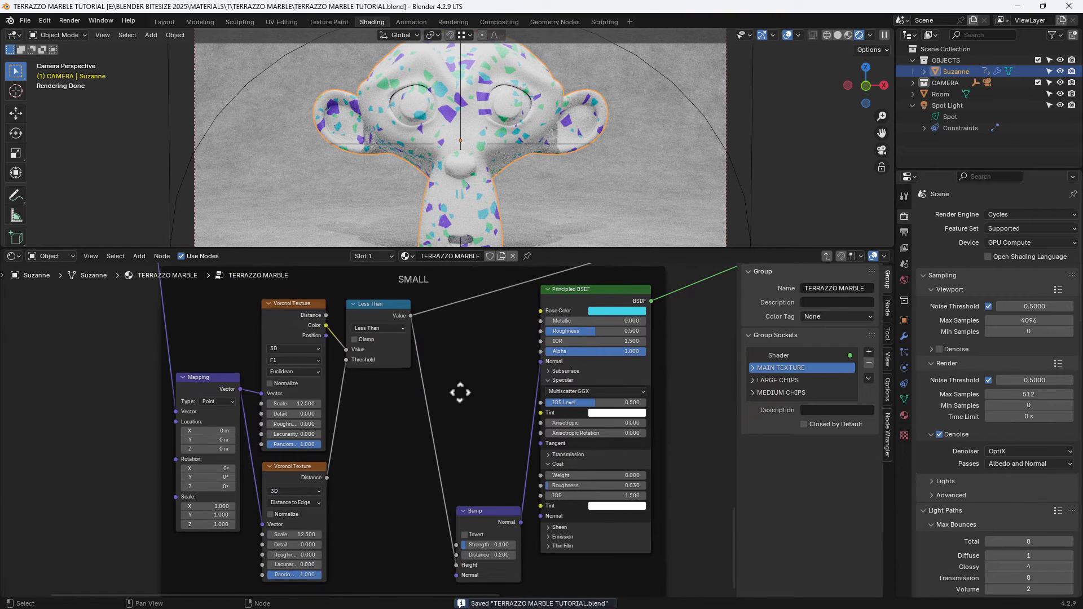
{"action": "key", "text": "shift+a"}
{"action": "type", "text": "grou"}
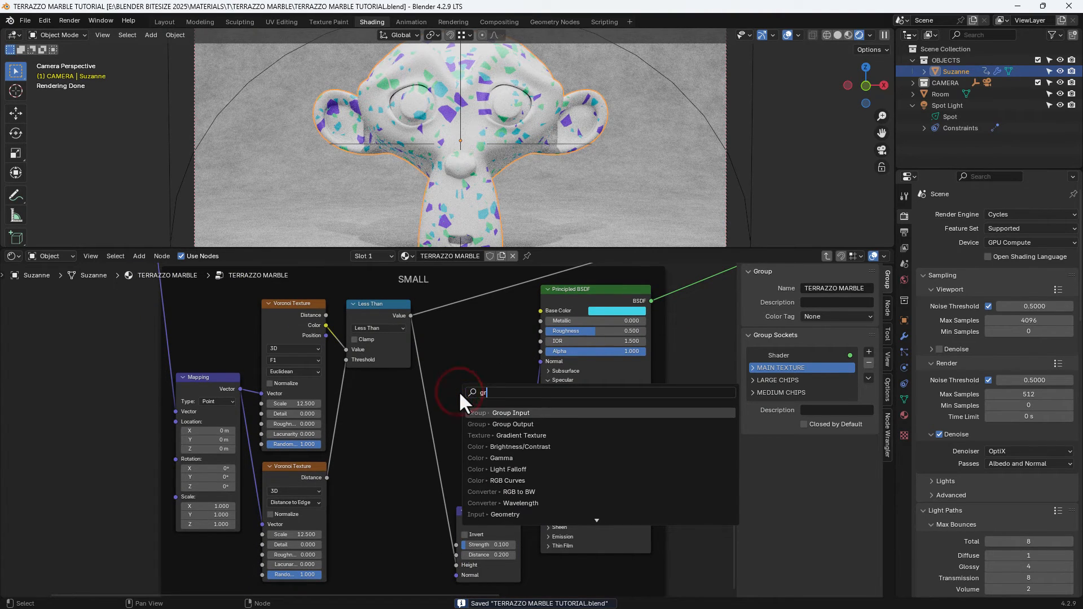
{"action": "left_click", "coordinate": [474, 413]}
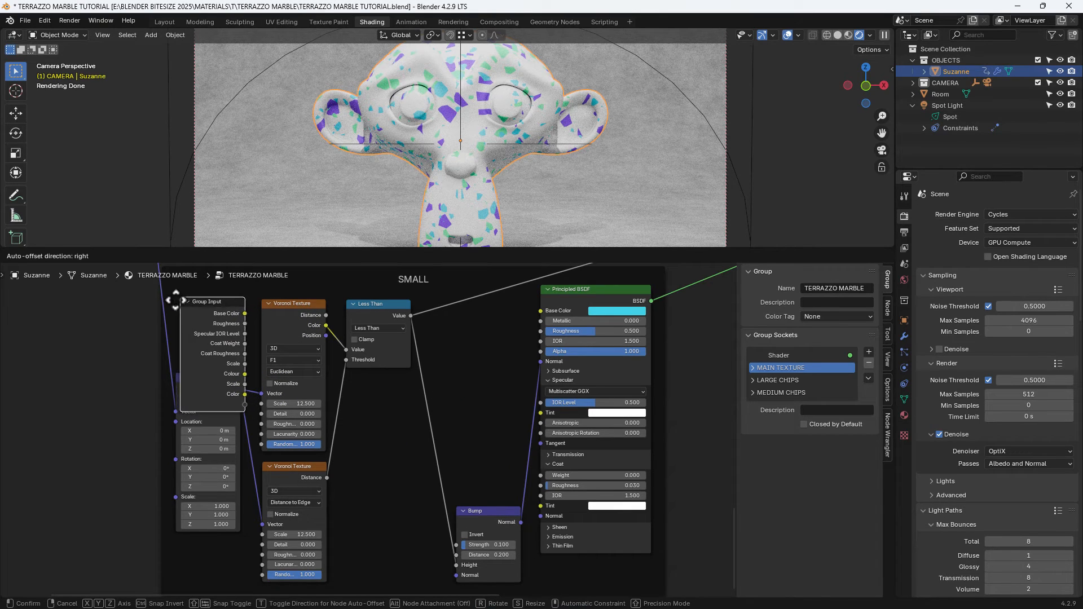
{"action": "left_click", "coordinate": [180, 298]}
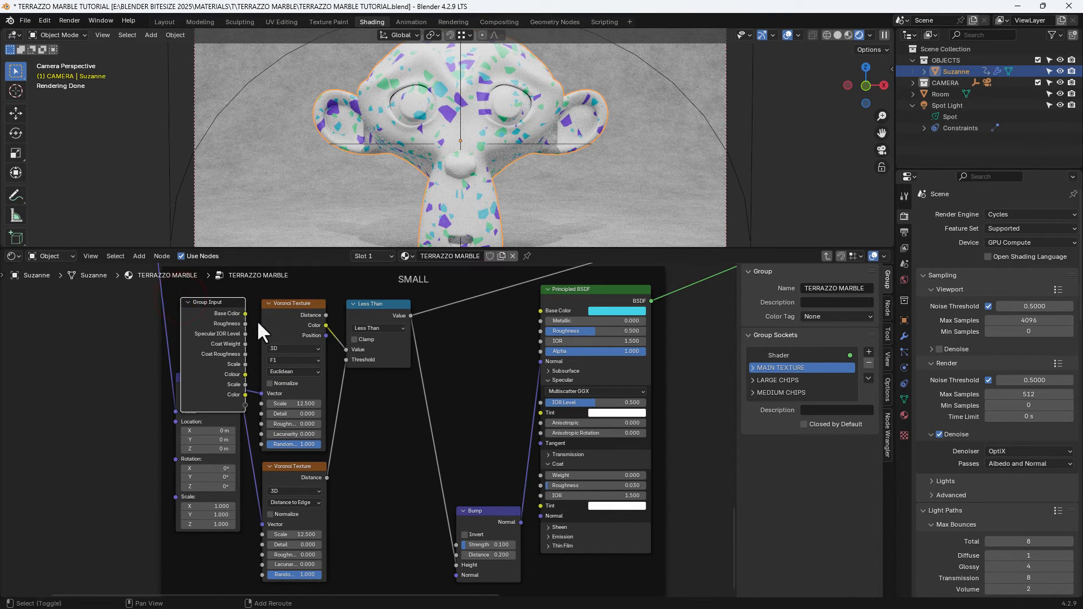
{"action": "key", "text": "shift+d"}
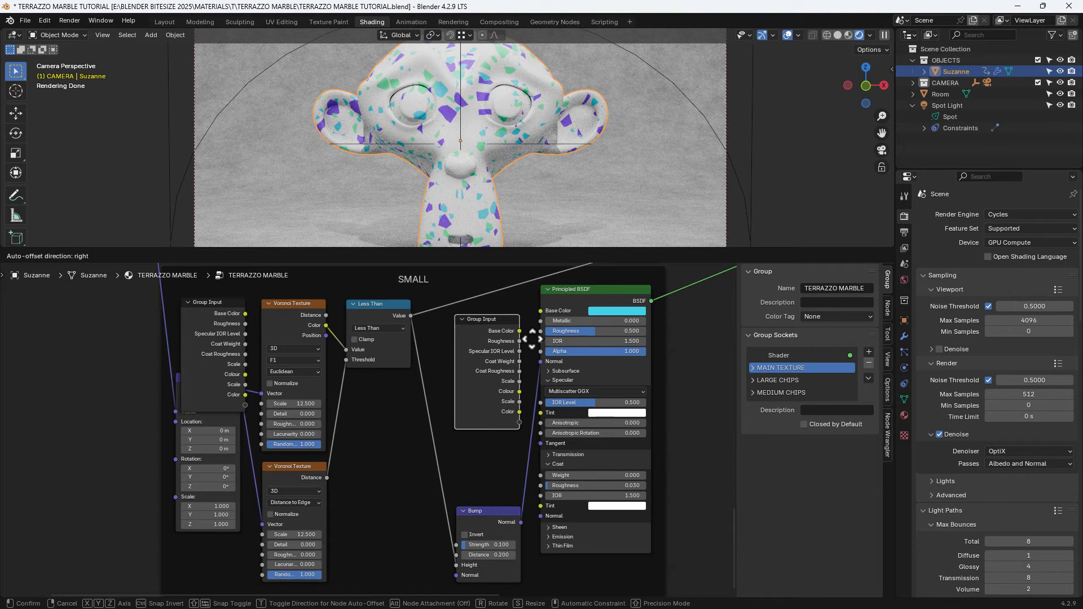
{"action": "left_click", "coordinate": [533, 338]}
{"action": "left_click", "coordinate": [221, 421]}
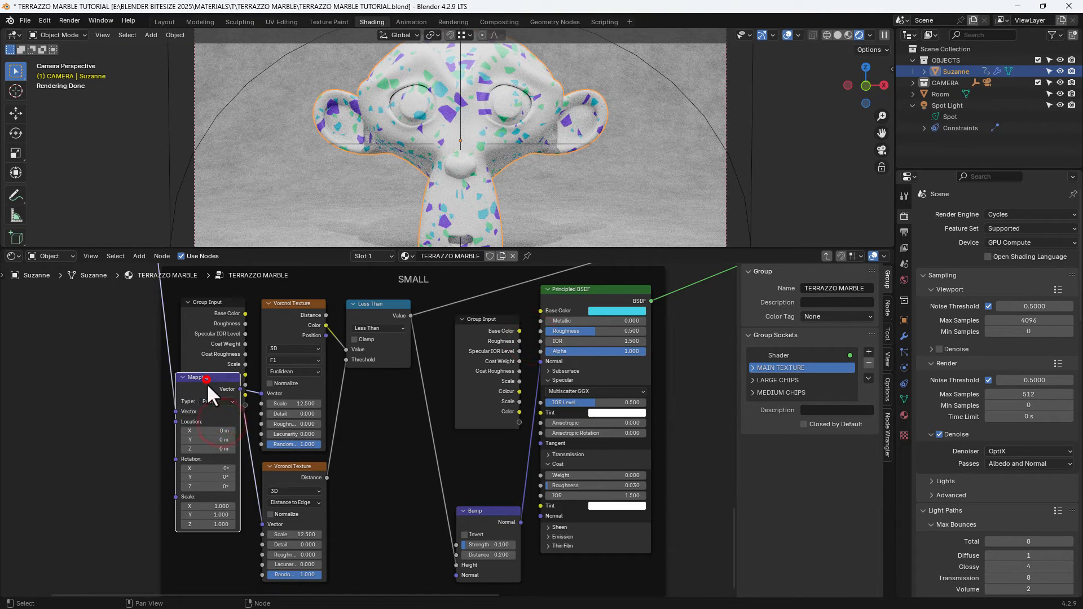
{"action": "left_click_drag", "start_coordinate": [206, 384], "coordinate": [213, 447]}
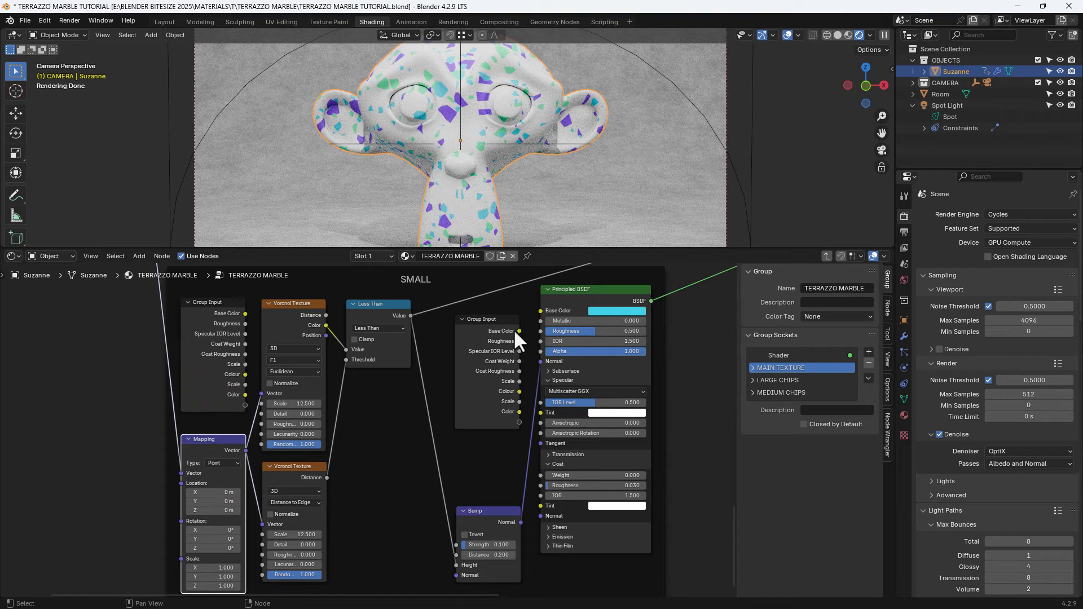
Expose the SMALL Principled BSDF's Base Color and the shared Scale of both SMALL Voronoi textures as group inputs
{"action": "left_click_drag", "start_coordinate": [519, 422], "coordinate": [537, 310]}
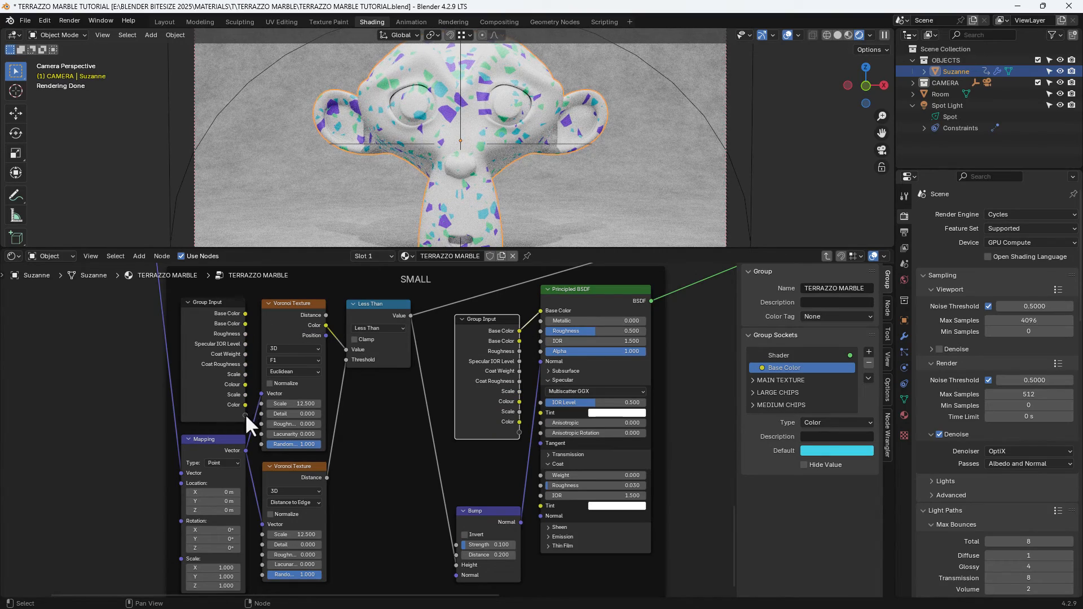
{"action": "left_click_drag", "start_coordinate": [245, 416], "coordinate": [261, 404]}
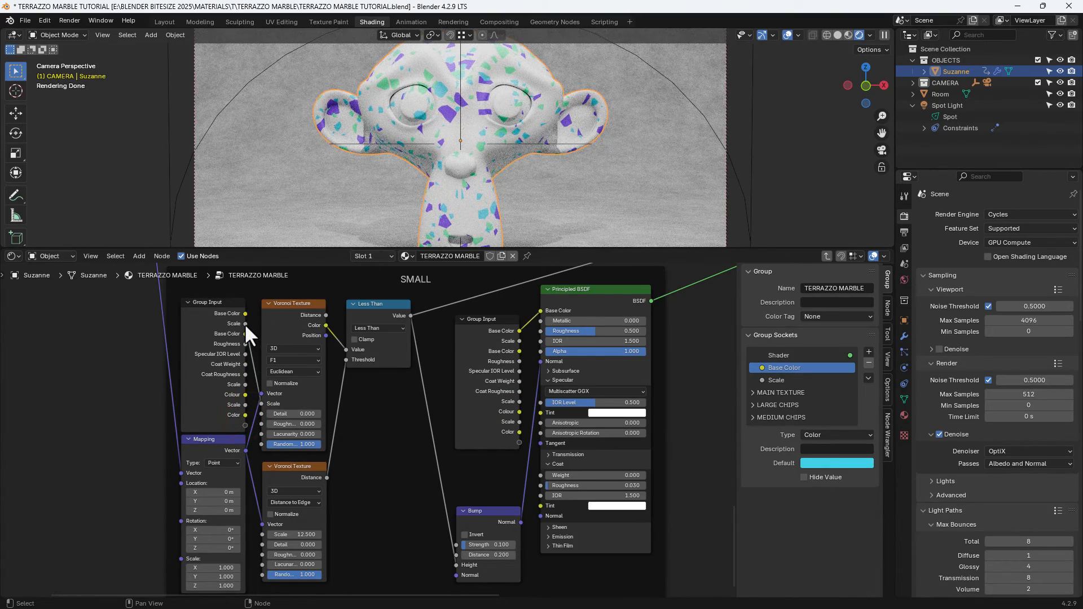
{"action": "left_click_drag", "start_coordinate": [245, 323], "coordinate": [266, 533]}
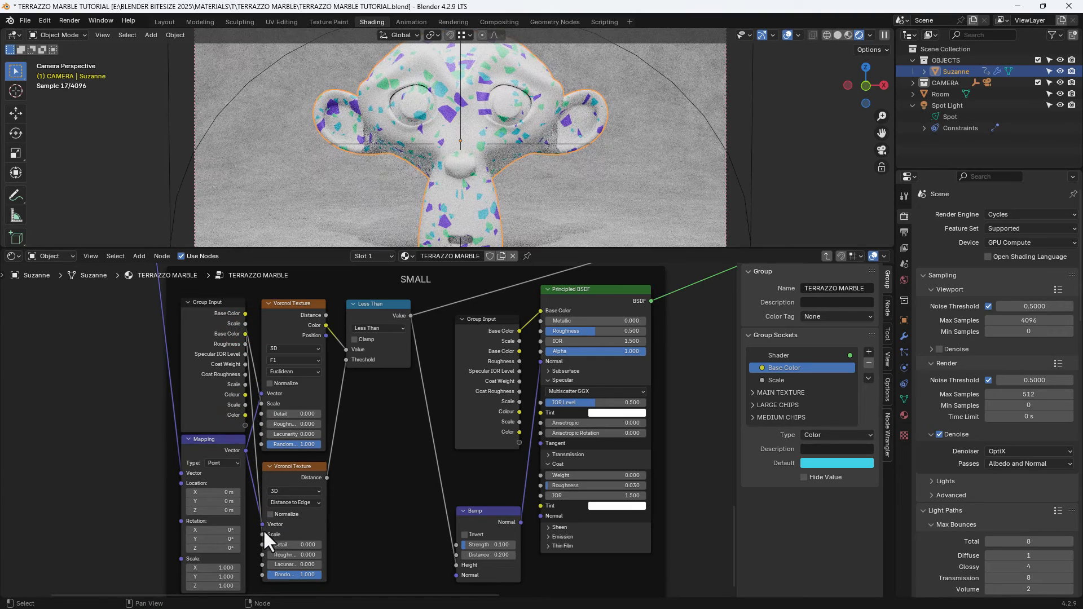
Add a panel named SMALL CHIPS to the group sockets
{"action": "left_click", "coordinate": [870, 351]}
{"action": "left_click", "coordinate": [884, 388]}
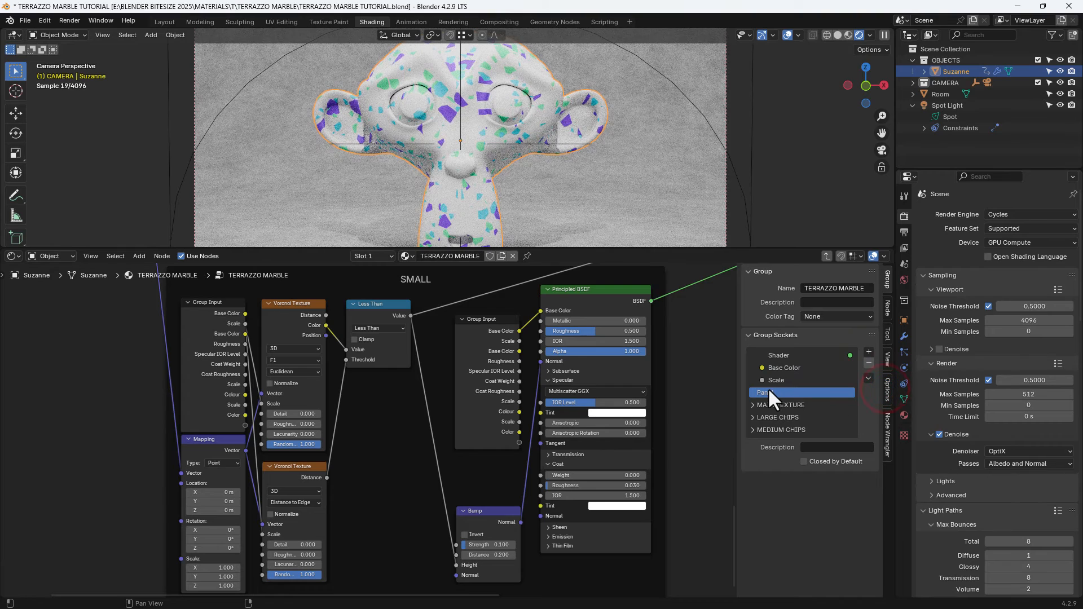
{"action": "double_click", "coordinate": [764, 392]}
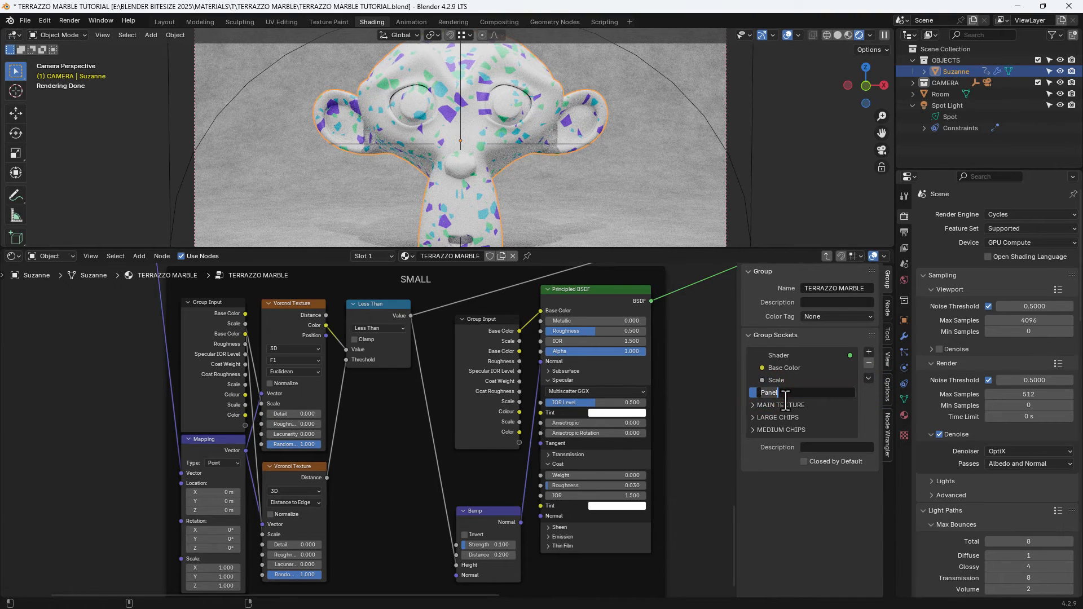
{"action": "type", "text": "Small CHIPS"}
{"action": "key", "text": "Return"}
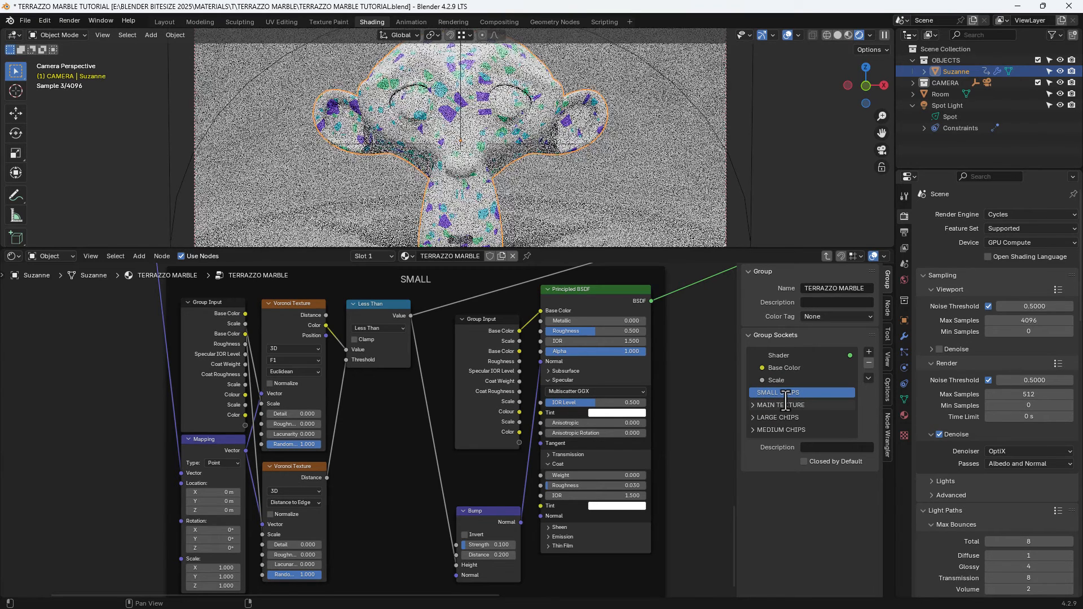
Rename the ungrouped Base Color socket to Color and move it into the SMALL CHIPS panel with Scale placed above it
{"action": "double_click", "coordinate": [784, 369]}
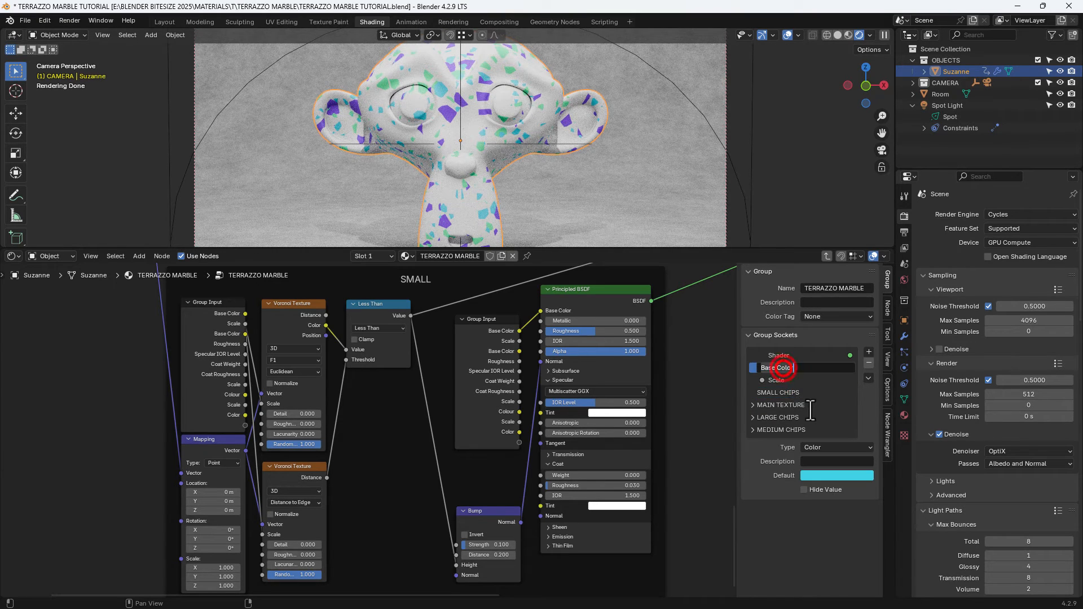
{"action": "type", "text": "Color"}
{"action": "key", "text": "Return"}
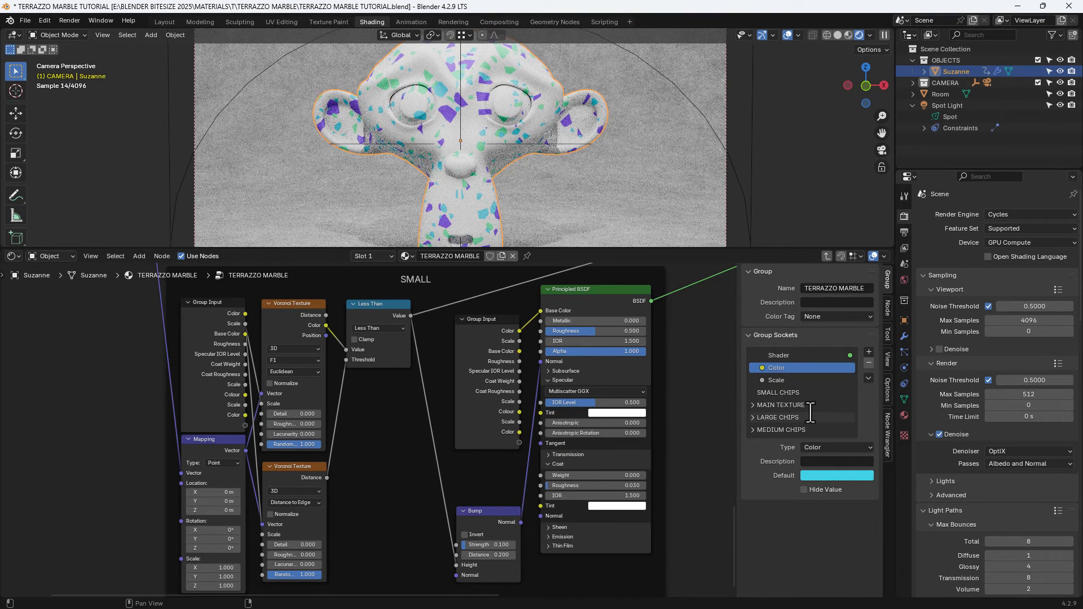
{"action": "left_click", "coordinate": [783, 381]}
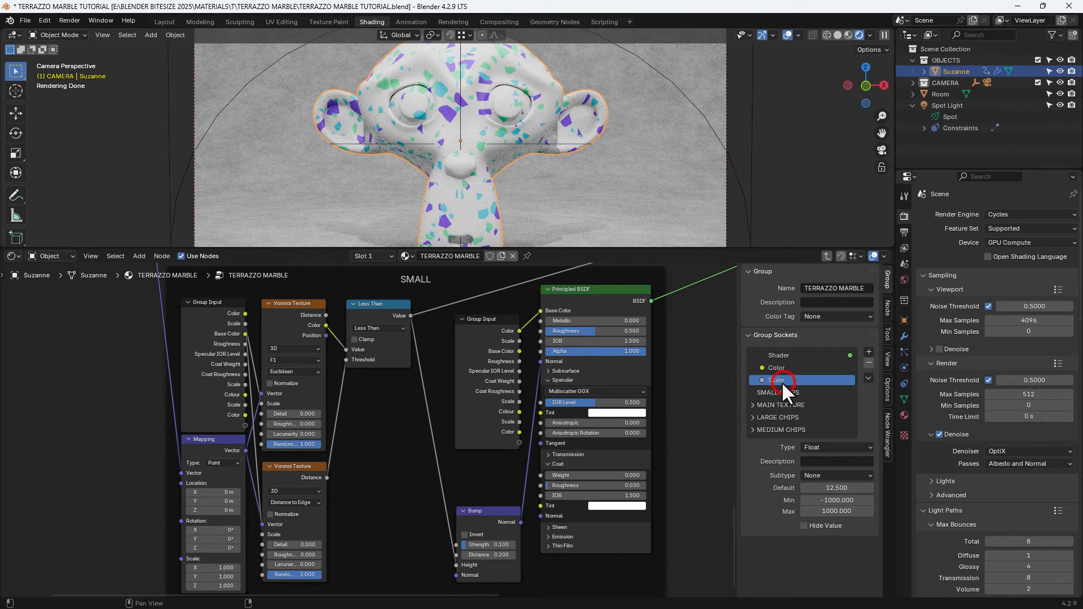
{"action": "mouse_move", "coordinate": [782, 382]}
{"action": "left_mouse_down"}
{"action": "mouse_move", "coordinate": [784, 390]}
{"action": "mouse_move", "coordinate": [780, 368]}
{"action": "mouse_move", "coordinate": [785, 391]}
{"action": "left_mouse_up"}
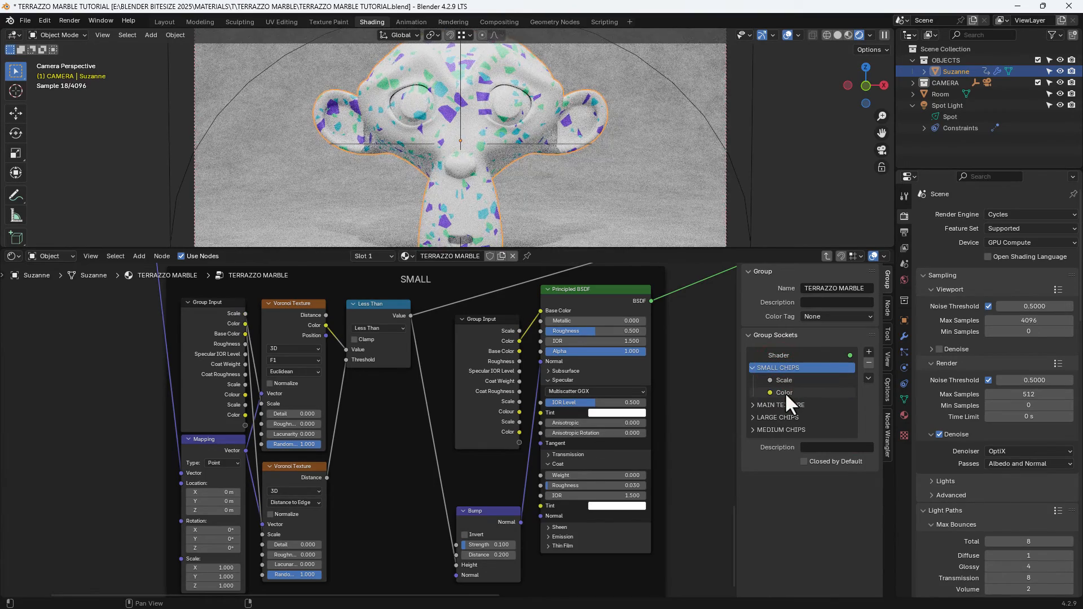
Collapse the SMALL CHIPS panel and move it below MEDIUM CHIPS in the group sockets
{"action": "left_click", "coordinate": [752, 417]}
{"action": "left_click", "coordinate": [753, 417]}
{"action": "left_click", "coordinate": [753, 367]}
{"action": "left_click_drag", "start_coordinate": [767, 367], "coordinate": [775, 406]}
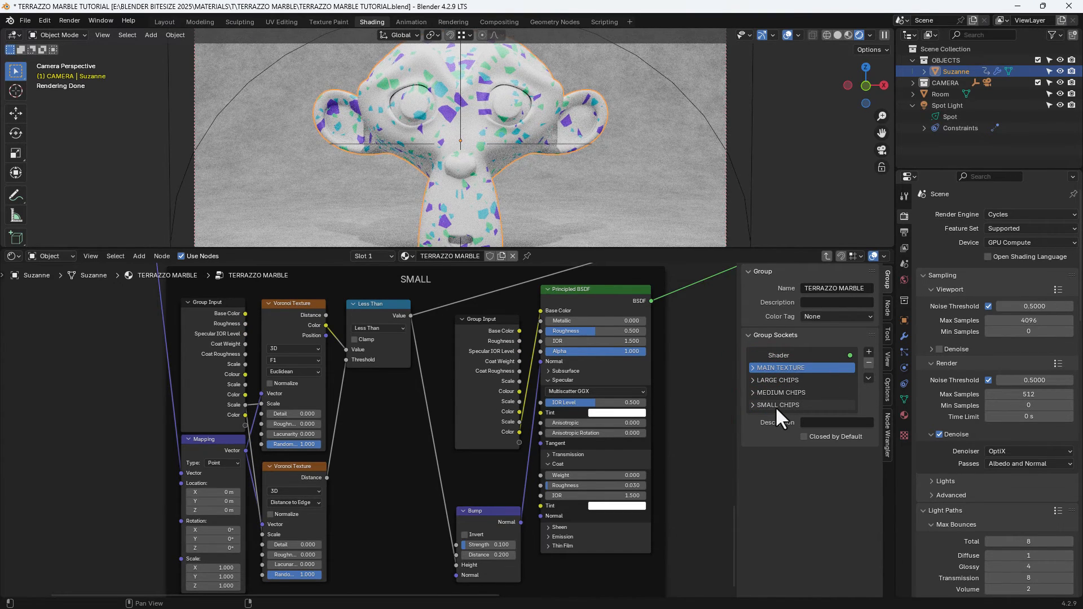
Exit the TERRAZZO MARBLE node group and hide the node editor's sidebar
{"action": "scroll", "coordinate": [682, 401], "scroll_direction": "down", "scroll_amount": 3}
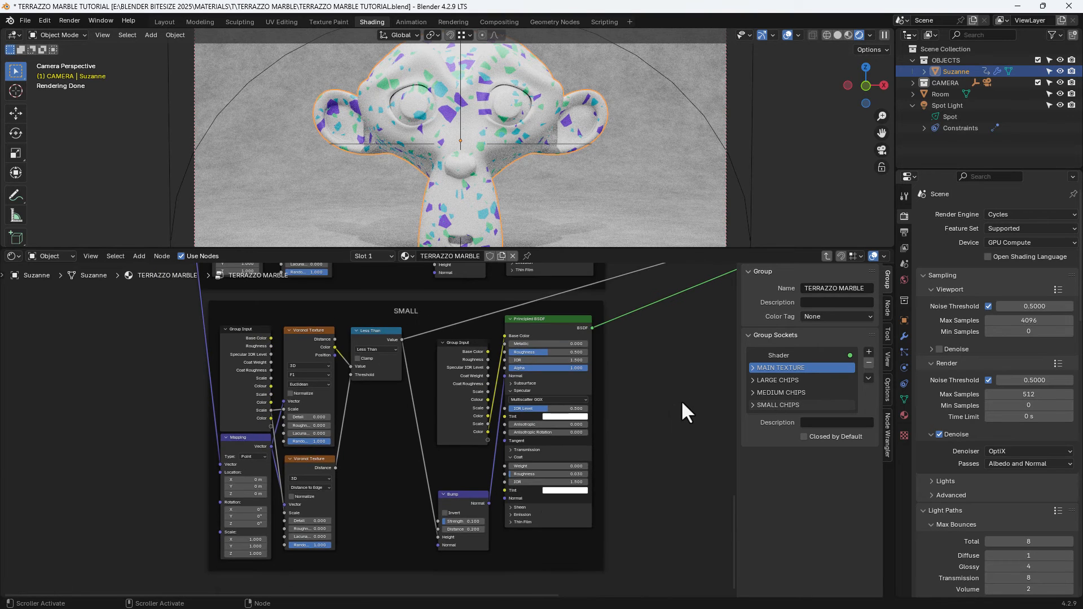
{"action": "left_click", "coordinate": [827, 255]}
{"action": "scroll", "coordinate": [453, 499], "scroll_direction": "up", "scroll_amount": 2}
{"action": "middle_click_drag", "start_coordinate": [452, 500], "coordinate": [498, 460]}
{"action": "scroll", "coordinate": [525, 434], "scroll_direction": "up", "scroll_amount": 2}
{"action": "scroll", "coordinate": [515, 442], "scroll_direction": "up", "scroll_amount": 1}
{"action": "key", "text": "n"}
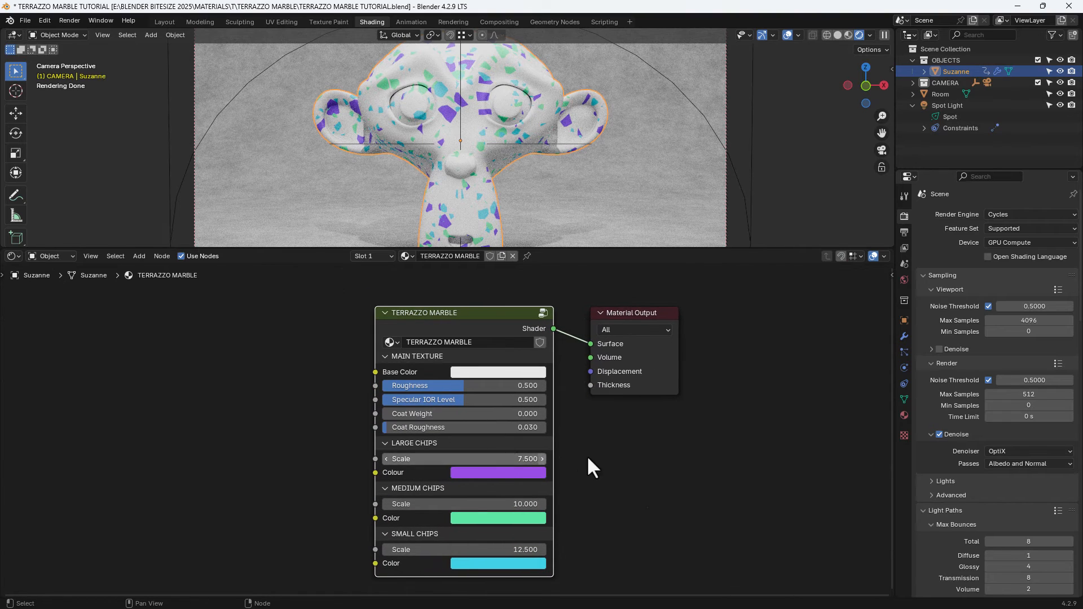
{"action": "scroll", "coordinate": [615, 458], "scroll_direction": "up", "scroll_amount": 1}
{"action": "middle_click_drag", "start_coordinate": [615, 459], "coordinate": [599, 450]}
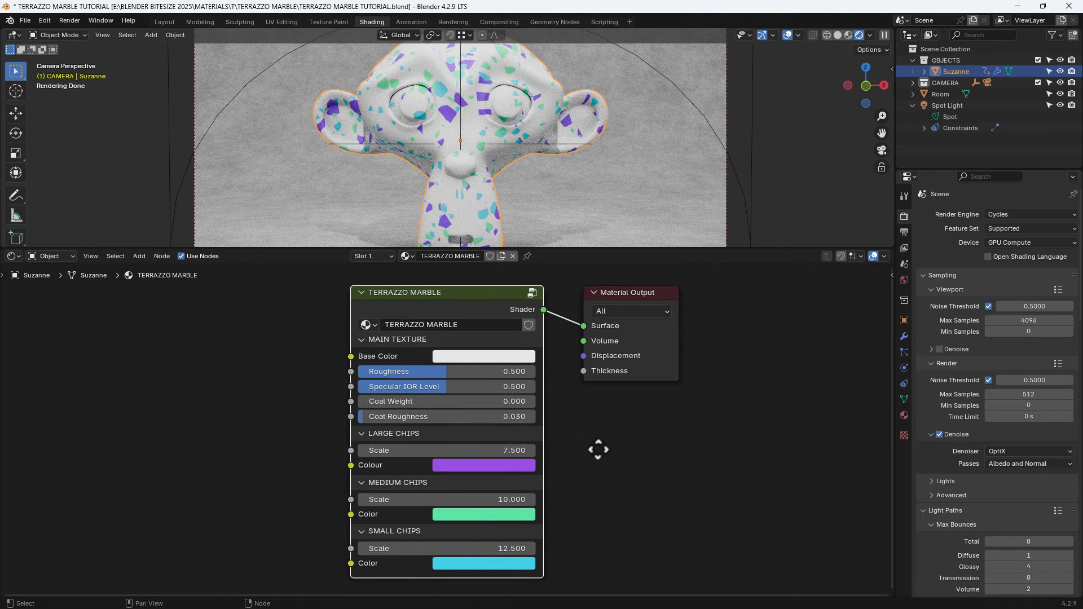
Set the TERRAZZO MARBLE node's main texture Roughness to 0.065 and Coat Weight to 0.25
{"action": "left_click", "coordinate": [499, 372]}
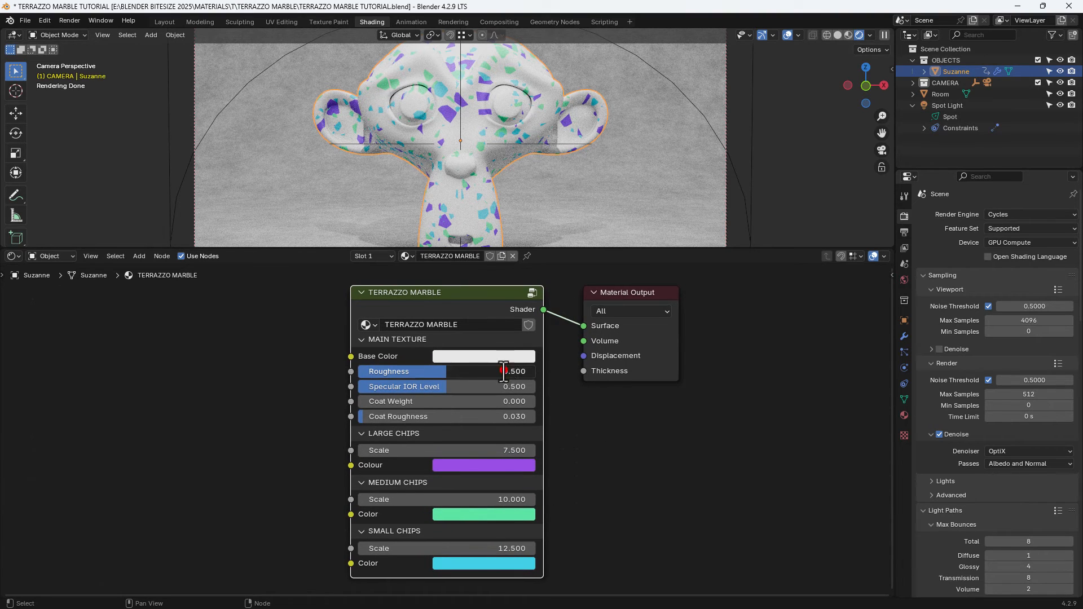
{"action": "key", "text": "BackSpace"}
{"action": "type", "text": ".065"}
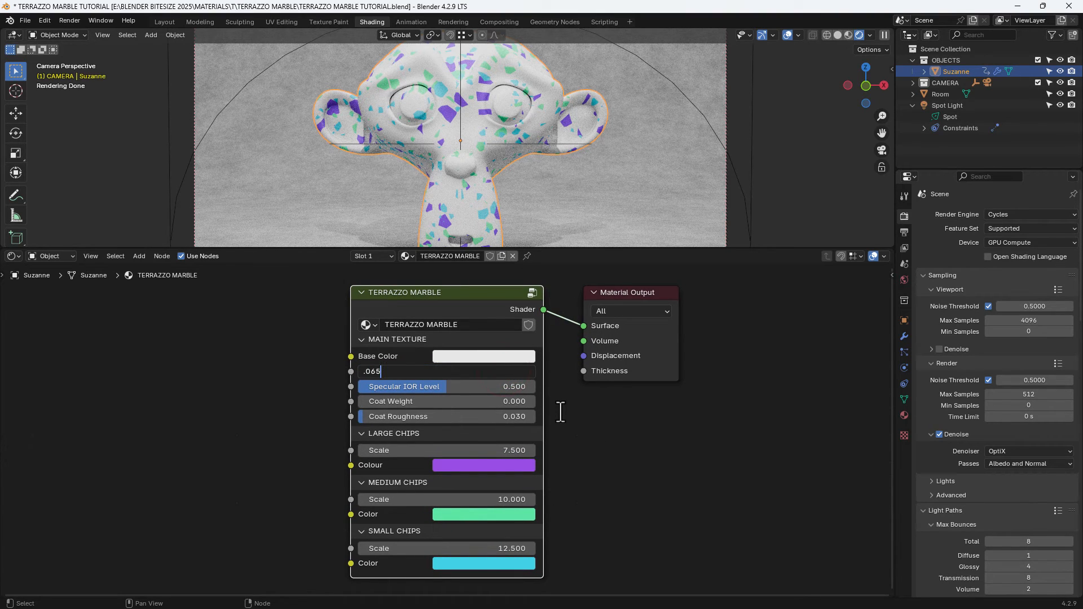
{"action": "key", "text": "Tab"}
{"action": "key", "text": "Tab"}
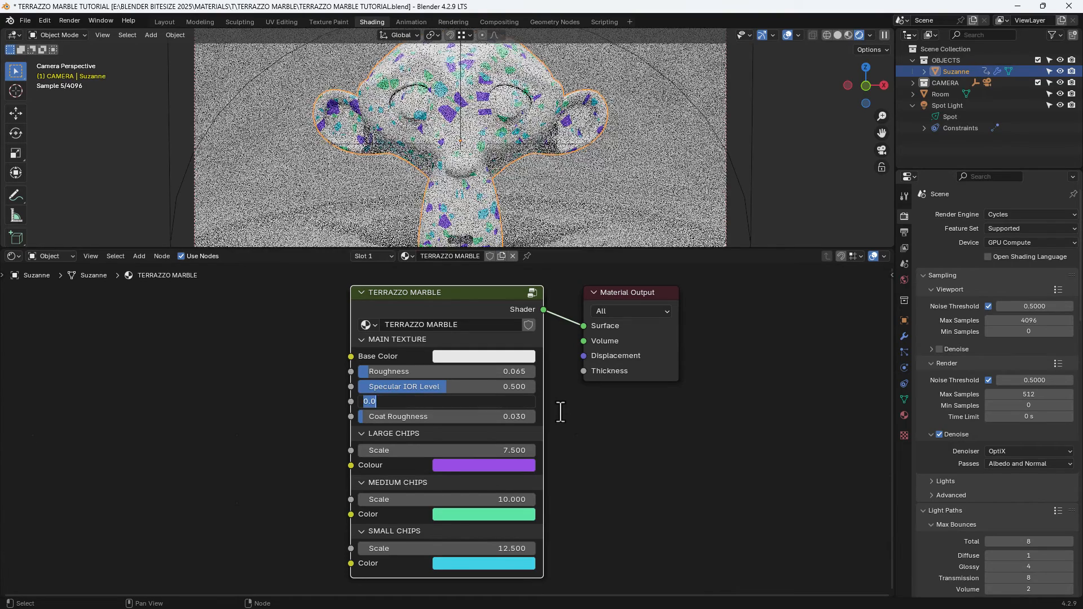
{"action": "type", "text": ".25"}
{"action": "key", "text": "Tab"}
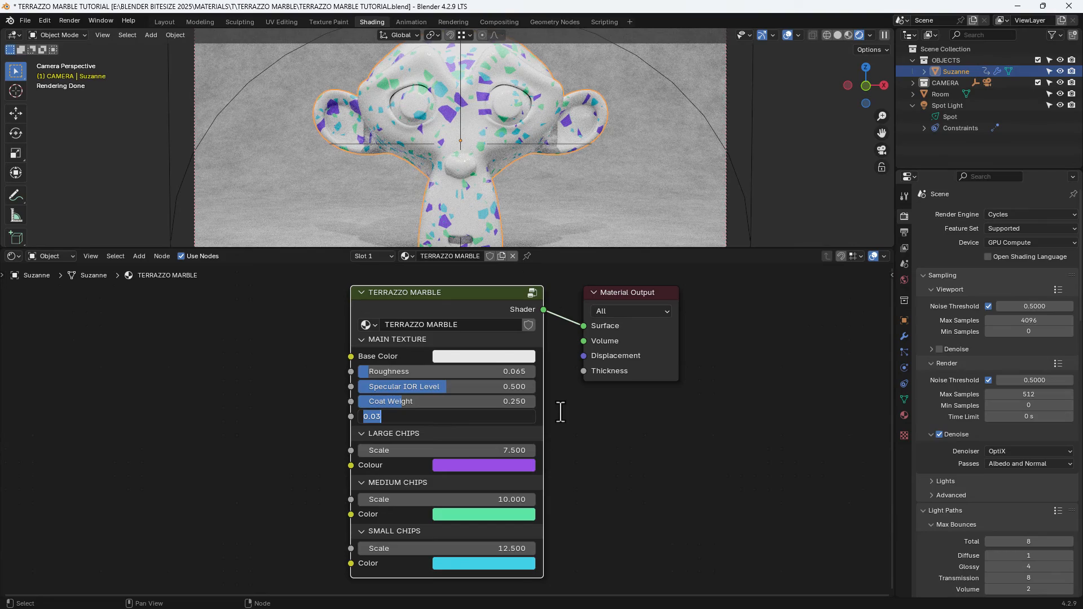
{"action": "key", "text": "Return"}
Change the large chips' colour to pink and the medium chips' colour to purple
{"action": "left_click", "coordinate": [506, 466]}
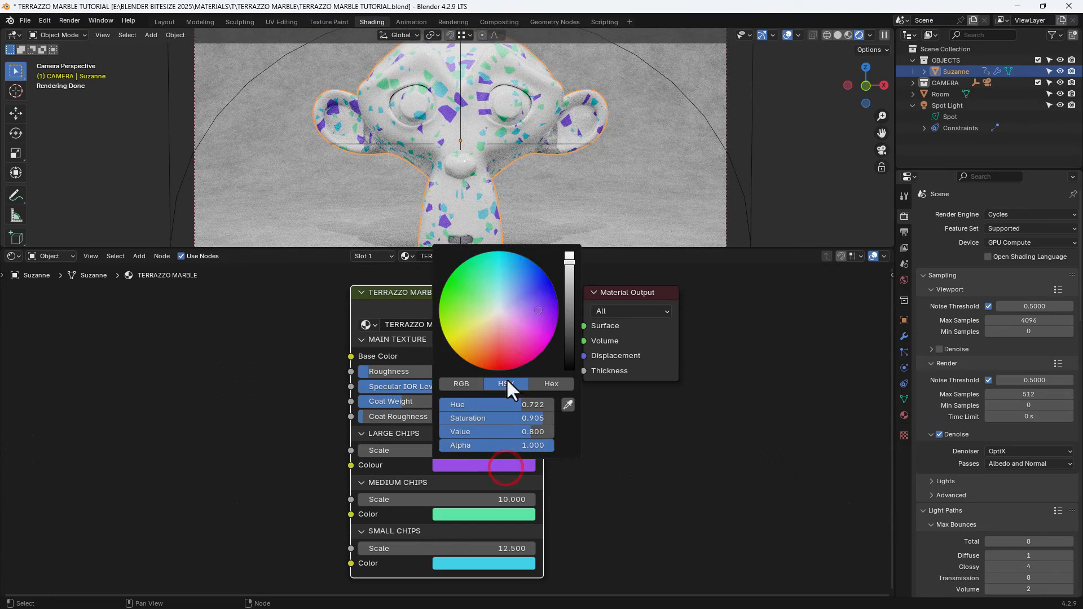
{"action": "left_click", "coordinate": [520, 327]}
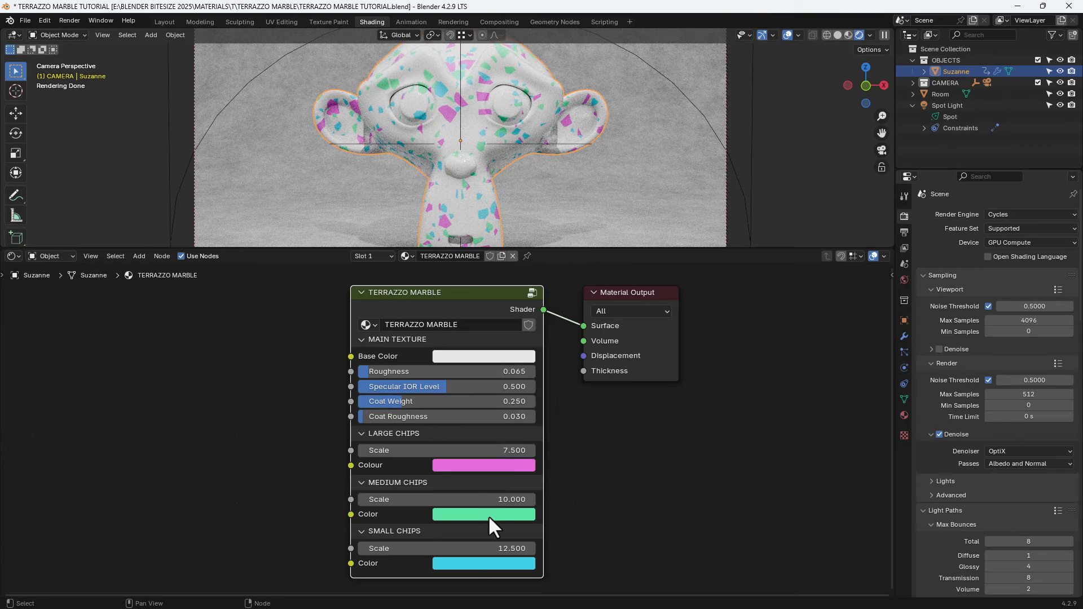
{"action": "left_click", "coordinate": [489, 517]}
{"action": "left_click", "coordinate": [531, 371]}
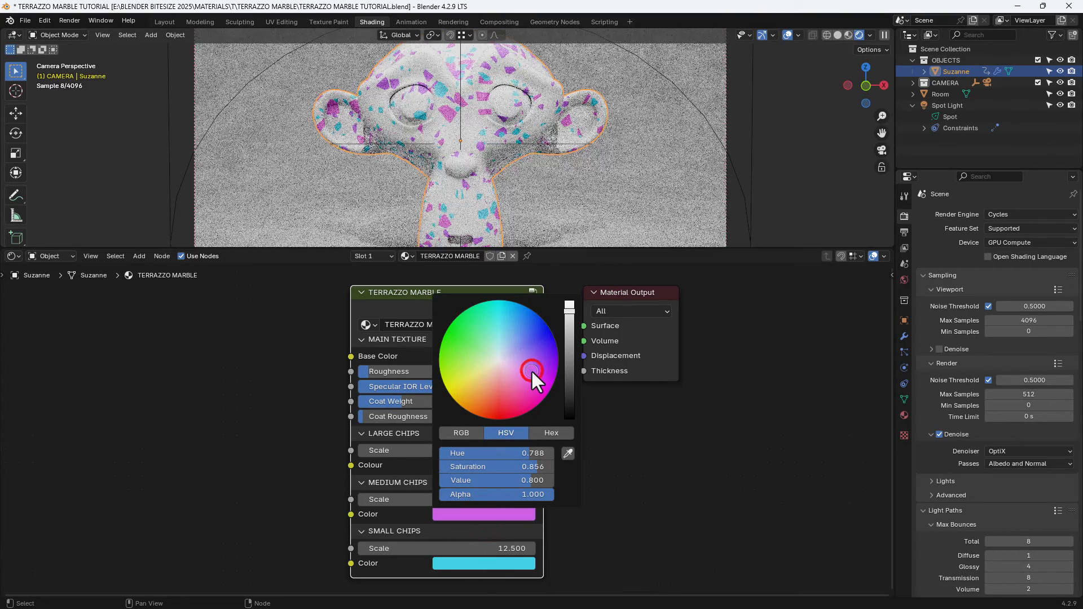
{"action": "left_click_drag", "start_coordinate": [530, 370], "coordinate": [532, 362]}
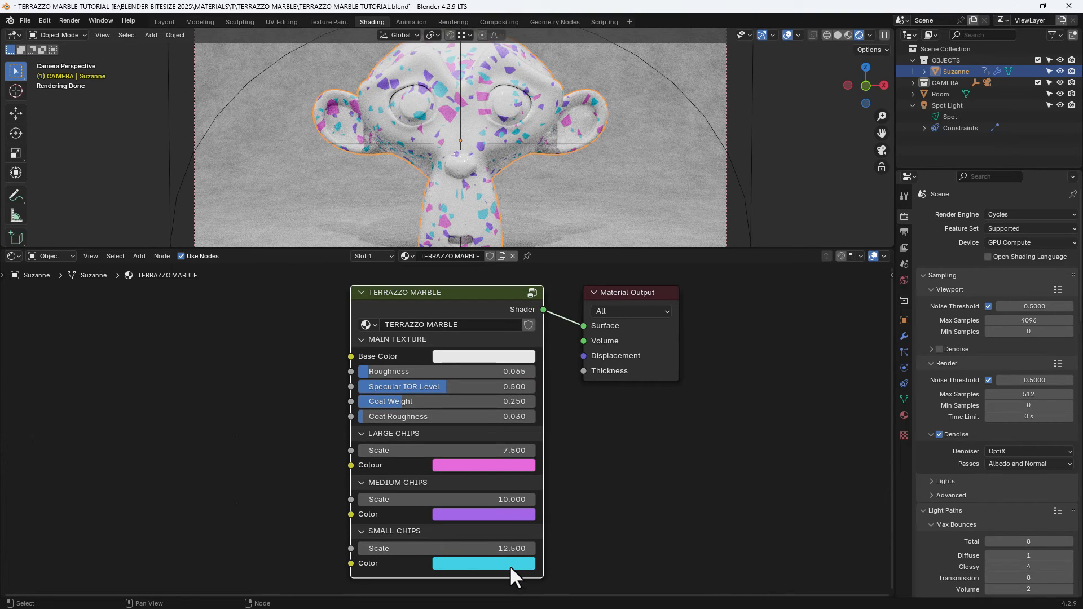
Change the small chips' colour to a sky blue with hue about 0.576 and save the file
{"action": "left_click", "coordinate": [510, 565]}
{"action": "left_click_drag", "start_coordinate": [508, 364], "coordinate": [512, 368]}
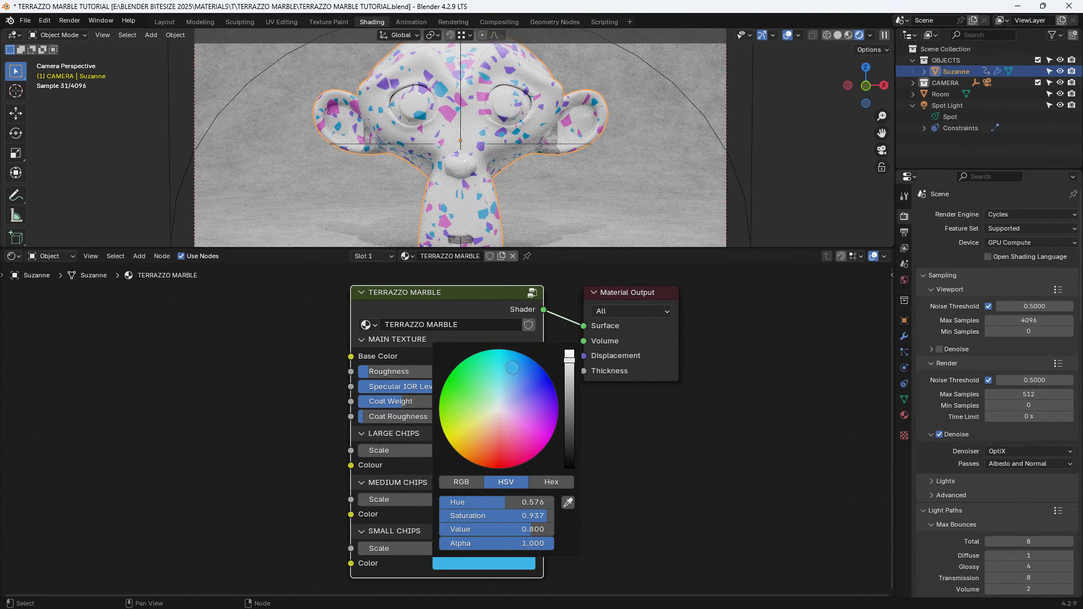
{"action": "left_click", "coordinate": [639, 484]}
{"action": "key", "text": "ctrl+s"}
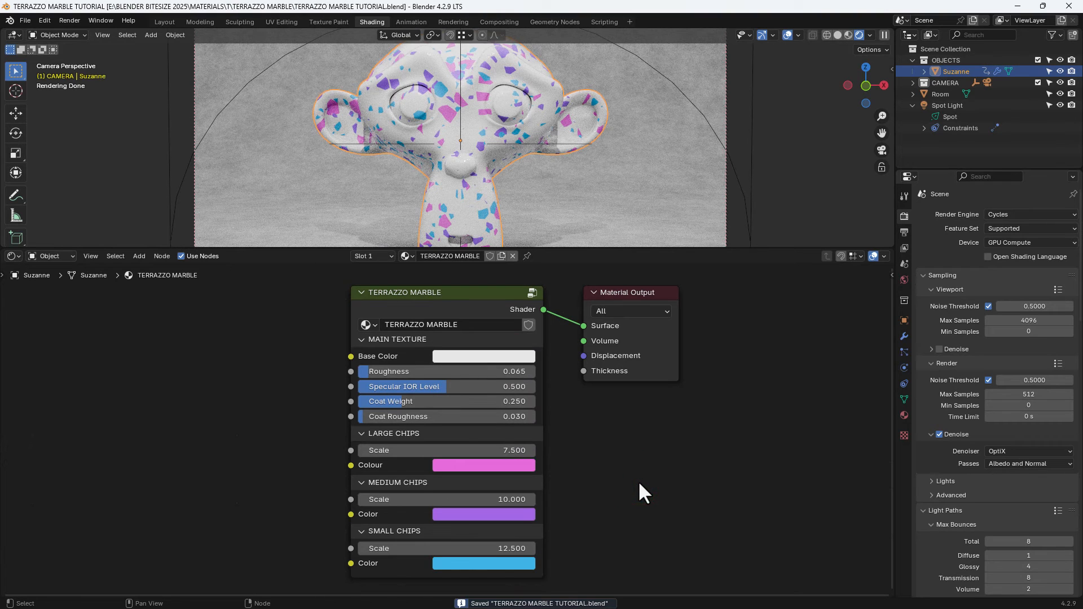
Enter the TERRAZZO MARBLE node group and delete the unconnected Group Input node beside the frames
{"action": "scroll", "coordinate": [640, 483], "scroll_direction": "down", "scroll_amount": 2}
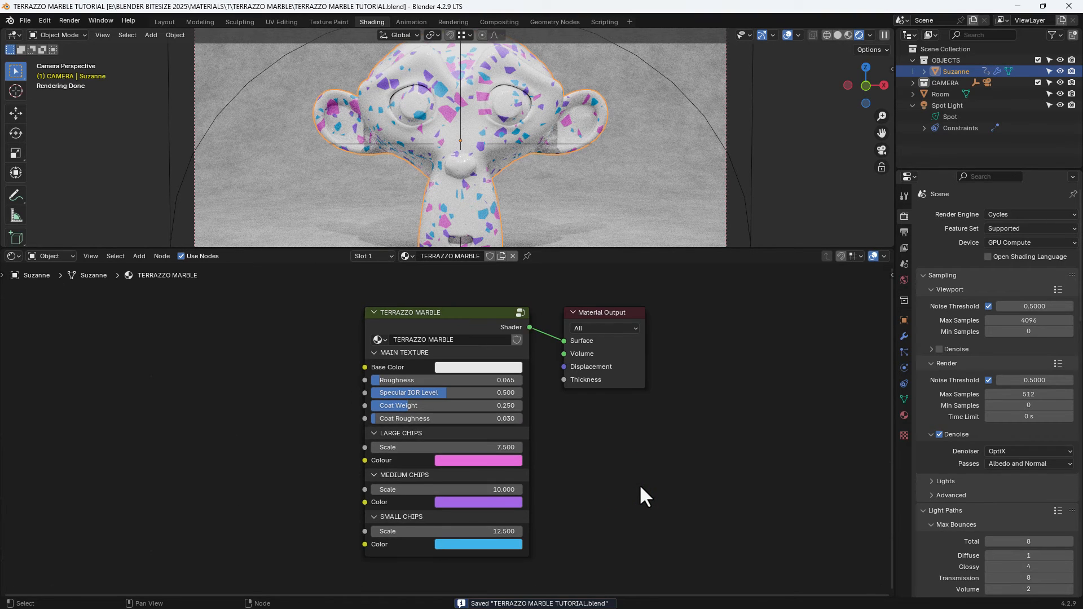
{"action": "left_click", "coordinate": [519, 312]}
{"action": "scroll", "coordinate": [533, 360], "scroll_direction": "down", "scroll_amount": 5}
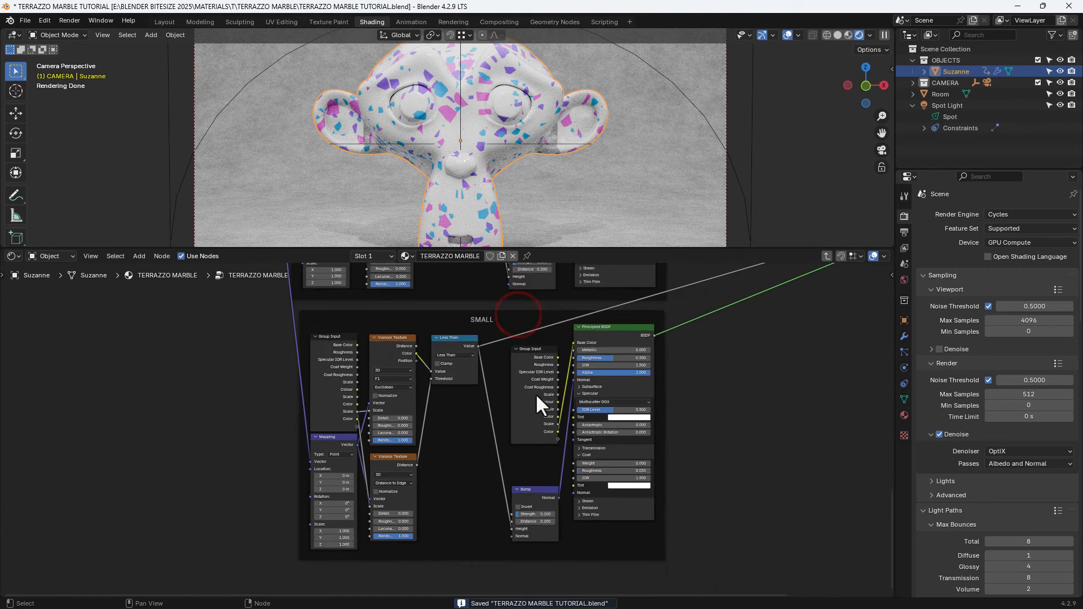
{"action": "scroll", "coordinate": [552, 398], "scroll_direction": "up", "scroll_amount": 3}
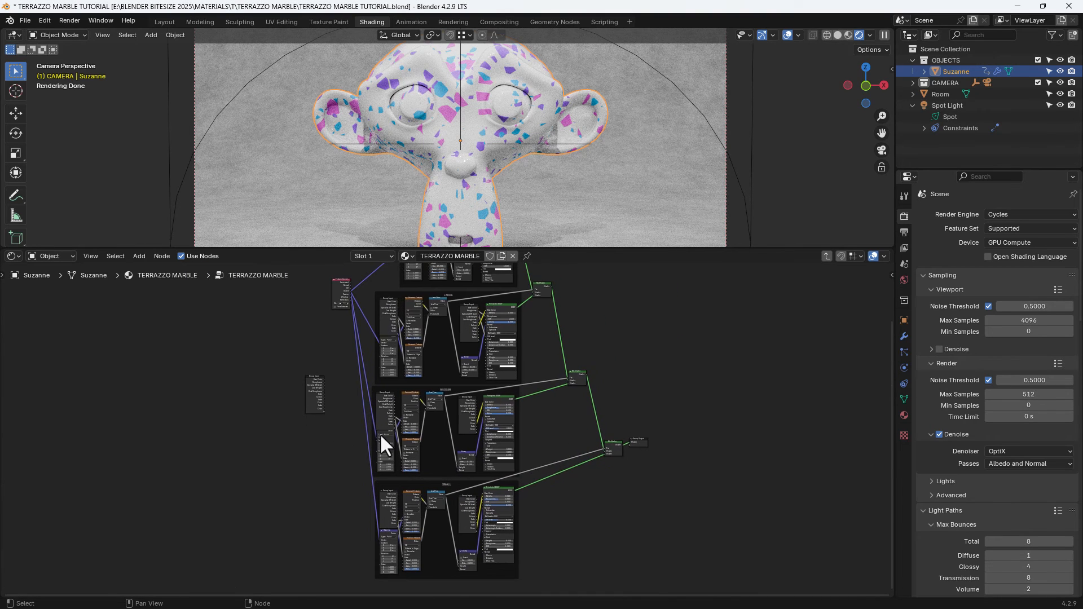
{"action": "left_click", "coordinate": [278, 368]}
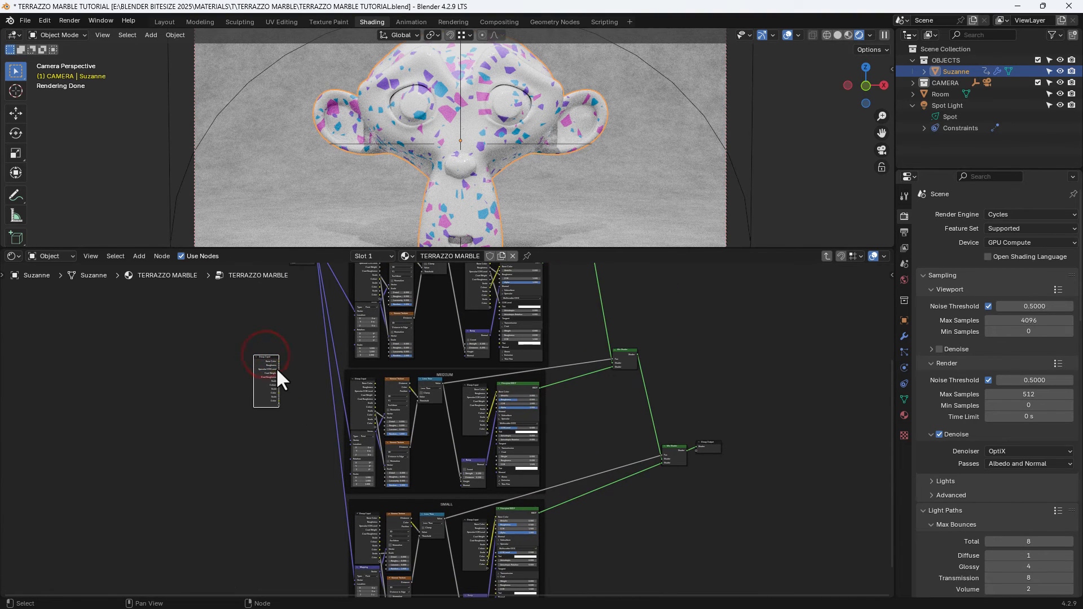
{"action": "key", "text": "x"}
Preview the MAIN TEXTURE frame's Principled BSDF and the first Mix Shader on Suzanne
{"action": "middle_click_drag", "start_coordinate": [316, 378], "coordinate": [292, 553]}
{"action": "scroll", "coordinate": [428, 417], "scroll_direction": "up", "scroll_amount": 2}
{"action": "scroll", "coordinate": [430, 421], "scroll_direction": "up", "scroll_amount": 1}
{"action": "middle_click_drag", "start_coordinate": [497, 345], "coordinate": [474, 435]}
{"action": "scroll", "coordinate": [476, 478], "scroll_direction": "up", "scroll_amount": 2}
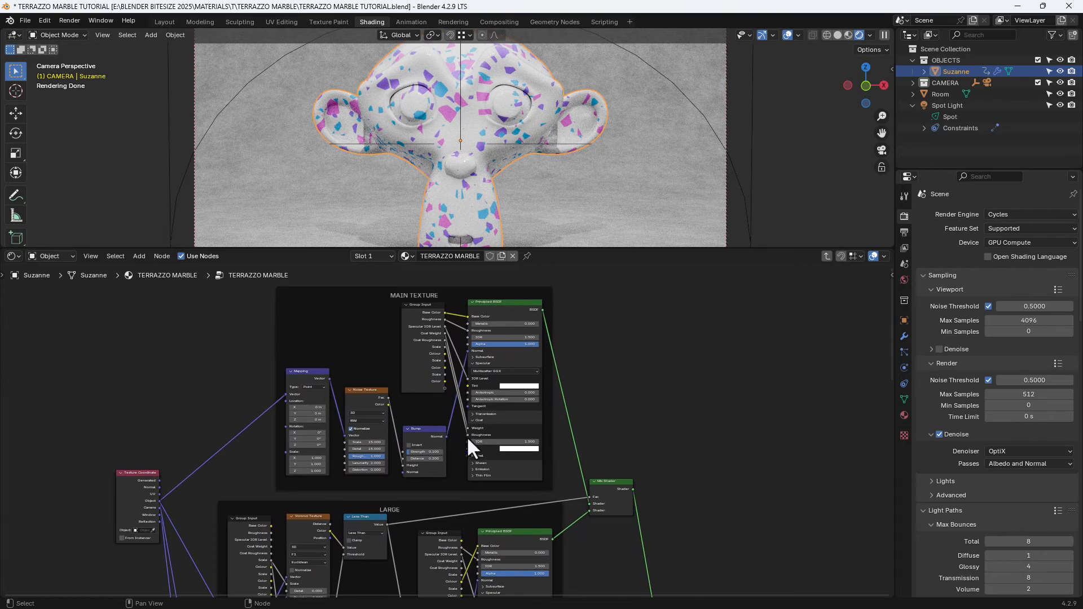
{"action": "left_click", "coordinate": [498, 307]}
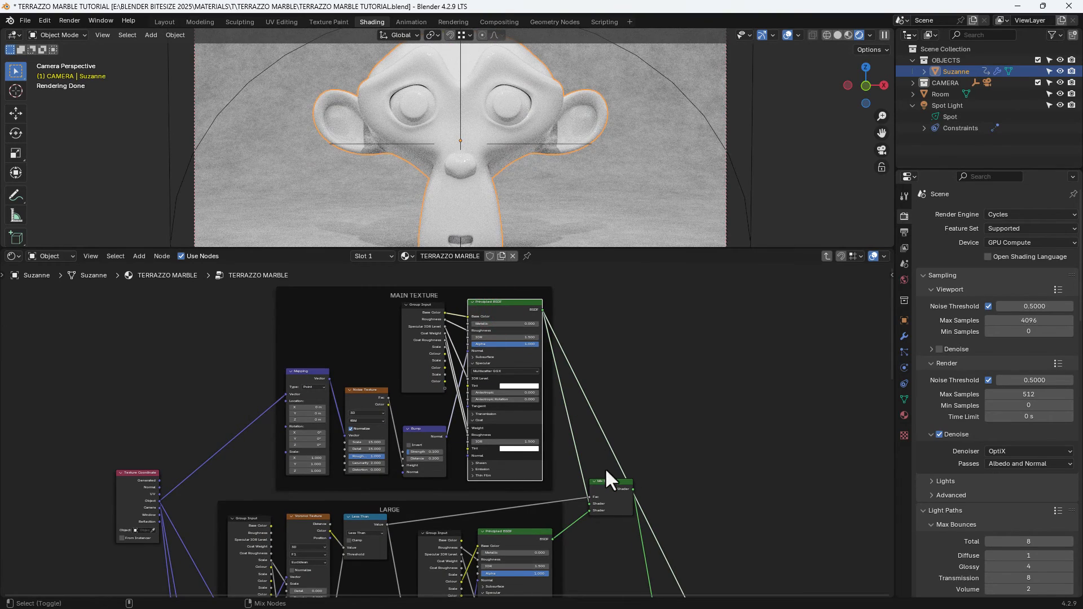
{"action": "left_click", "coordinate": [605, 482], "text": "ctrl+shift"}
Preview the LARGE frame's Less Than mask, its Principled BSDF and the Mix Shader that blends in the large chips
{"action": "middle_click_drag", "start_coordinate": [604, 482], "coordinate": [588, 336]}
{"action": "left_click", "coordinate": [350, 407], "text": "ctrl+shift"}
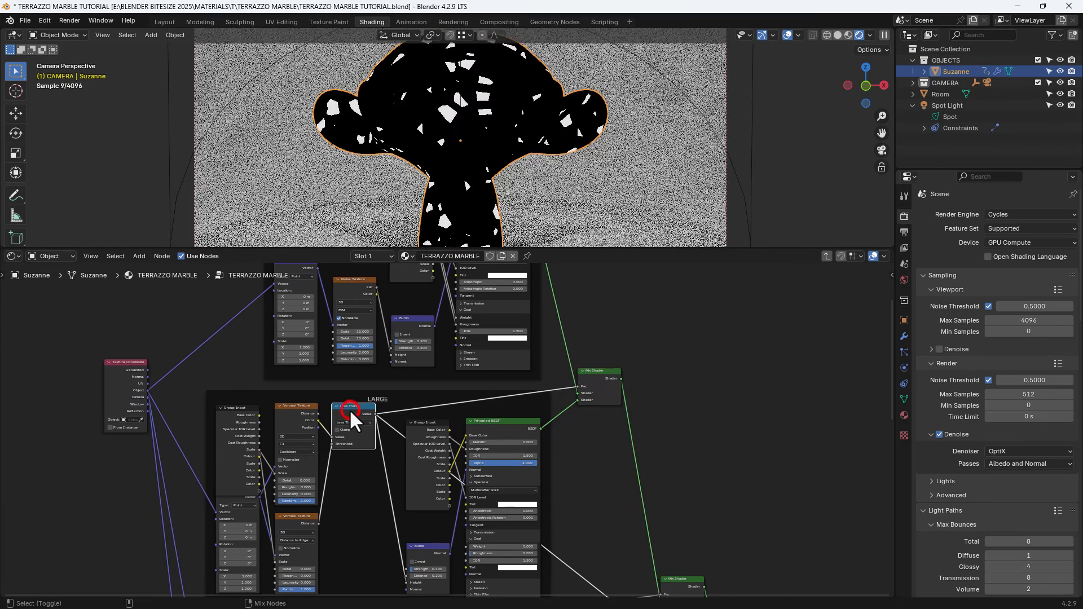
{"action": "left_click", "coordinate": [496, 426], "text": "ctrl+shift"}
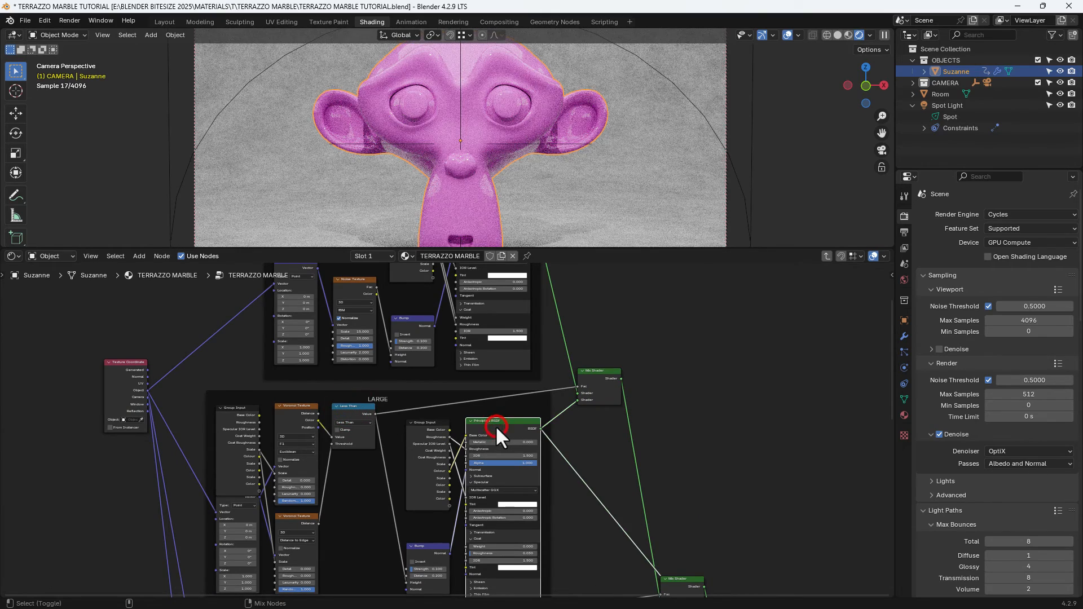
{"action": "left_click", "coordinate": [596, 376], "text": "ctrl+shift"}
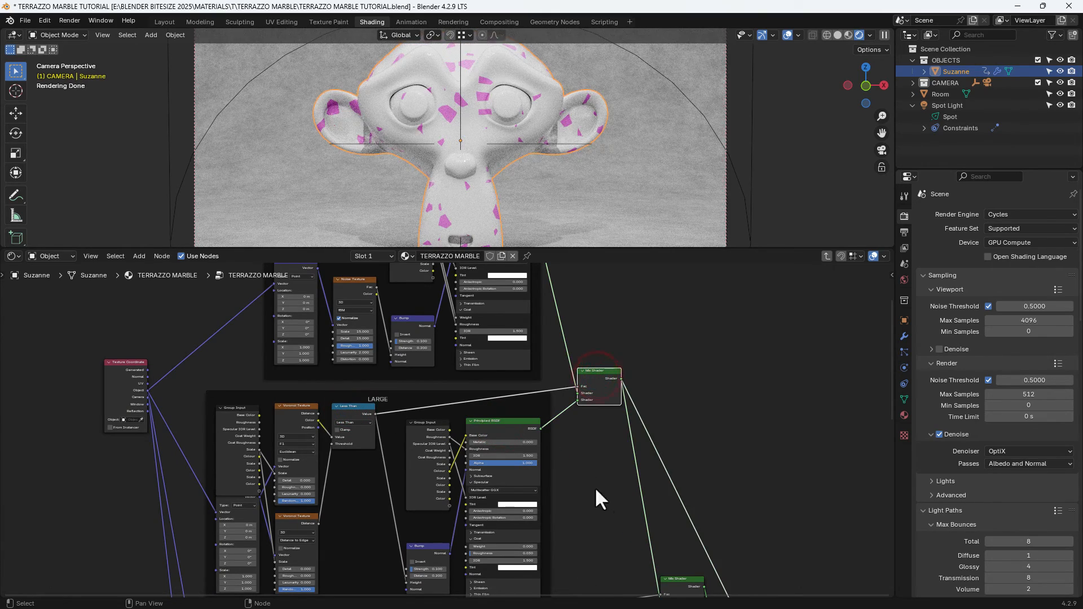
Preview the MEDIUM frame's Less Than mask, its Principled BSDF and the Mix Shader that blends in the medium chips
{"action": "middle_click_drag", "start_coordinate": [595, 487], "coordinate": [599, 375]}
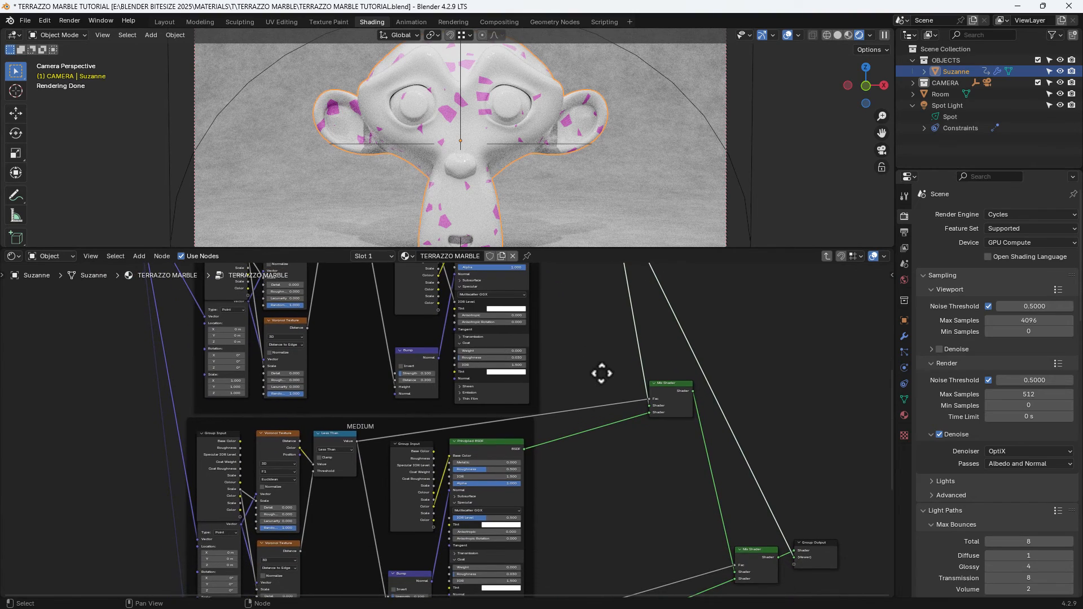
{"action": "left_click", "coordinate": [327, 436], "text": "ctrl+shift"}
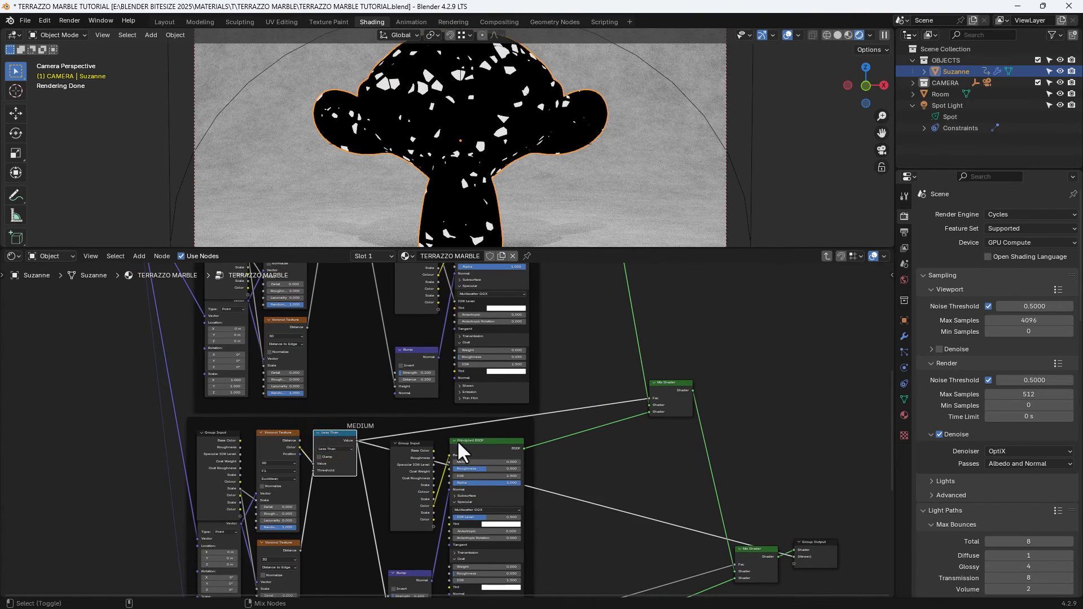
{"action": "left_click", "coordinate": [461, 442], "text": "ctrl+shift"}
{"action": "left_click", "coordinate": [671, 391], "text": "ctrl+shift"}
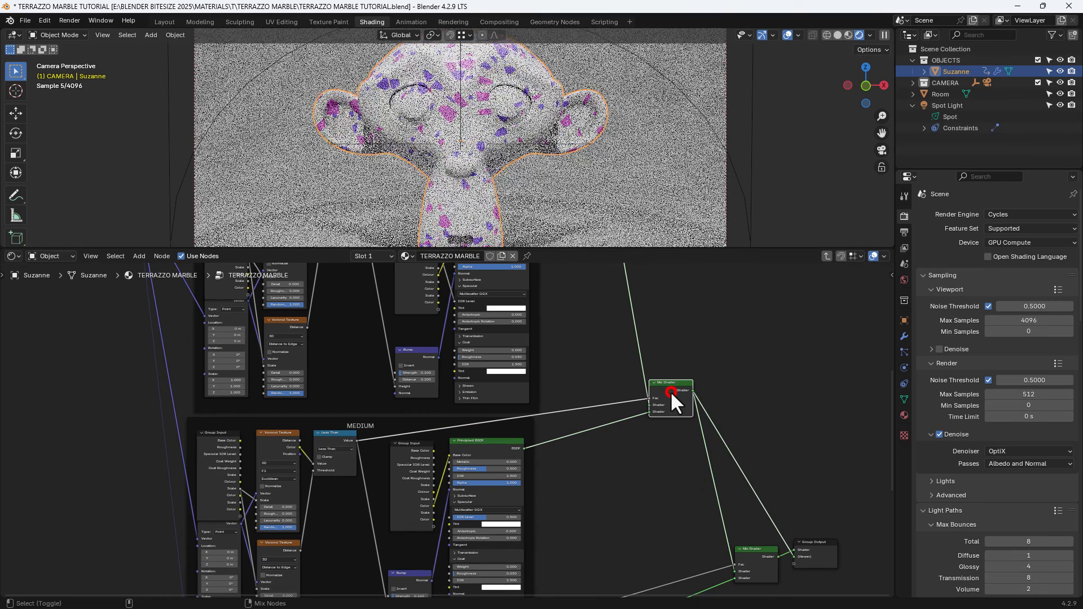
Preview the SMALL frame's Less Than mask, its Principled BSDF and the last Mix Shader before the Group Output
{"action": "middle_click_drag", "start_coordinate": [658, 557], "coordinate": [645, 311]}
{"action": "left_click", "coordinate": [326, 425], "text": "ctrl+shift"}
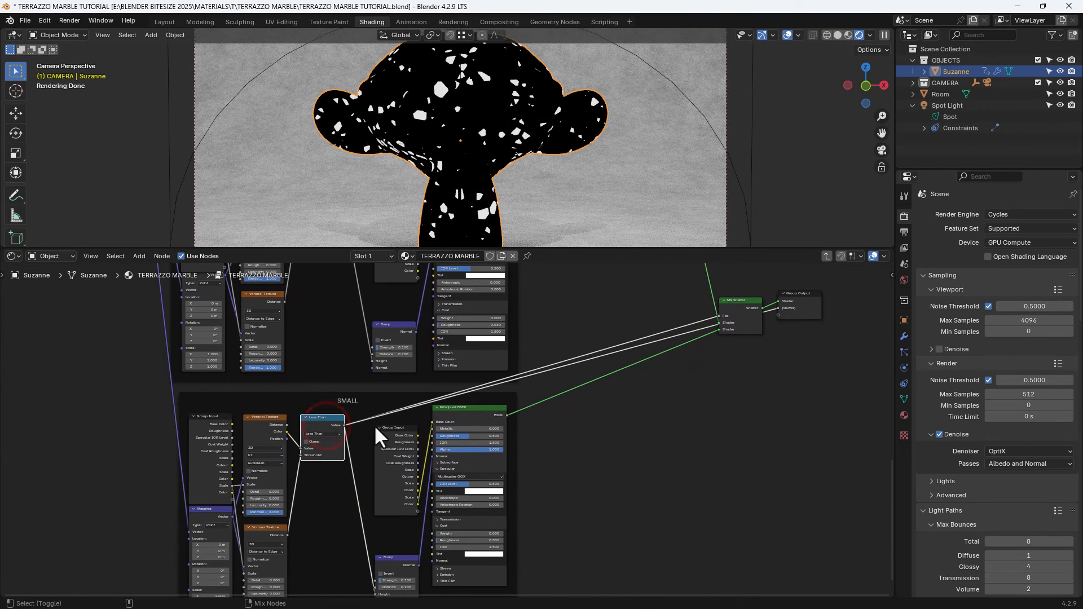
{"action": "left_click", "coordinate": [472, 416], "text": "ctrl+shift"}
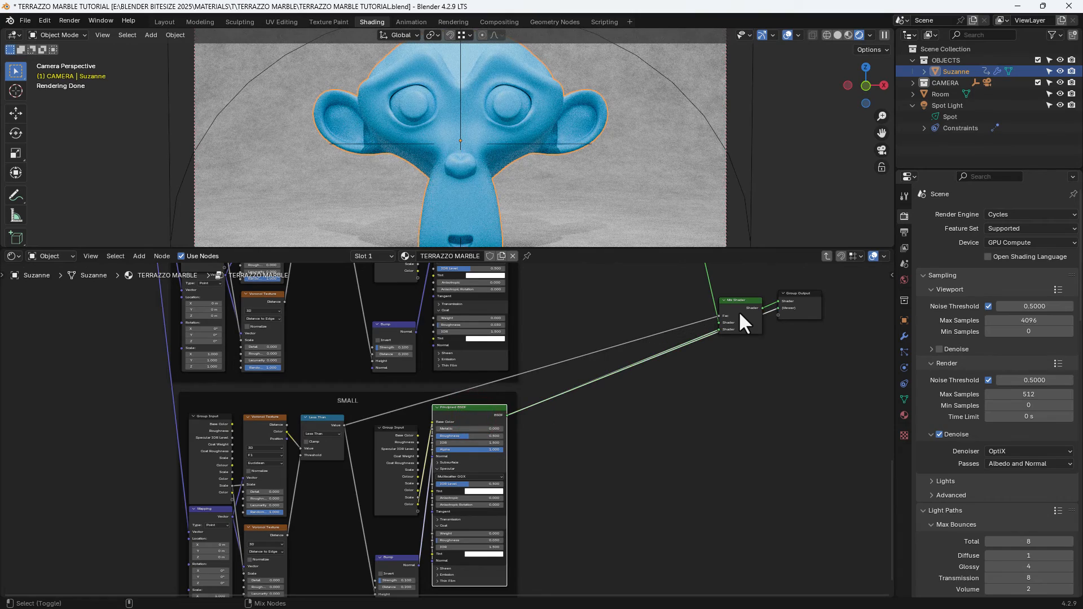
{"action": "left_click", "coordinate": [740, 310], "text": "ctrl+shift"}
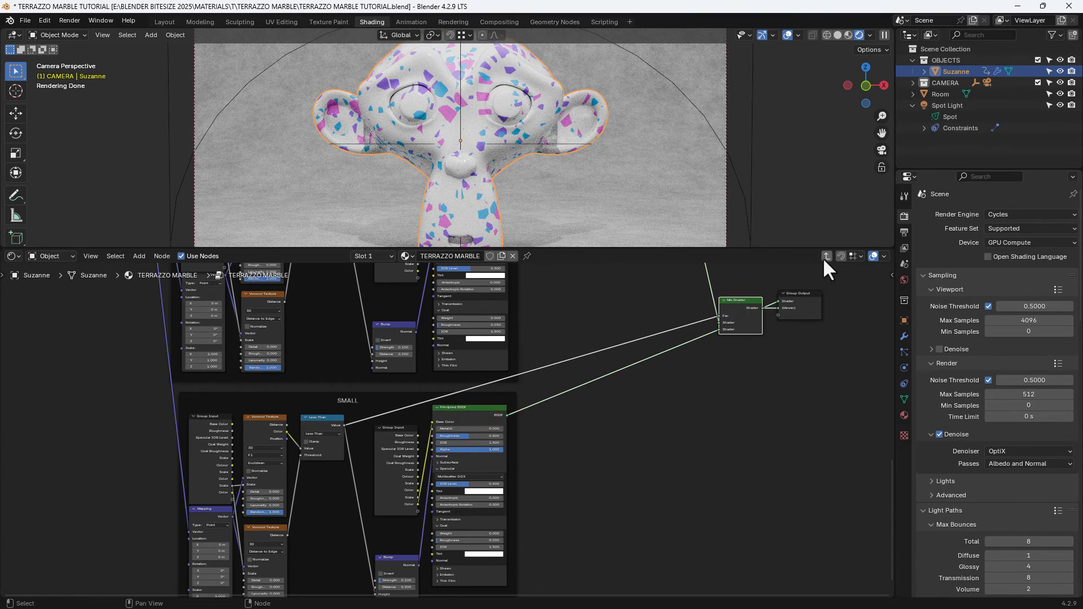
Return to the material's top level and select the TERRAZZO MARBLE group node
{"action": "left_click", "coordinate": [826, 257]}
{"action": "left_click", "coordinate": [442, 368]}
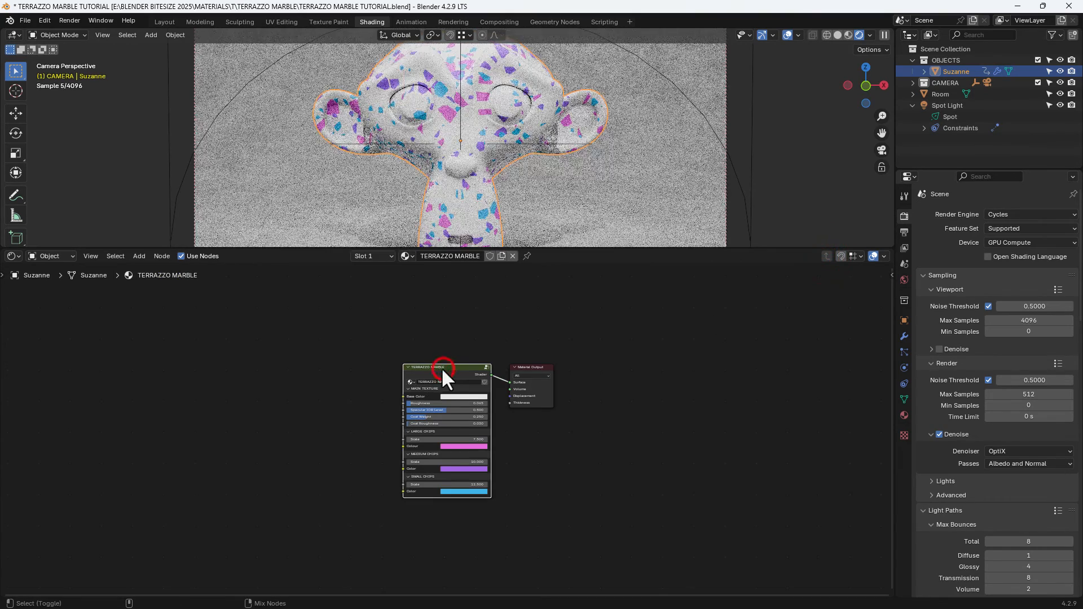
{"action": "scroll", "coordinate": [577, 429], "scroll_direction": "up", "scroll_amount": 3}
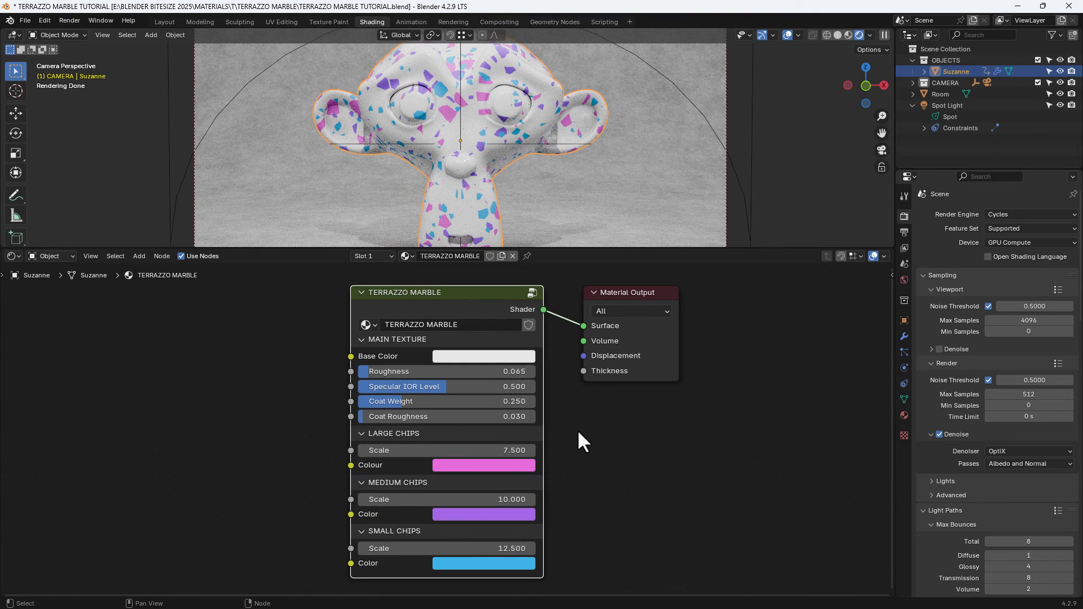
Save the Blender file with the finished TERRAZZO MARBLE group node
{"action": "middle_click_drag", "start_coordinate": [578, 432], "coordinate": [578, 438]}
{"action": "key", "text": "ctrl+s"}
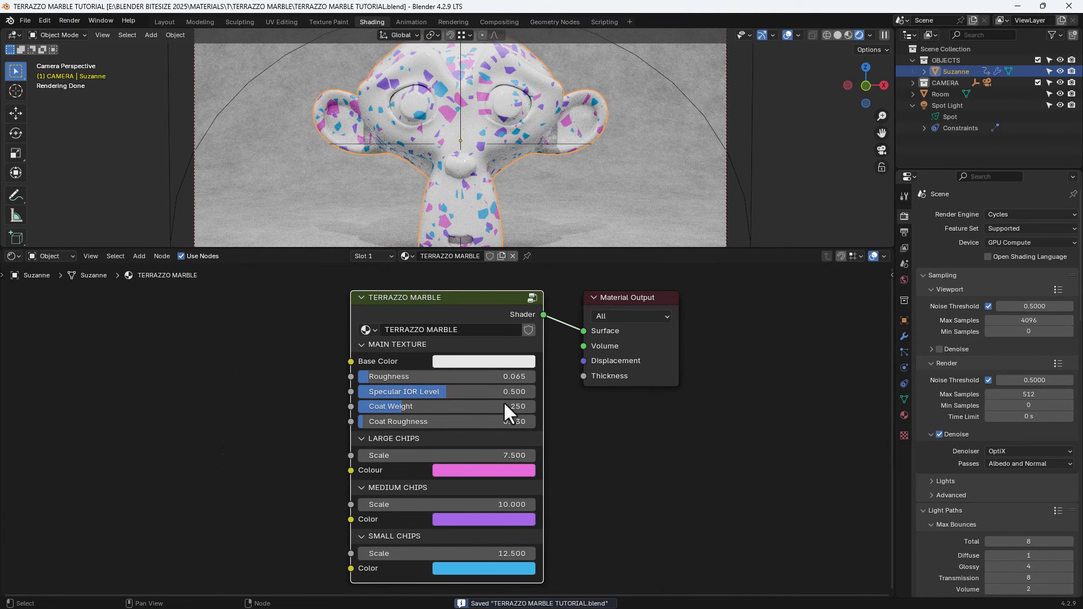
Collapse the MAIN TEXTURE, LARGE CHIPS, MEDIUM CHIPS and SMALL CHIPS sections of the group node and expand them all again
{"action": "left_click", "coordinate": [394, 346]}
{"action": "left_click", "coordinate": [394, 358]}
{"action": "left_click", "coordinate": [396, 373]}
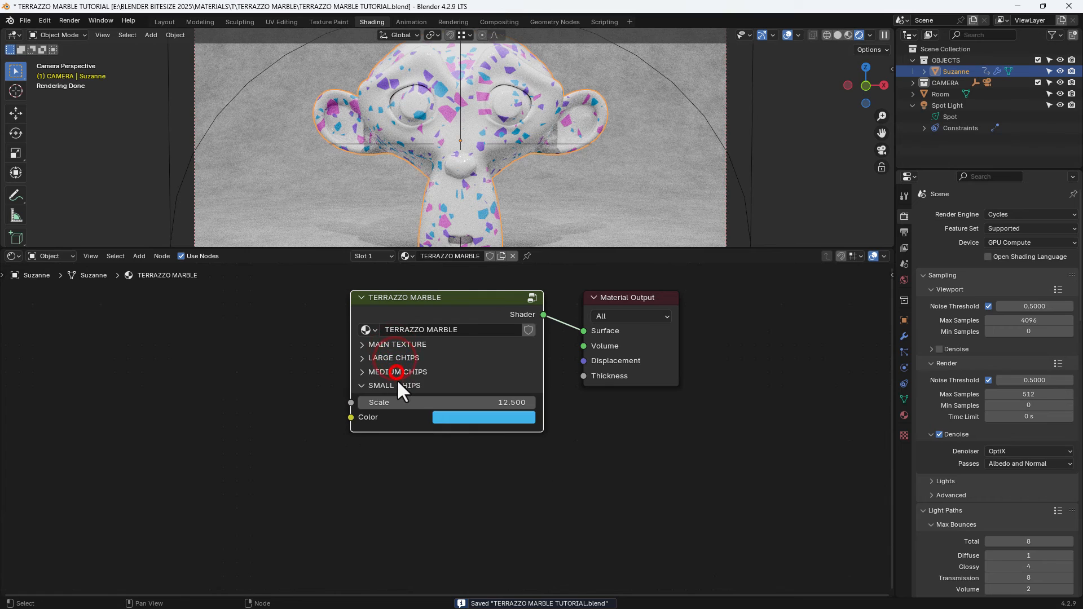
{"action": "left_click", "coordinate": [399, 385]}
{"action": "left_click", "coordinate": [399, 385]}
{"action": "left_click", "coordinate": [395, 371]}
{"action": "left_click", "coordinate": [395, 358]}
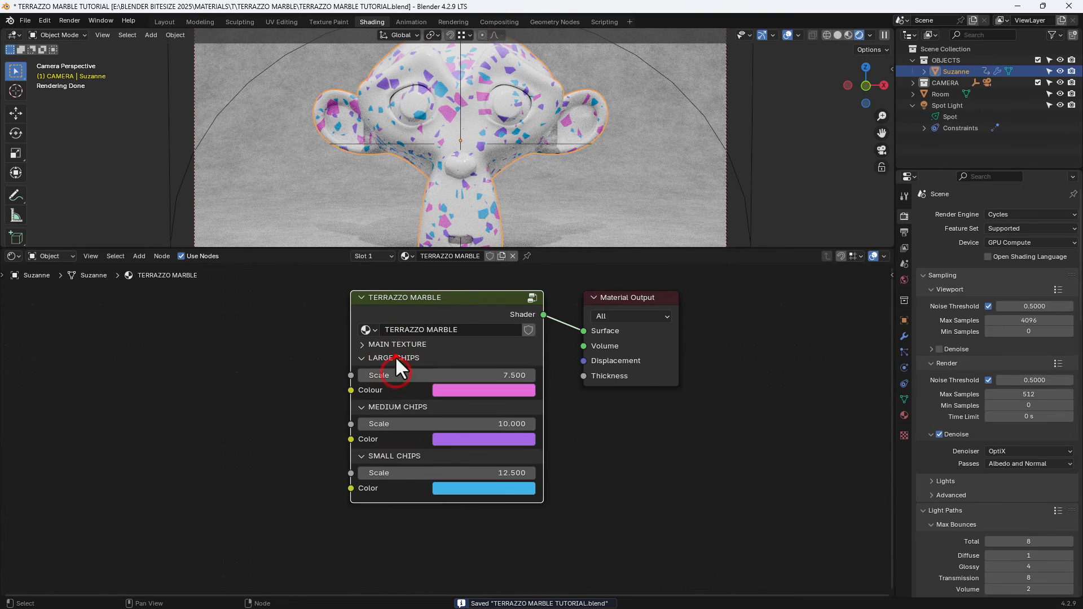
{"action": "left_click", "coordinate": [395, 344]}
Deselect the TERRAZZO MARBLE group node and save the file again
{"action": "left_click", "coordinate": [618, 478]}
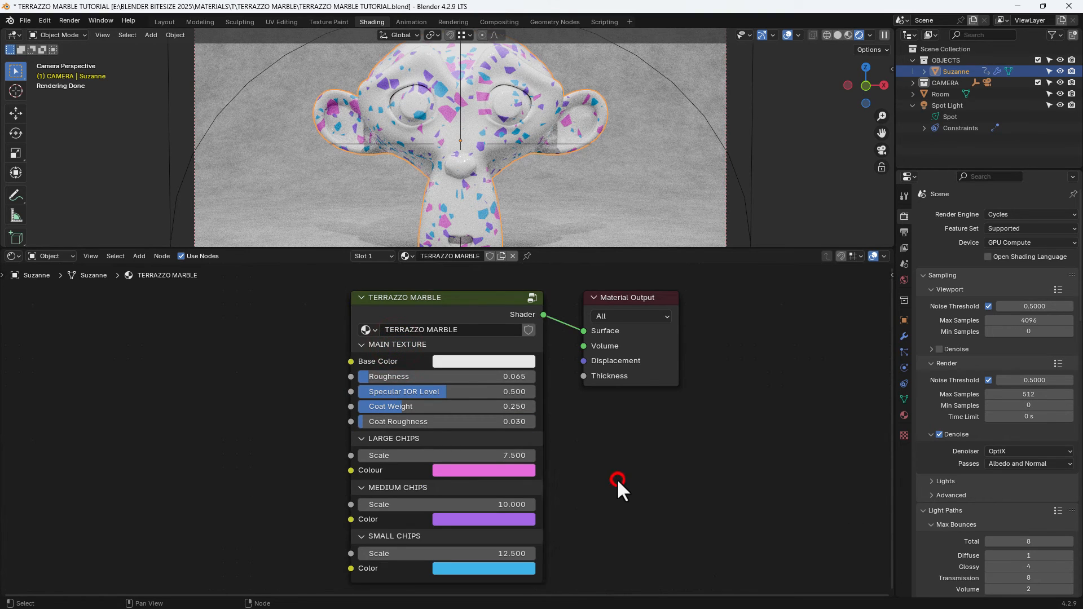
{"action": "left_click", "coordinate": [497, 456]}
{"action": "mouse_move", "coordinate": [497, 456]}
{"action": "left_mouse_down"}
{"action": "mouse_move", "coordinate": [557, 456]}
{"action": "mouse_move", "coordinate": [449, 456]}
{"action": "mouse_move", "coordinate": [496, 456]}
{"action": "left_mouse_up"}
{"action": "key", "text": "ctrl+s"}
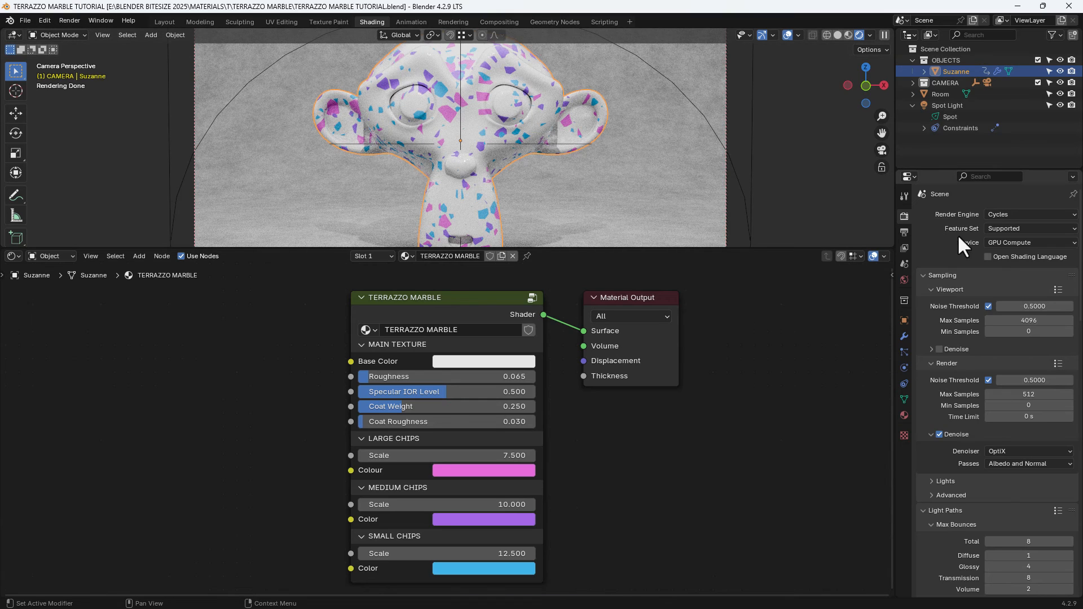
Collapse the Viewport sampling settings and review the scene's render settings down to Color Management and its curves
{"action": "left_click", "coordinate": [958, 289]}
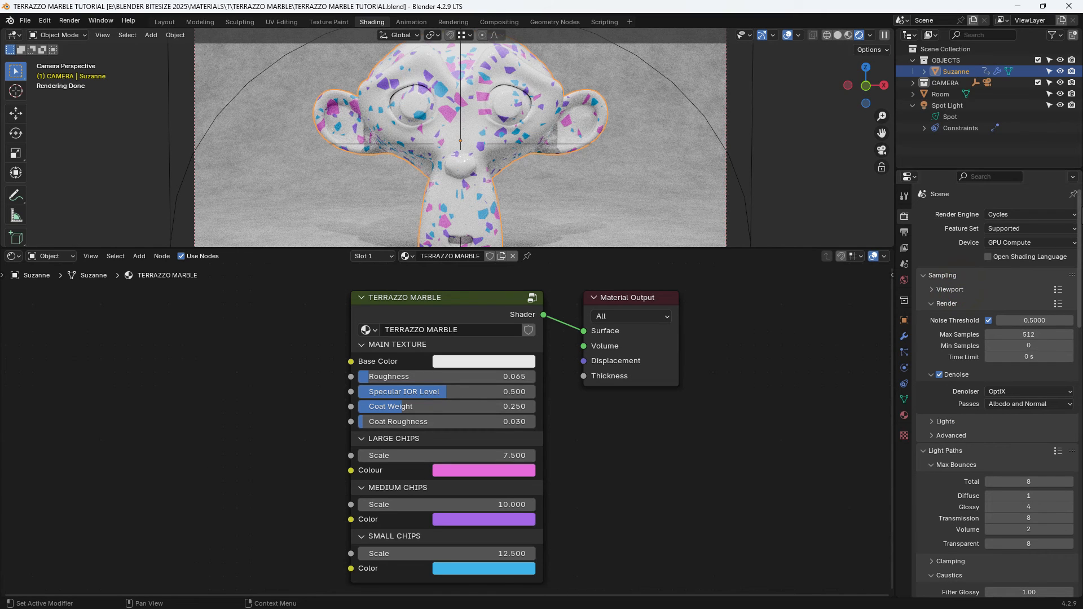
{"action": "left_click_drag", "start_coordinate": [1081, 210], "coordinate": [1082, 476]}
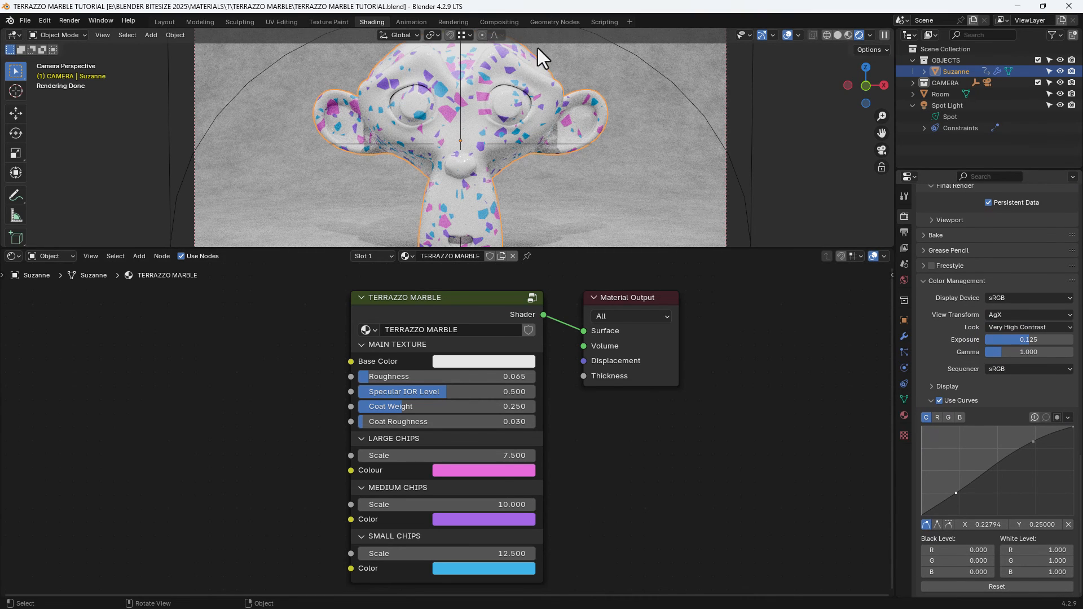
Review the Denoise setup in the Compositing workspace and start rendering the image
{"action": "left_click", "coordinate": [513, 21]}
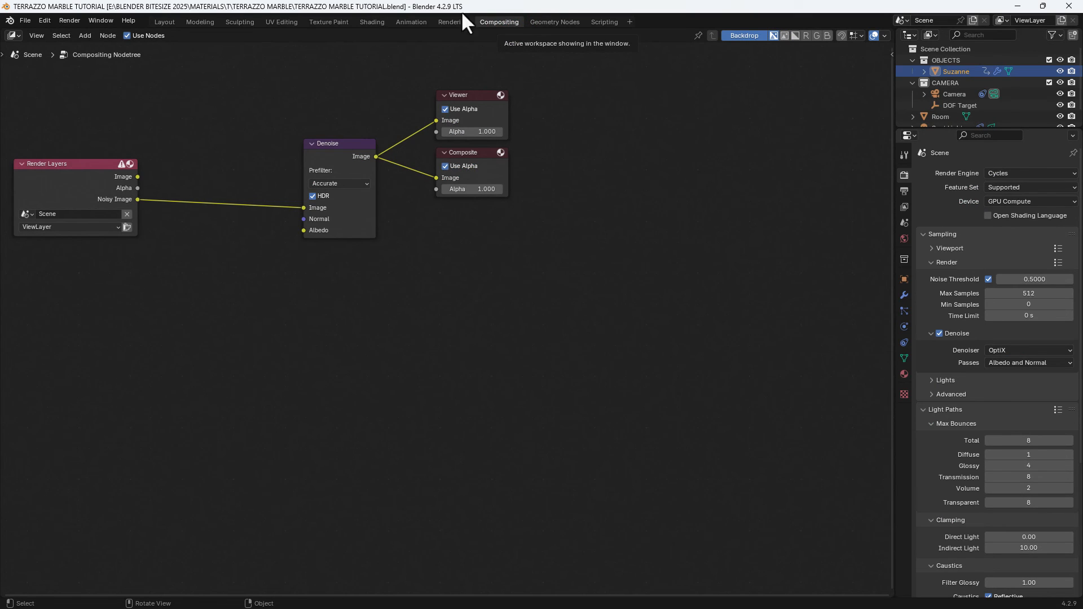
{"action": "left_click", "coordinate": [66, 20]}
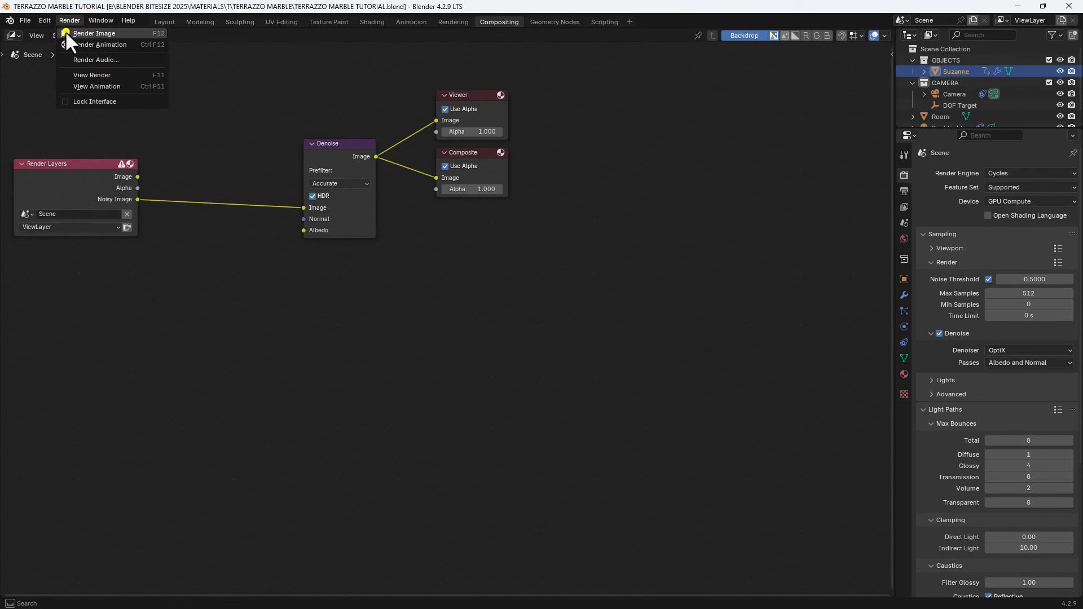
{"action": "left_click", "coordinate": [65, 31]}
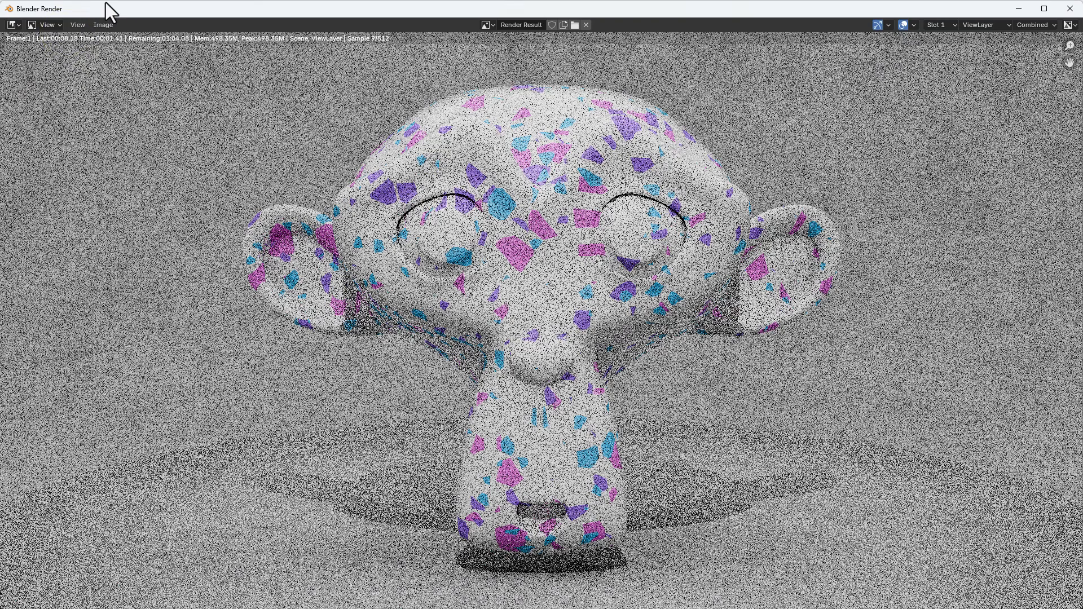